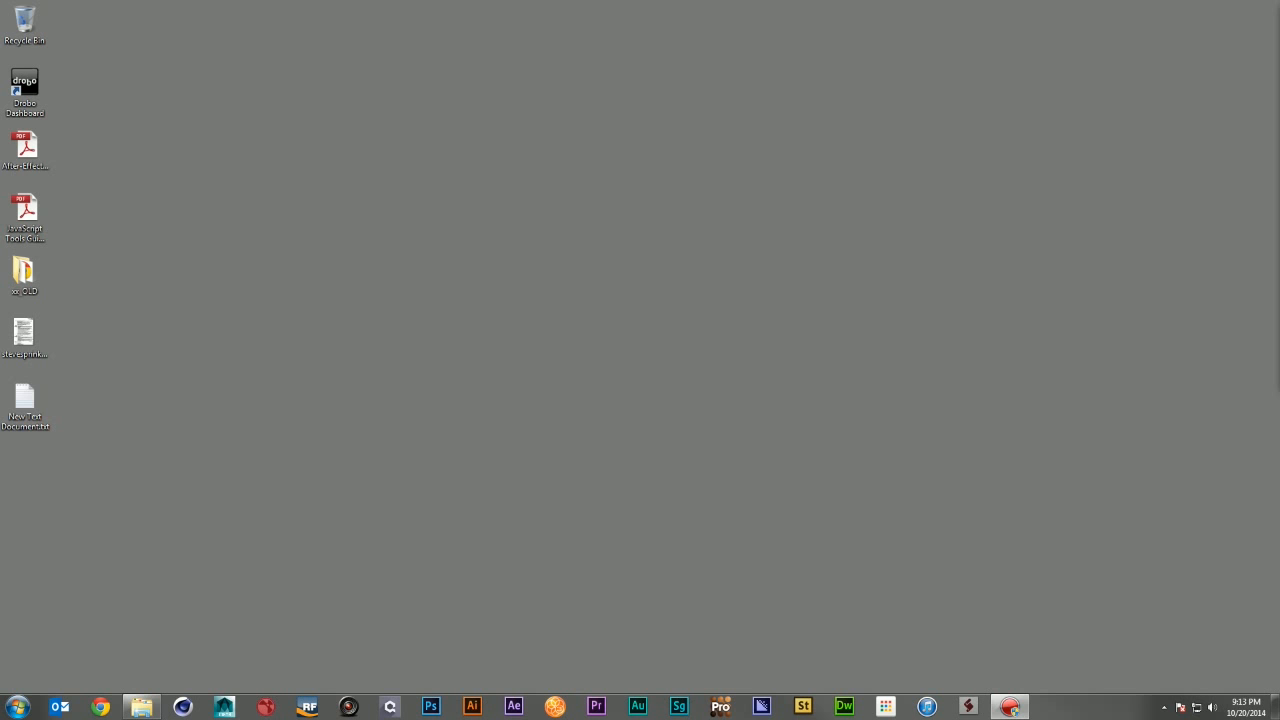
Step: Launch RealFlow and create a new project named Halloween_Blood in the P:/01_PROJECTS/Realflow Tests location
{"action": "left_click", "coordinate": [302, 703]}
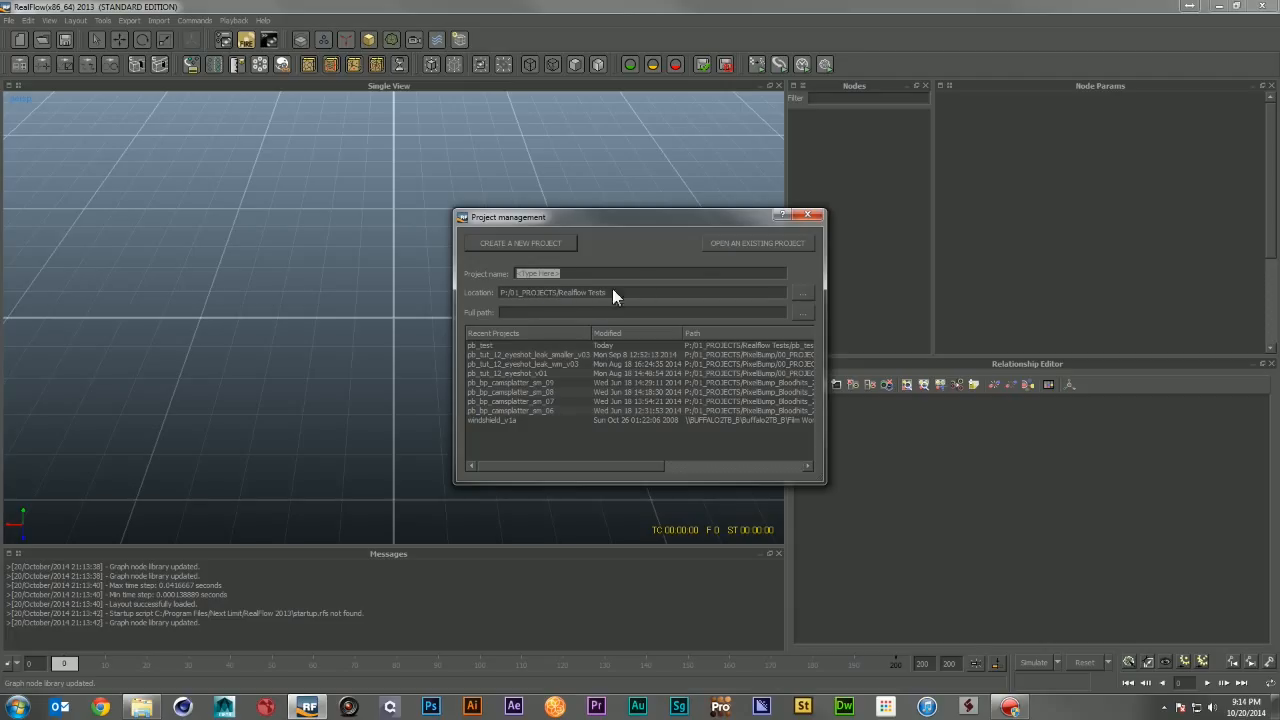
{"action": "left_click", "coordinate": [802, 291]}
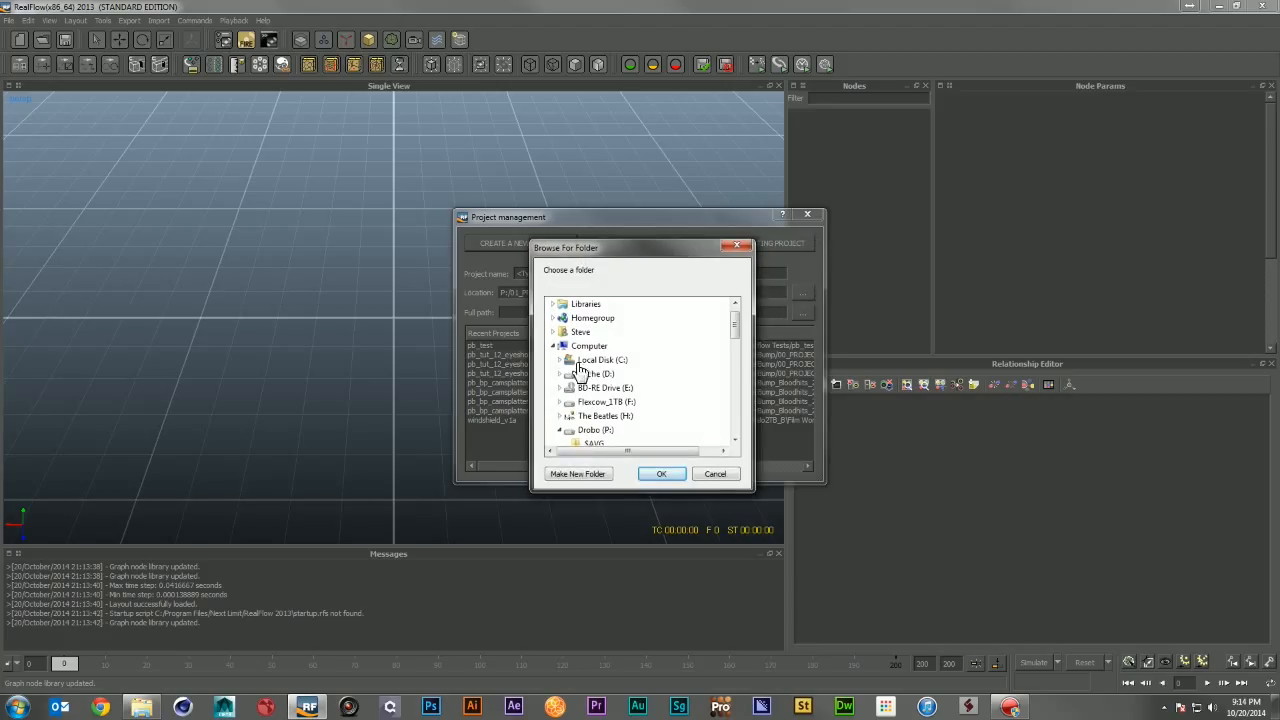
{"action": "left_click", "coordinate": [713, 473]}
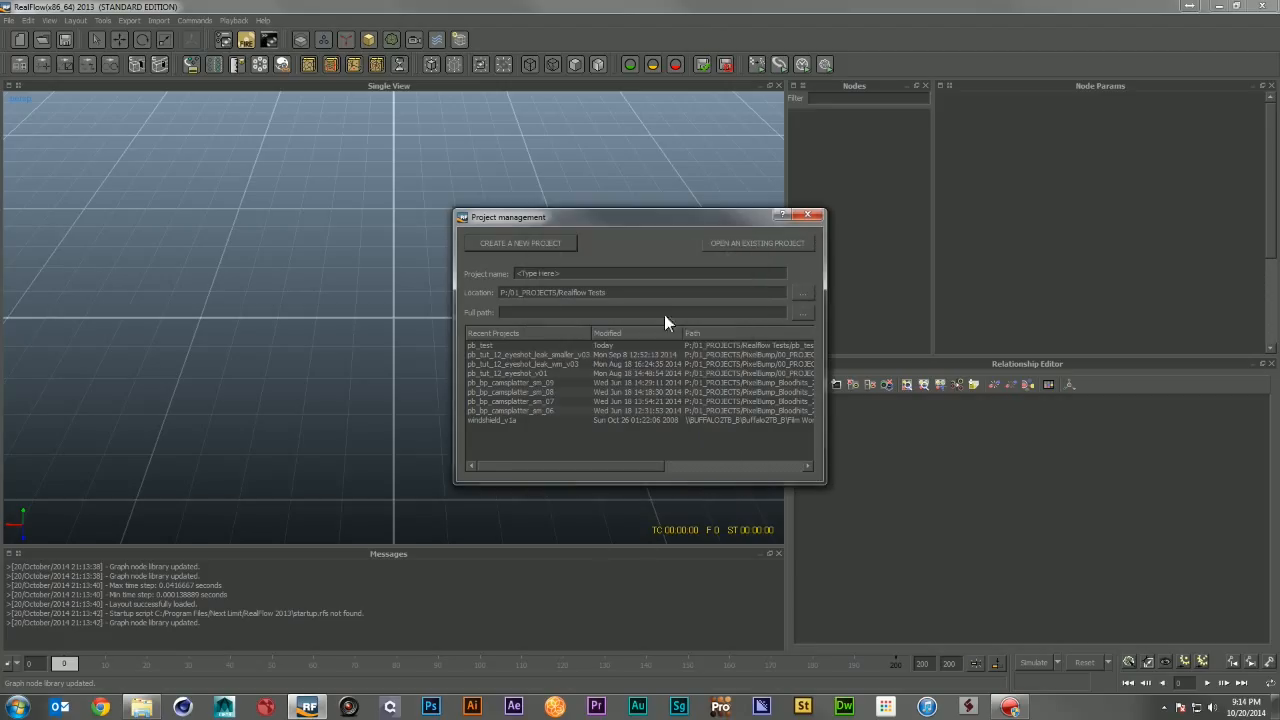
{"action": "left_click", "coordinate": [598, 276]}
{"action": "type", "text": "Hal"}
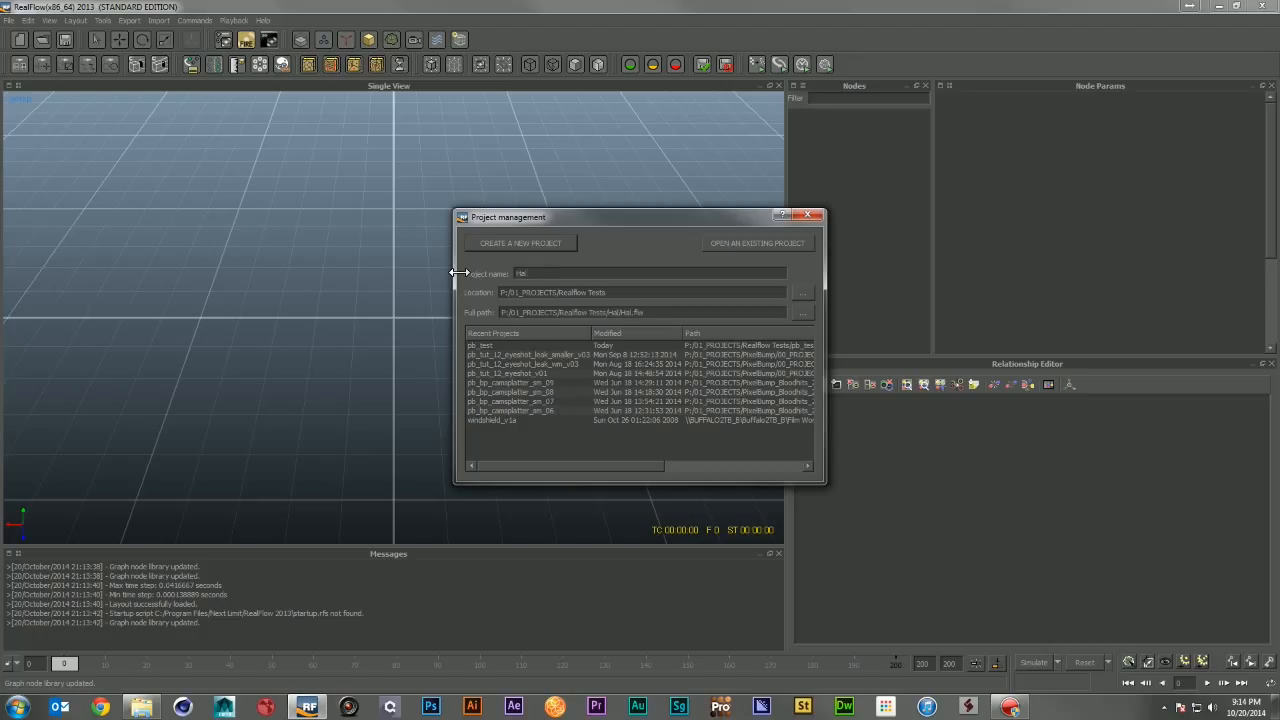
{"action": "type", "text": "loween_Blood"}
{"action": "type", "text": "l"}
{"action": "key", "text": "Return"}
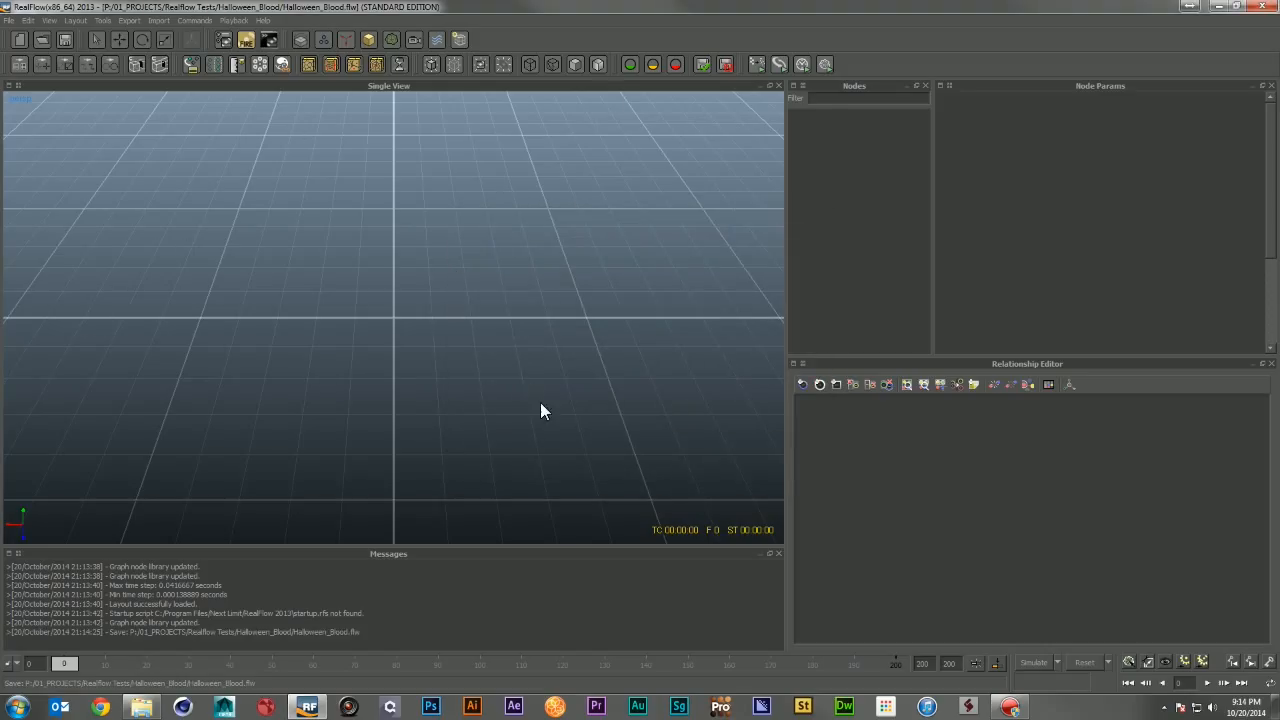
Step: Add a Circle emitter to the scene
{"action": "left_click_drag", "start_coordinate": [540, 411], "coordinate": [474, 313], "text": "alt"}
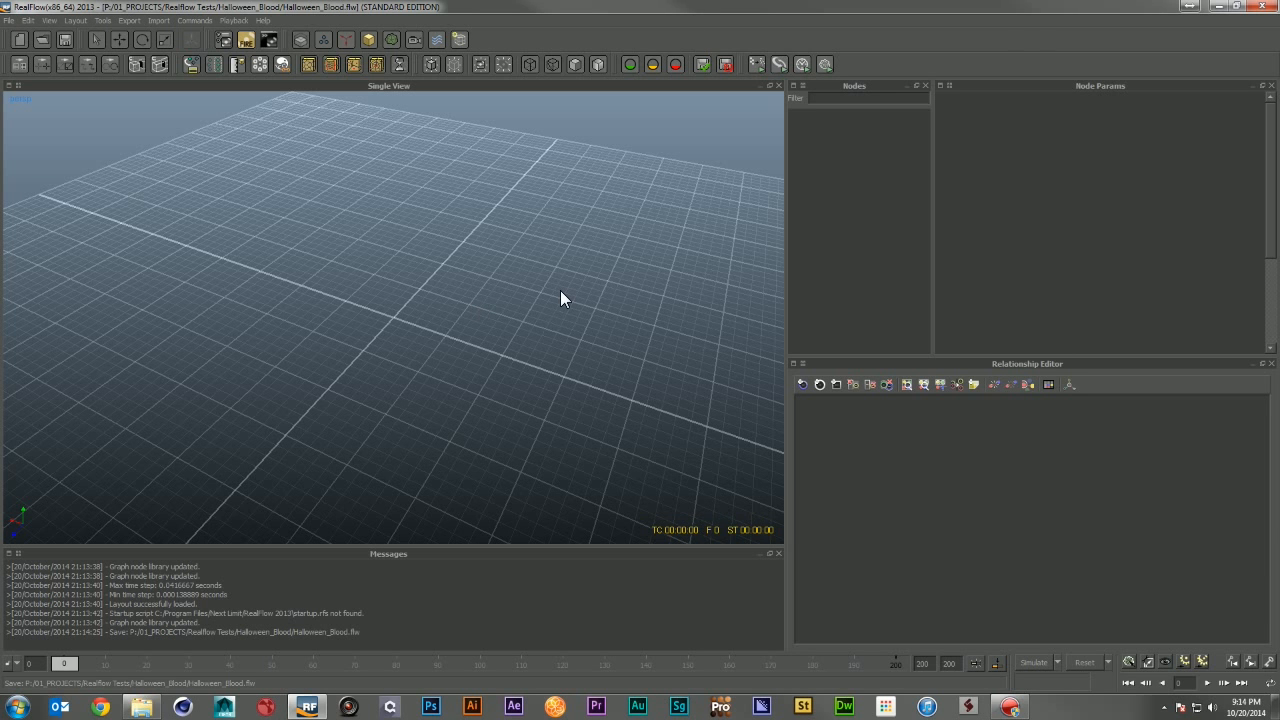
{"action": "left_click_drag", "start_coordinate": [382, 340], "coordinate": [434, 352], "text": "alt"}
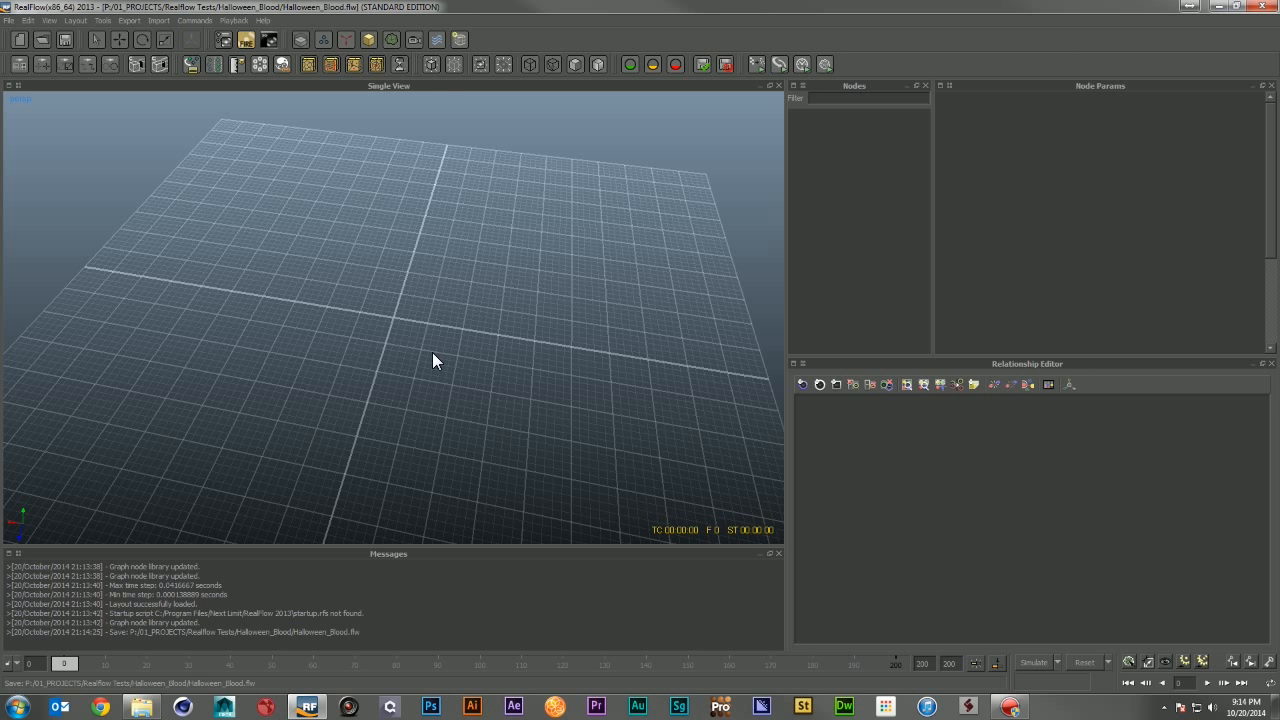
{"action": "right_click_drag", "start_coordinate": [432, 352], "coordinate": [448, 304], "text": "alt"}
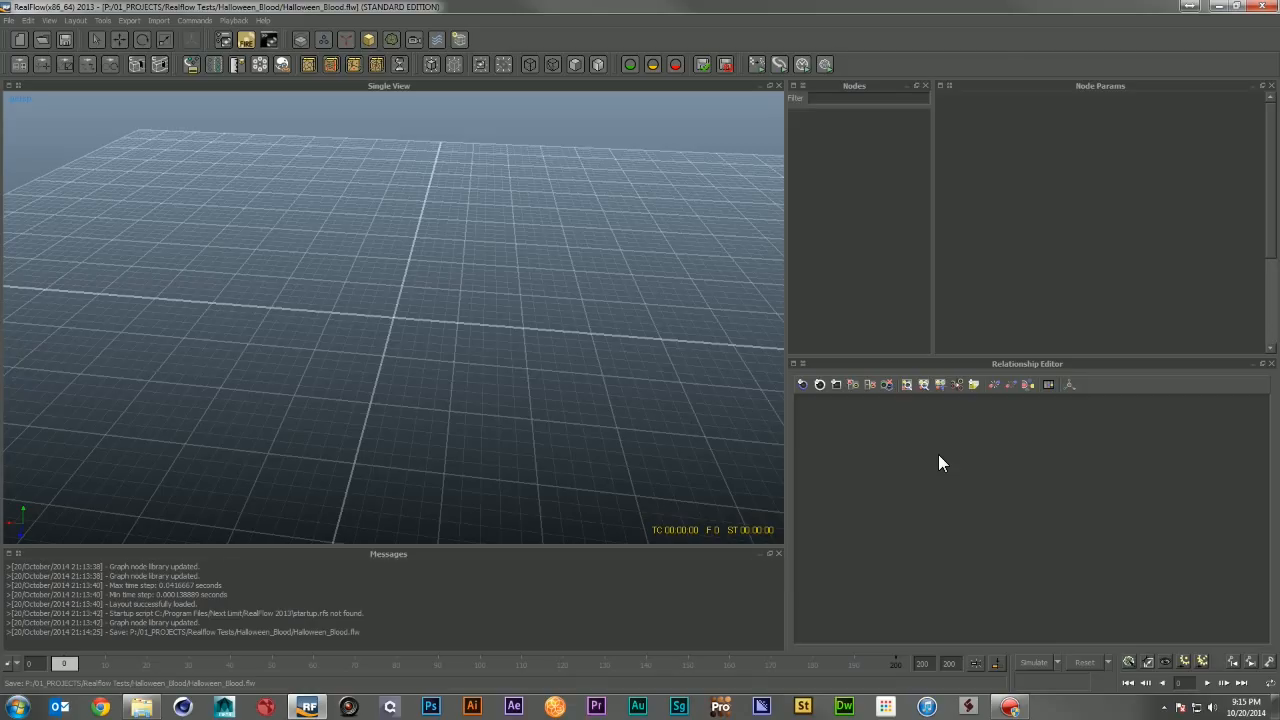
{"action": "scroll", "coordinate": [644, 438], "scroll_direction": "up", "scroll_amount": 4}
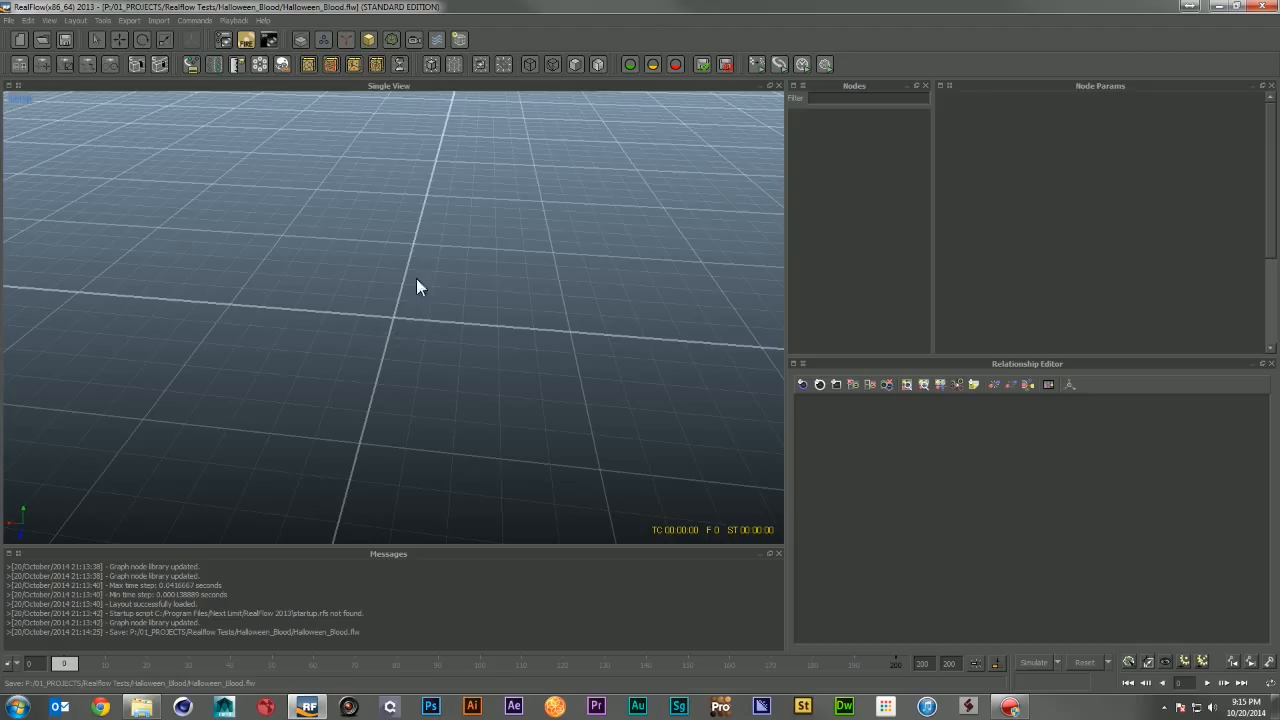
{"action": "left_click", "coordinate": [324, 40]}
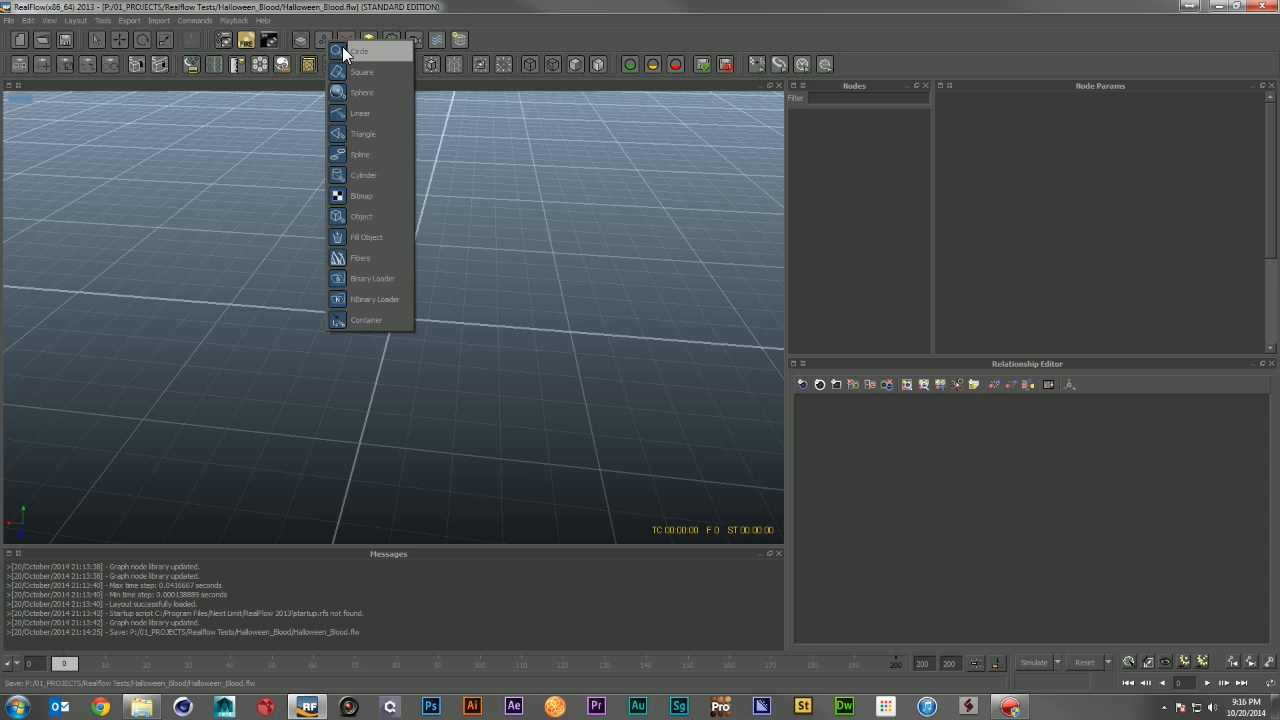
{"action": "left_click", "coordinate": [343, 47]}
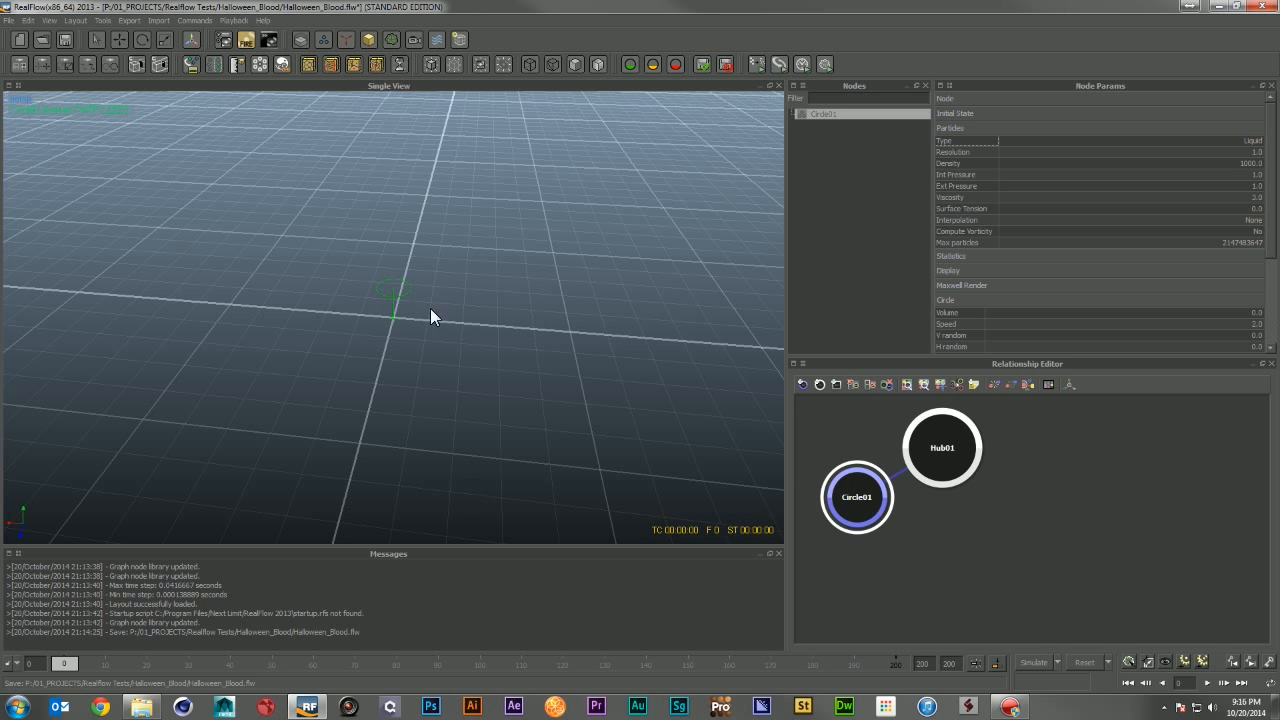
Step: Add a Cube object to the scene
{"action": "left_click_drag", "start_coordinate": [384, 288], "coordinate": [384, 322], "text": "alt"}
{"action": "right_click_drag", "start_coordinate": [384, 322], "coordinate": [468, 360], "text": "alt"}
{"action": "left_click_drag", "start_coordinate": [468, 360], "coordinate": [408, 328], "text": "alt"}
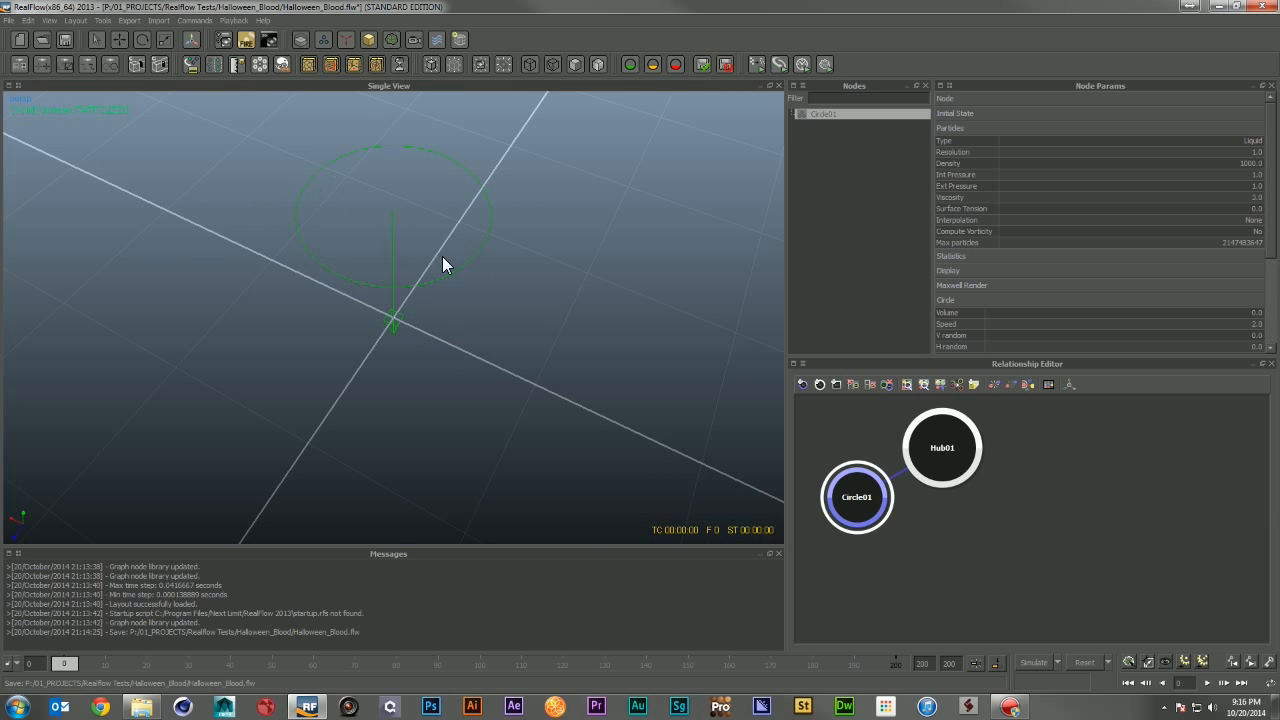
{"action": "right_click_drag", "start_coordinate": [556, 330], "coordinate": [476, 364], "text": "alt"}
{"action": "left_click_drag", "start_coordinate": [476, 364], "coordinate": [504, 348], "text": "alt"}
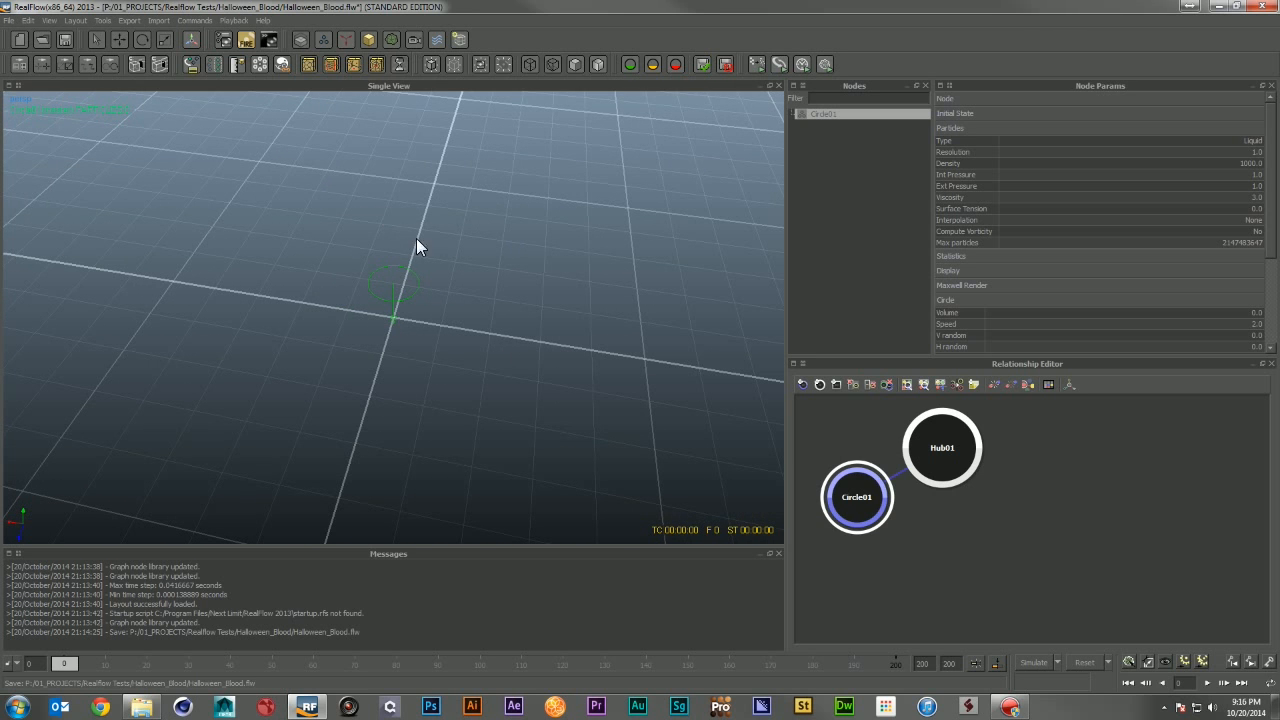
{"action": "left_click", "coordinate": [366, 44]}
{"action": "left_click", "coordinate": [412, 119]}
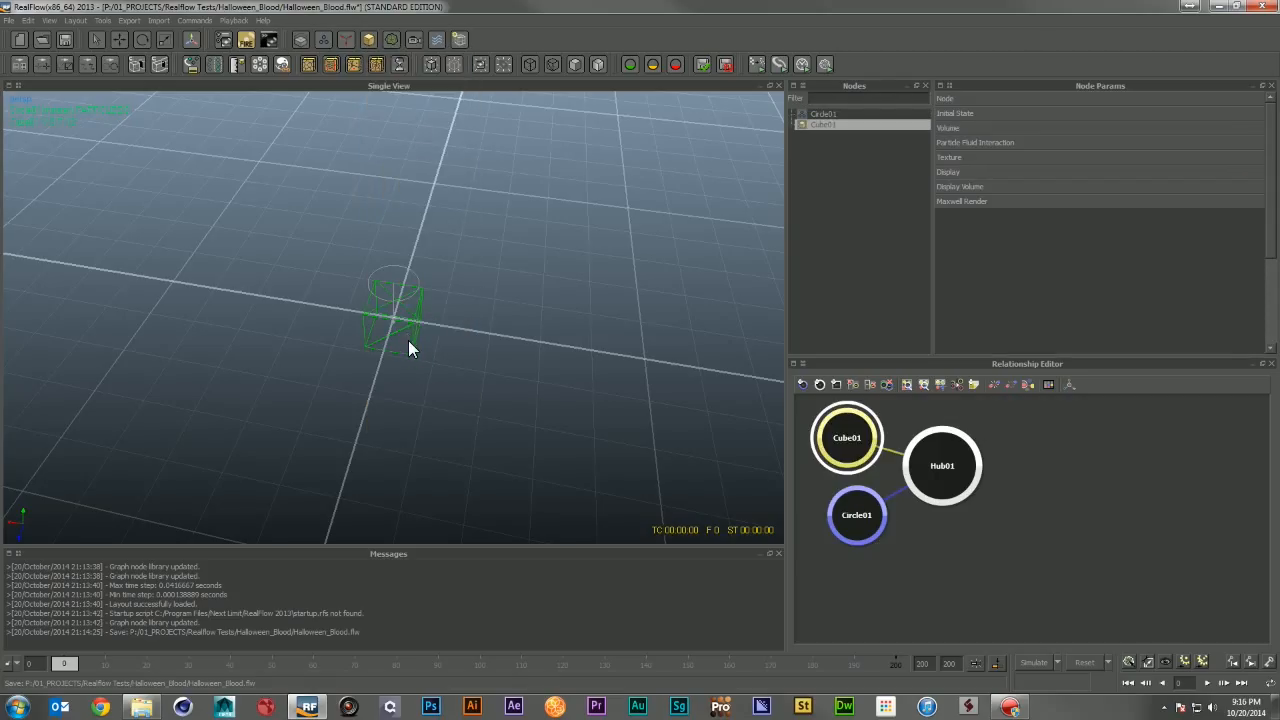
Step: Set the scene's geometry scale to 10 in the scale options
{"action": "key", "text": "e"}
{"action": "key", "text": "w"}
{"action": "left_click_drag", "start_coordinate": [317, 306], "coordinate": [330, 318]}
{"action": "left_click_drag", "start_coordinate": [402, 384], "coordinate": [398, 387]}
{"action": "mouse_move", "coordinate": [464, 362]}
{"action": "left_mouse_down", "text": "alt"}
{"action": "mouse_move", "coordinate": [508, 339]}
{"action": "mouse_move", "coordinate": [483, 329]}
{"action": "mouse_move", "coordinate": [455, 340]}
{"action": "left_mouse_up", "text": "alt"}
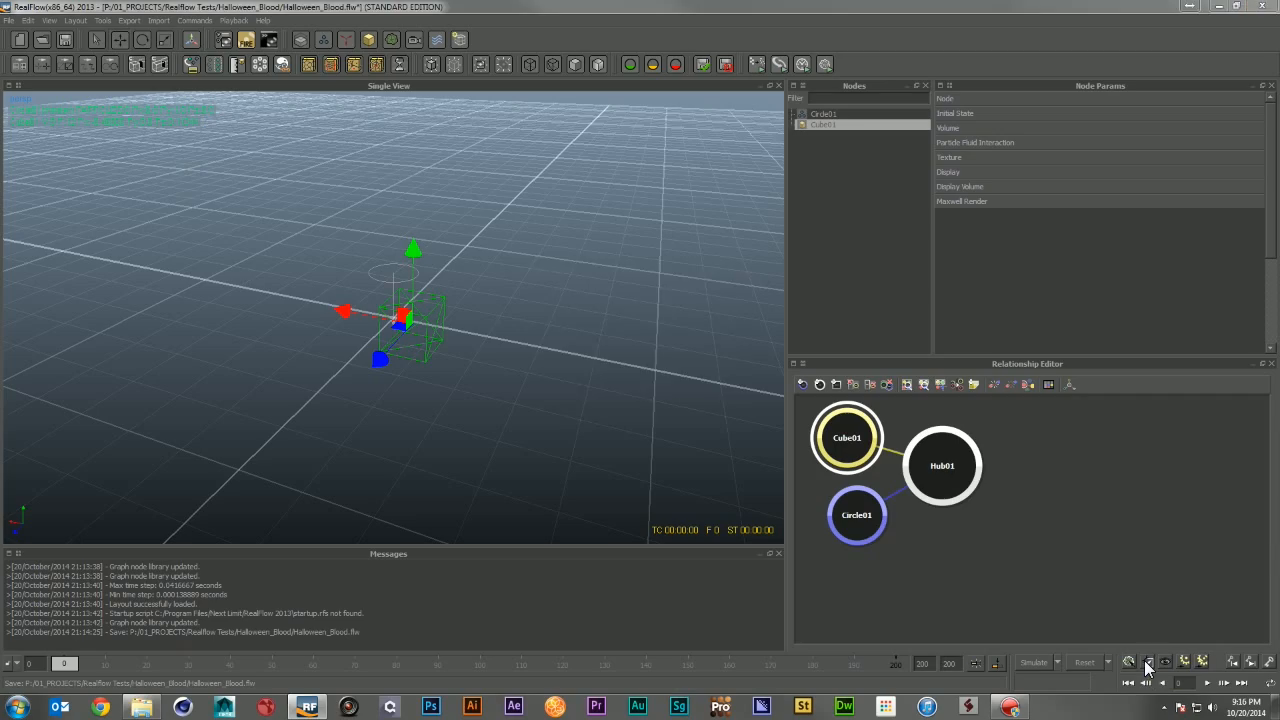
{"action": "left_click", "coordinate": [1140, 663]}
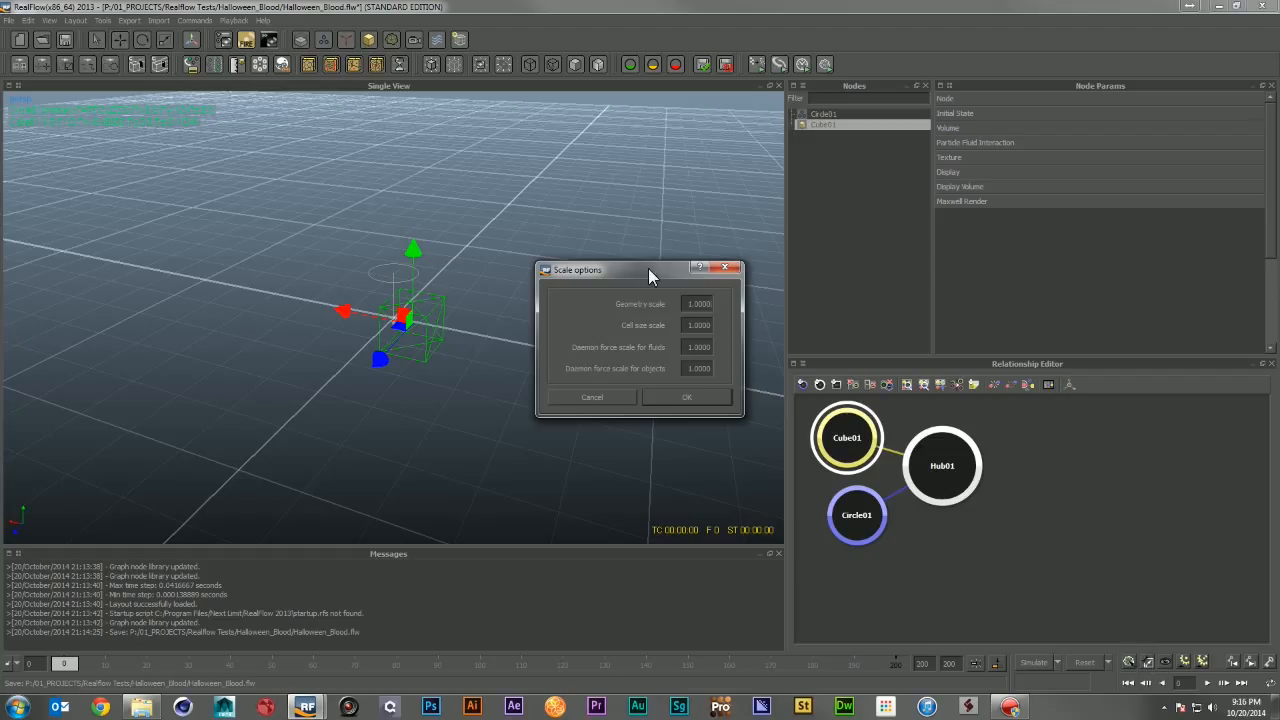
{"action": "left_click_drag", "start_coordinate": [648, 268], "coordinate": [948, 298]}
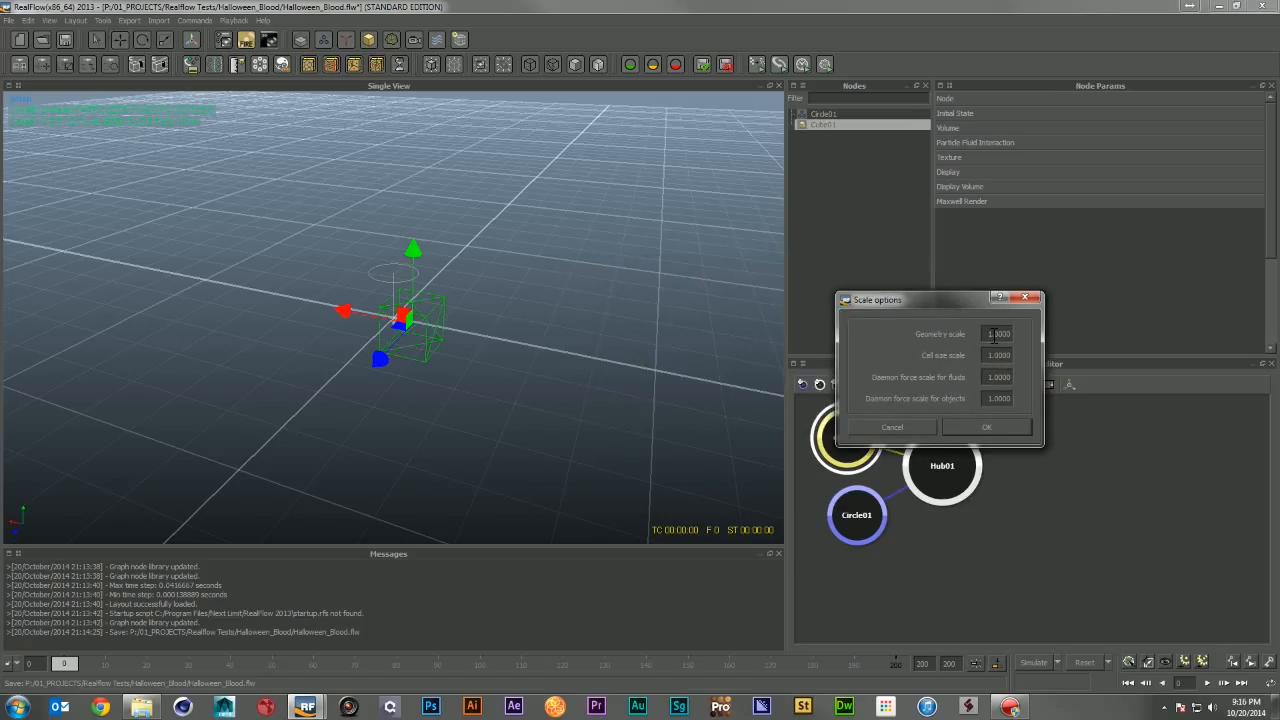
{"action": "left_click_drag", "start_coordinate": [988, 333], "coordinate": [1030, 340]}
{"action": "key", "text": "Return"}
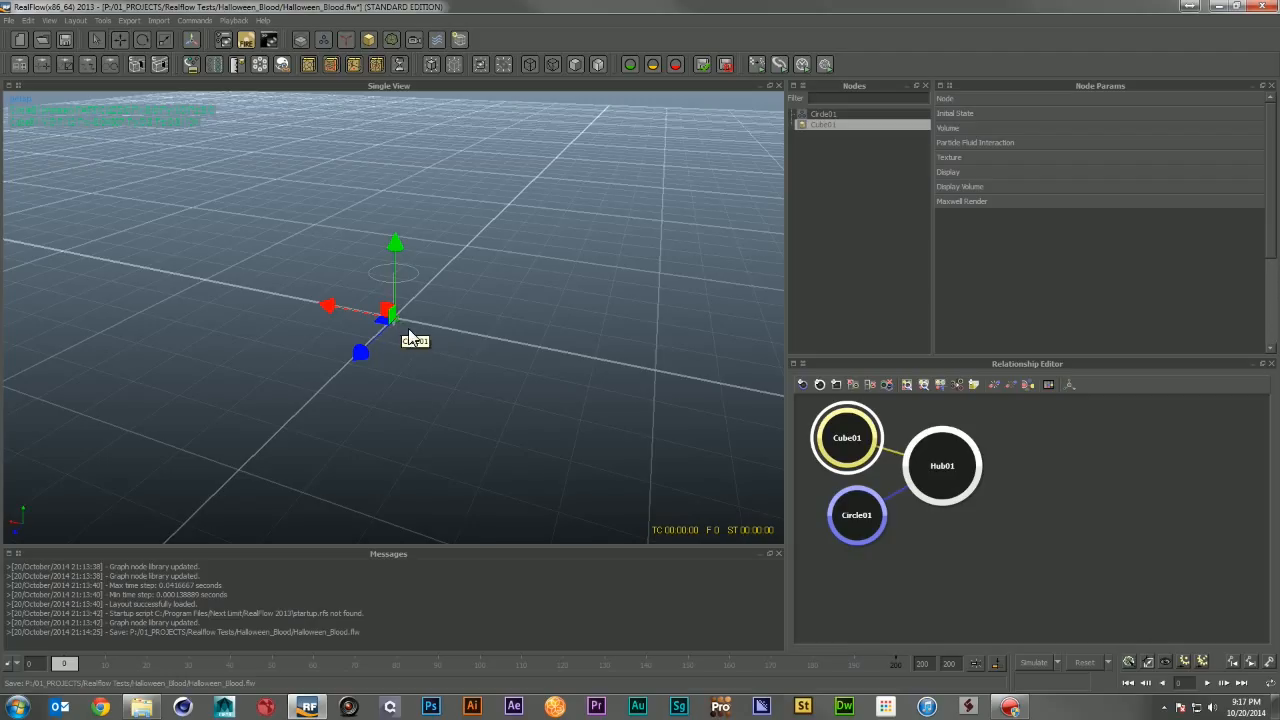
Step: Delete the Cube object from the scene
{"action": "left_click", "coordinate": [1148, 662]}
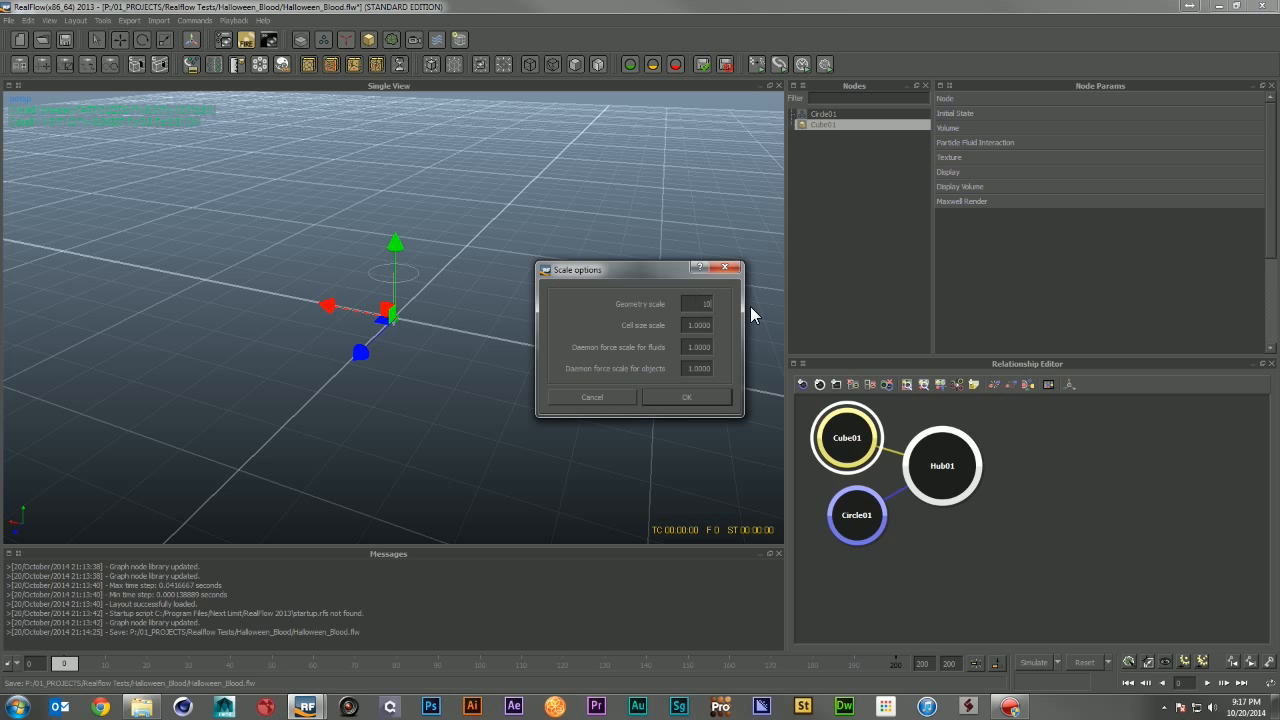
{"action": "key", "text": "Return"}
{"action": "right_click_drag", "start_coordinate": [712, 304], "coordinate": [586, 300], "text": "alt"}
{"action": "left_click_drag", "start_coordinate": [586, 300], "coordinate": [624, 433], "text": "alt"}
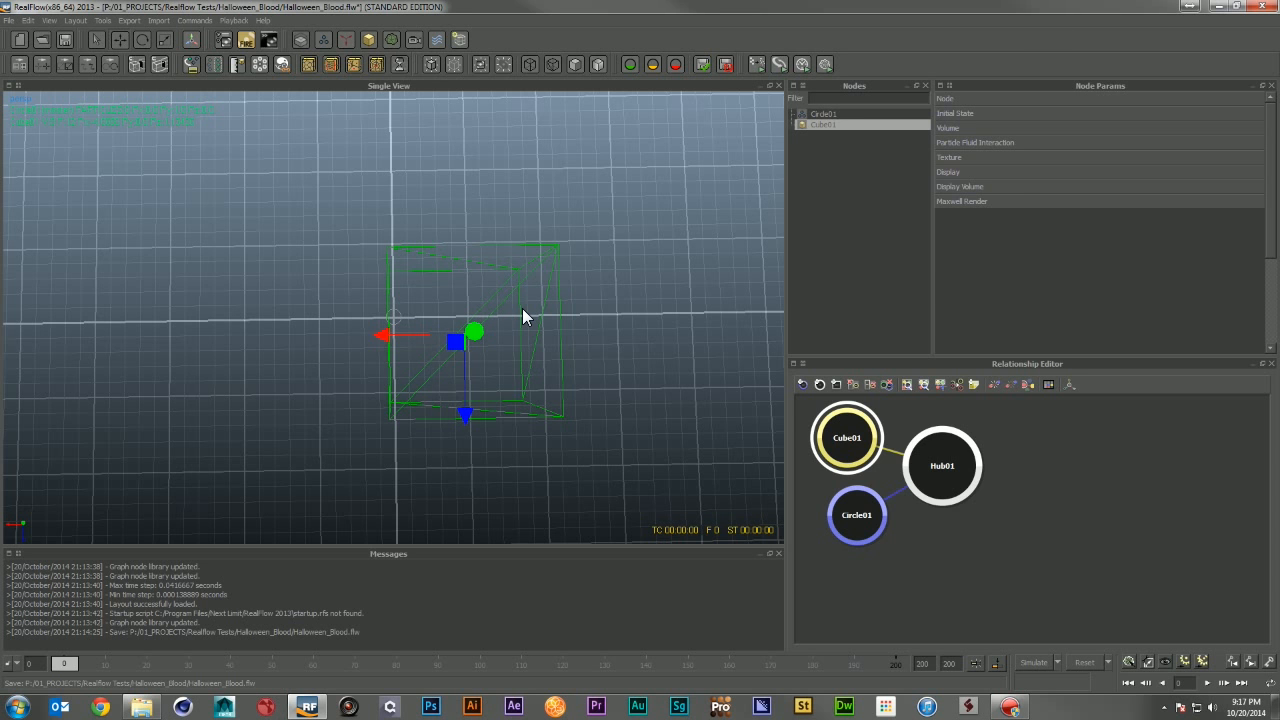
{"action": "key", "text": "Delete"}
Step: Select the Circle emitter and set its Z rotation to -90
{"action": "left_click_drag", "start_coordinate": [483, 318], "coordinate": [418, 256], "text": "alt"}
{"action": "left_click", "coordinate": [391, 300]}
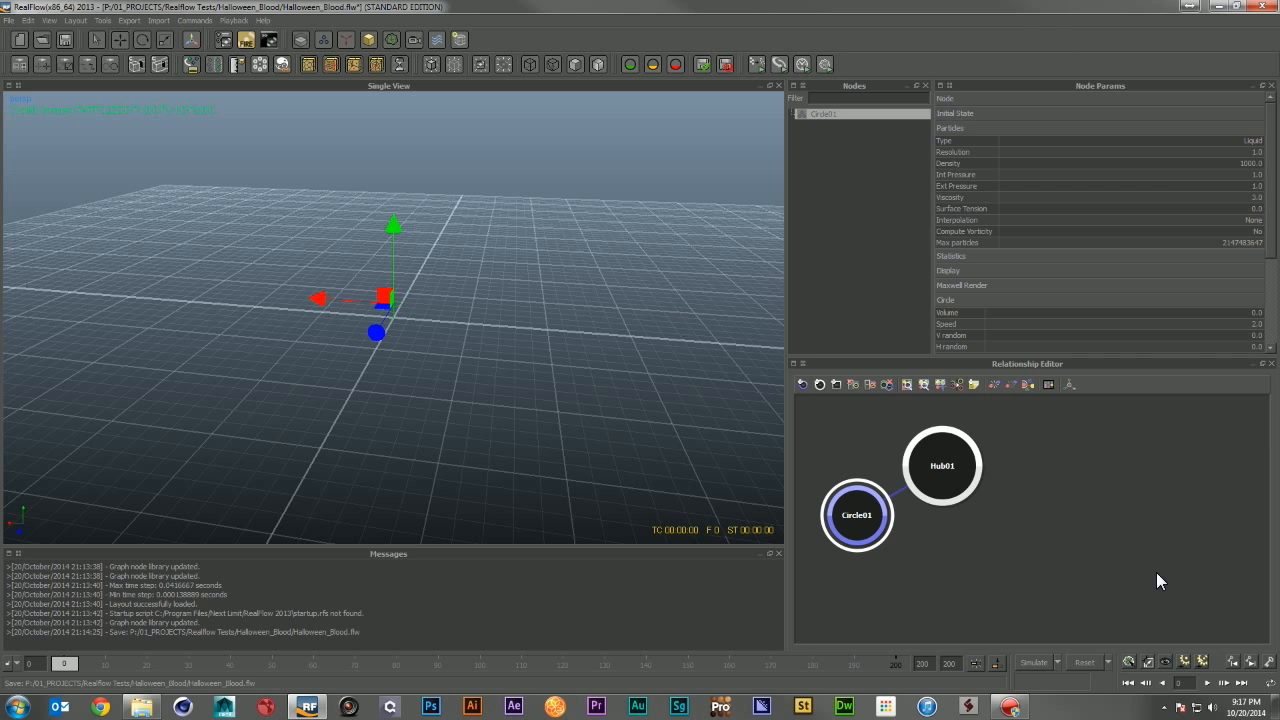
{"action": "left_click", "coordinate": [1149, 662]}
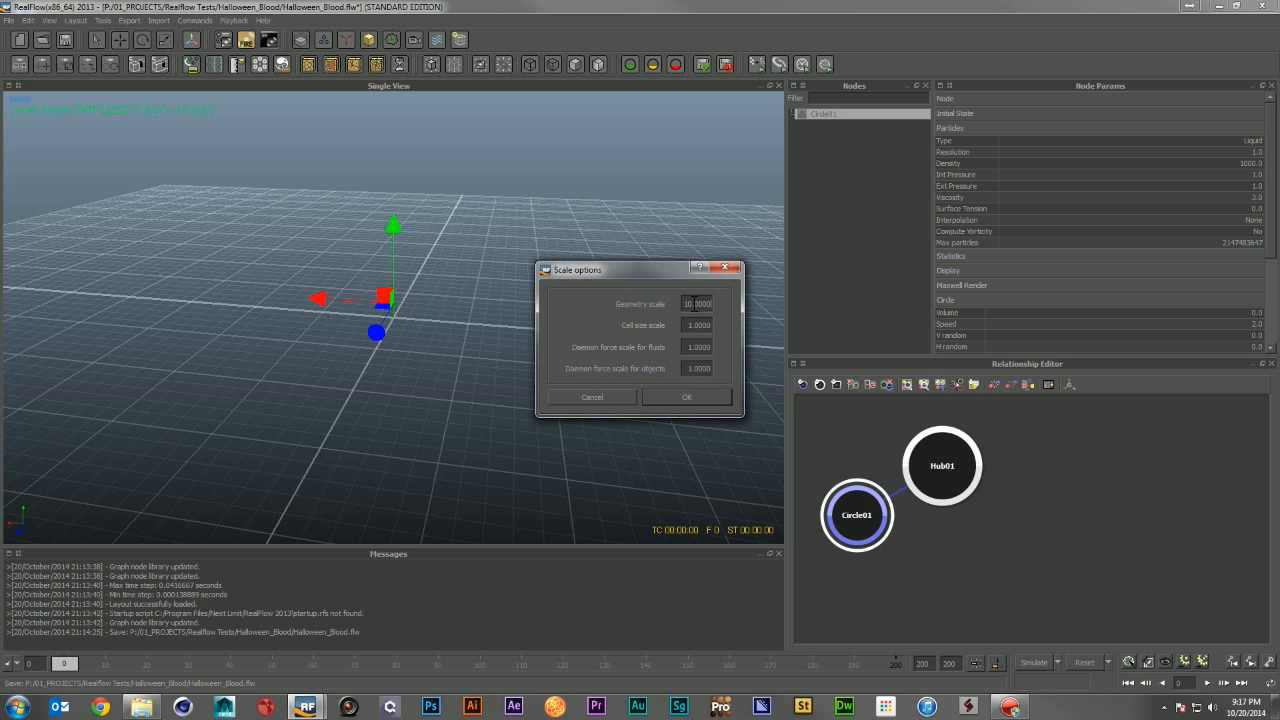
{"action": "key", "text": "Return"}
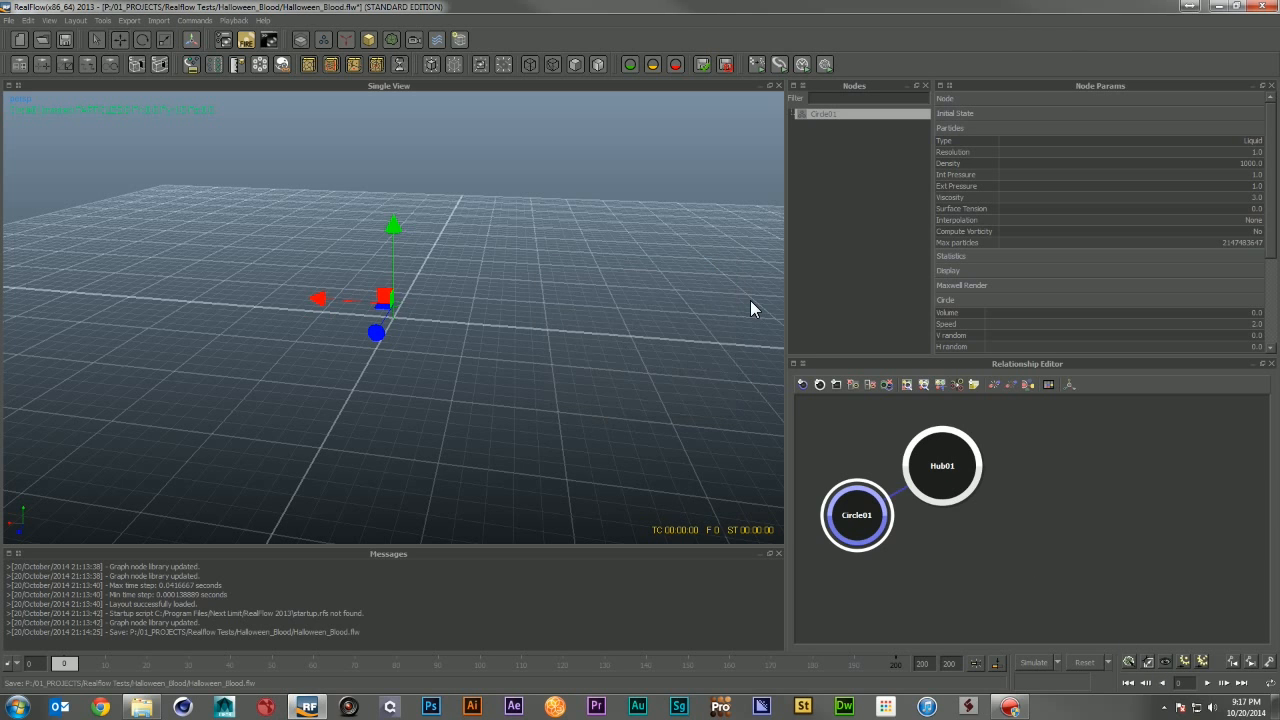
{"action": "right_click_drag", "start_coordinate": [460, 304], "coordinate": [502, 338], "text": "alt"}
{"action": "left_click_drag", "start_coordinate": [502, 338], "coordinate": [454, 326], "text": "alt"}
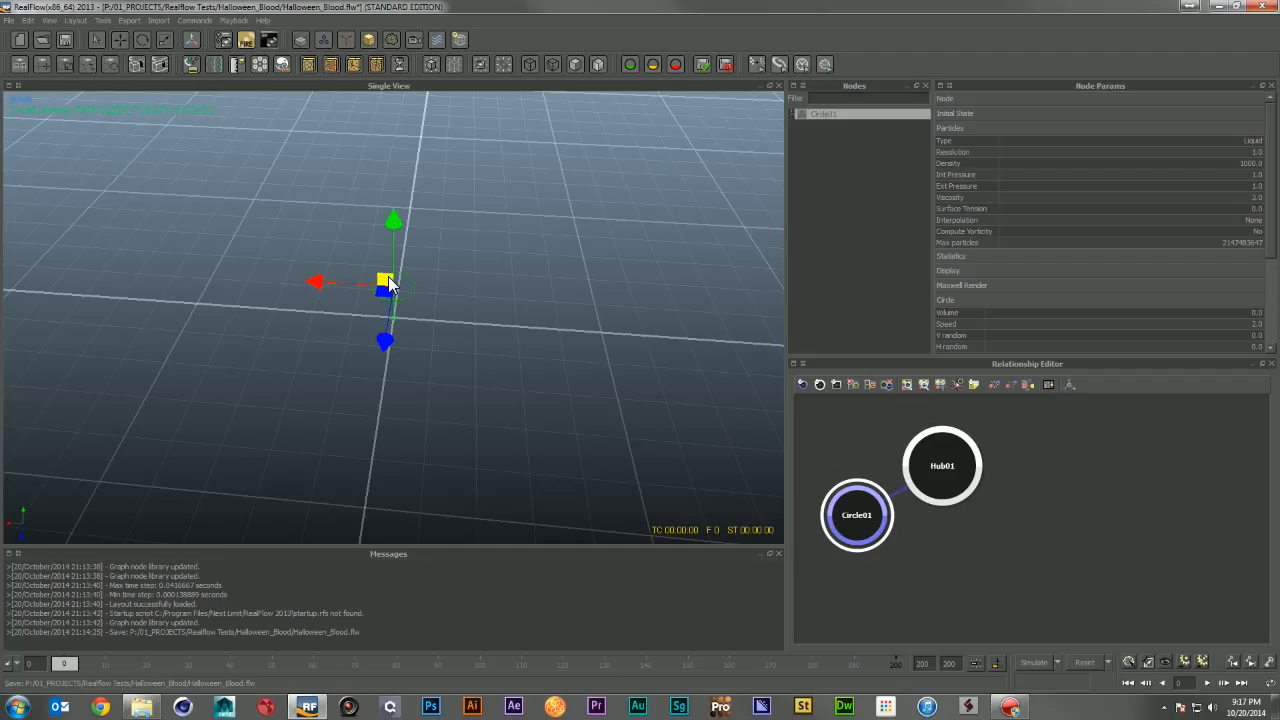
{"action": "key", "text": "e"}
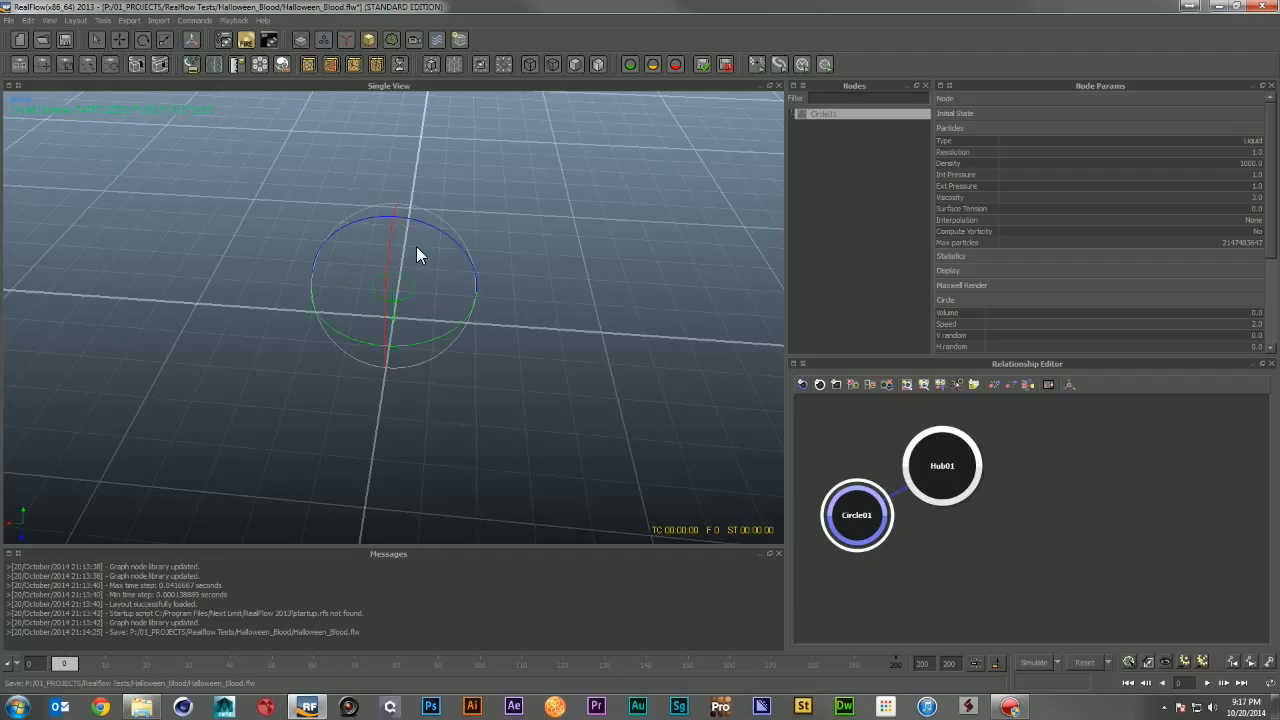
{"action": "left_click_drag", "start_coordinate": [422, 222], "coordinate": [220, 223]}
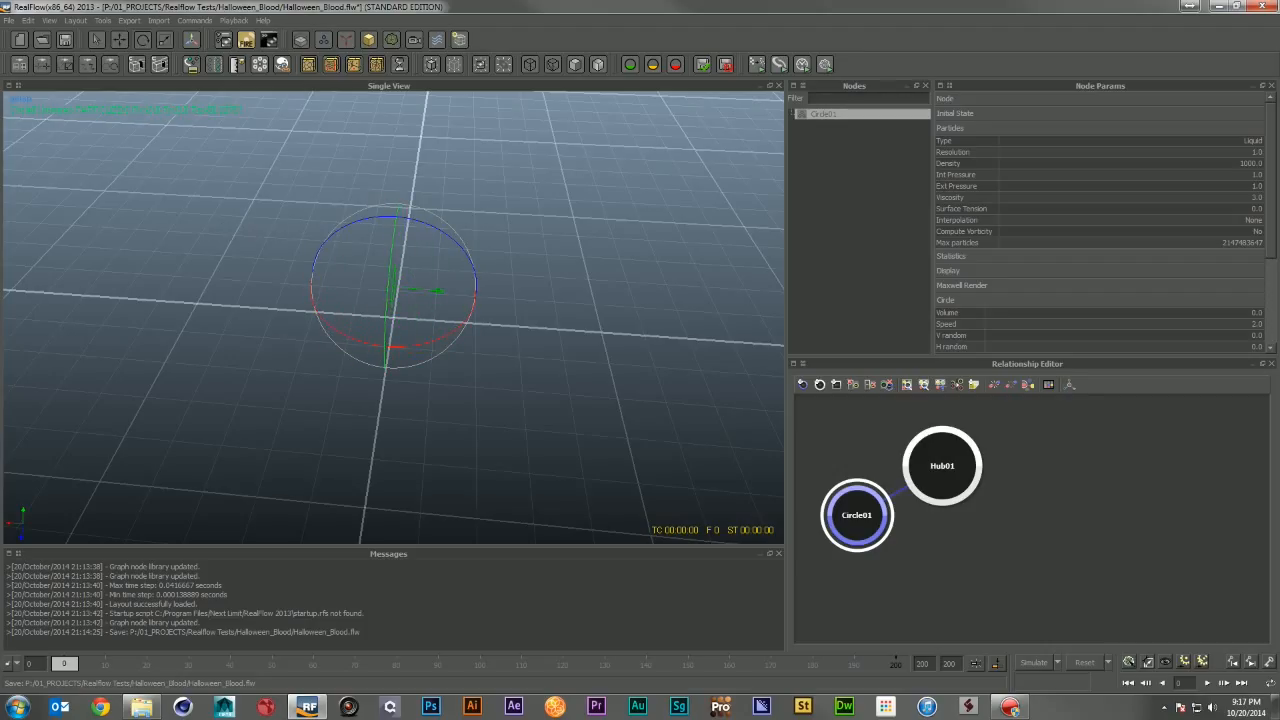
{"action": "left_click", "coordinate": [1068, 98]}
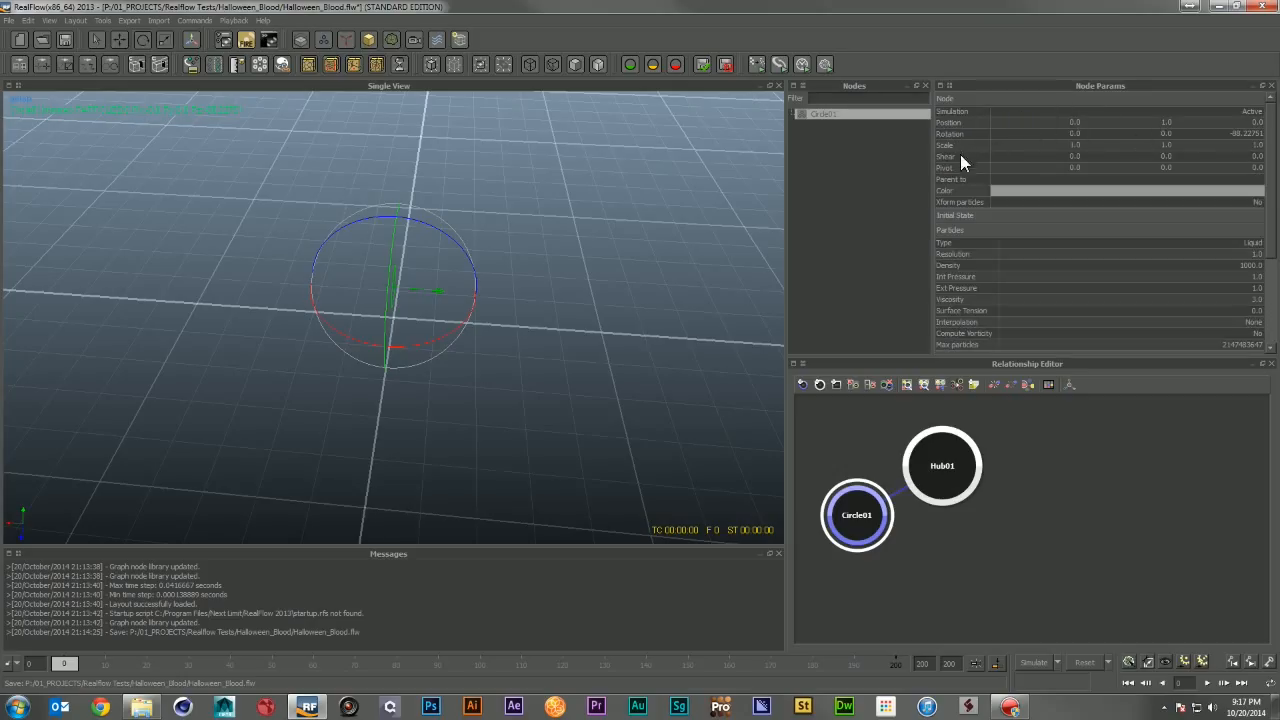
{"action": "double_click", "coordinate": [1240, 134]}
{"action": "type", "text": "-90"}
{"action": "key", "text": "Return"}
Step: Run a test simulation of the emitter and reset it
{"action": "left_click_drag", "start_coordinate": [660, 314], "coordinate": [628, 344], "text": "alt"}
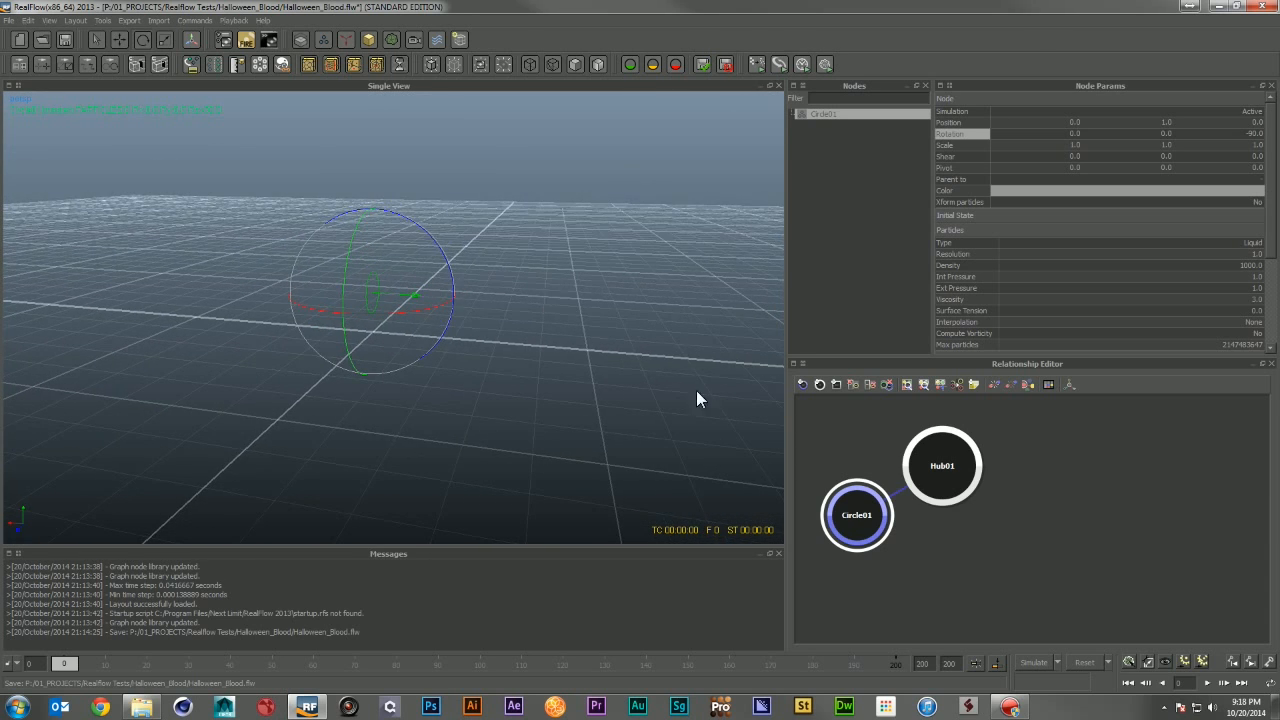
{"action": "left_click", "coordinate": [1019, 663]}
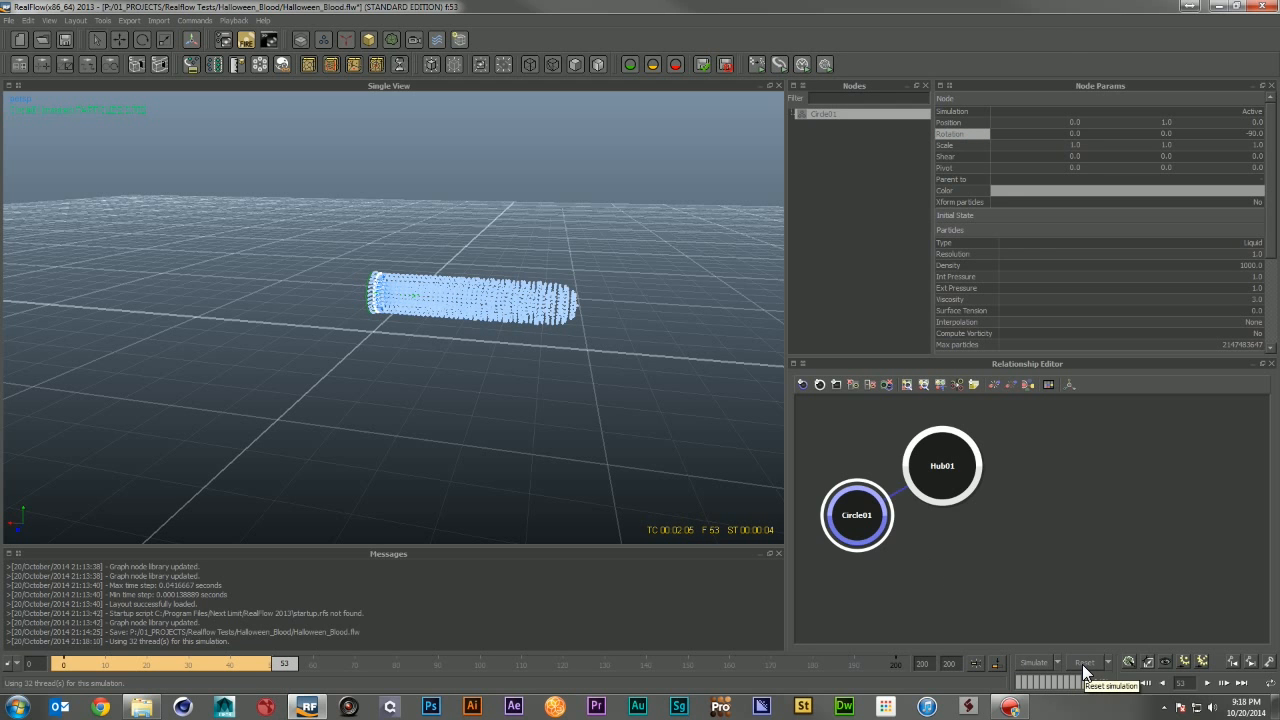
{"action": "left_click", "coordinate": [1082, 664]}
{"action": "left_click", "coordinate": [612, 360]}
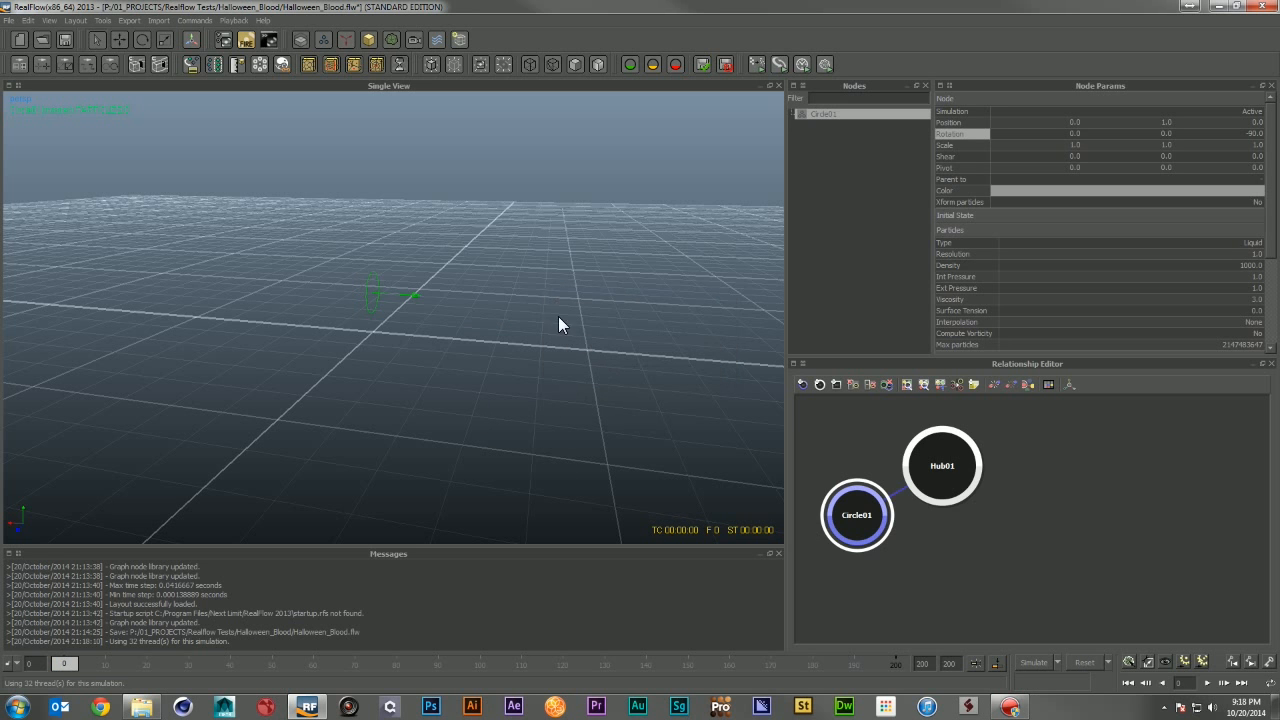
Step: Add a Gravity daemon to the scene
{"action": "right_click_drag", "start_coordinate": [482, 325], "coordinate": [492, 330], "text": "alt"}
{"action": "middle_click_drag", "start_coordinate": [492, 330], "coordinate": [454, 309], "text": "alt"}
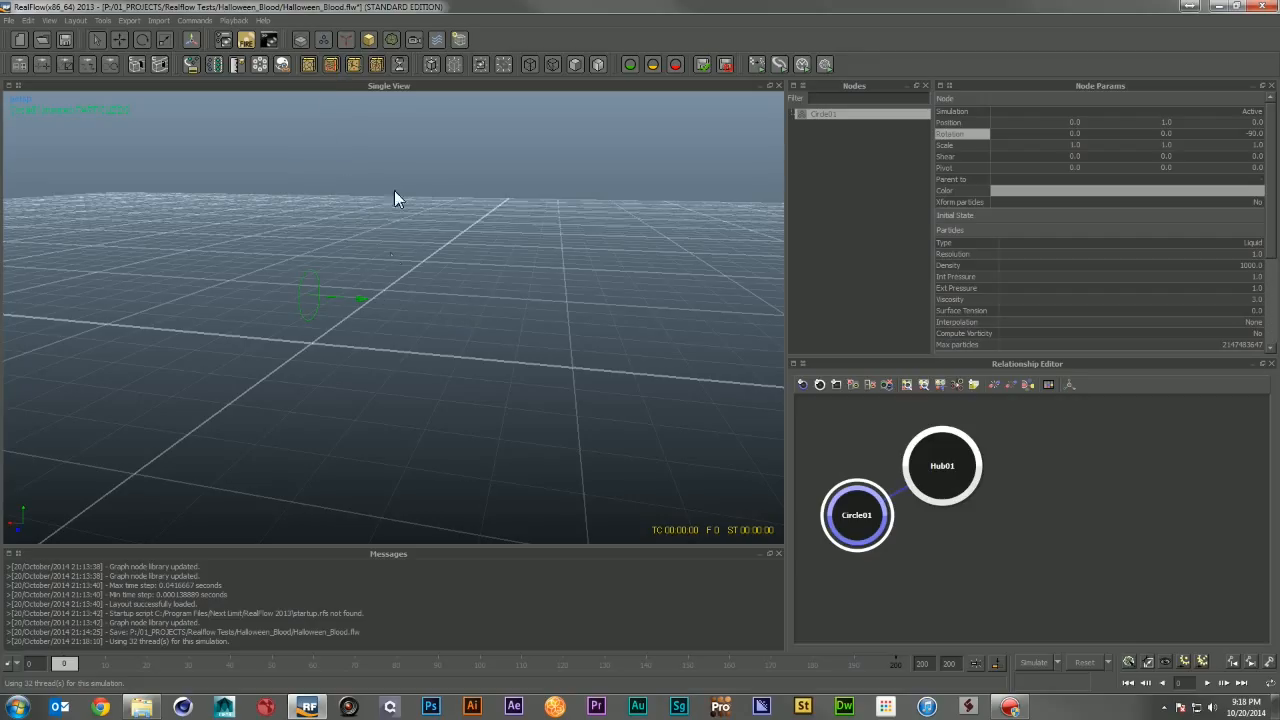
{"action": "left_click", "coordinate": [351, 38]}
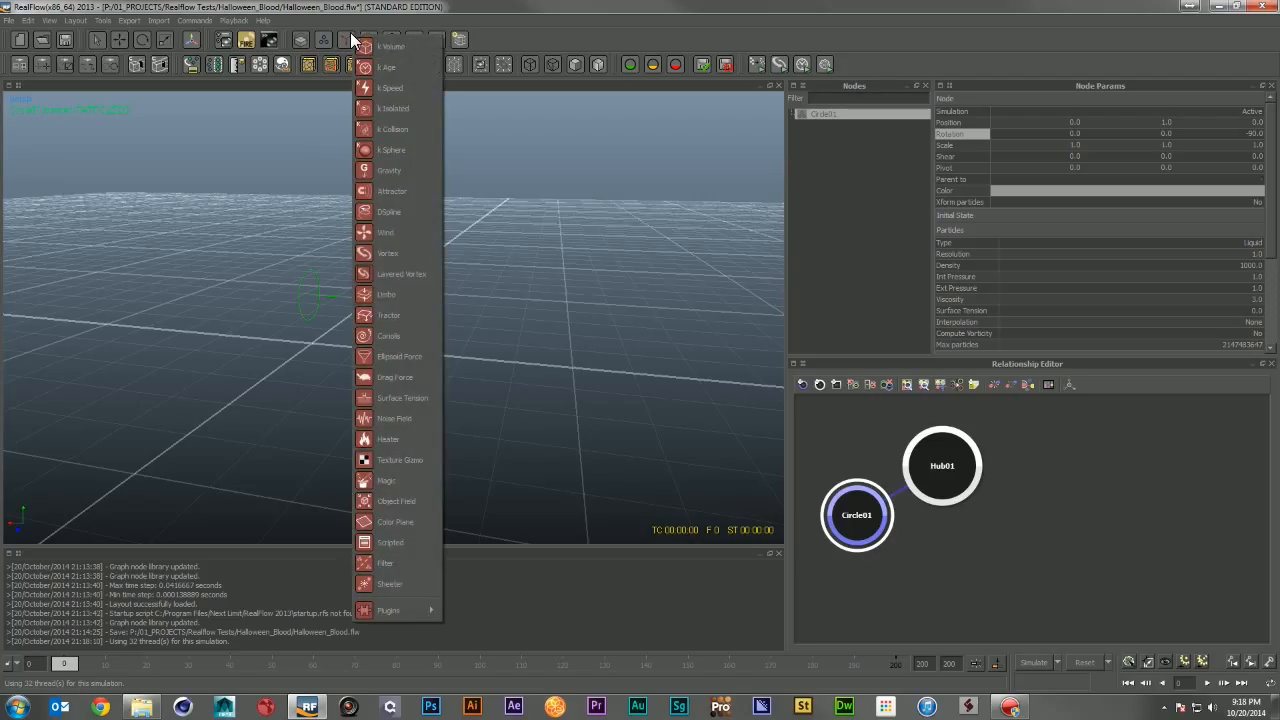
{"action": "left_click", "coordinate": [413, 172]}
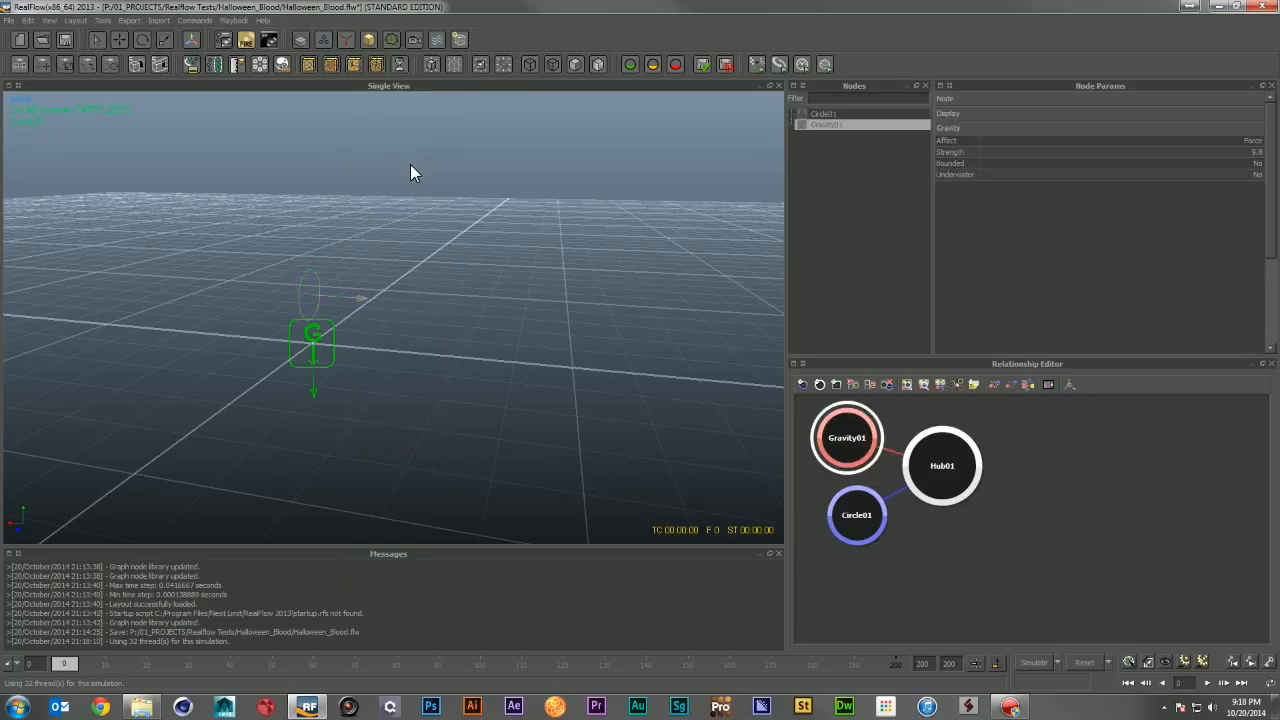
Step: Set the Gravity daemon's Show icon display option to No
{"action": "left_click", "coordinate": [1014, 114]}
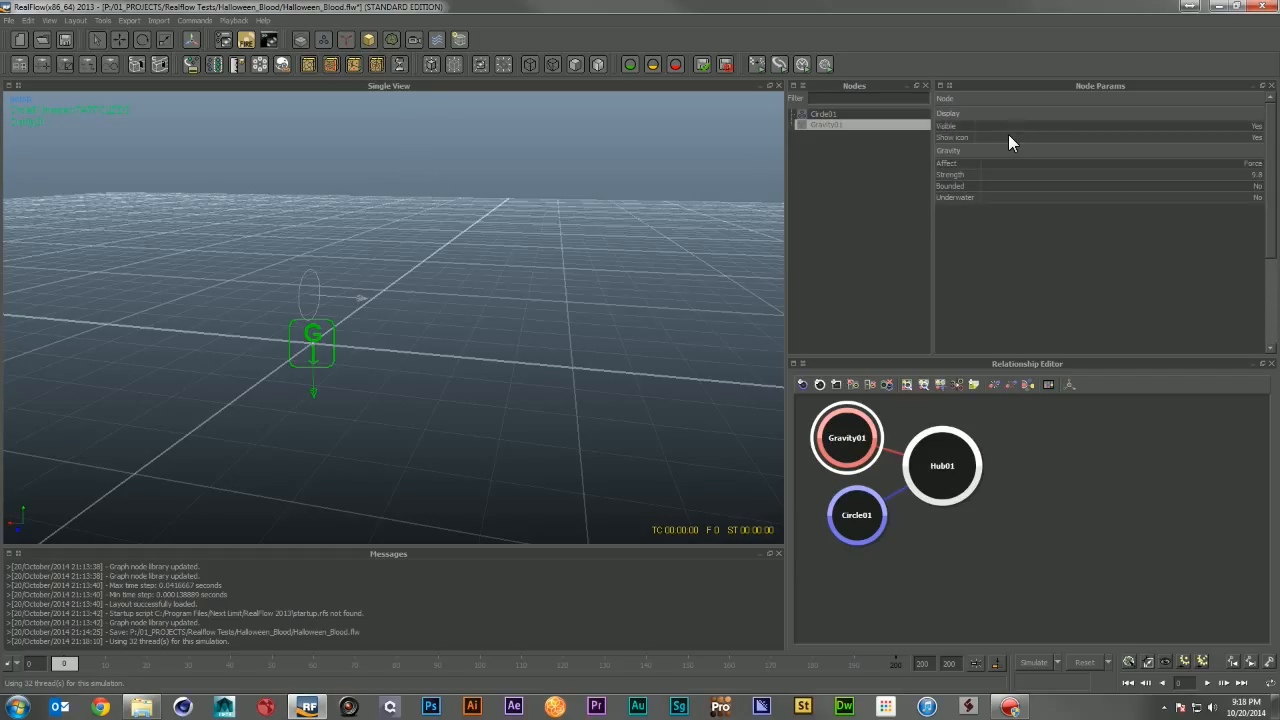
{"action": "left_click", "coordinate": [1256, 137]}
{"action": "left_click", "coordinate": [1256, 151]}
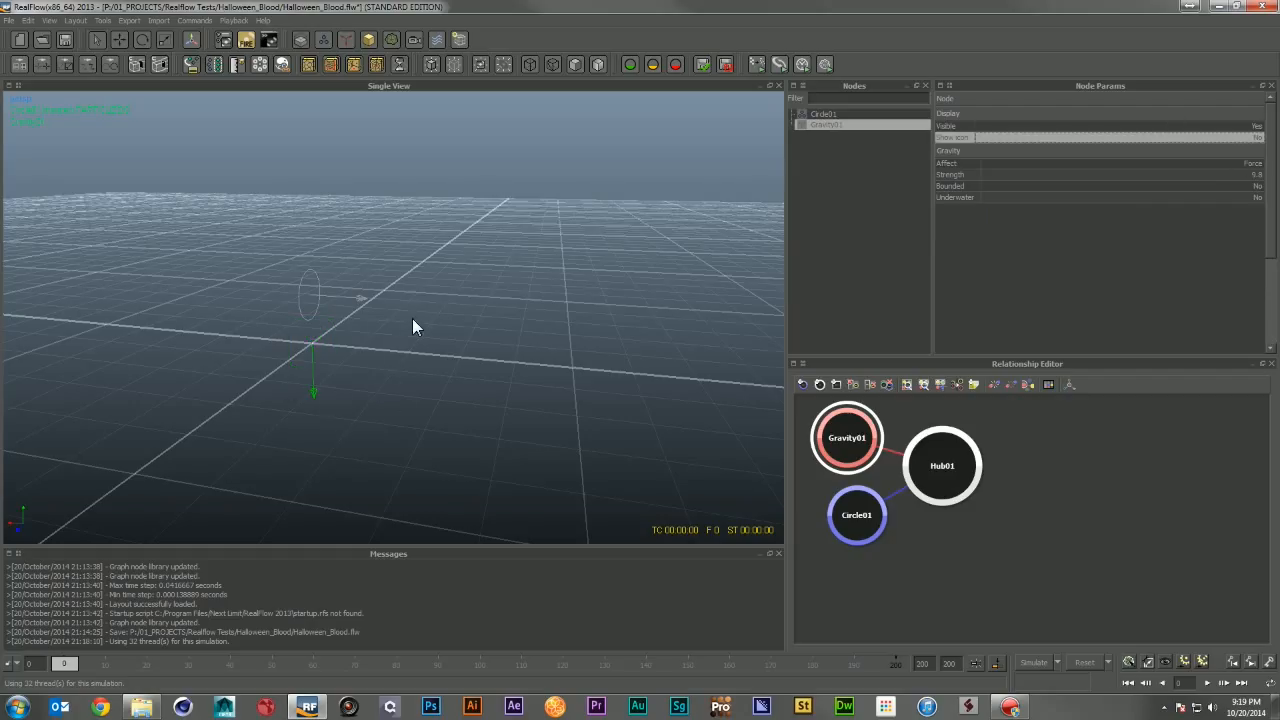
Step: Select the Circle emitter, run a test simulation with gravity, then reset the simulation data
{"action": "left_click", "coordinate": [294, 297]}
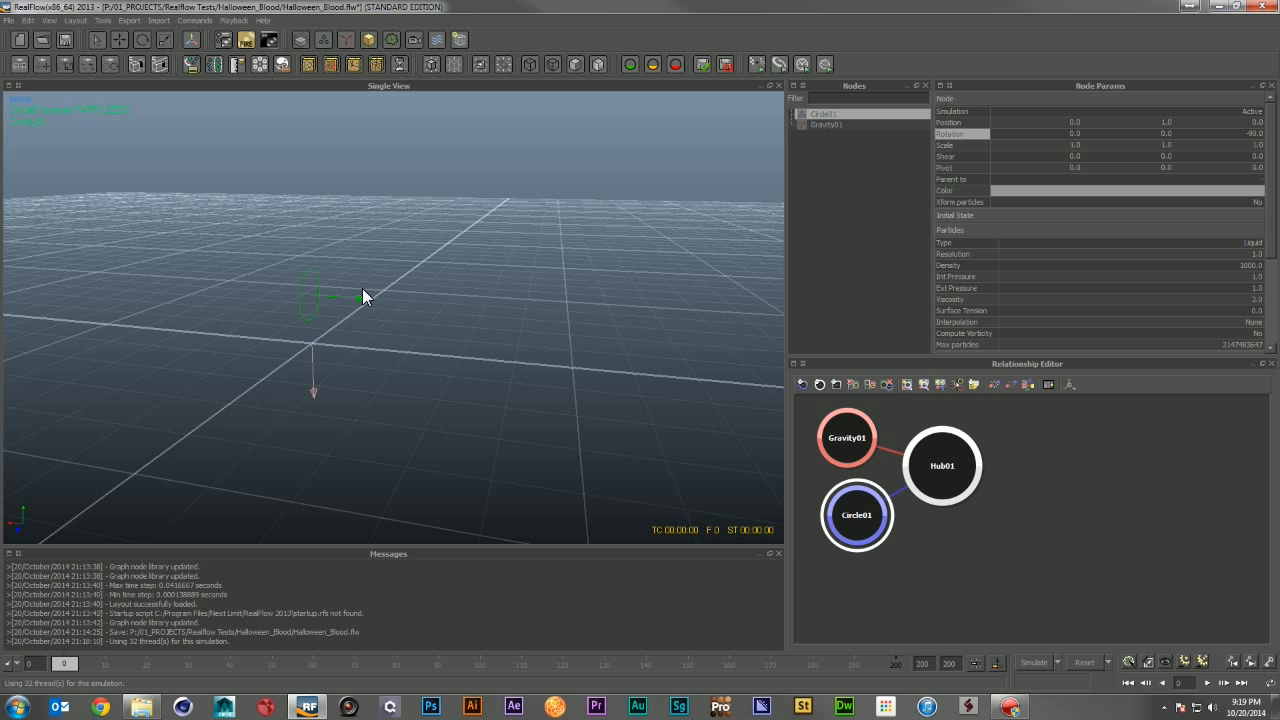
{"action": "left_click", "coordinate": [1036, 660]}
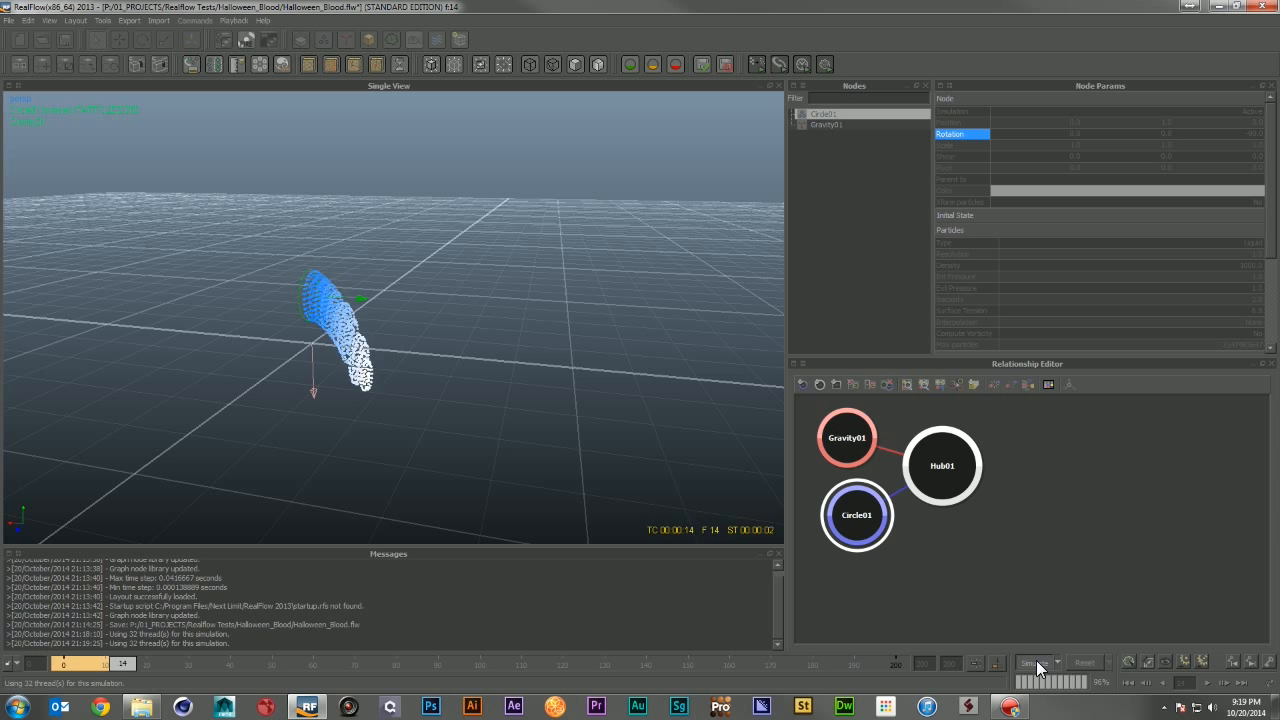
{"action": "left_click", "coordinate": [1036, 660]}
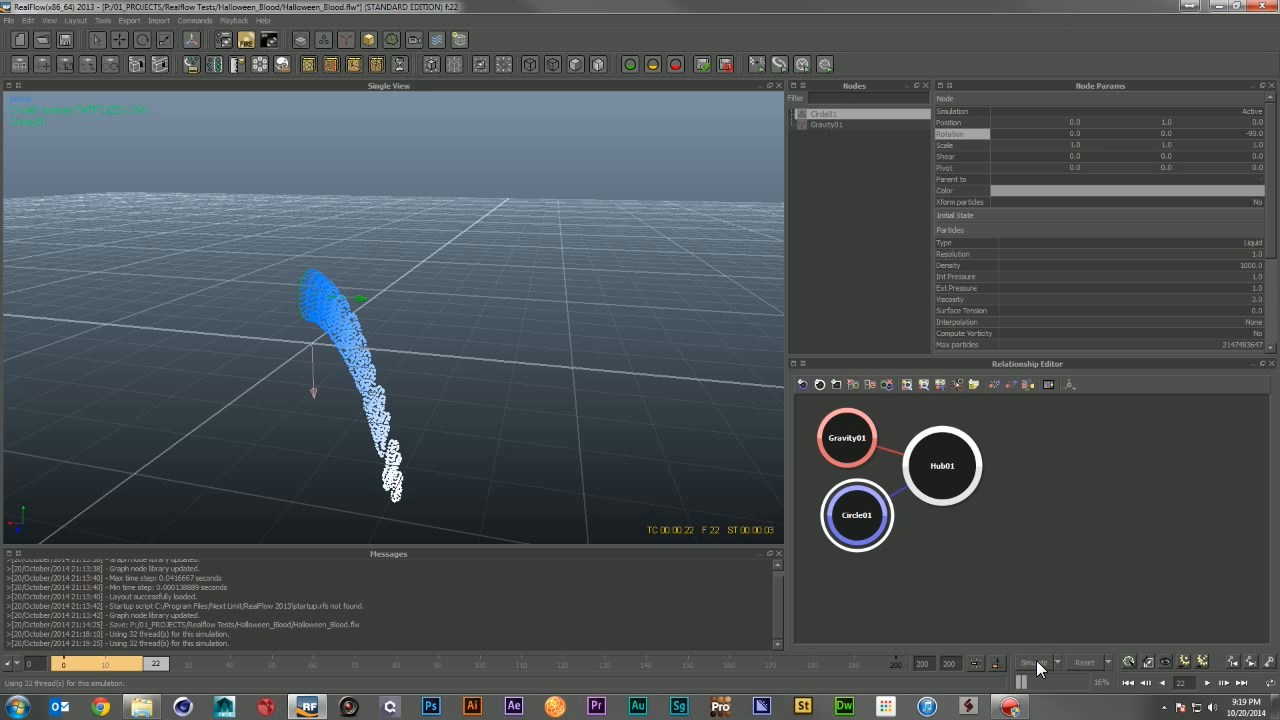
{"action": "left_click", "coordinate": [1090, 662]}
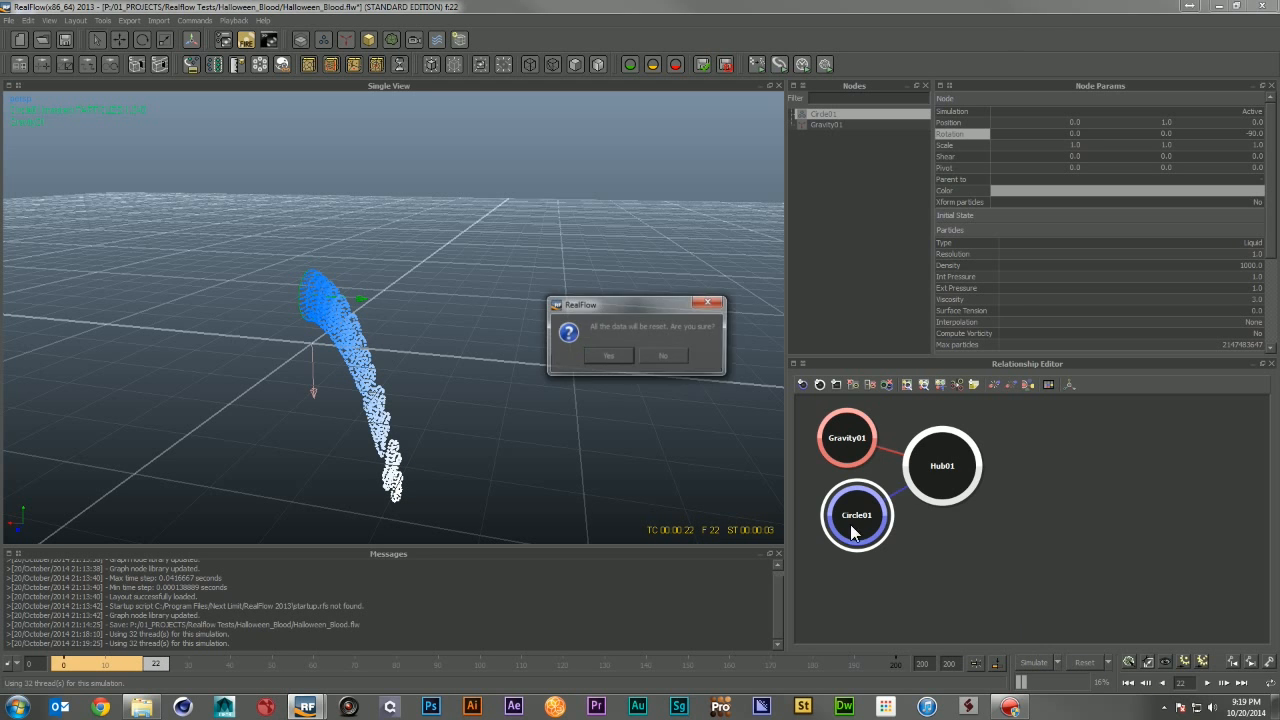
{"action": "left_click", "coordinate": [608, 354]}
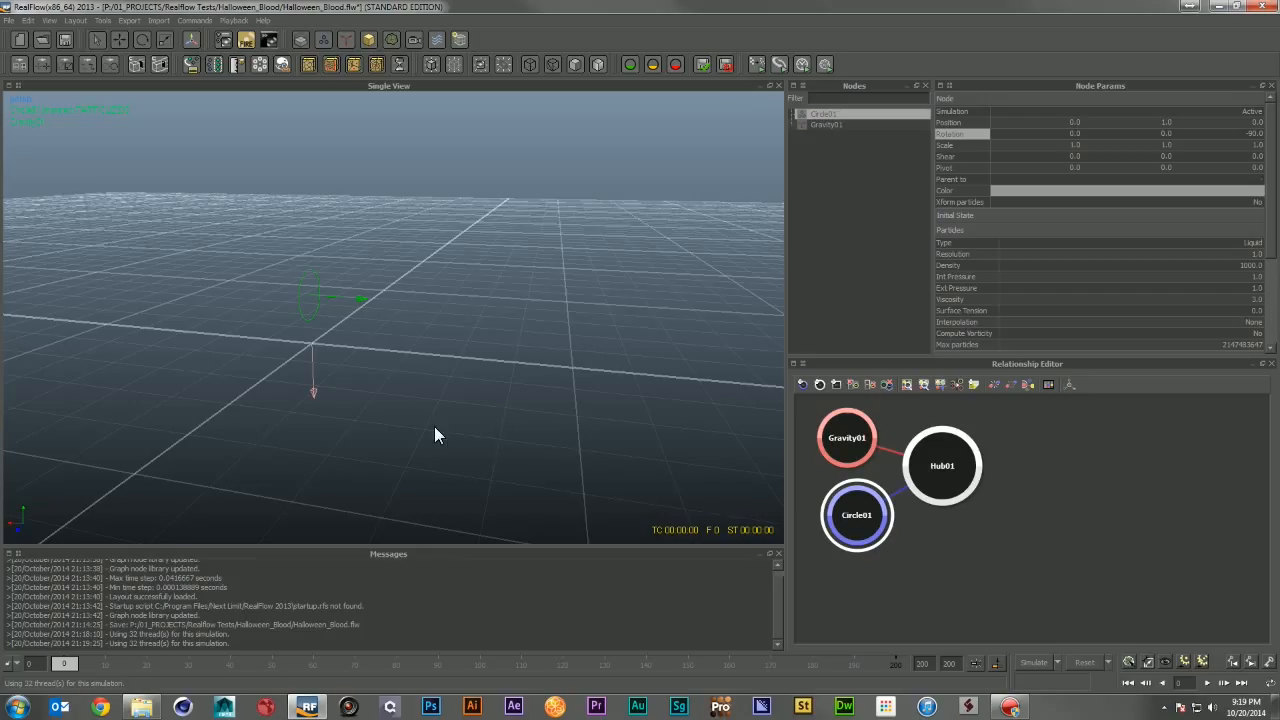
Step: Keep the emitter's particle type as Liquid and set its Density to 500
{"action": "left_click", "coordinate": [1131, 96]}
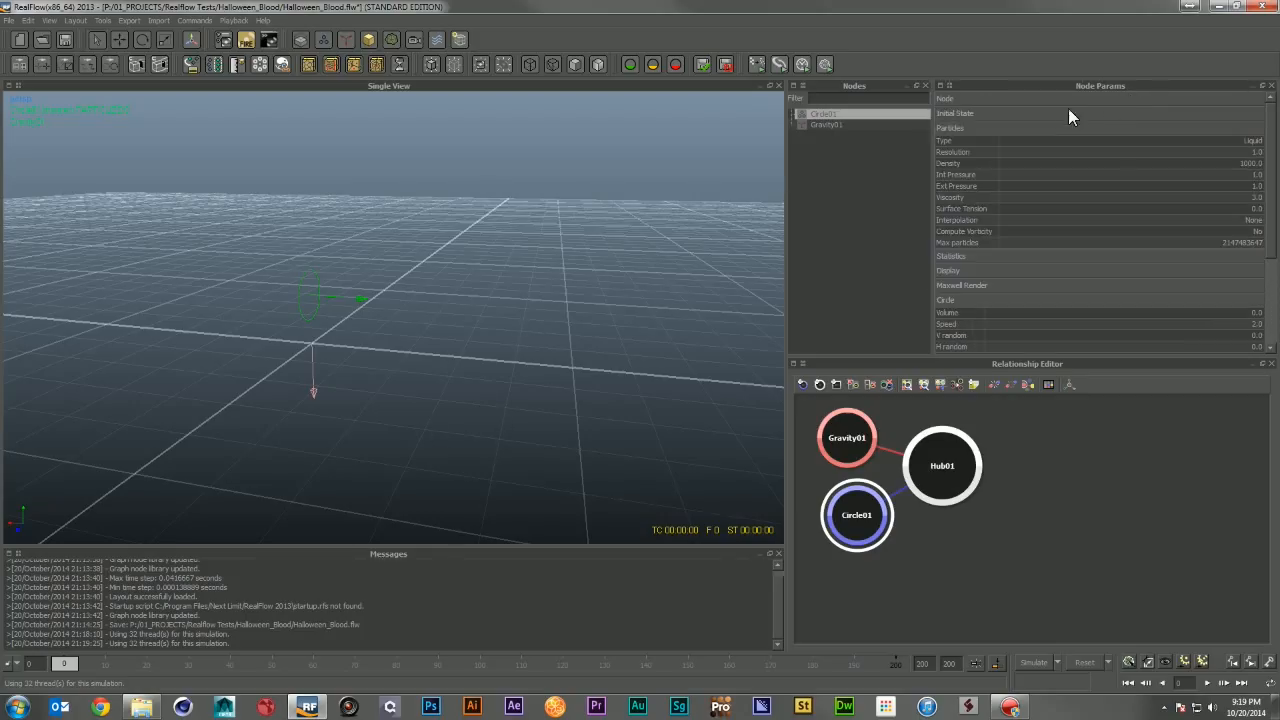
{"action": "left_click", "coordinate": [1236, 140]}
{"action": "left_click", "coordinate": [1190, 144]}
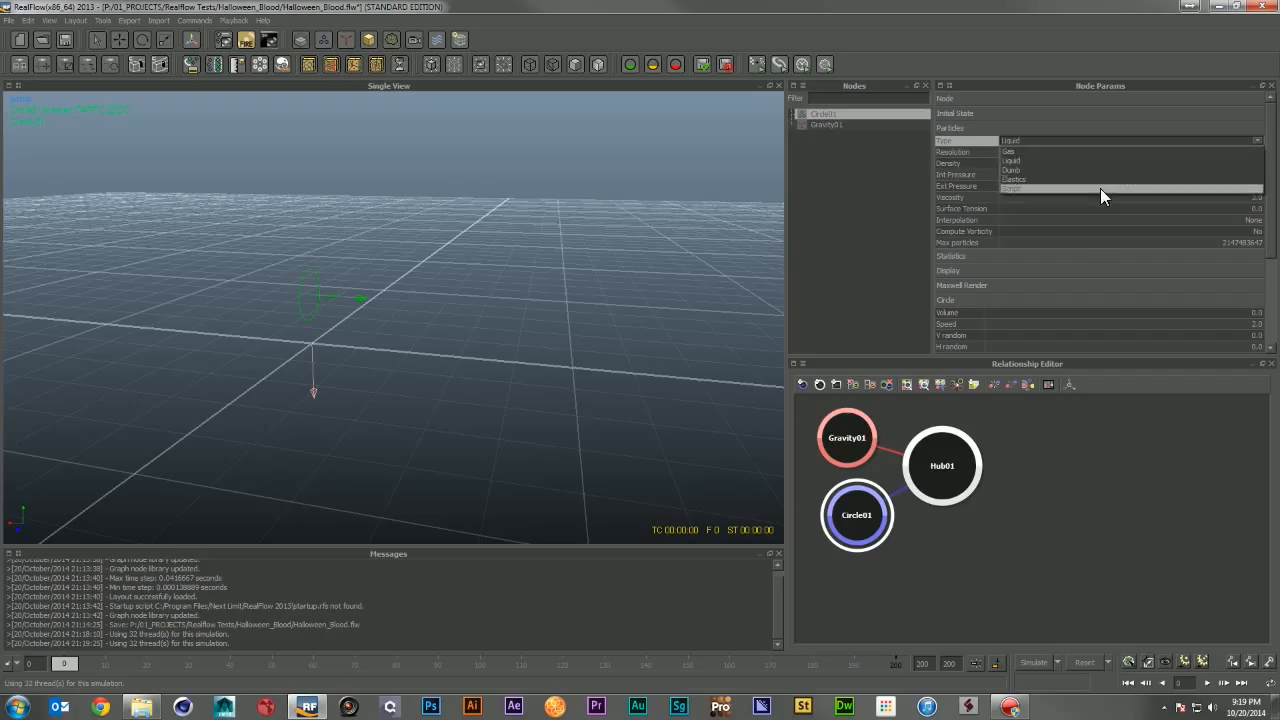
{"action": "left_click", "coordinate": [1175, 122]}
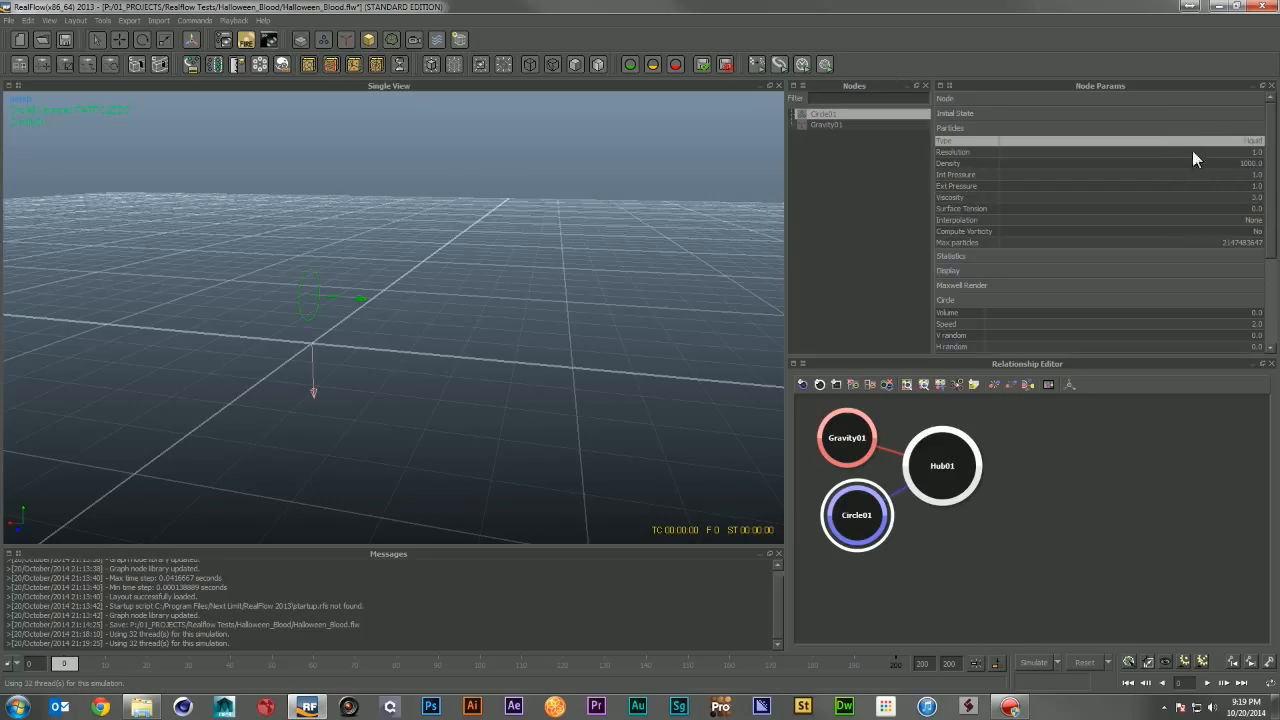
{"action": "left_click", "coordinate": [1168, 152]}
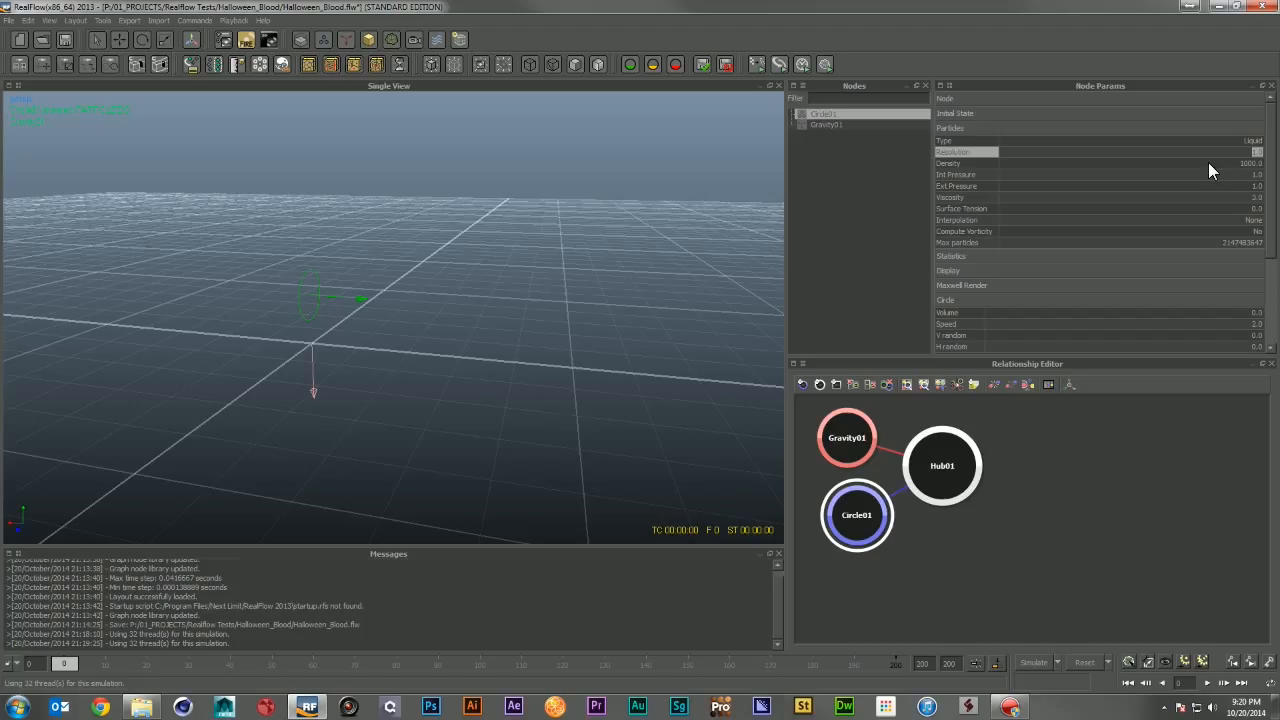
{"action": "left_click", "coordinate": [1208, 163]}
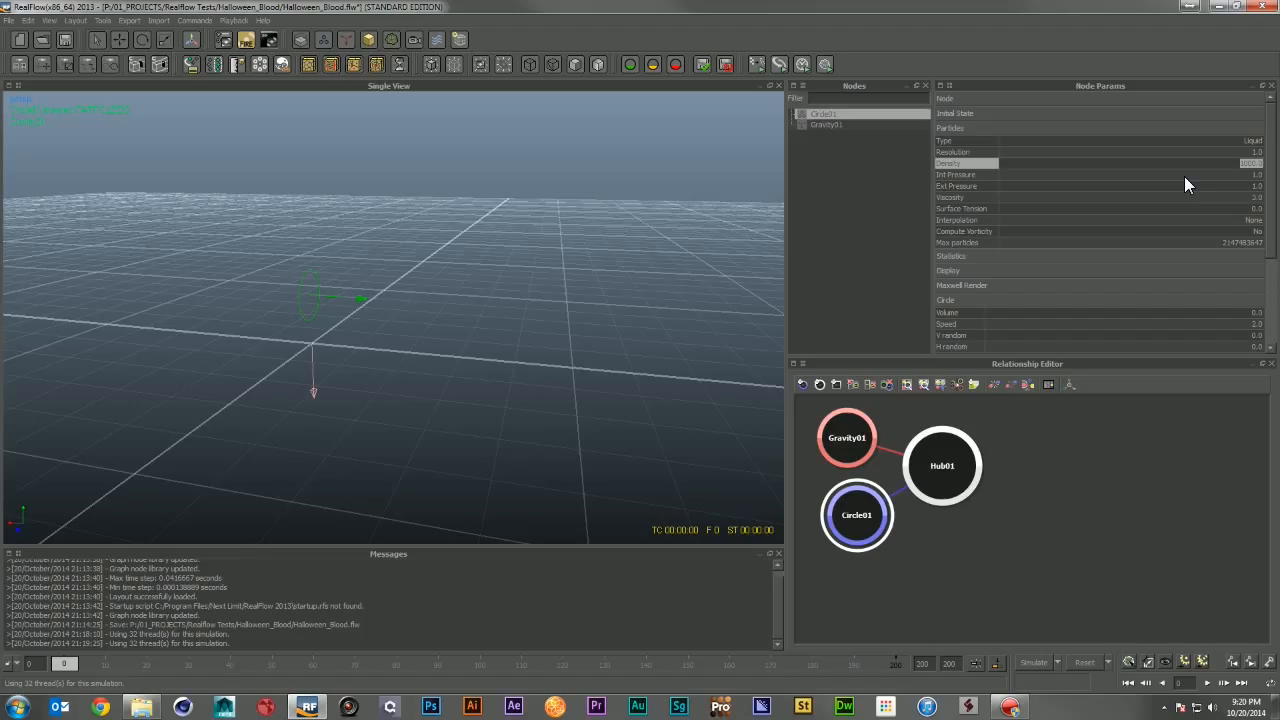
{"action": "type", "text": "200"}
{"action": "key", "text": "Return"}
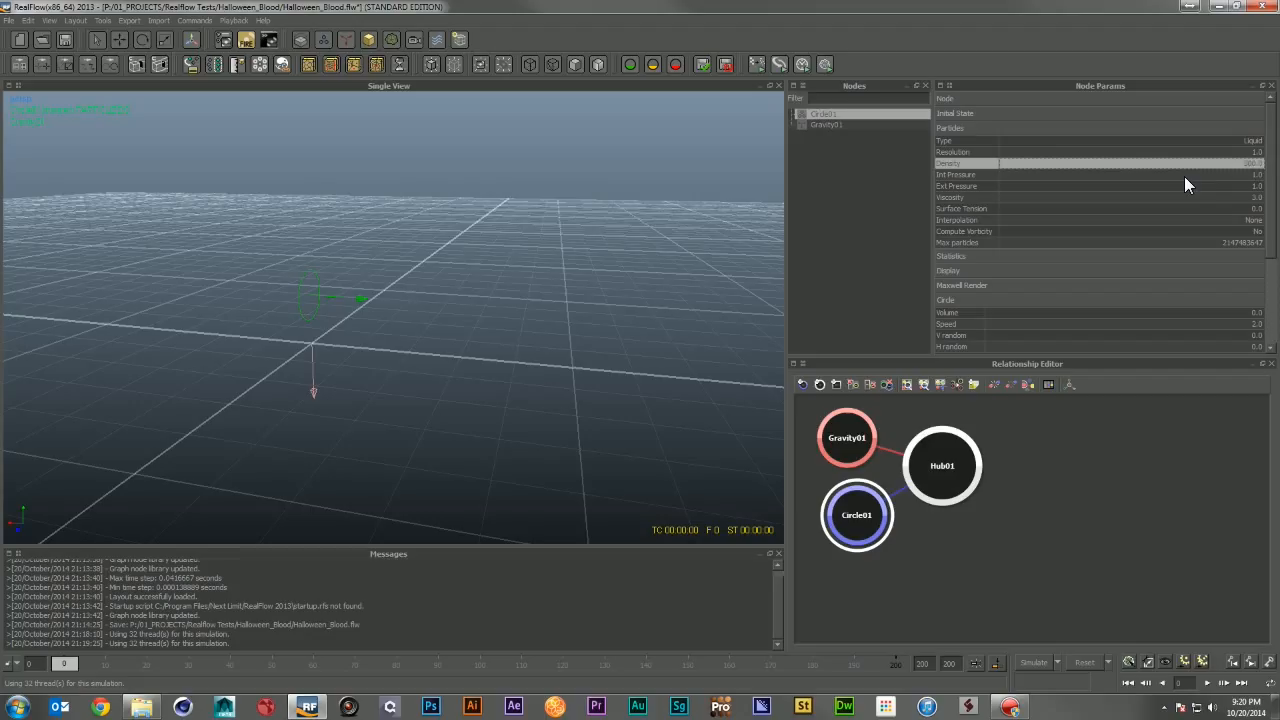
Step: Set the emitter's Int Pressure to 0.8, Ext Pressure to 0.6 and Viscosity to 2
{"action": "left_click", "coordinate": [1250, 174]}
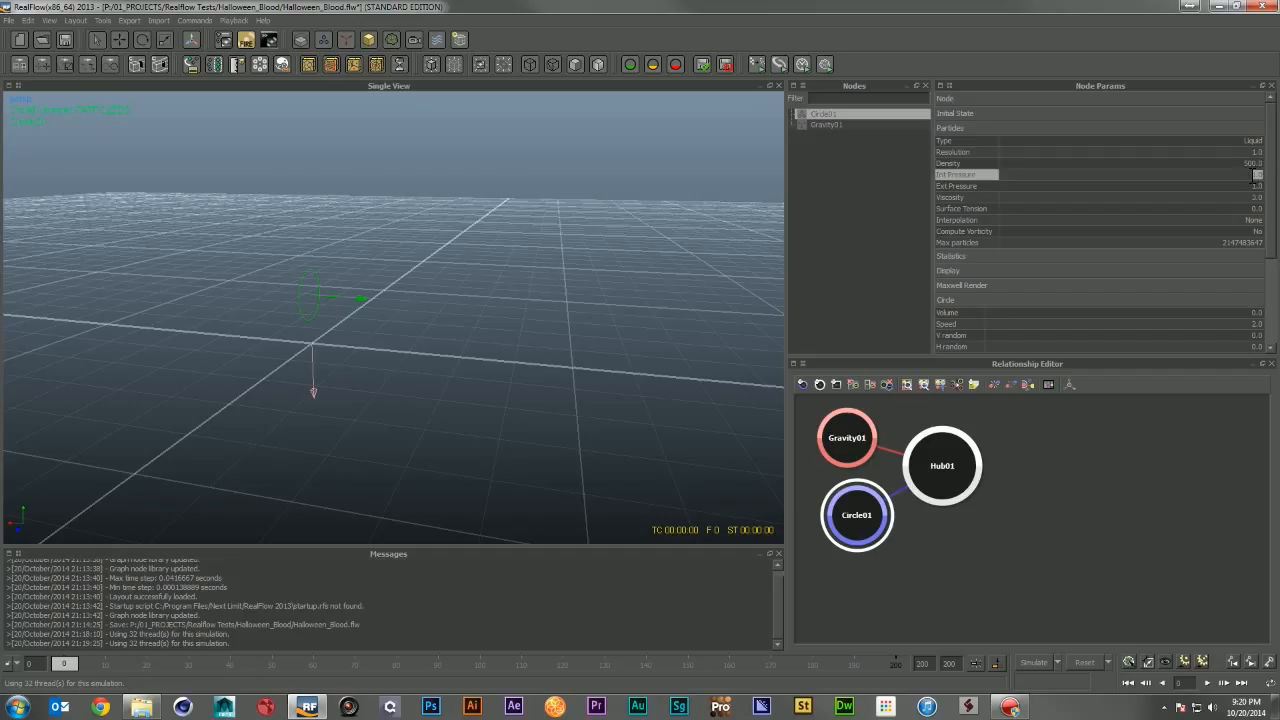
{"action": "type", "text": ".8"}
{"action": "left_click", "coordinate": [1250, 187]}
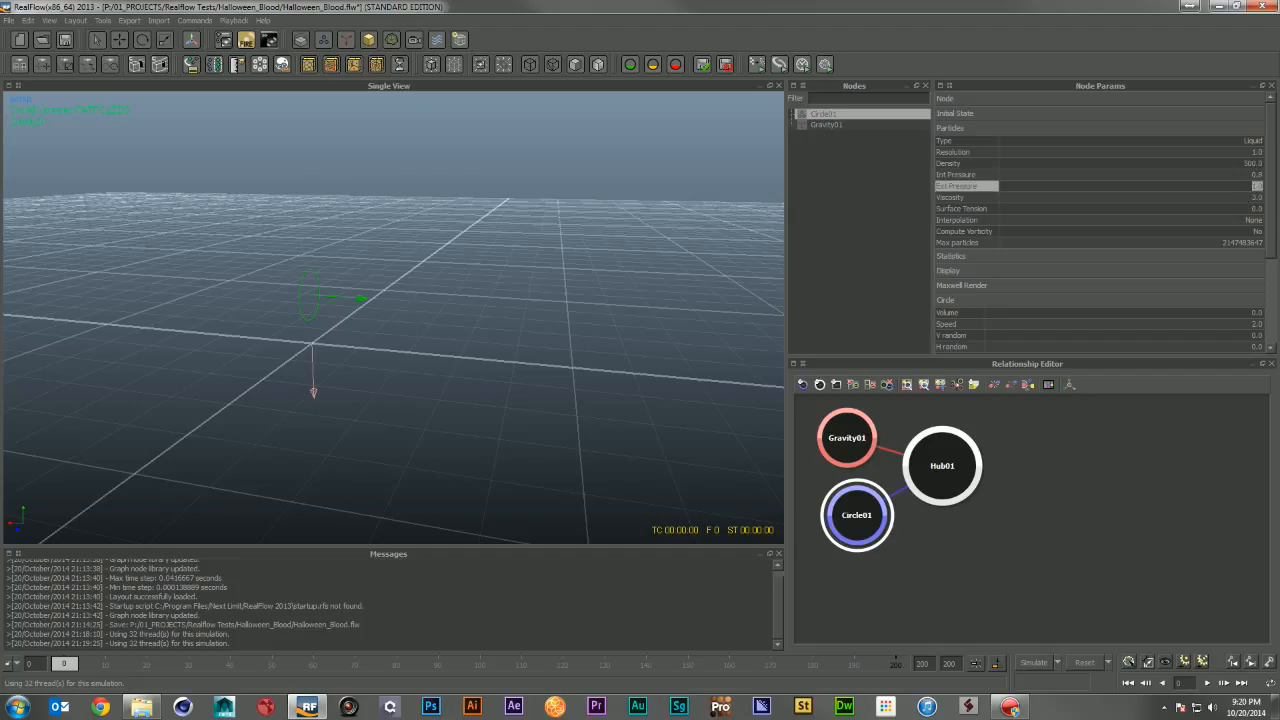
{"action": "key", "text": "BackSpace"}
{"action": "type", "text": ".6"}
{"action": "key", "text": "Return"}
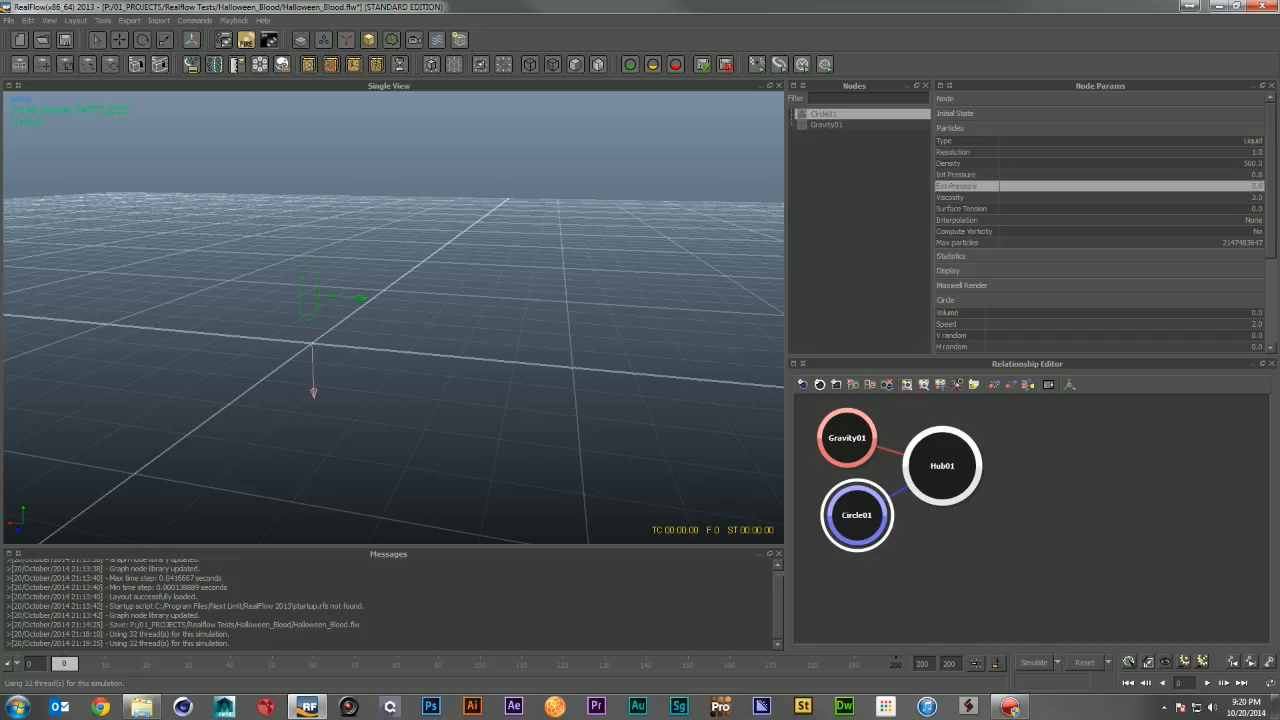
{"action": "left_click", "coordinate": [1230, 198]}
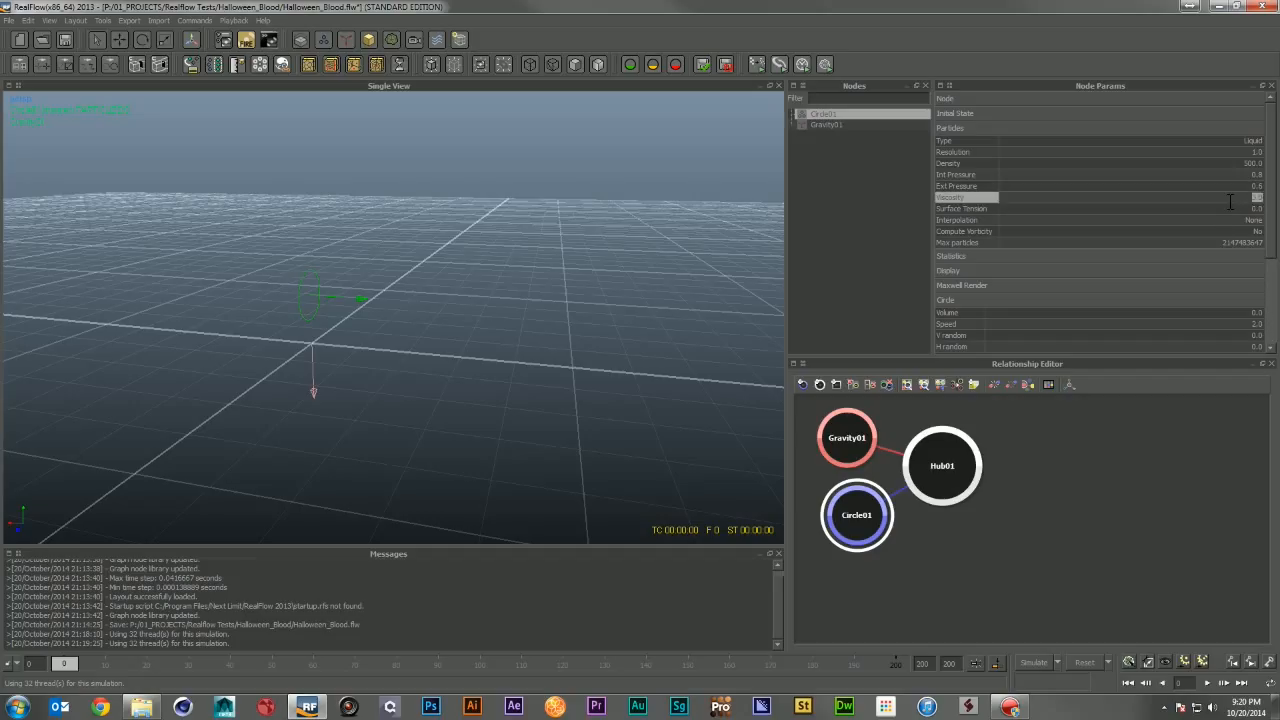
{"action": "type", "text": "2"}
{"action": "key", "text": "Return"}
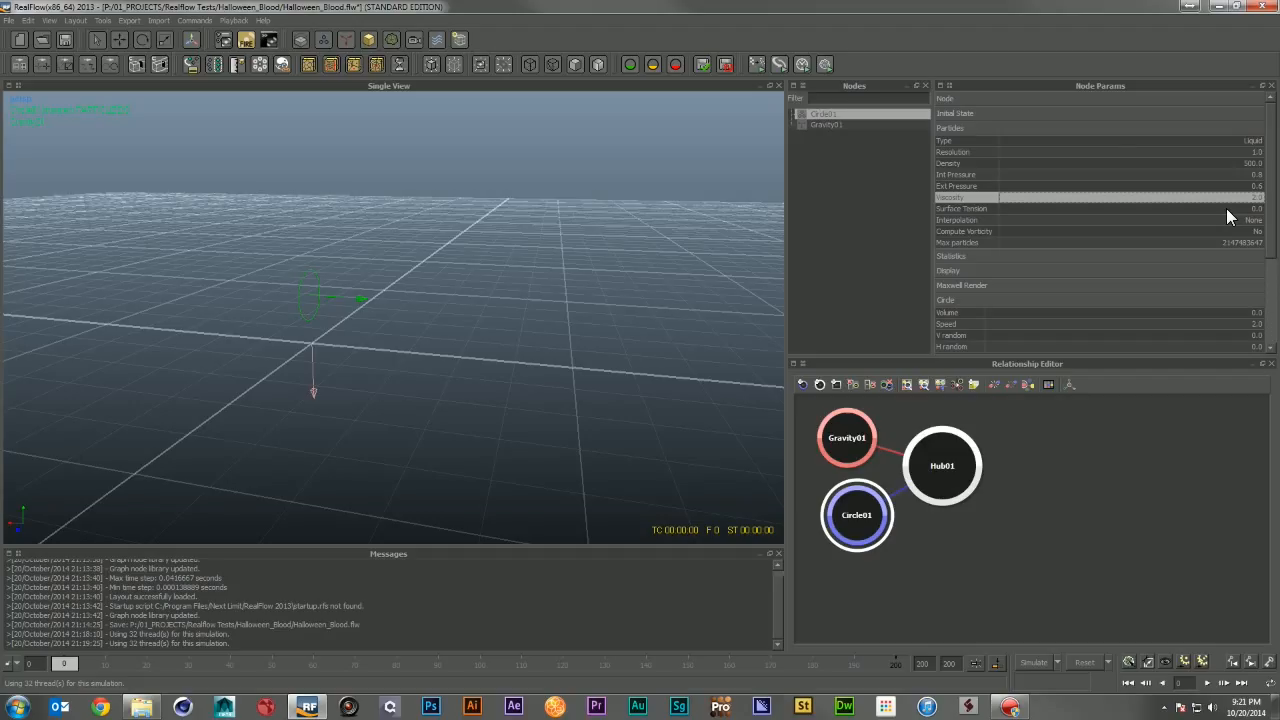
Step: Browse the emitter's Statistics, Display and Maxwell Render parameter sections
{"action": "left_click", "coordinate": [1101, 130]}
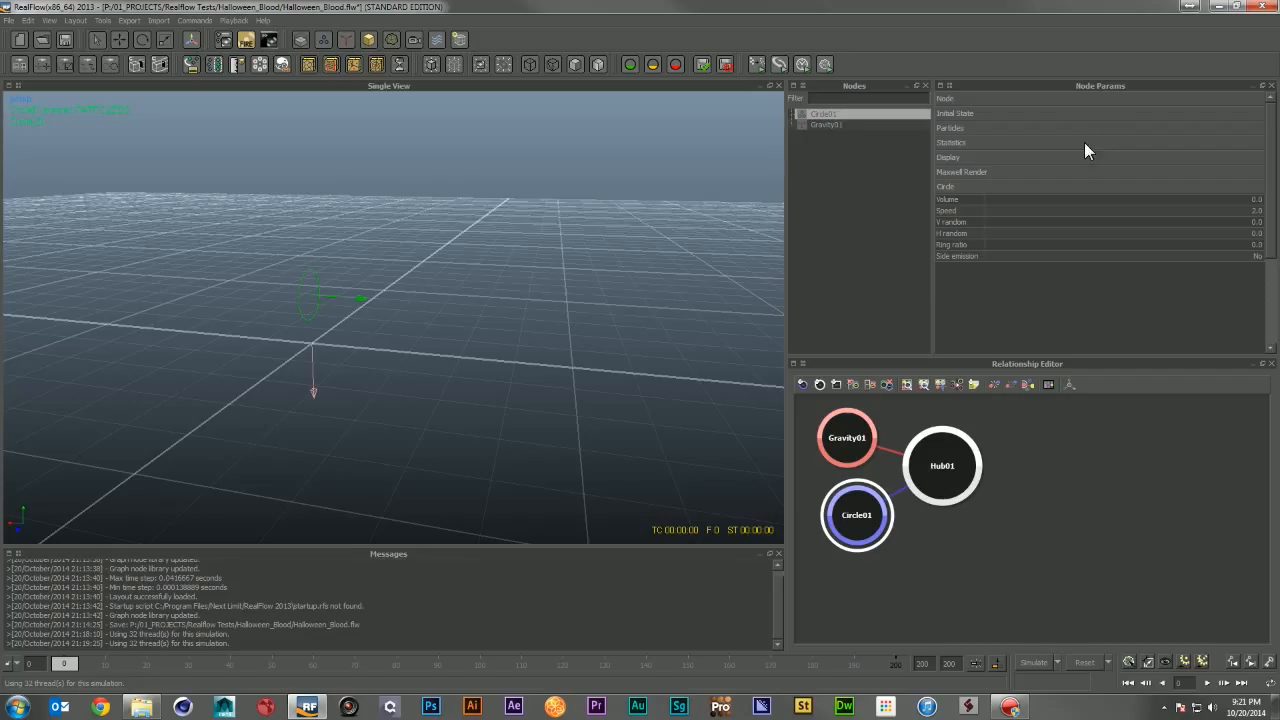
{"action": "left_click", "coordinate": [1083, 143]}
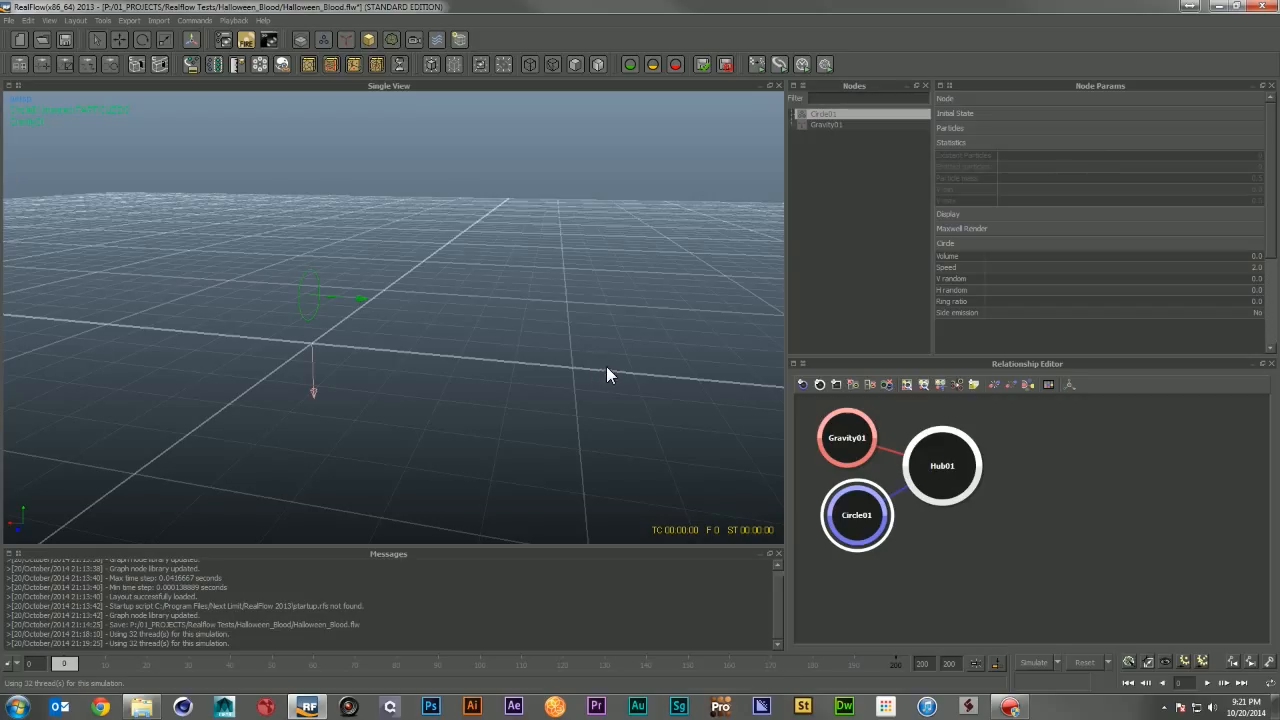
{"action": "left_click", "coordinate": [1098, 141]}
{"action": "left_click", "coordinate": [1096, 158]}
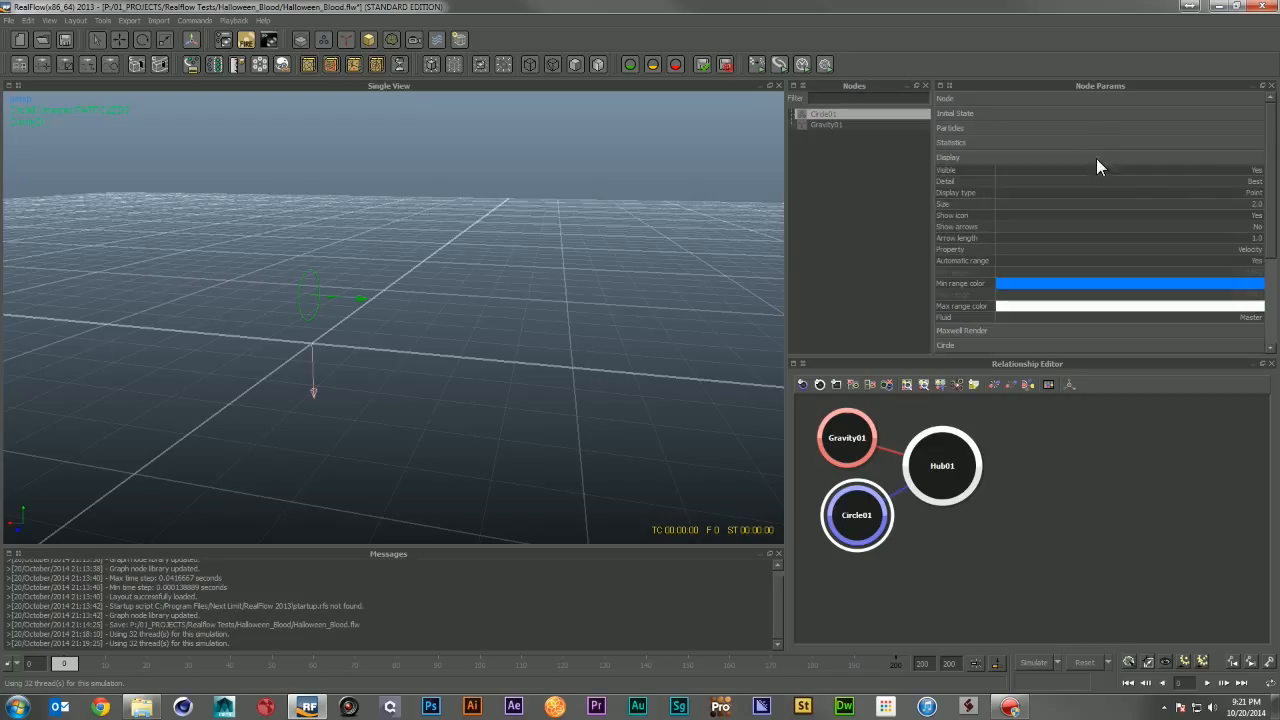
{"action": "left_click", "coordinate": [1245, 172]}
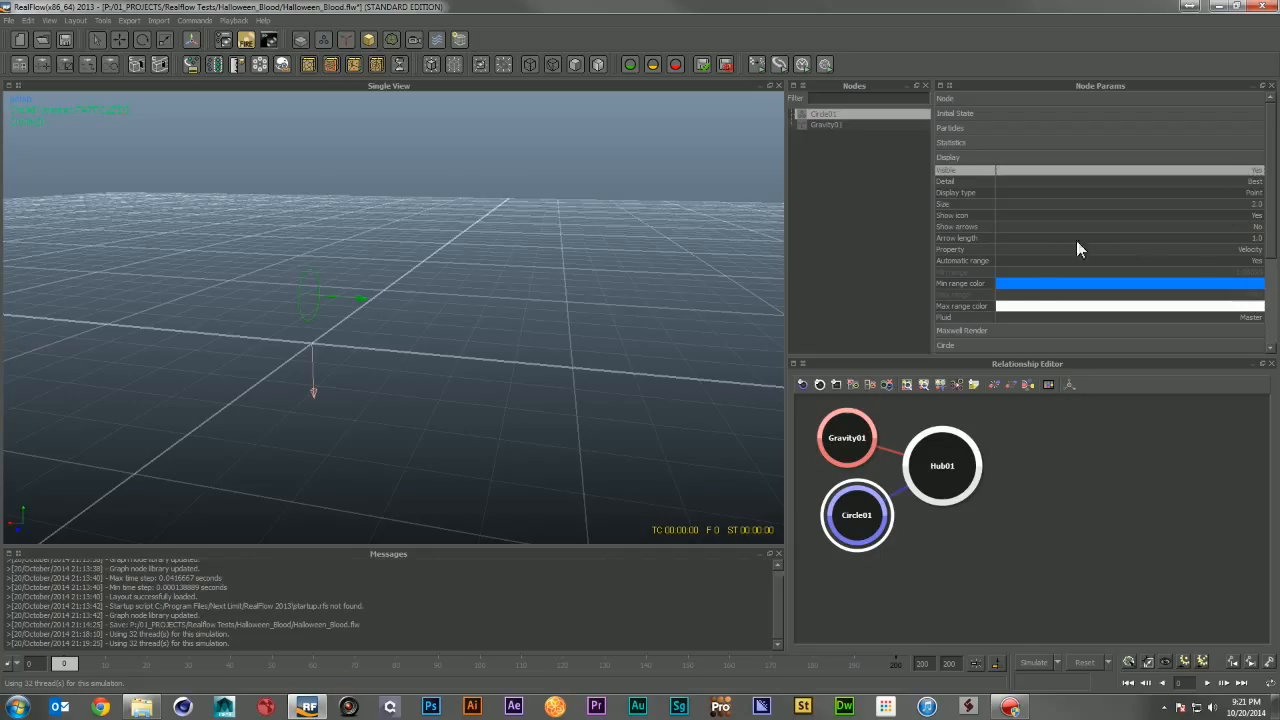
{"action": "left_click", "coordinate": [1046, 156]}
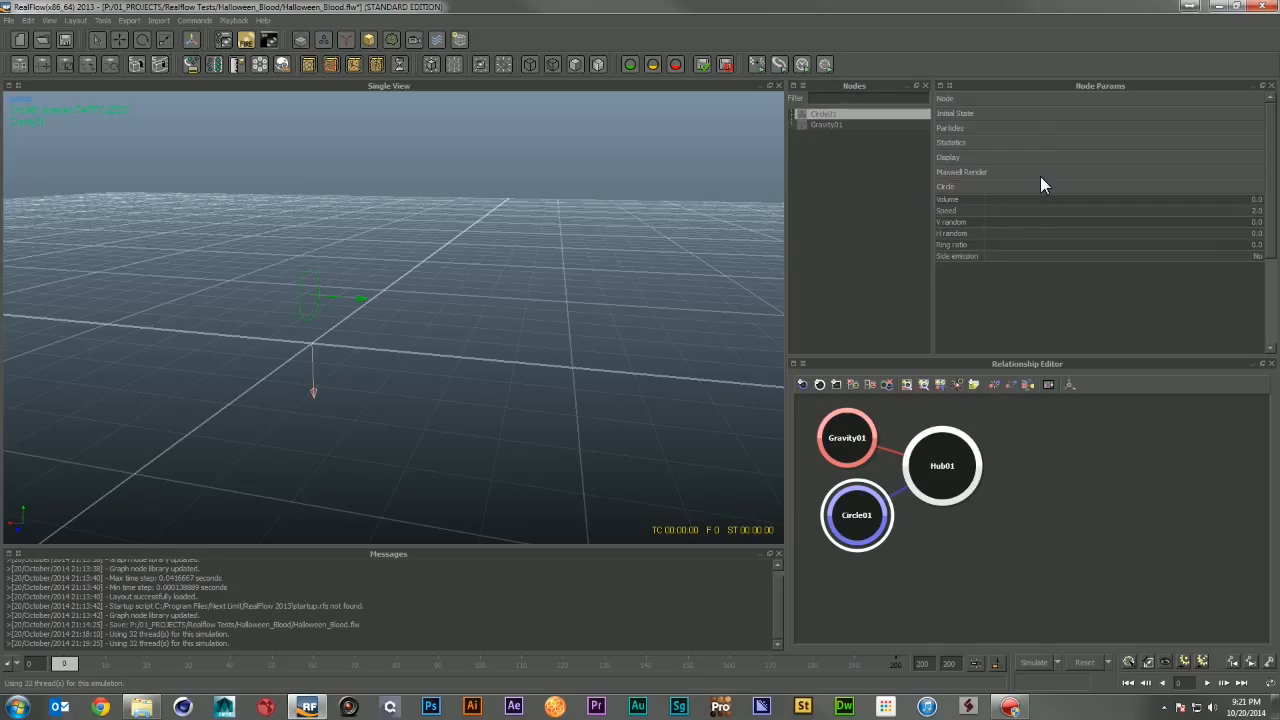
{"action": "left_click", "coordinate": [1040, 177]}
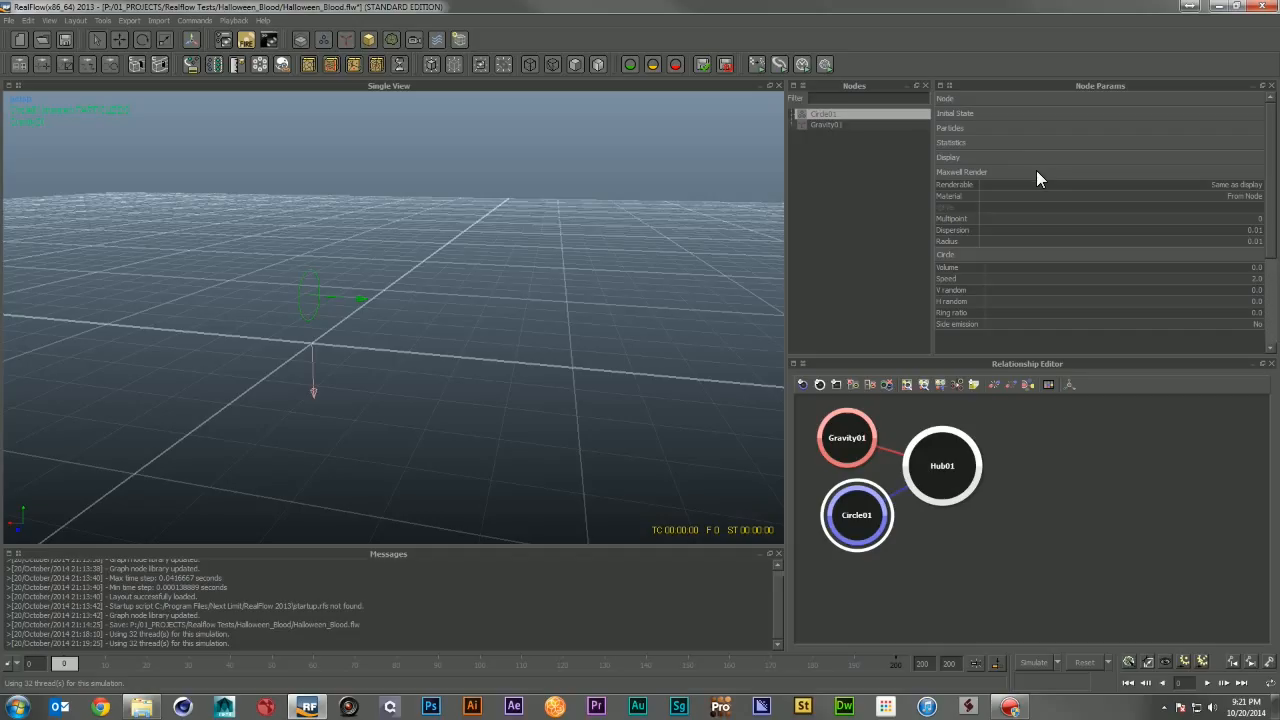
{"action": "left_click", "coordinate": [1037, 172]}
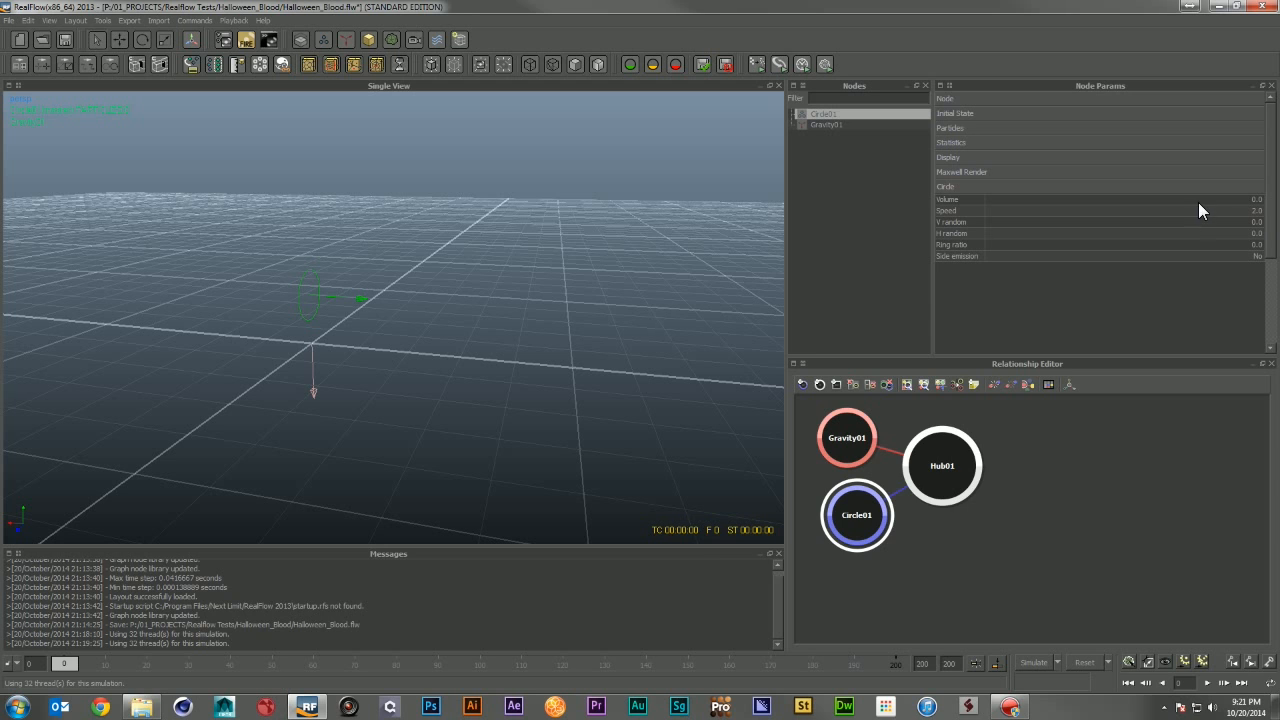
Step: Run a test simulation of the emitter and reset it
{"action": "left_click", "coordinate": [1036, 662]}
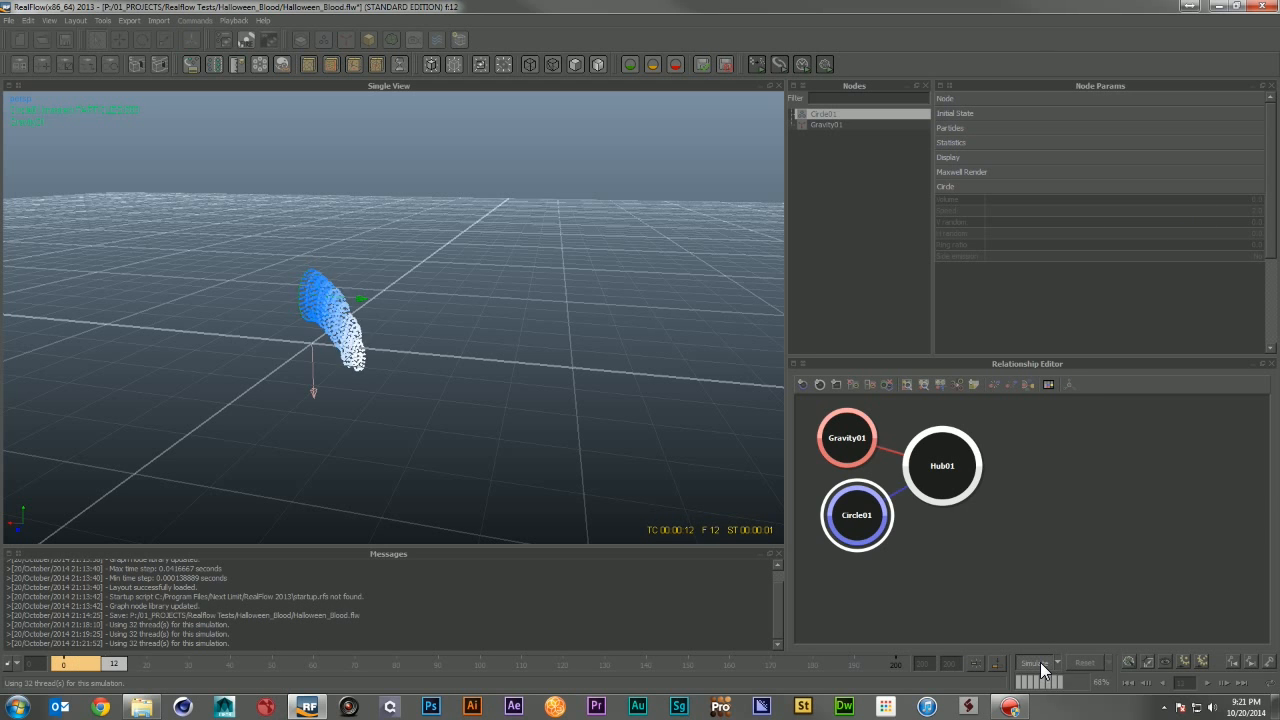
{"action": "left_click", "coordinate": [1080, 662]}
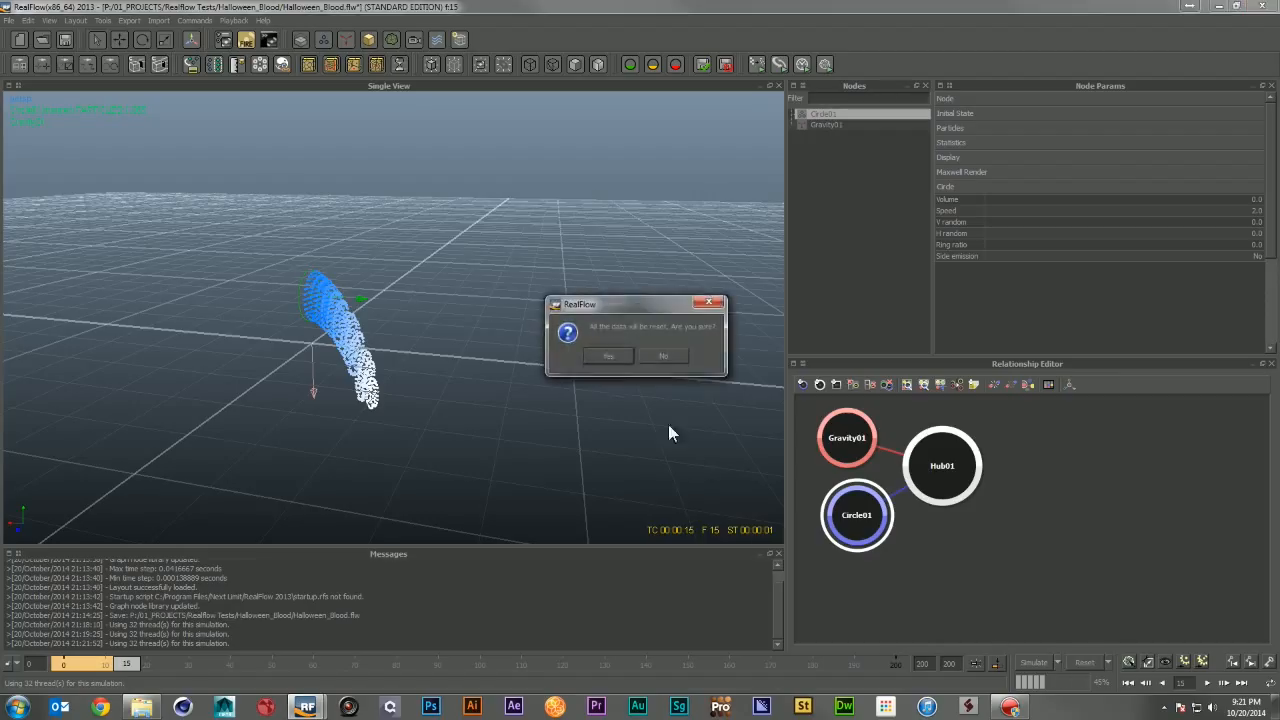
{"action": "left_click", "coordinate": [610, 360]}
Step: Set the Circle emitter's Speed to 10
{"action": "left_click", "coordinate": [1256, 211]}
{"action": "type", "text": "10"}
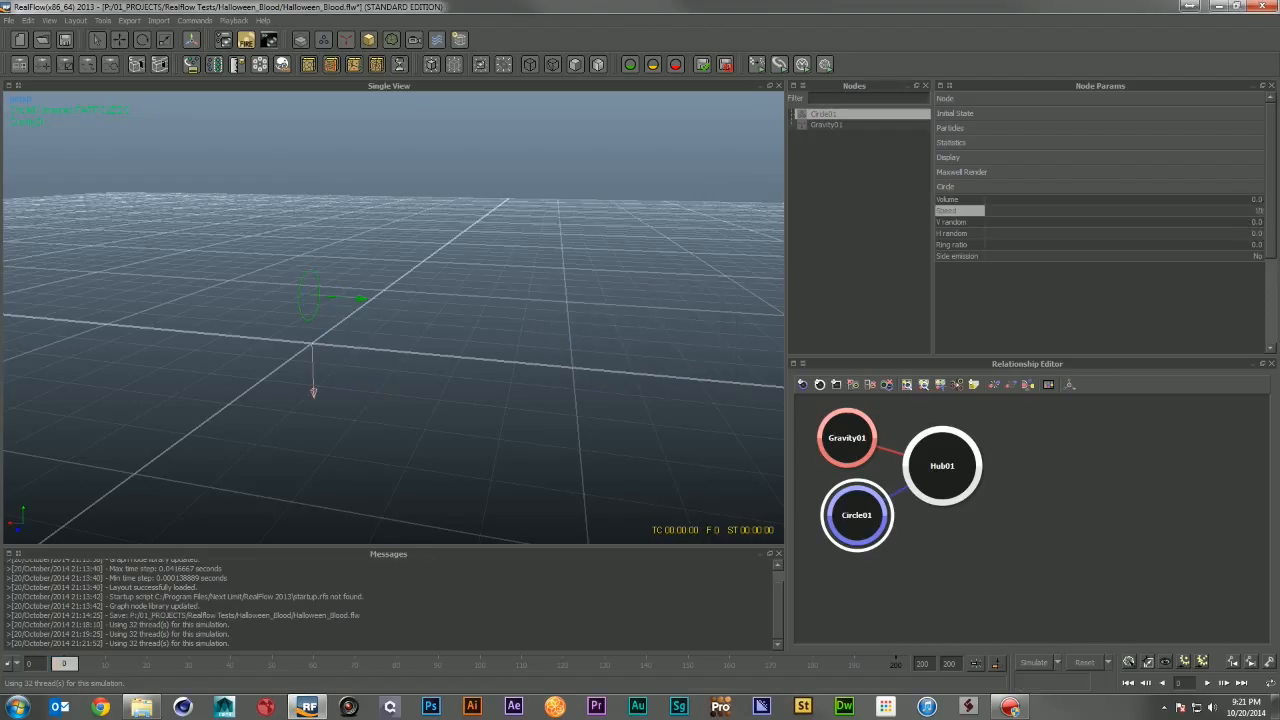
{"action": "key", "text": "Return"}
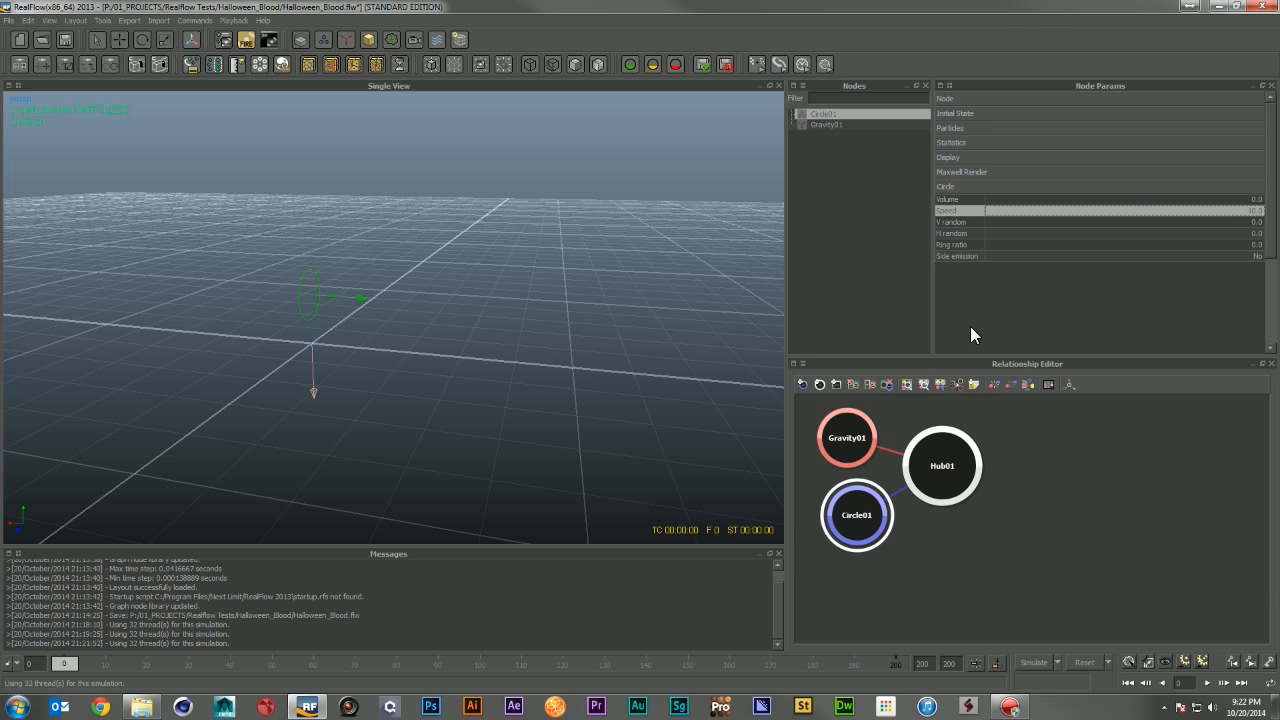
Step: Run a simulation and inspect the emitted particle stream from several viewing angles
{"action": "left_click", "coordinate": [1044, 660]}
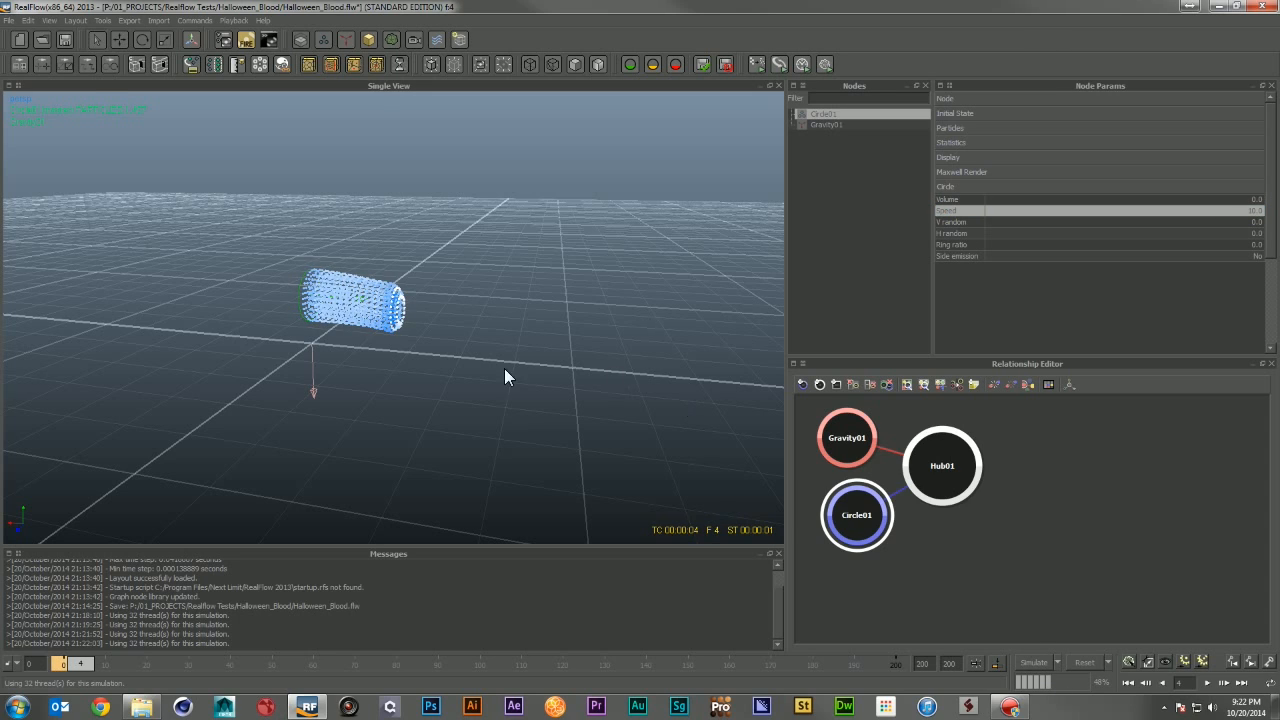
{"action": "left_click_drag", "start_coordinate": [504, 368], "coordinate": [360, 350], "text": "alt"}
{"action": "right_click_drag", "start_coordinate": [360, 350], "coordinate": [392, 360], "text": "alt"}
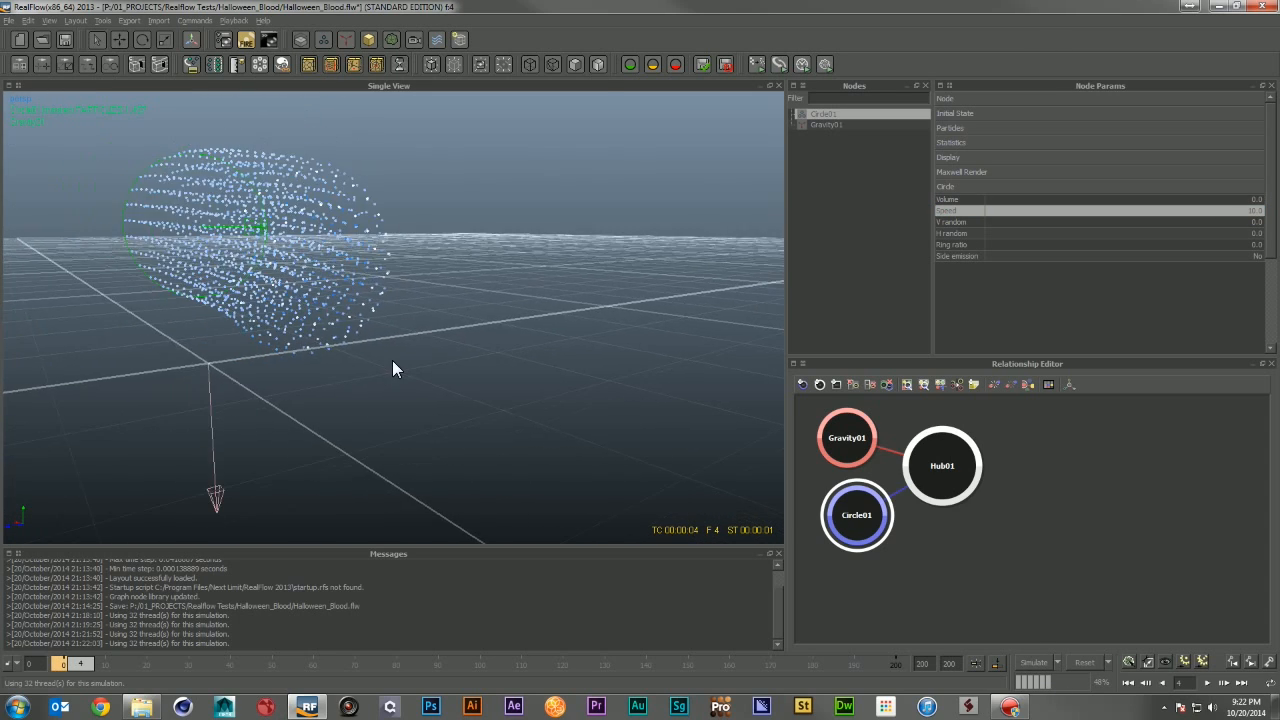
{"action": "left_click_drag", "start_coordinate": [394, 366], "coordinate": [476, 450], "text": "alt"}
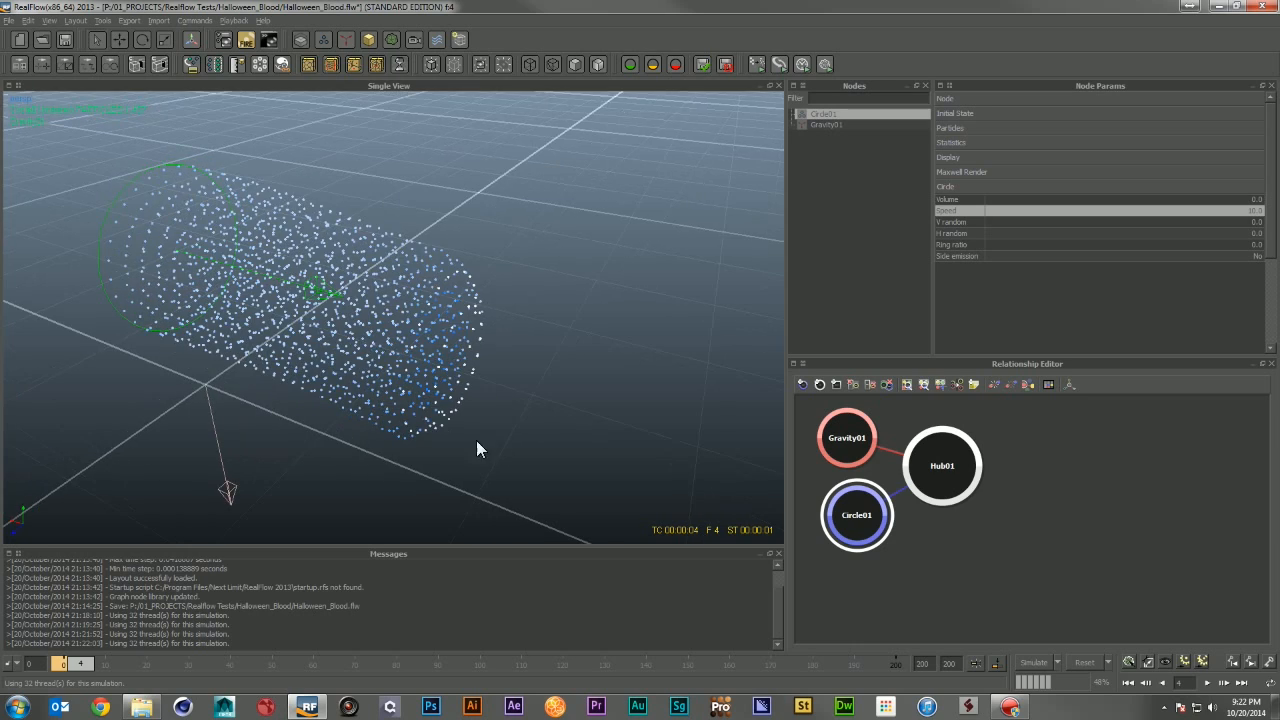
{"action": "left_click_drag", "start_coordinate": [165, 170], "coordinate": [451, 234], "text": "alt"}
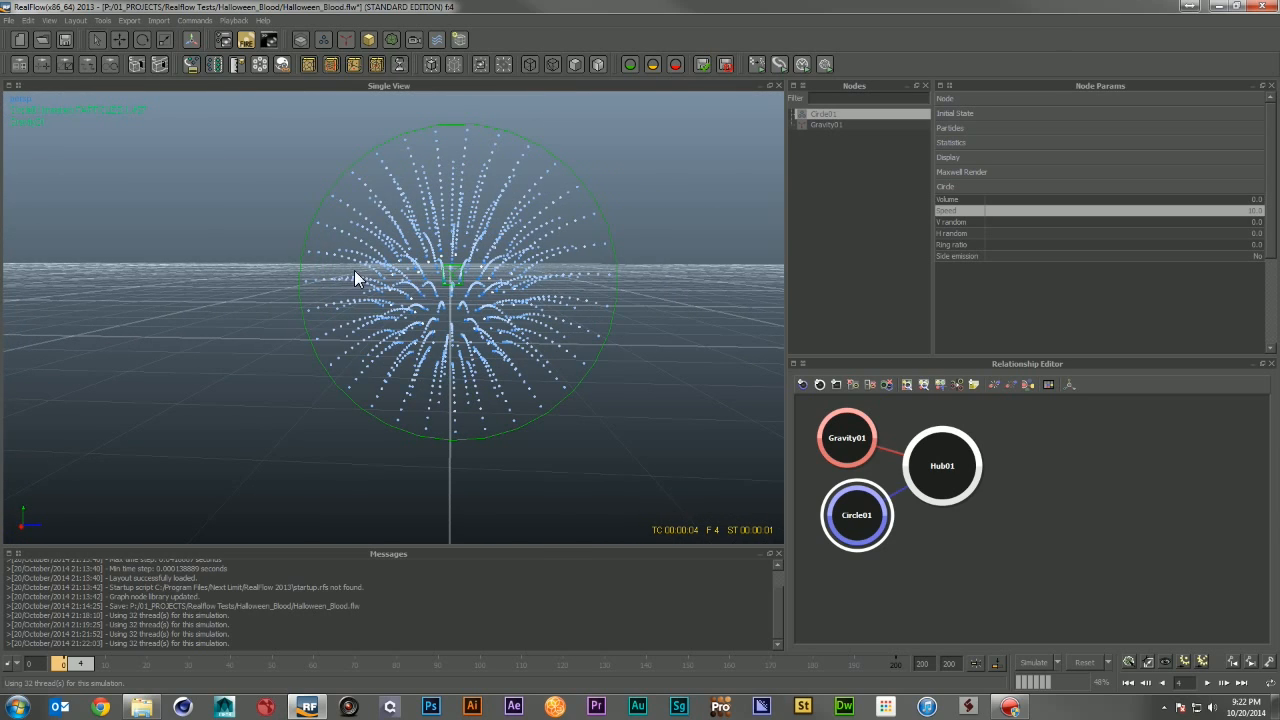
{"action": "left_click_drag", "start_coordinate": [614, 294], "coordinate": [464, 338], "text": "alt"}
{"action": "right_click_drag", "start_coordinate": [564, 366], "coordinate": [489, 353], "text": "alt"}
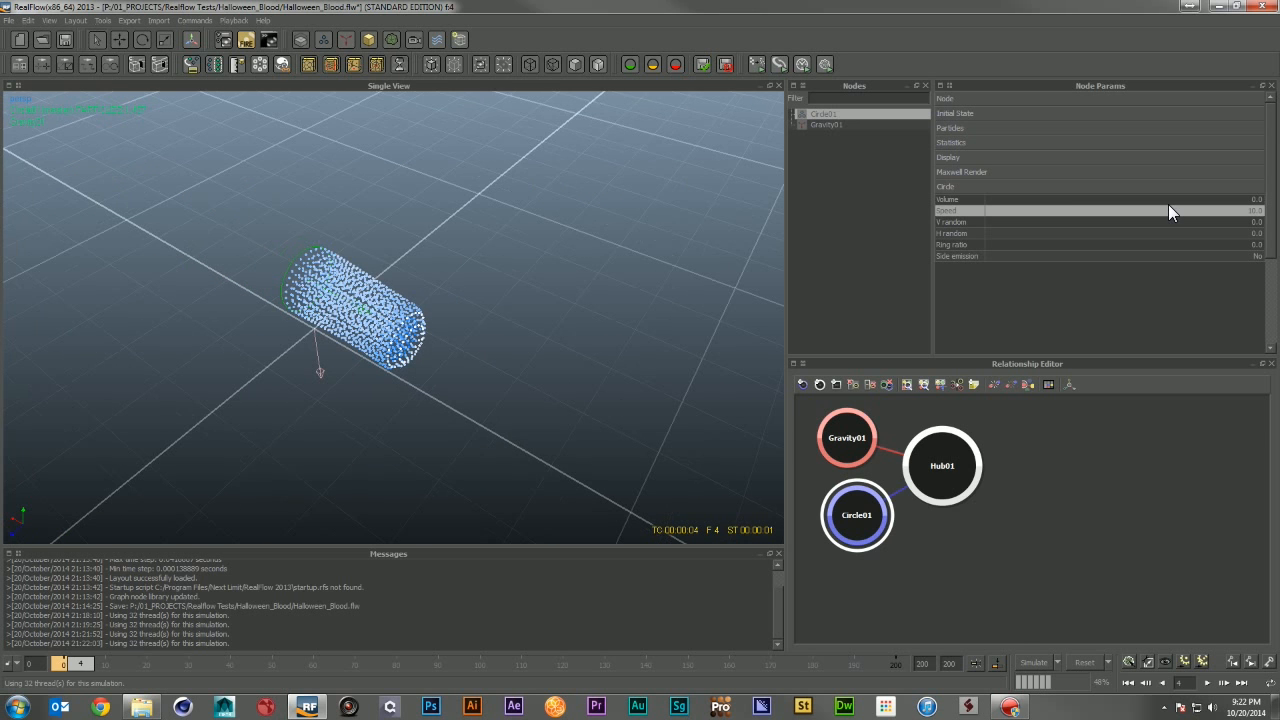
Step: Set the emitter's V random and H random values to 0.5 each
{"action": "left_click", "coordinate": [1256, 222]}
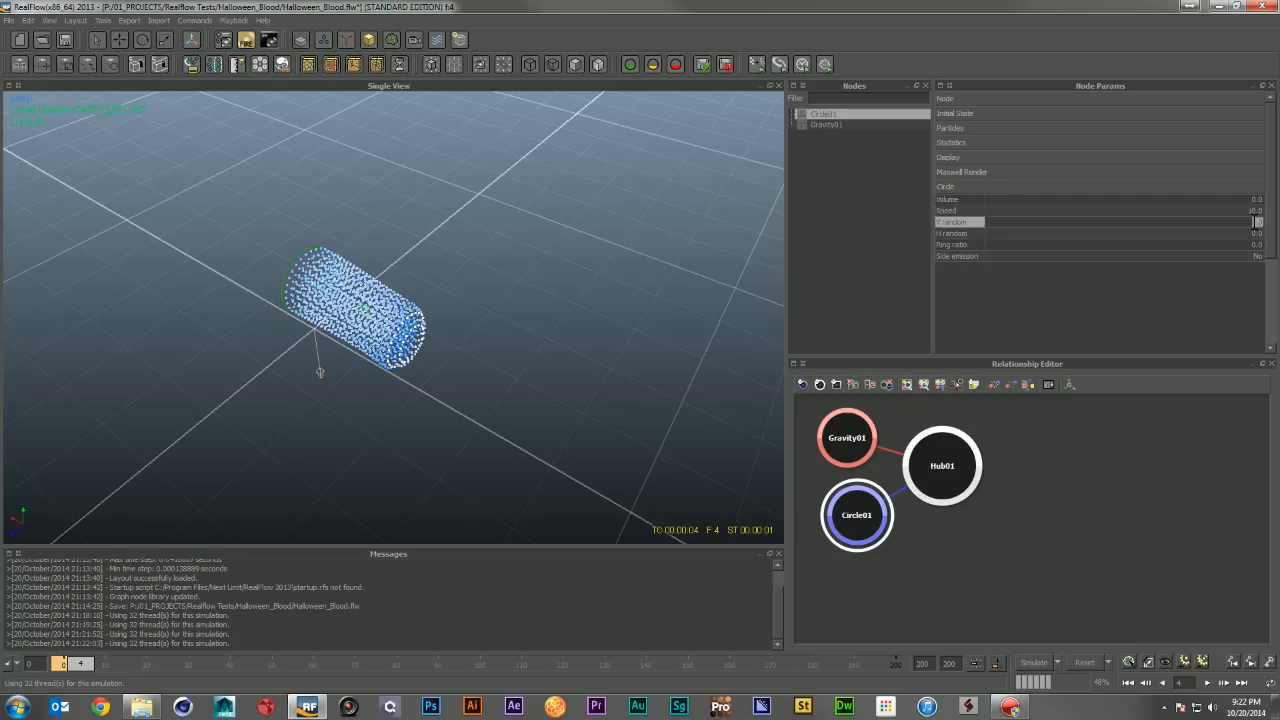
{"action": "type", "text": ".5"}
{"action": "left_click", "coordinate": [1255, 234]}
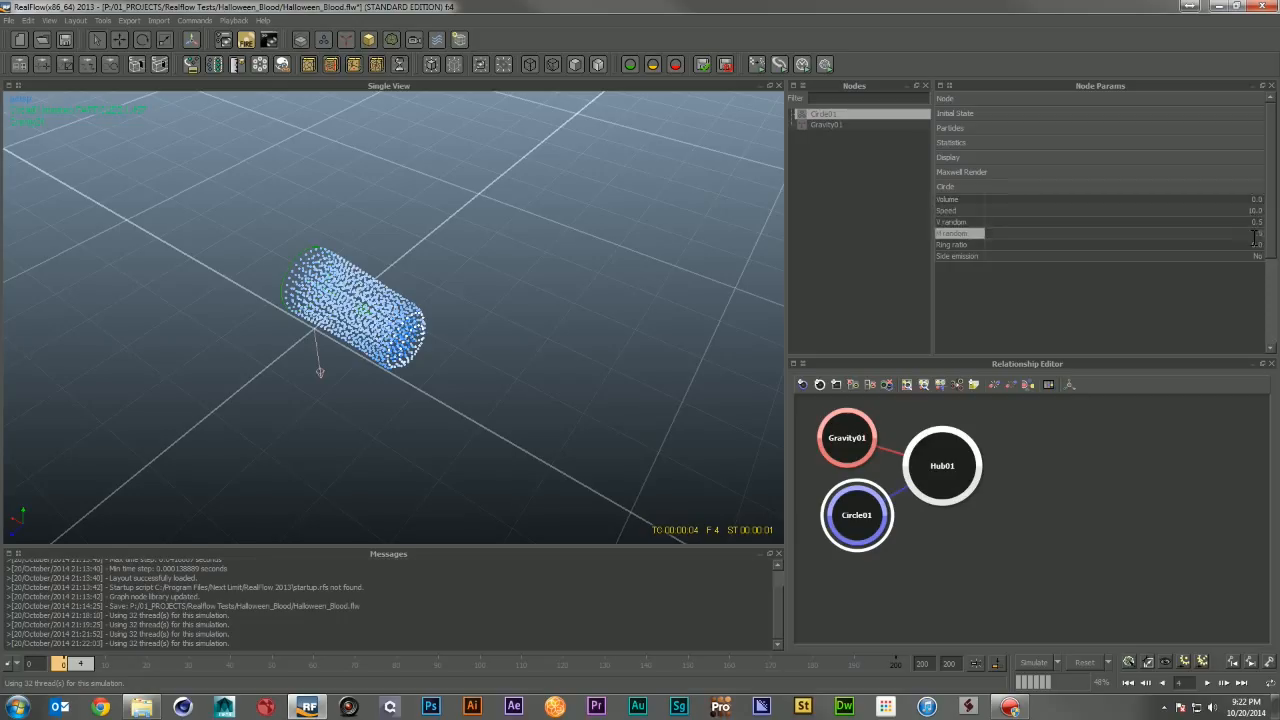
{"action": "type", "text": ".5"}
{"action": "key", "text": "Return"}
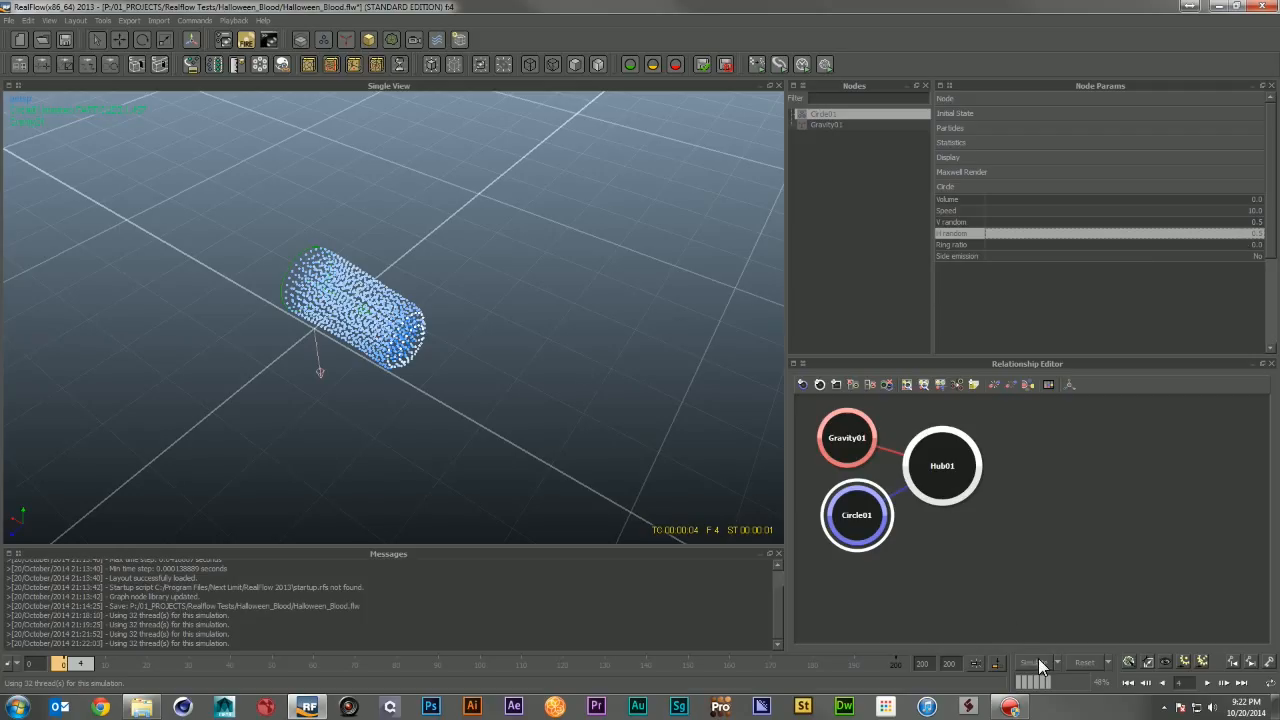
Step: Reset the simulation and run a new test of the emitter, orbiting and zooming to inspect the particle stream
{"action": "left_click", "coordinate": [1088, 662]}
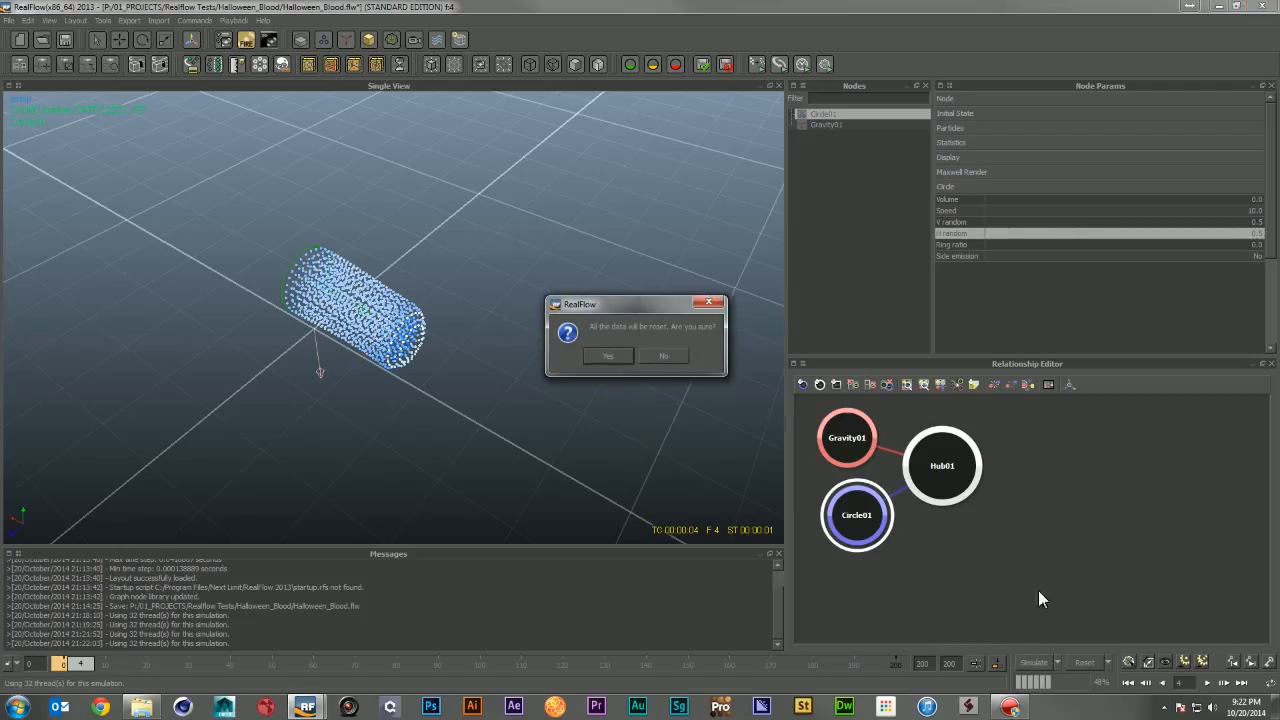
{"action": "left_click", "coordinate": [610, 356]}
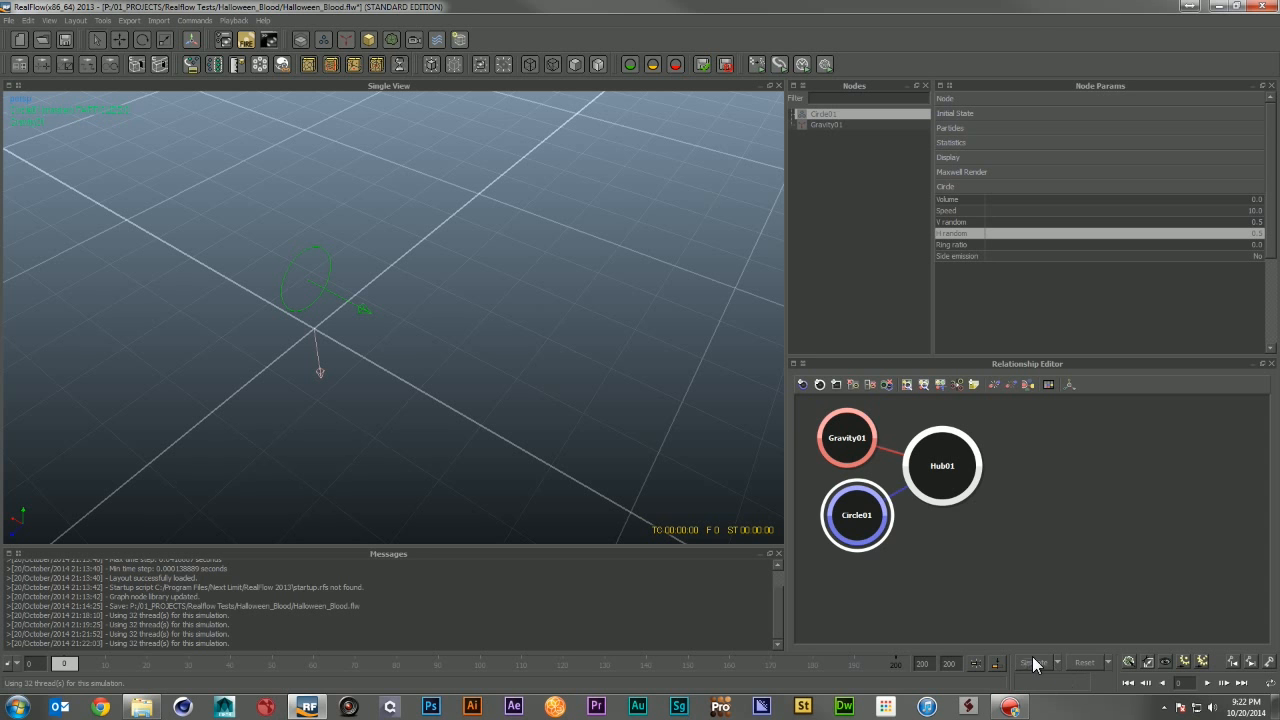
{"action": "left_click", "coordinate": [1034, 662]}
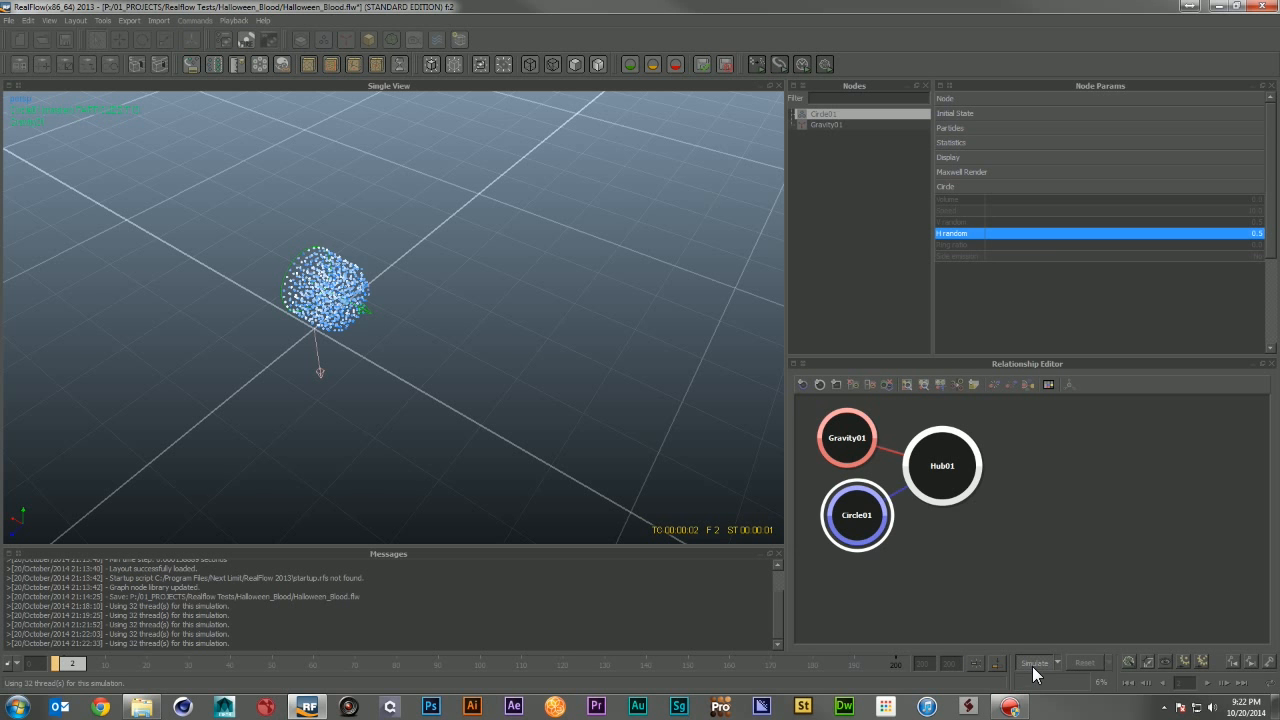
{"action": "left_click", "coordinate": [1033, 664]}
{"action": "left_click_drag", "start_coordinate": [382, 392], "coordinate": [414, 366], "text": "alt"}
{"action": "scroll", "coordinate": [416, 356], "scroll_direction": "up", "scroll_amount": 5}
{"action": "scroll", "coordinate": [413, 356], "scroll_direction": "down", "scroll_amount": 3}
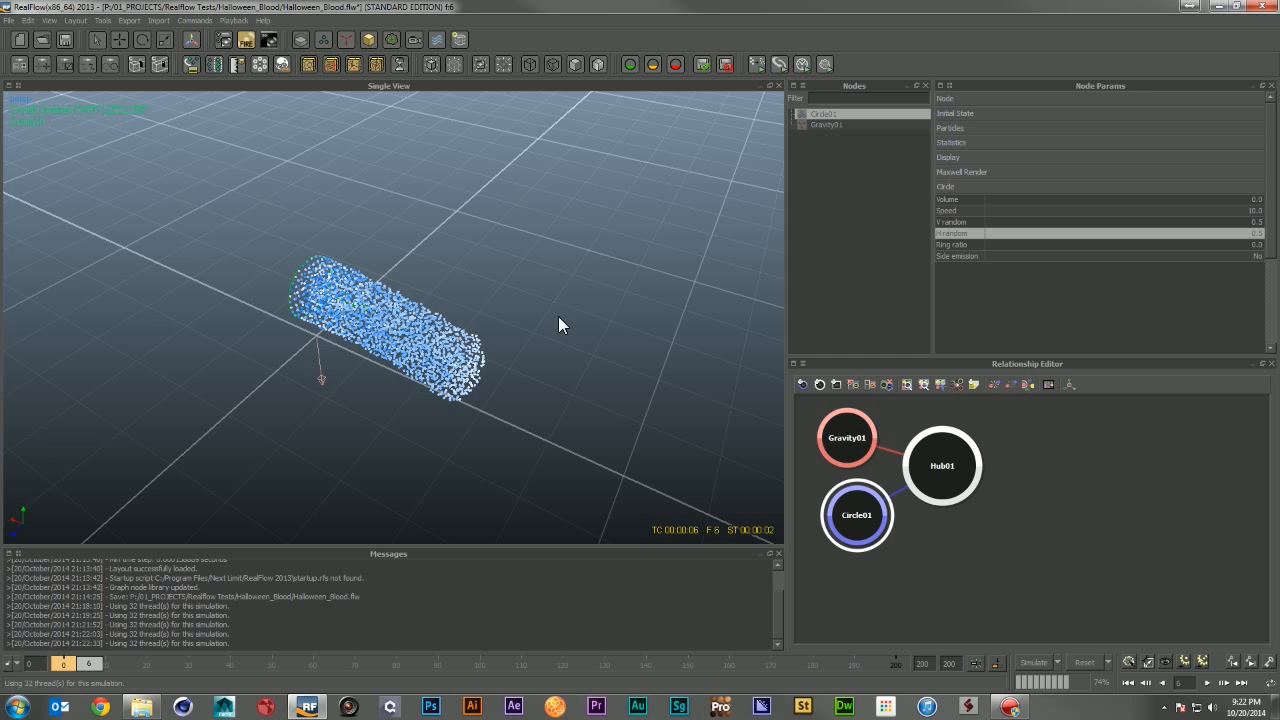
Step: Reset the simulation, change the viewing angle, then run and reset another short test simulation
{"action": "left_click", "coordinate": [1084, 662]}
{"action": "left_click", "coordinate": [604, 358]}
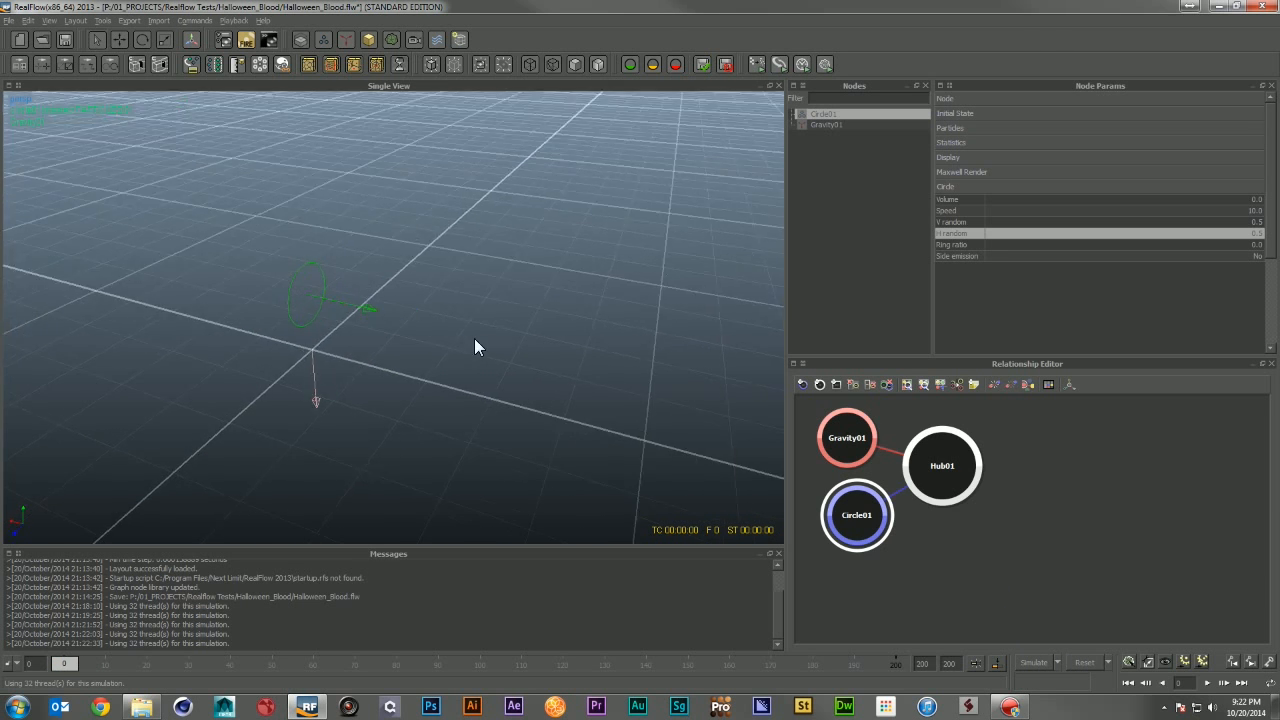
{"action": "left_click_drag", "start_coordinate": [474, 345], "coordinate": [460, 320], "text": "alt"}
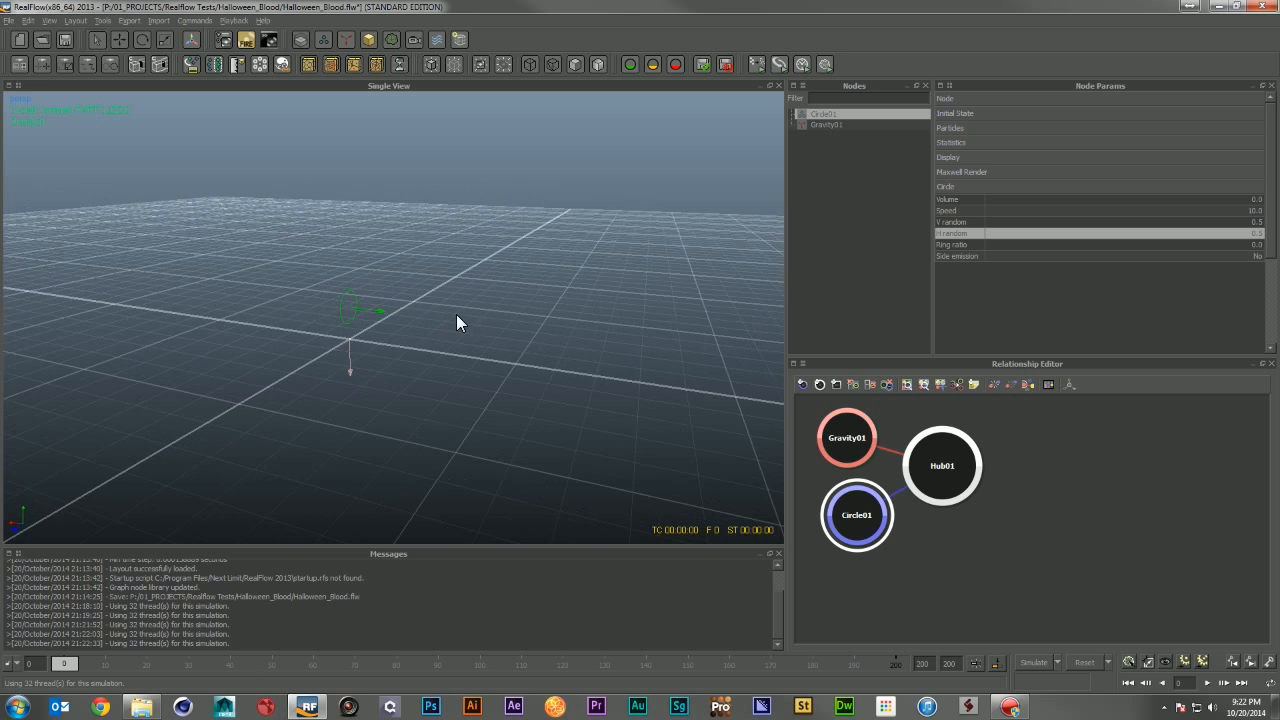
{"action": "left_click", "coordinate": [1033, 657]}
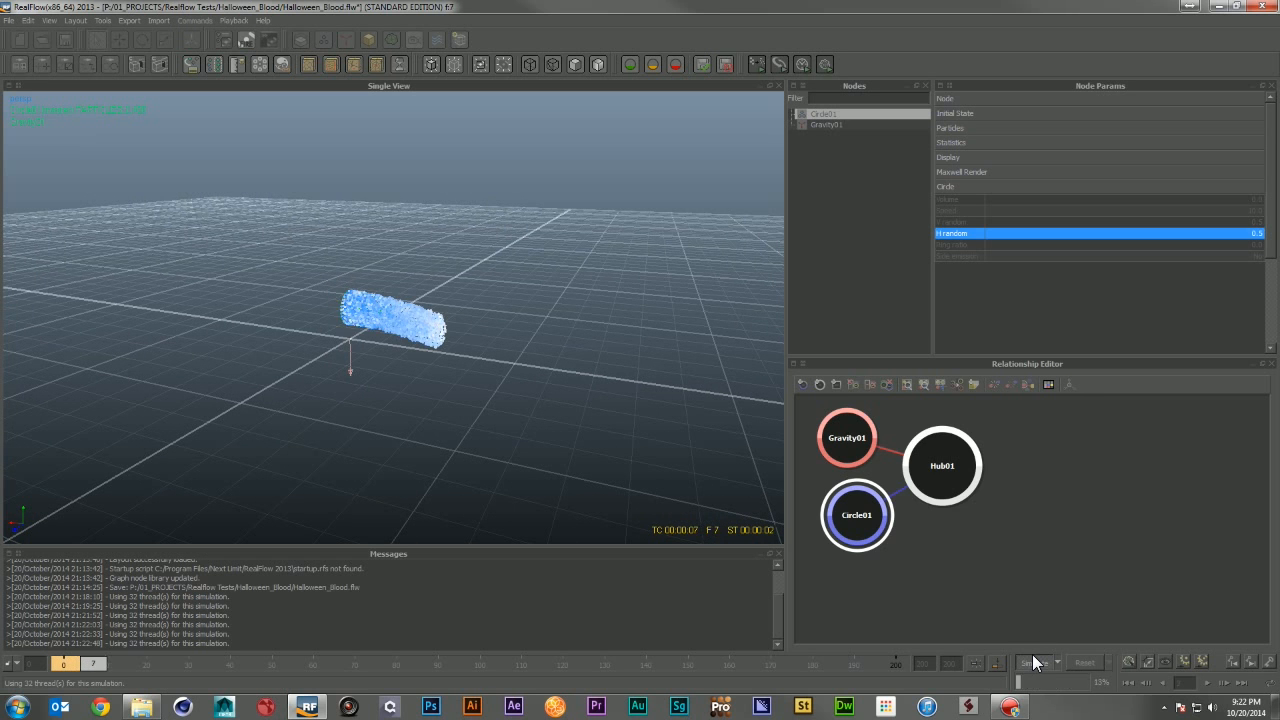
{"action": "left_click", "coordinate": [1032, 657]}
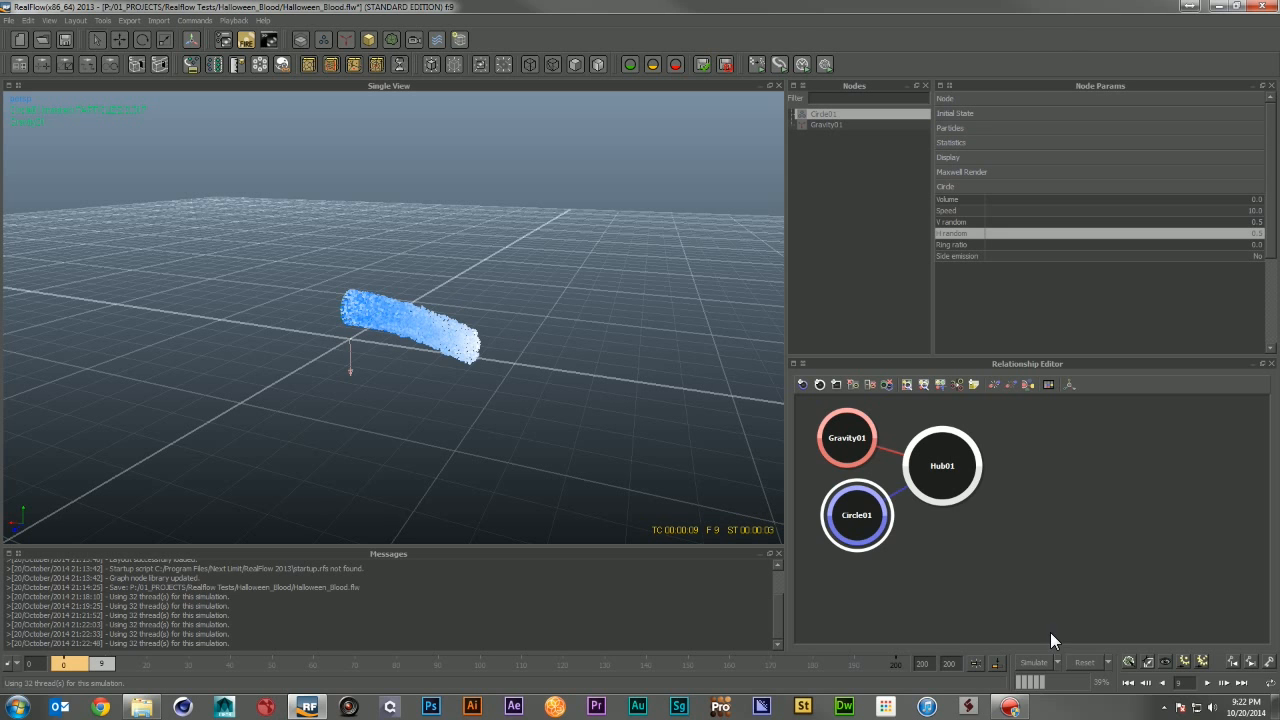
{"action": "left_click", "coordinate": [1078, 664]}
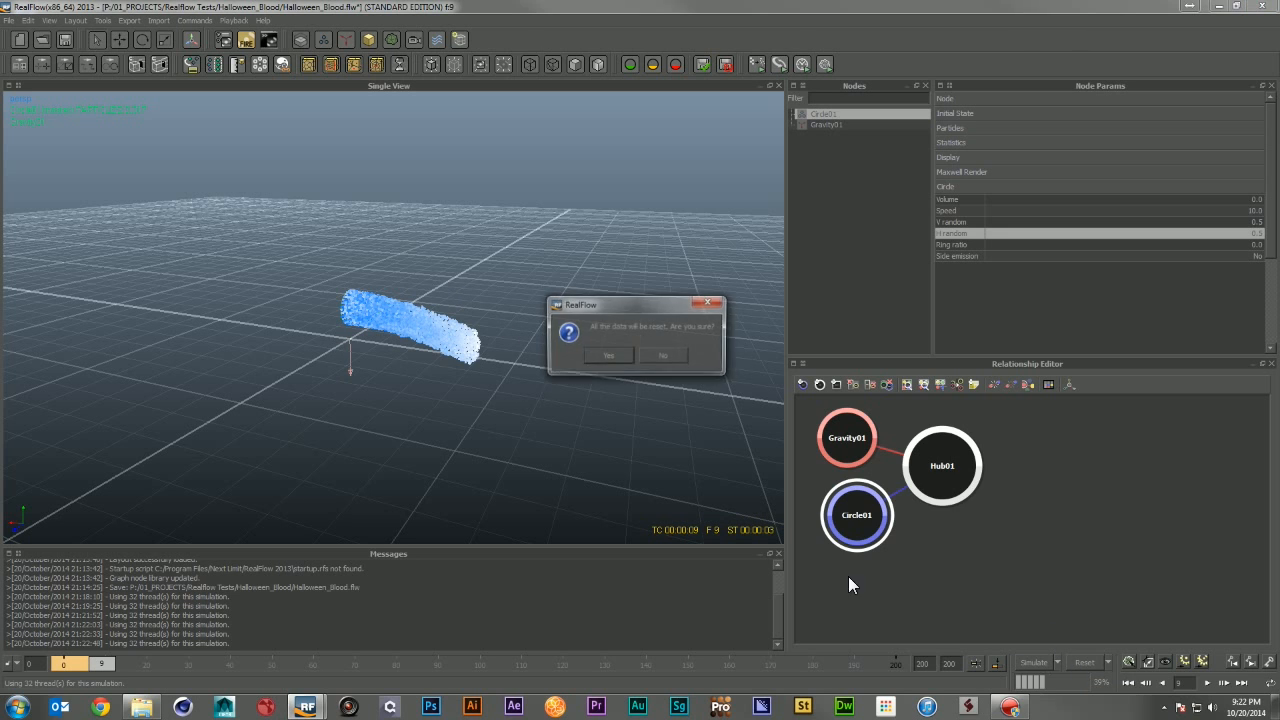
{"action": "left_click", "coordinate": [606, 356]}
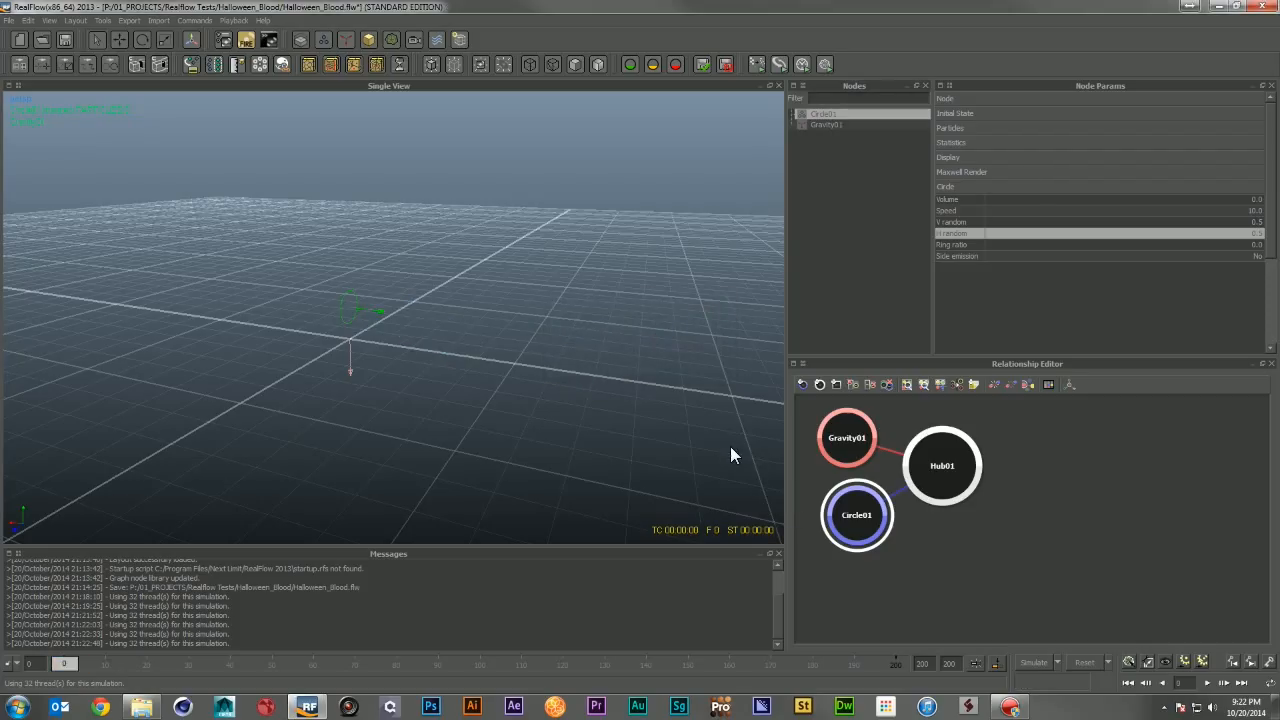
Step: Add a Noise Field daemon, reposition its node in the relationship graph, and hide its viewport icon
{"action": "left_click", "coordinate": [350, 37]}
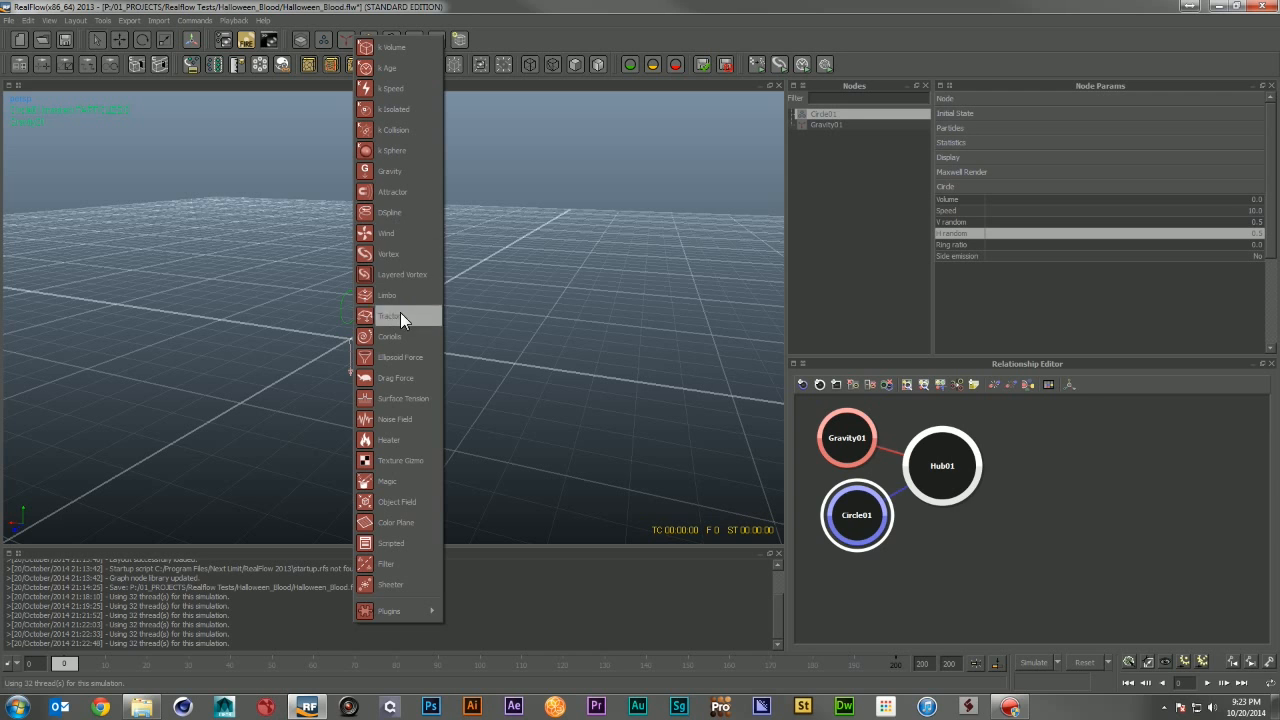
{"action": "left_click", "coordinate": [408, 420]}
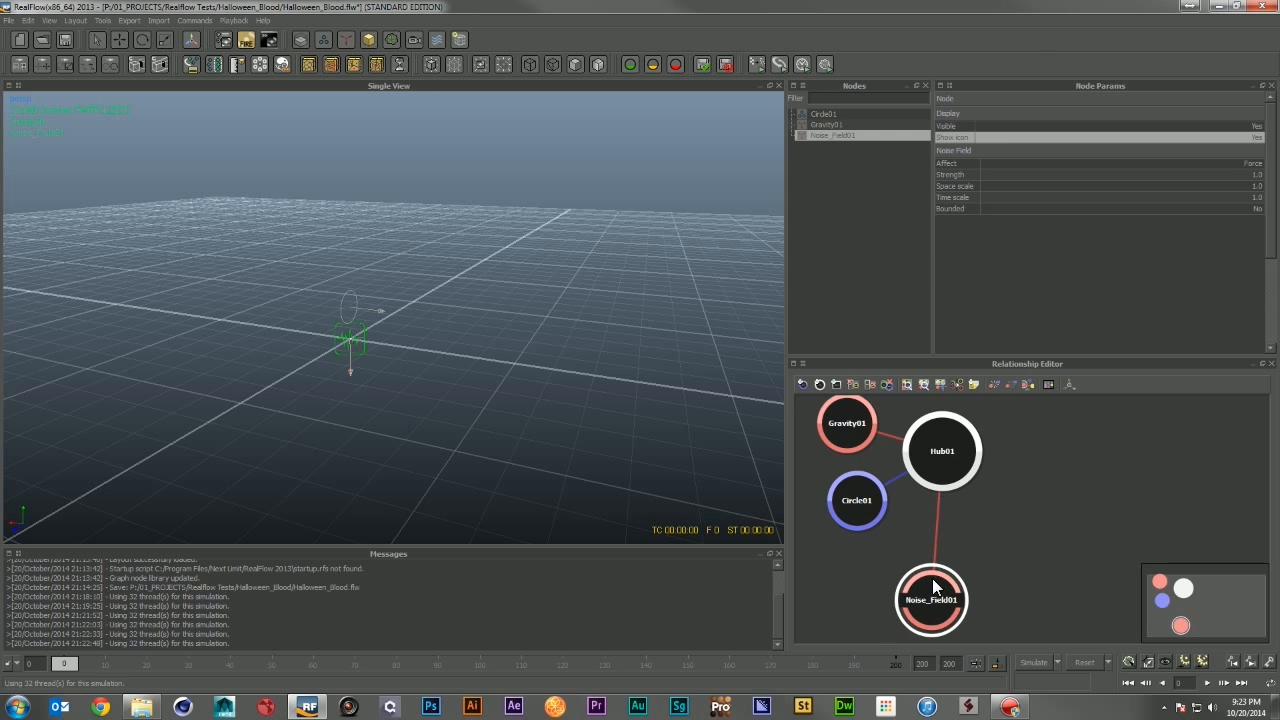
{"action": "left_click_drag", "start_coordinate": [922, 580], "coordinate": [926, 533]}
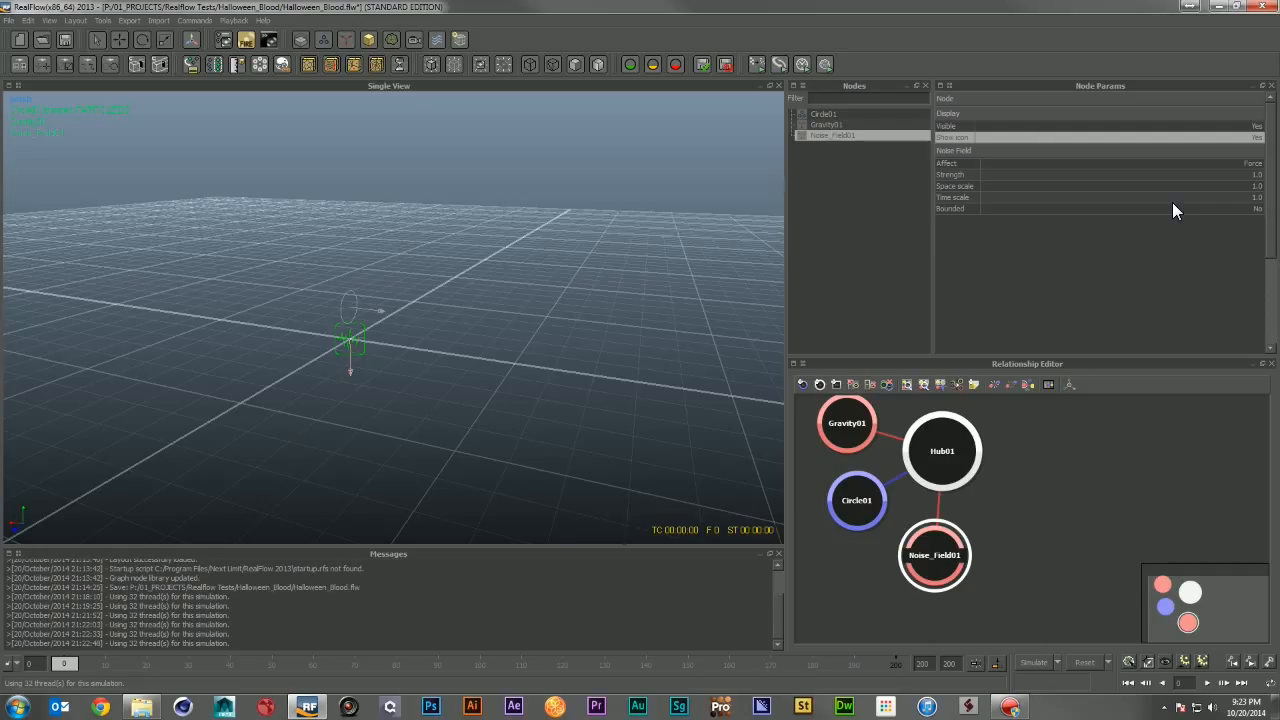
{"action": "left_click", "coordinate": [1258, 138]}
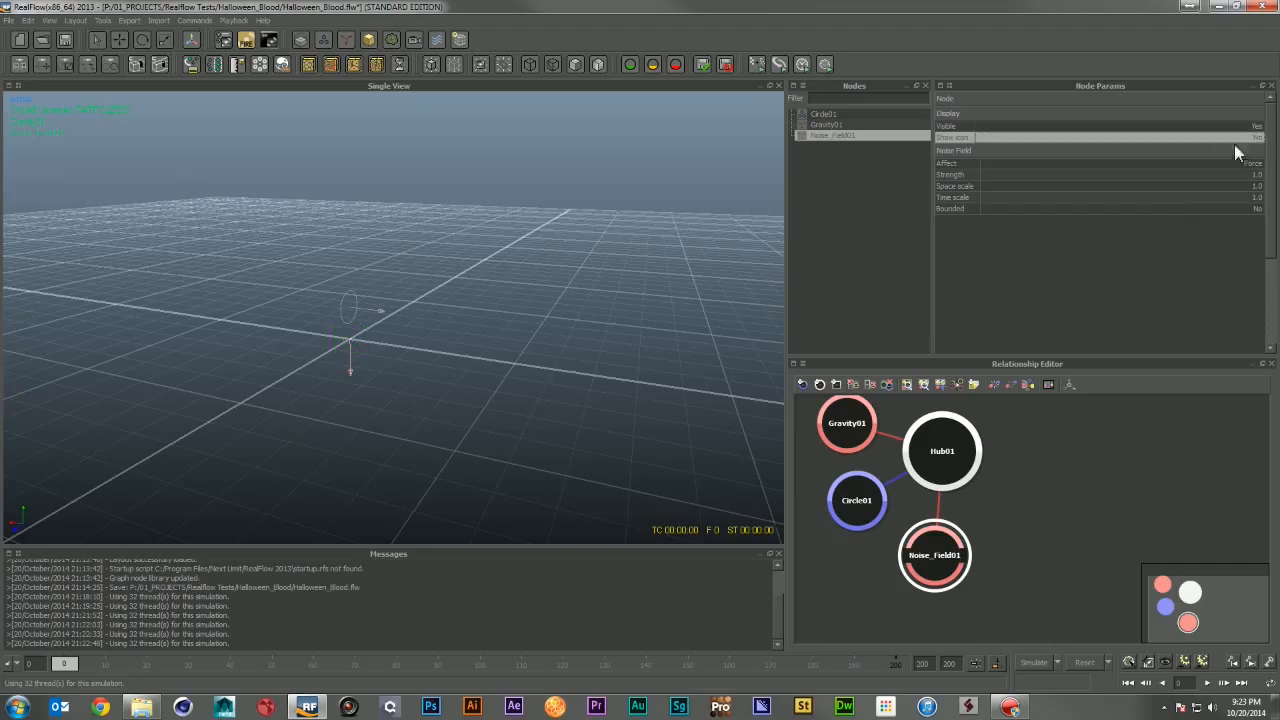
Step: Set the Noise Field's Strength to 10
{"action": "left_click", "coordinate": [1256, 174]}
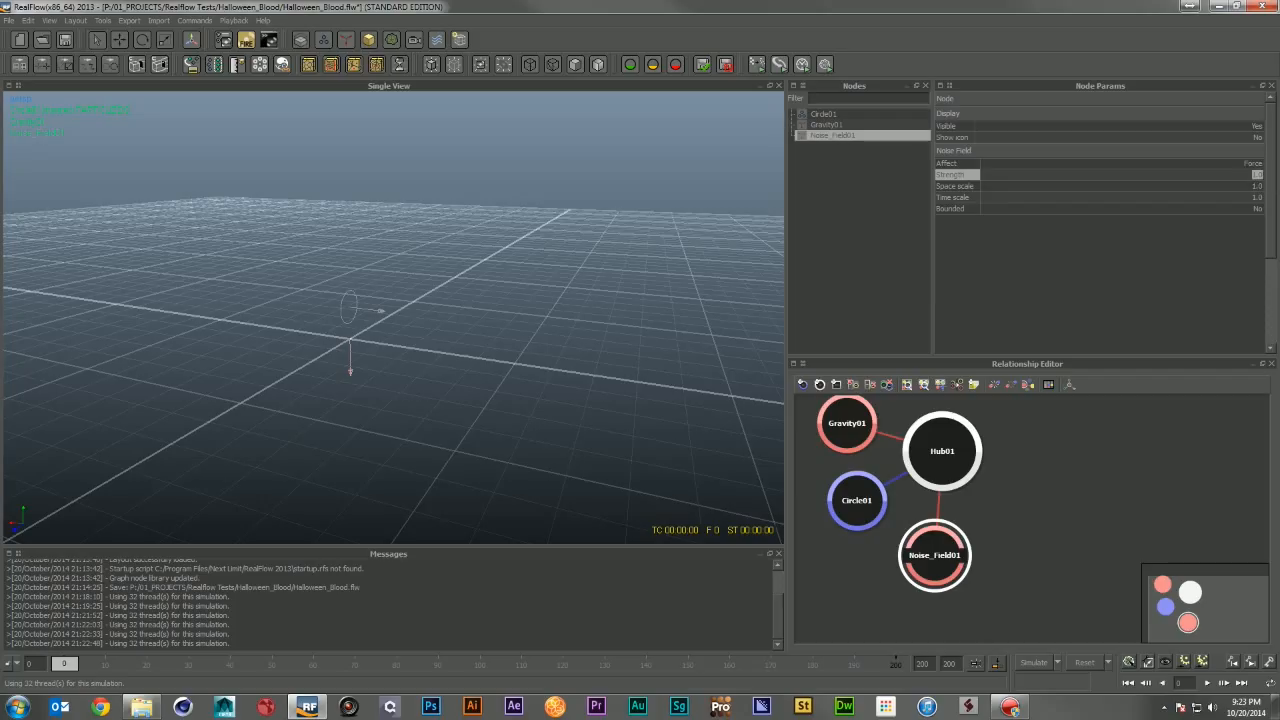
{"action": "type", "text": "10"}
{"action": "key", "text": "Return"}
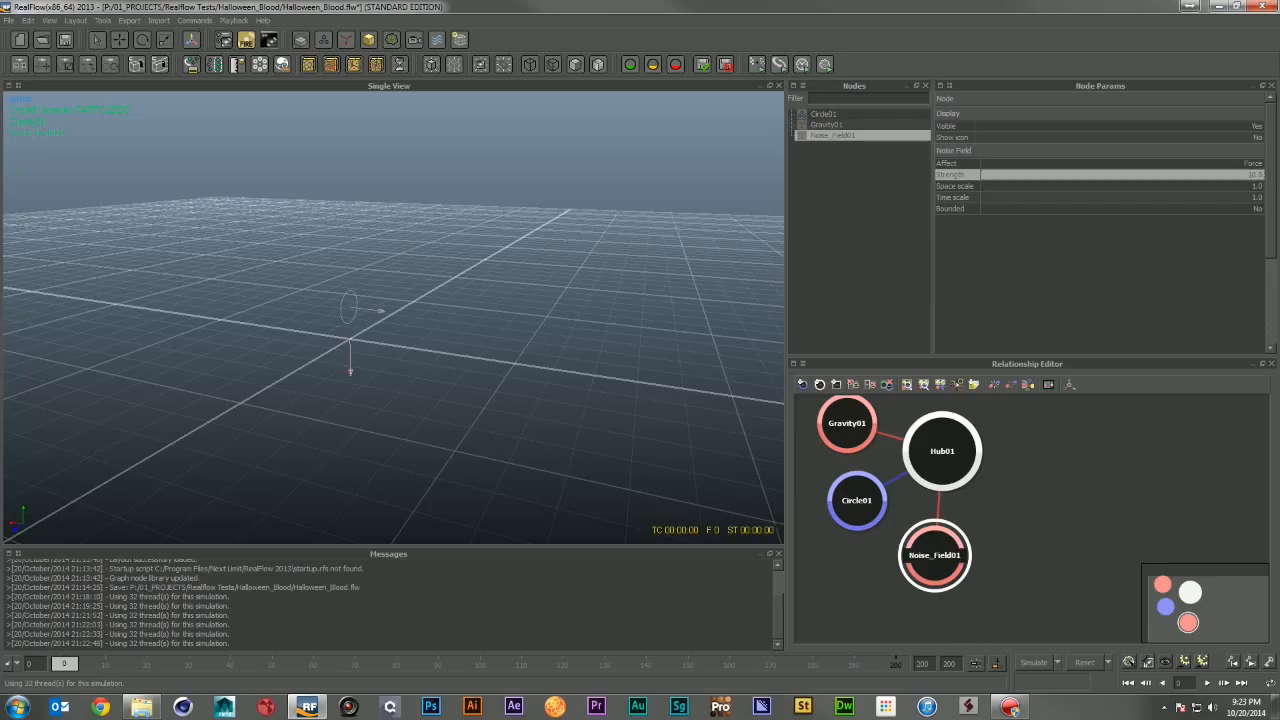
Step: Run a test simulation with the noise field, inspect the stream from several angles, and reset it
{"action": "left_click", "coordinate": [1036, 663]}
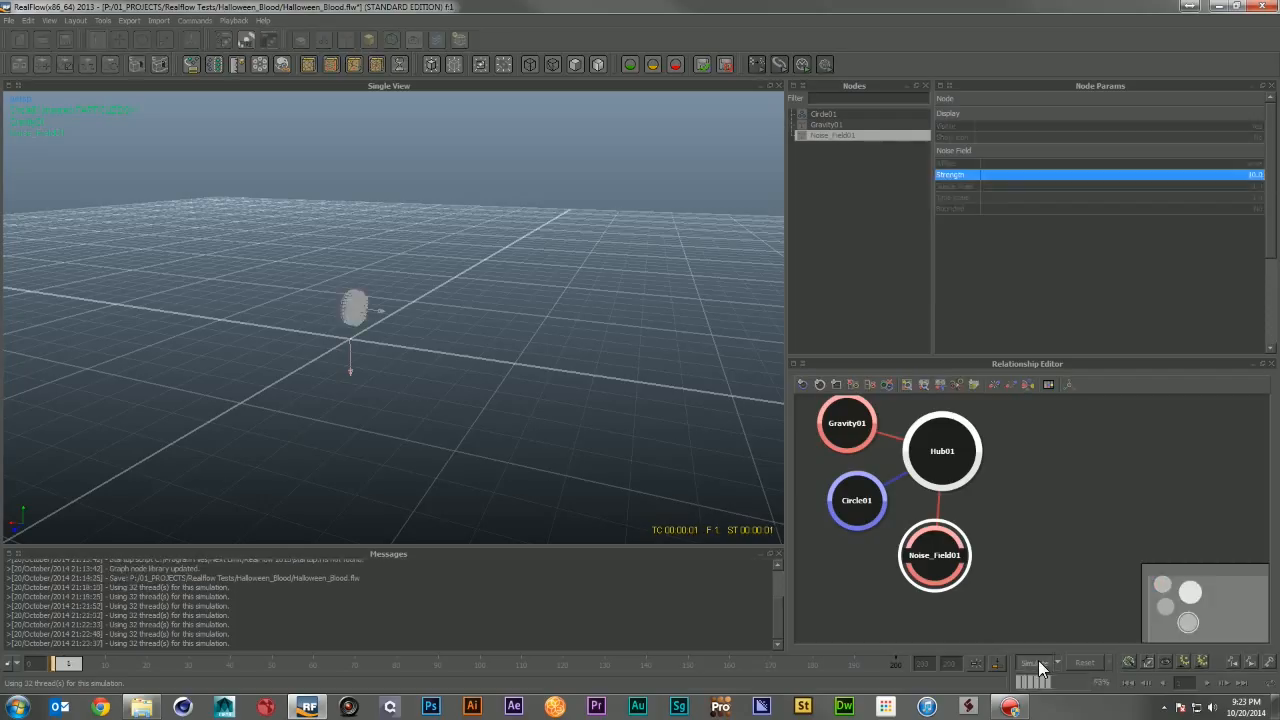
{"action": "left_click", "coordinate": [1036, 663]}
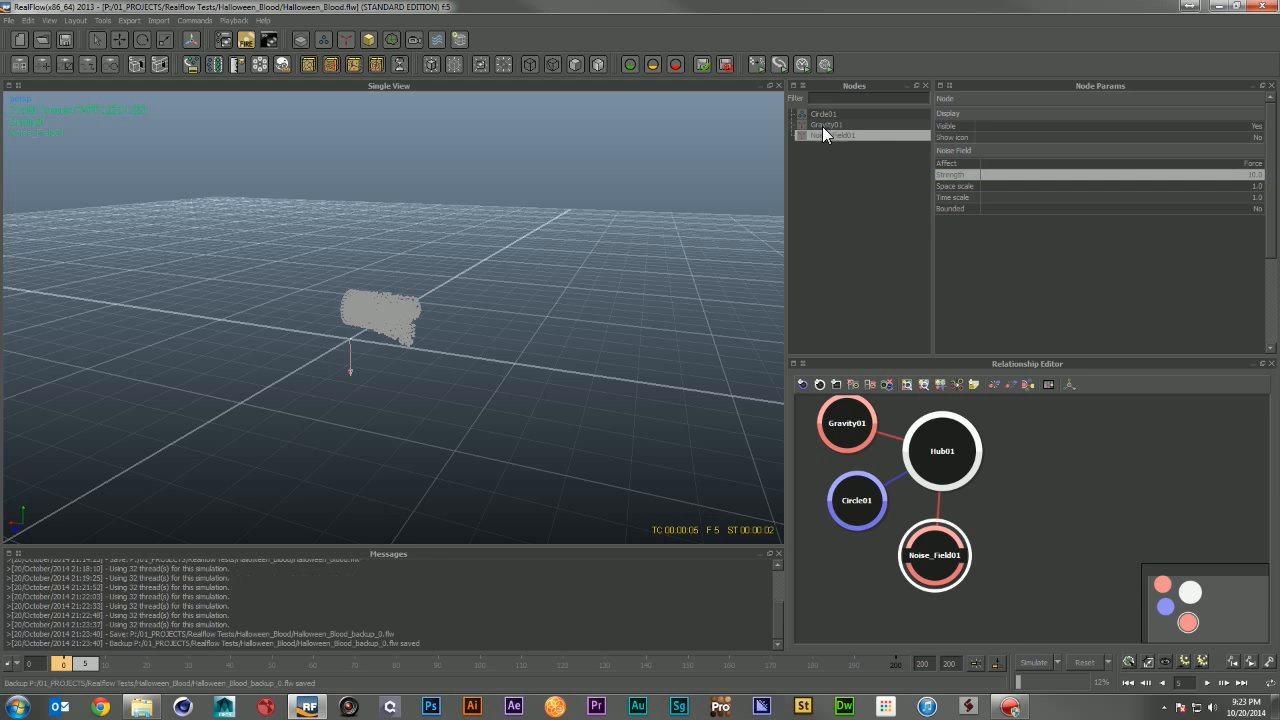
{"action": "left_click", "coordinate": [824, 115]}
{"action": "left_click", "coordinate": [1042, 658]}
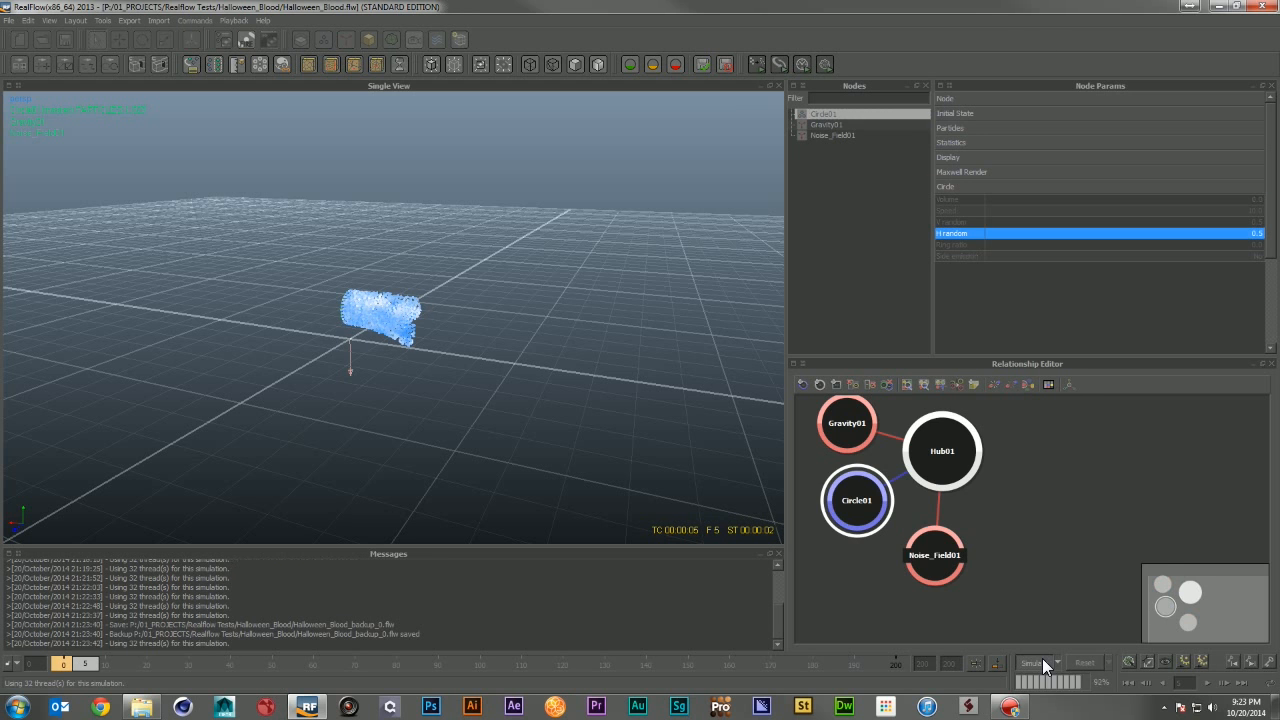
{"action": "left_click_drag", "start_coordinate": [580, 300], "coordinate": [320, 310], "text": "alt"}
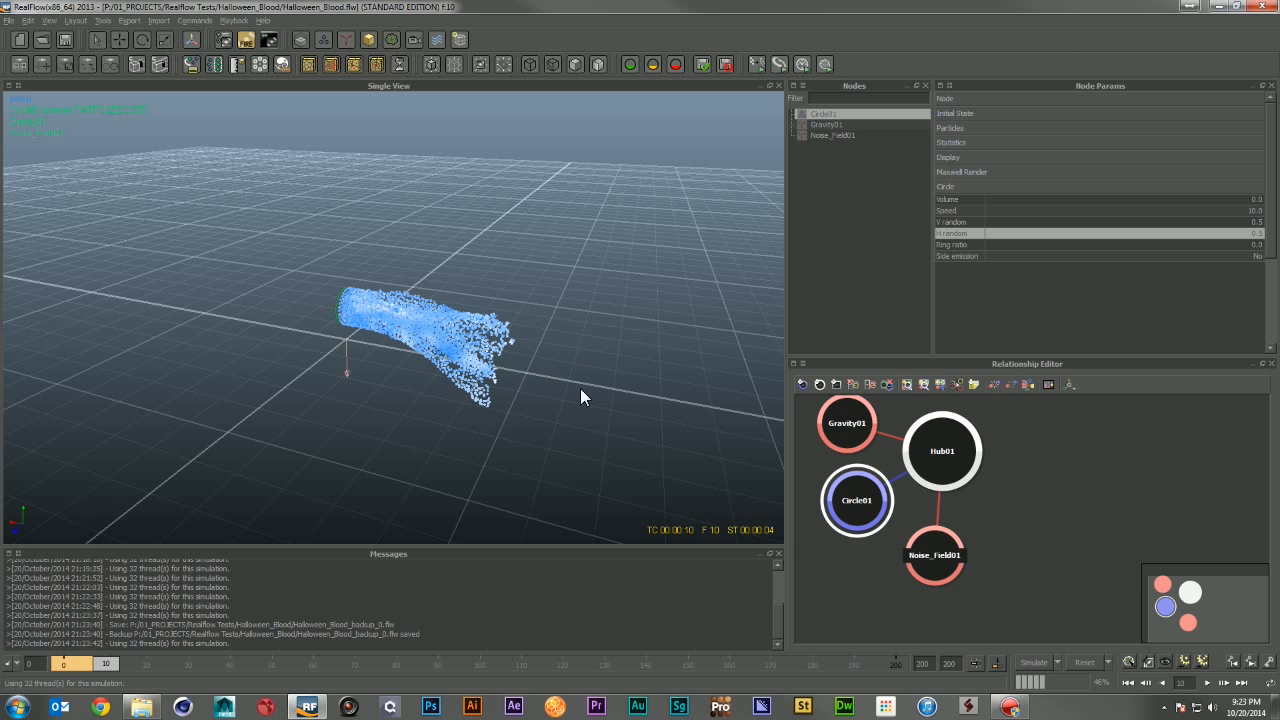
{"action": "left_click_drag", "start_coordinate": [581, 390], "coordinate": [610, 366], "text": "alt"}
{"action": "left_click", "coordinate": [1076, 658]}
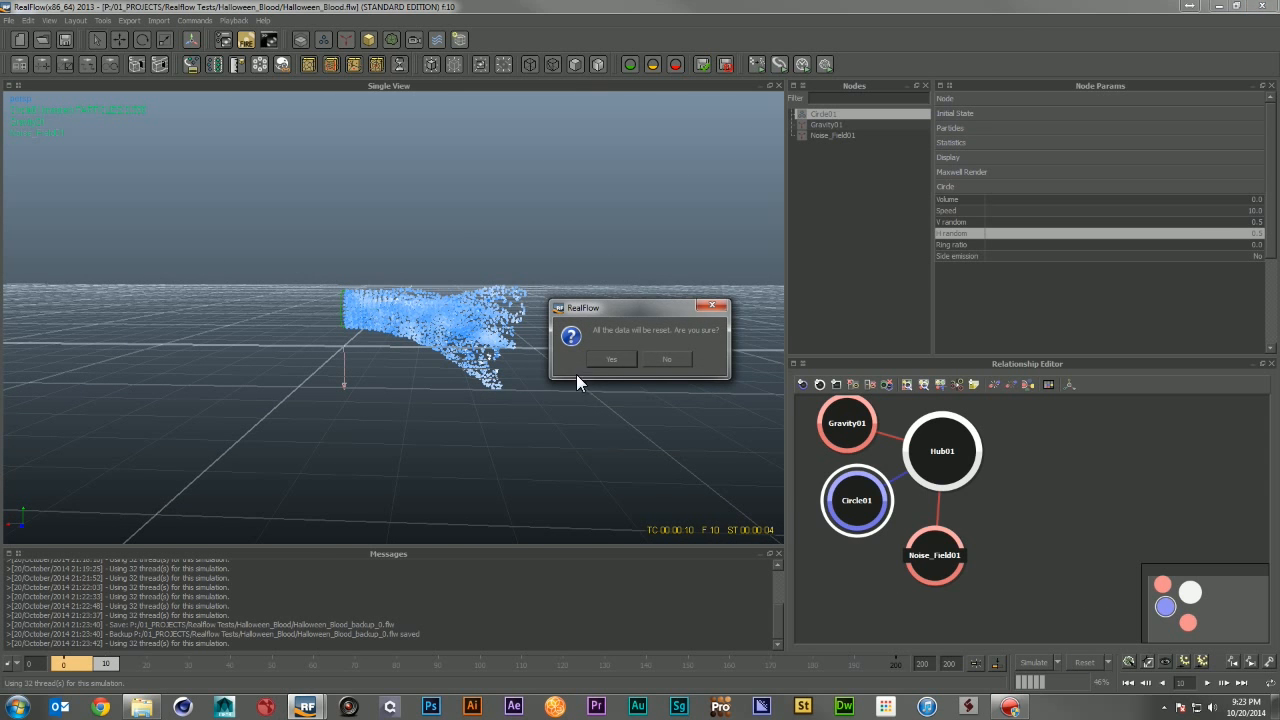
{"action": "left_click", "coordinate": [607, 362]}
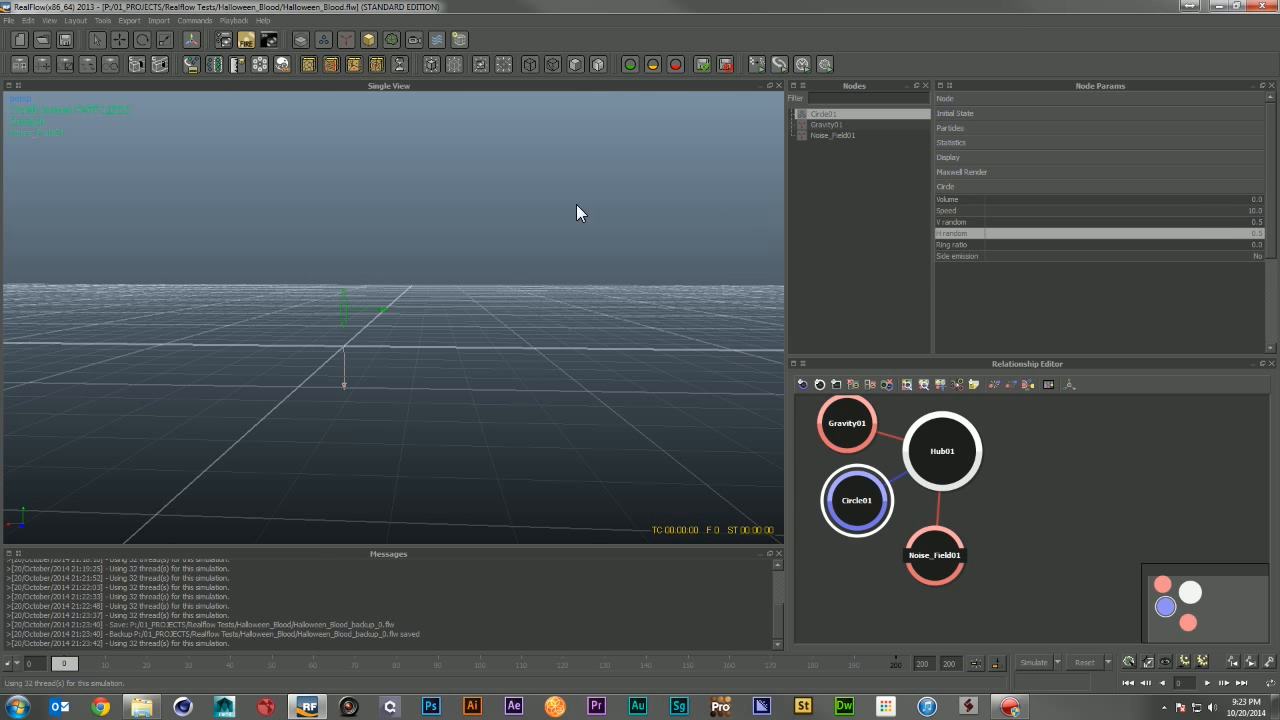
Step: Set the Noise Field's Space scale to 0.1
{"action": "left_click", "coordinate": [822, 134]}
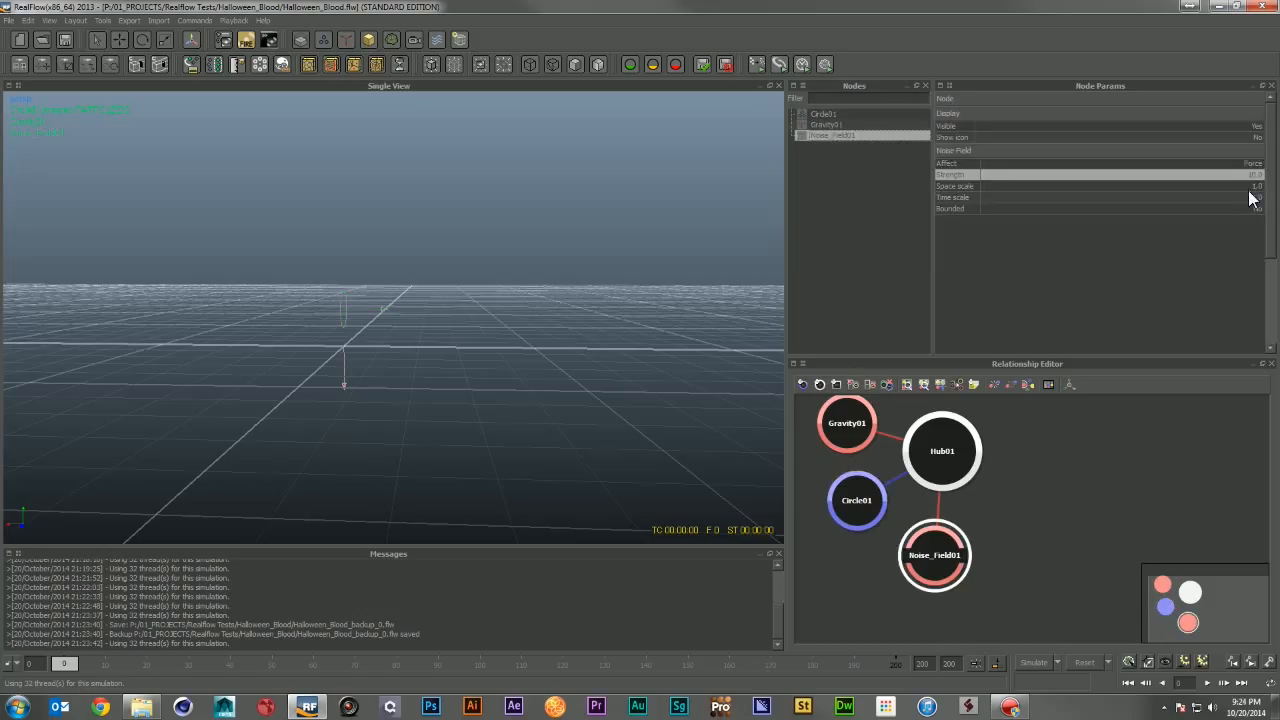
{"action": "left_click", "coordinate": [1250, 186]}
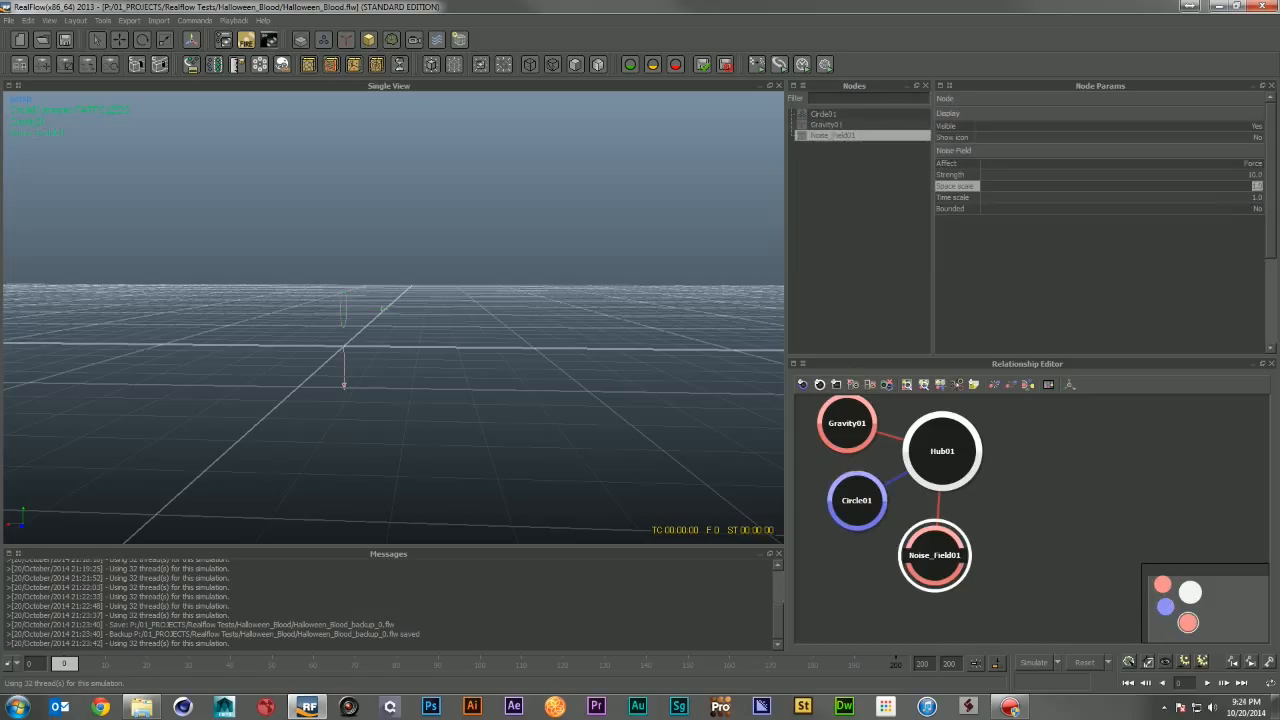
{"action": "type", "text": "0.1"}
{"action": "key", "text": "Return"}
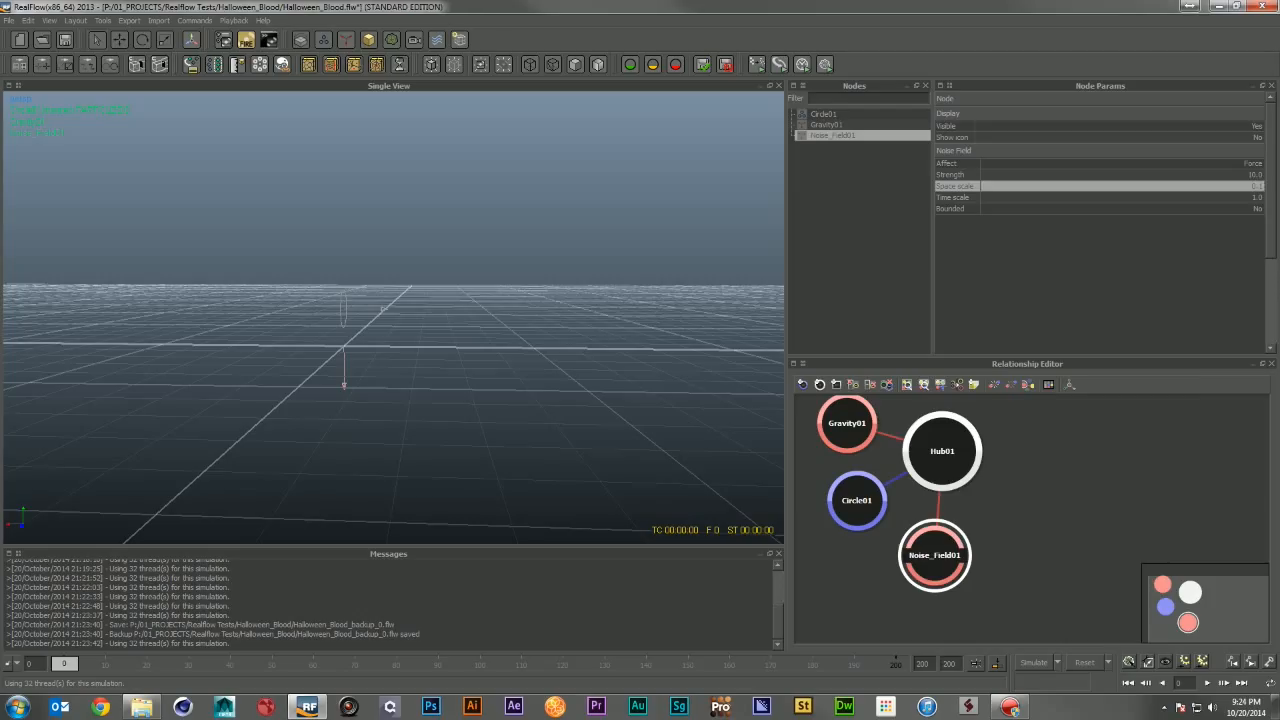
Step: Run a simulation and orbit the view to inspect the shape of the emitted stream
{"action": "left_click", "coordinate": [1035, 662]}
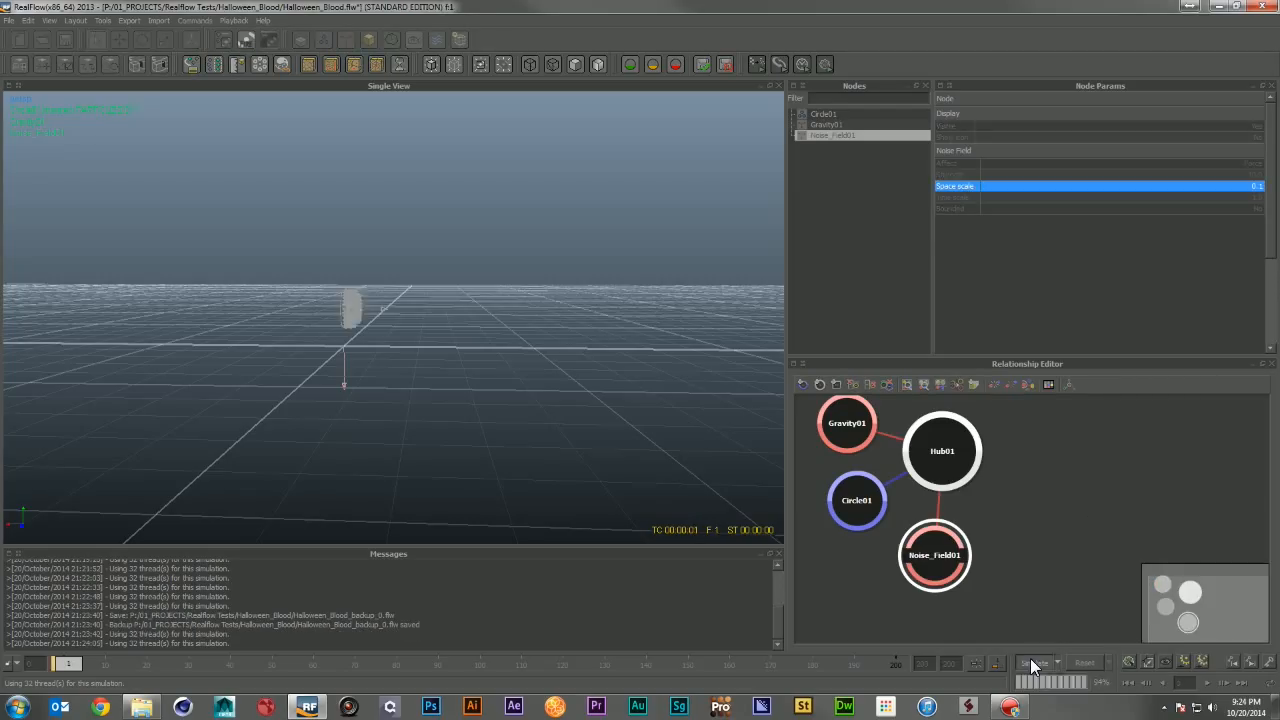
{"action": "left_click", "coordinate": [820, 113]}
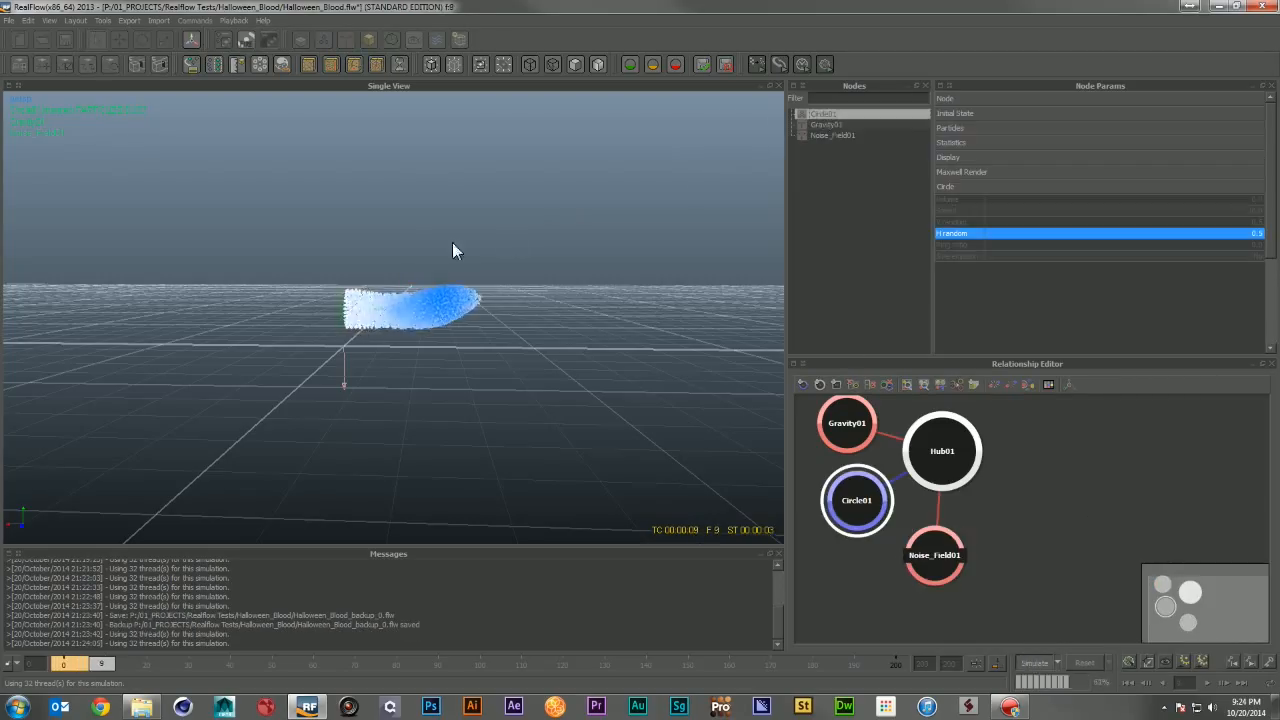
{"action": "left_click", "coordinate": [1029, 659]}
{"action": "left_click_drag", "start_coordinate": [606, 290], "coordinate": [474, 377], "text": "alt"}
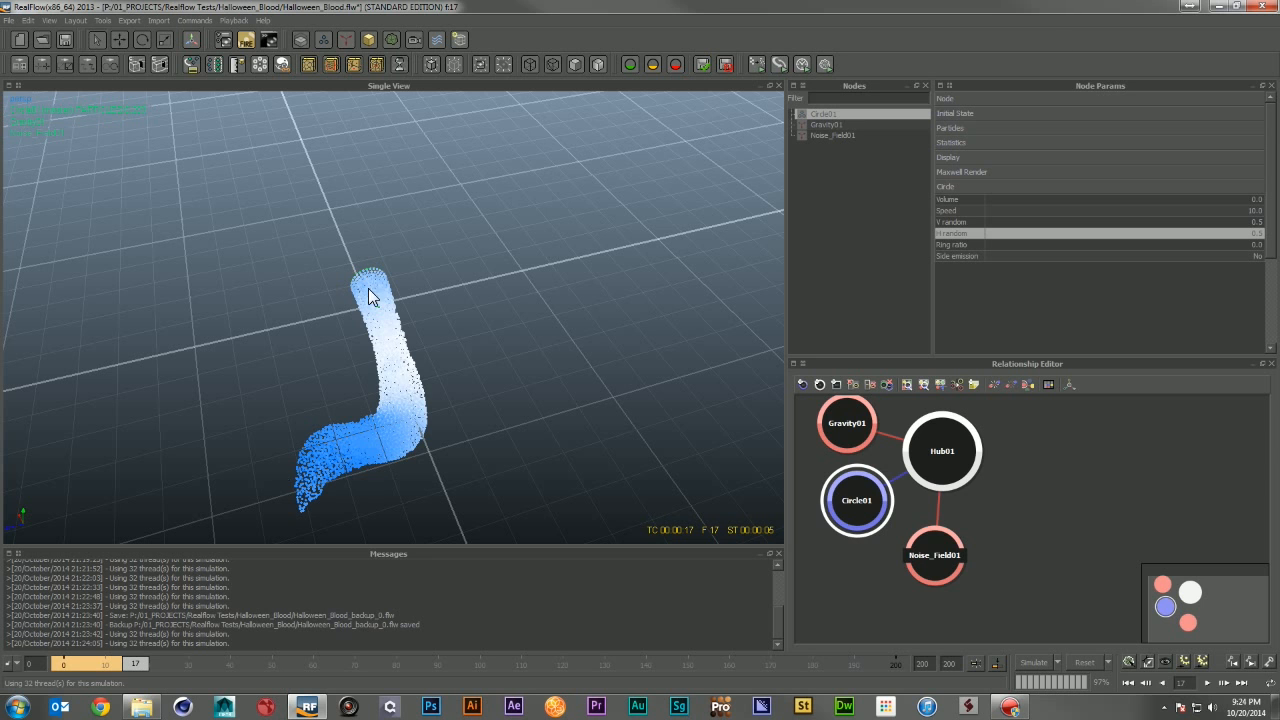
{"action": "left_click_drag", "start_coordinate": [511, 397], "coordinate": [550, 280], "text": "alt"}
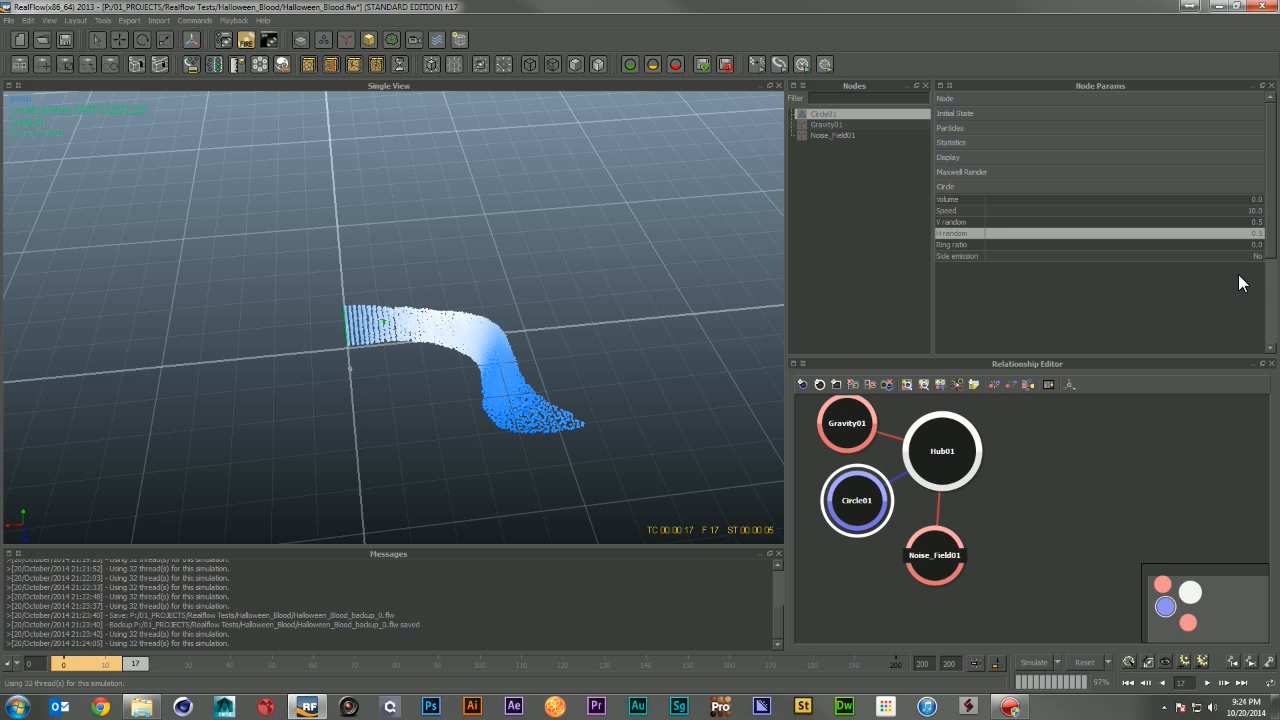
Step: Set the Noise Field's Space scale to 10
{"action": "left_click", "coordinate": [838, 136]}
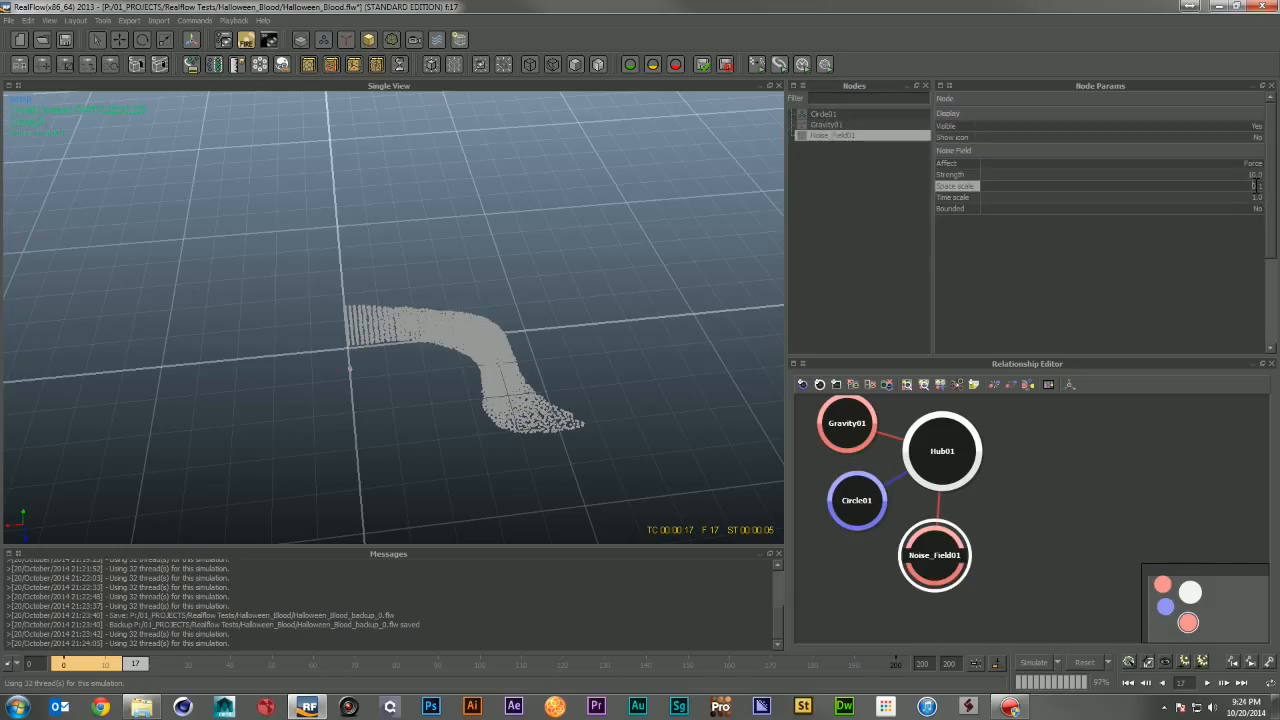
{"action": "type", "text": "10"}
{"action": "key", "text": "Return"}
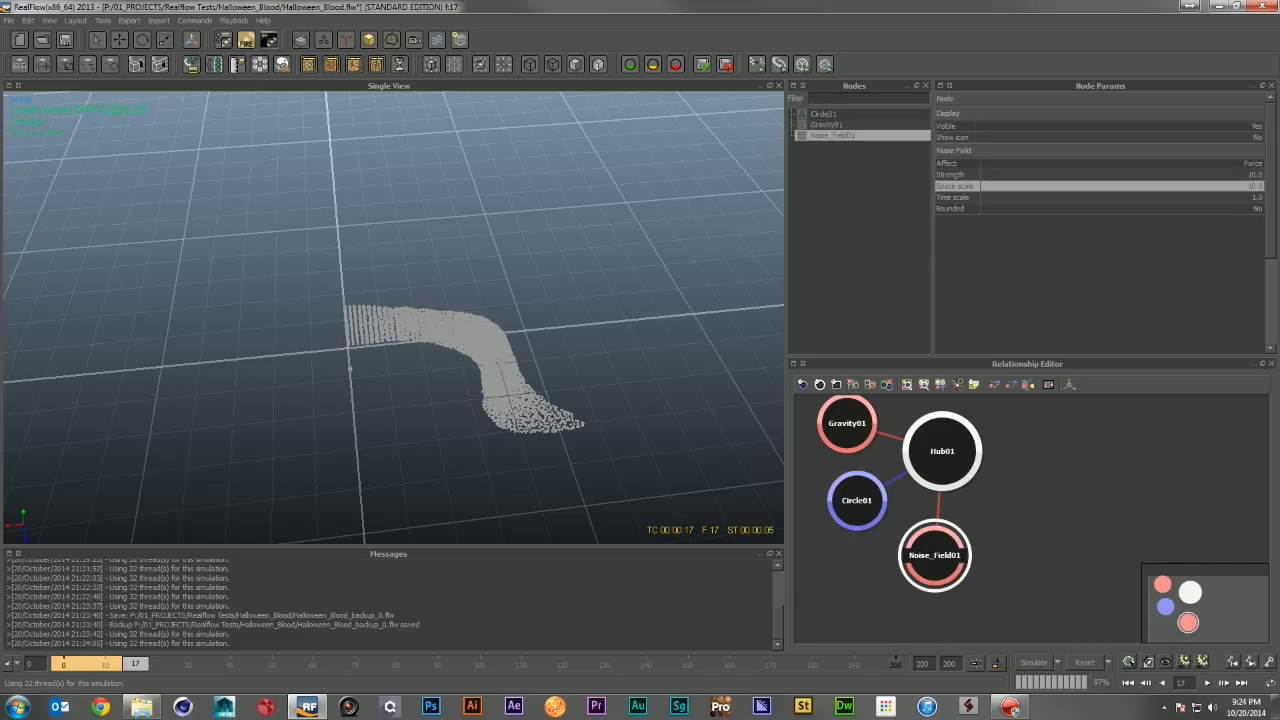
Step: Reset the simulation, select the circle emitter, run a simulation, orbit to inspect the stream, and reset it
{"action": "left_click", "coordinate": [1080, 662]}
{"action": "left_click", "coordinate": [625, 352]}
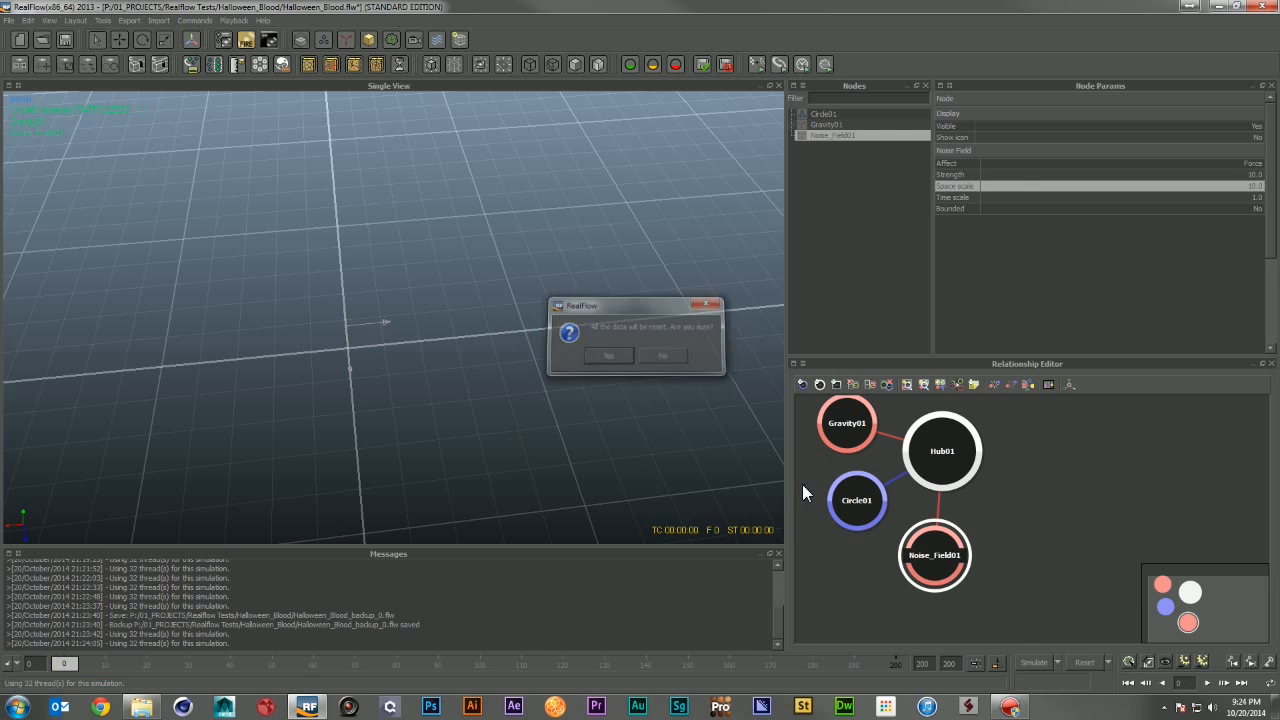
{"action": "left_click", "coordinate": [818, 114]}
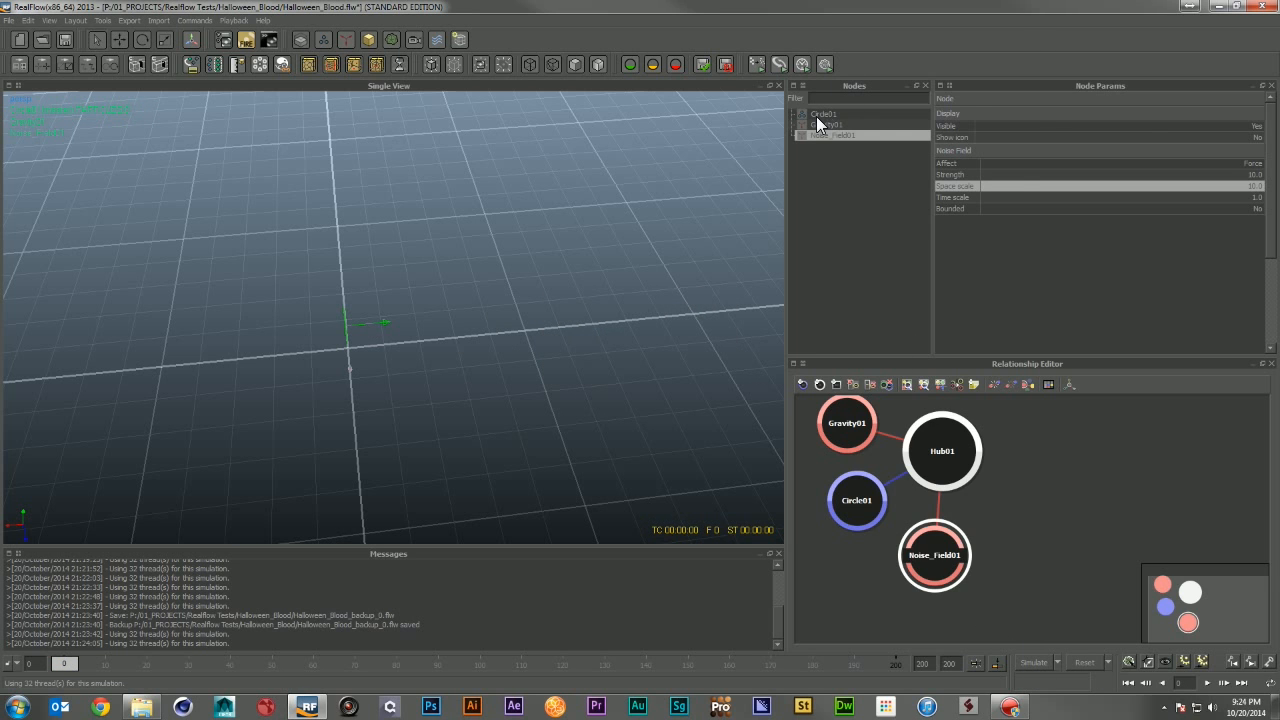
{"action": "left_click", "coordinate": [1036, 660]}
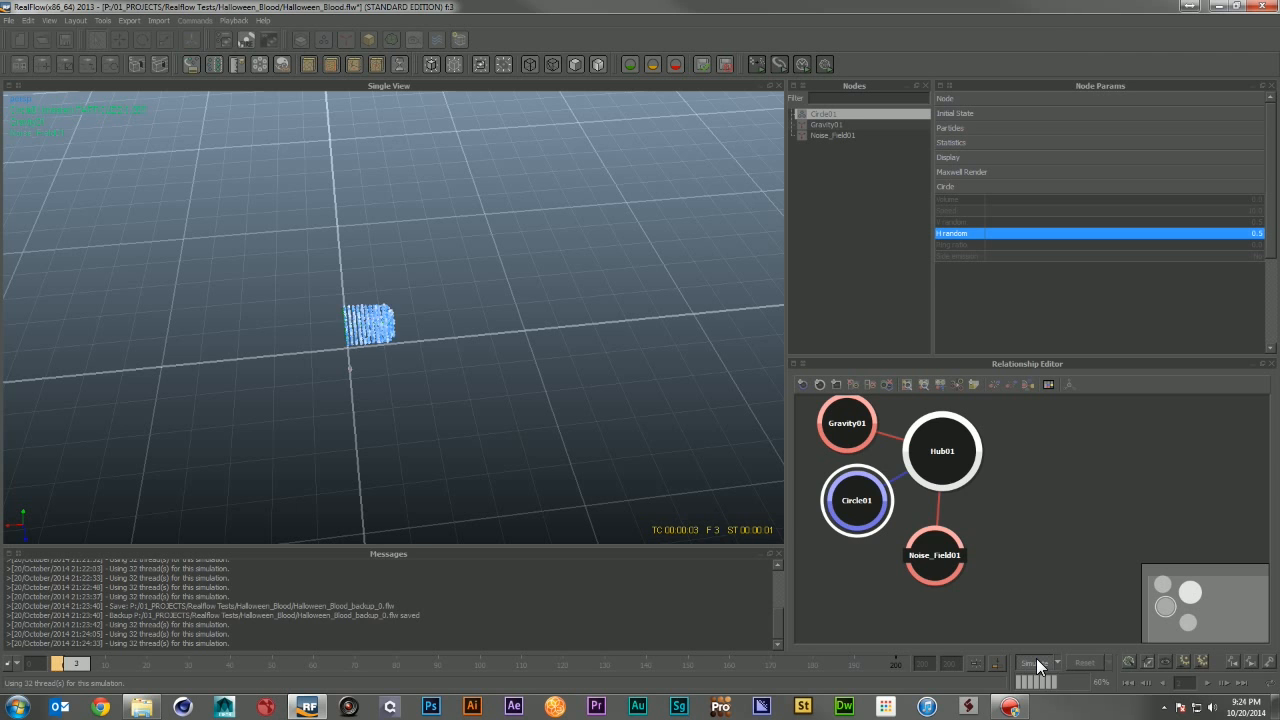
{"action": "left_click_drag", "start_coordinate": [730, 345], "coordinate": [600, 384], "text": "alt"}
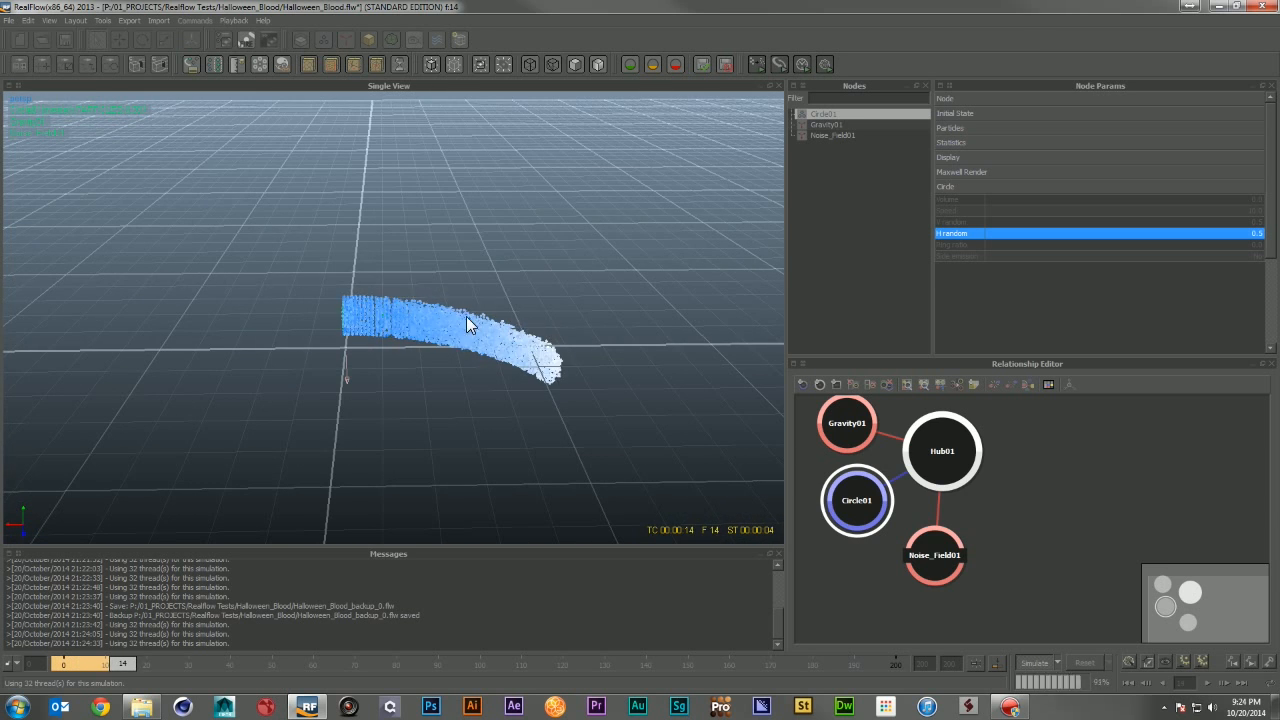
{"action": "left_click", "coordinate": [1035, 662]}
{"action": "left_click", "coordinate": [1088, 662]}
{"action": "left_click", "coordinate": [602, 358]}
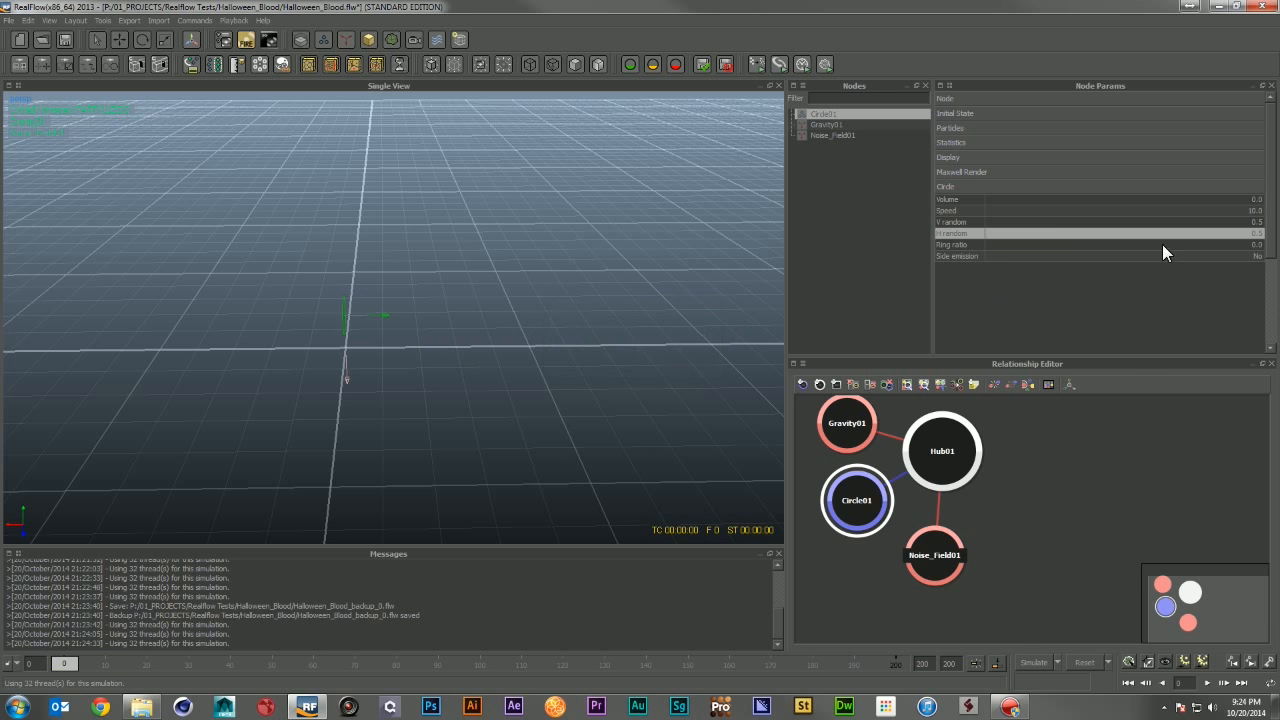
Step: Select the Noise Field and enter a smaller Space scale value
{"action": "left_click", "coordinate": [830, 135]}
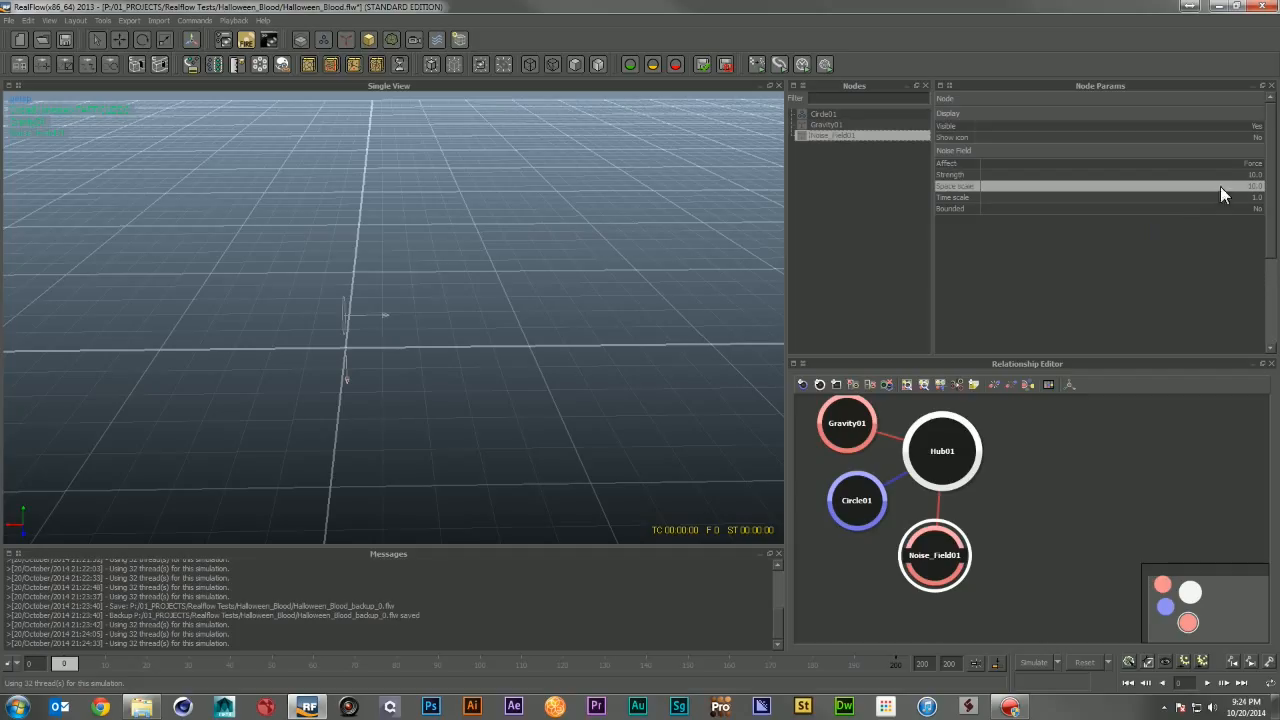
{"action": "left_click", "coordinate": [1254, 187]}
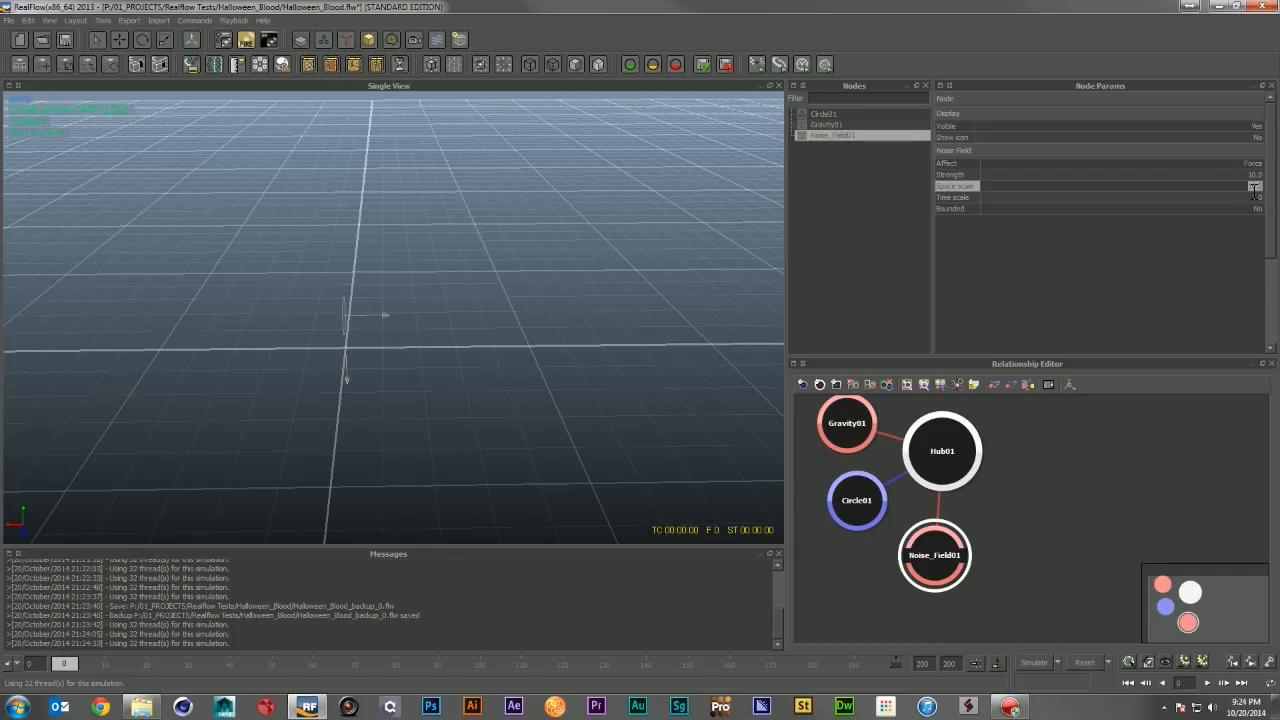
{"action": "key", "text": "Return"}
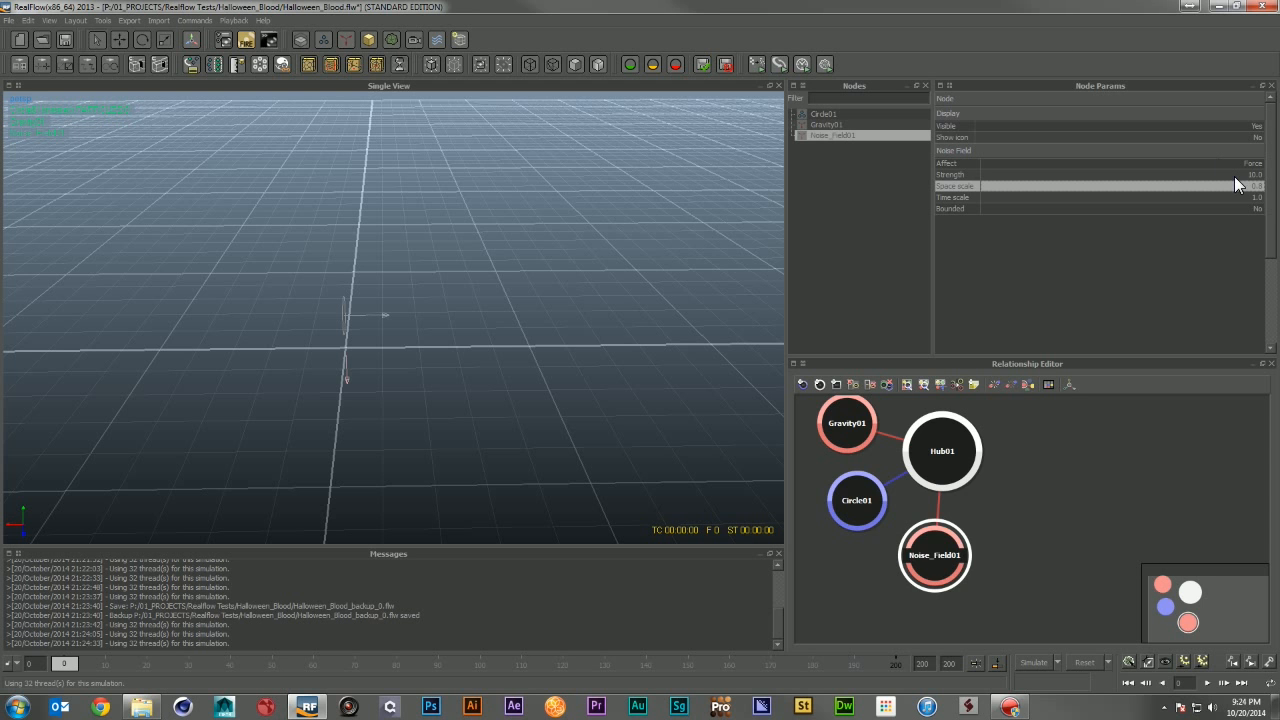
Step: Run a simulation and orbit the view to inspect the emitted stream, then reset it
{"action": "left_click_drag", "start_coordinate": [578, 378], "coordinate": [496, 236], "text": "alt"}
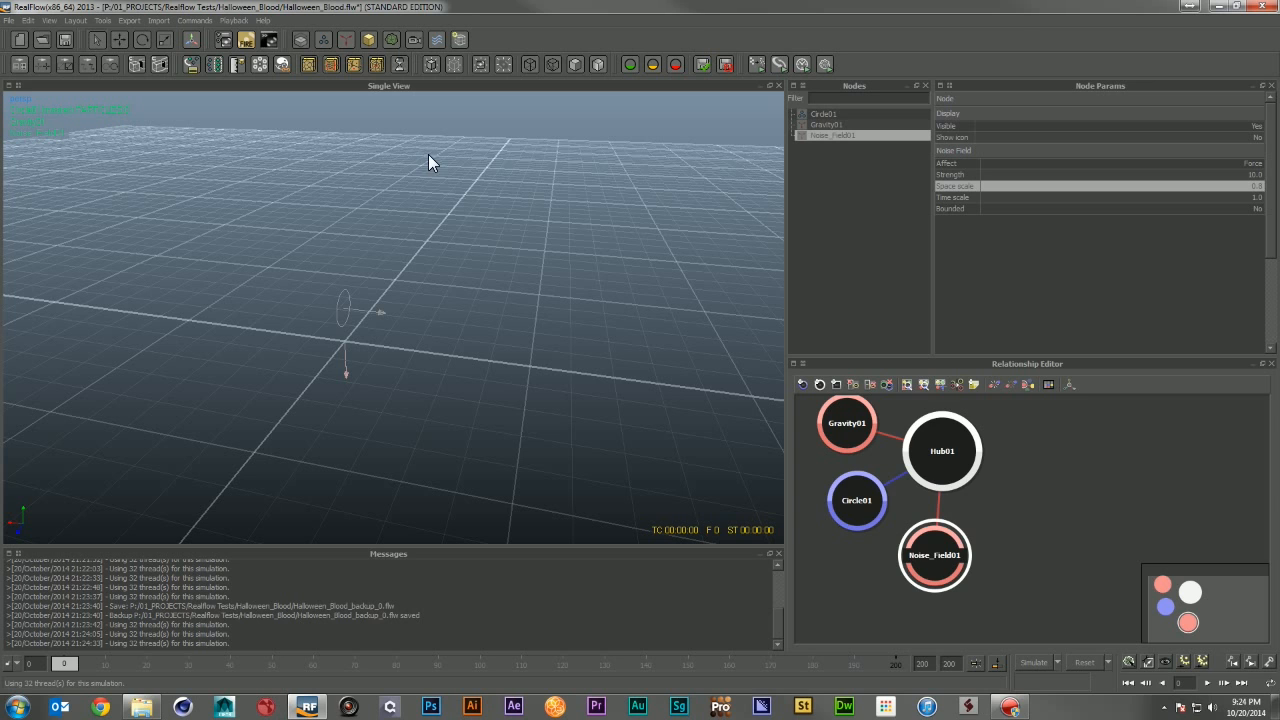
{"action": "left_click", "coordinate": [1032, 658]}
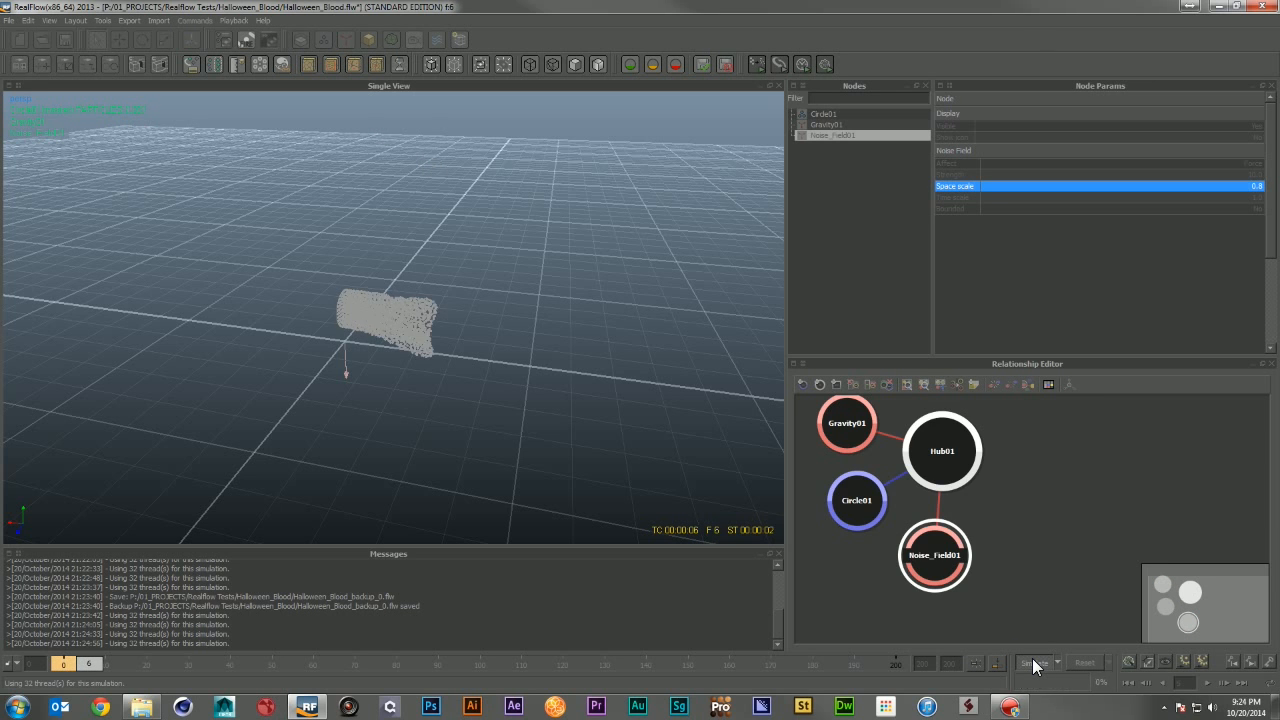
{"action": "left_click", "coordinate": [446, 348]}
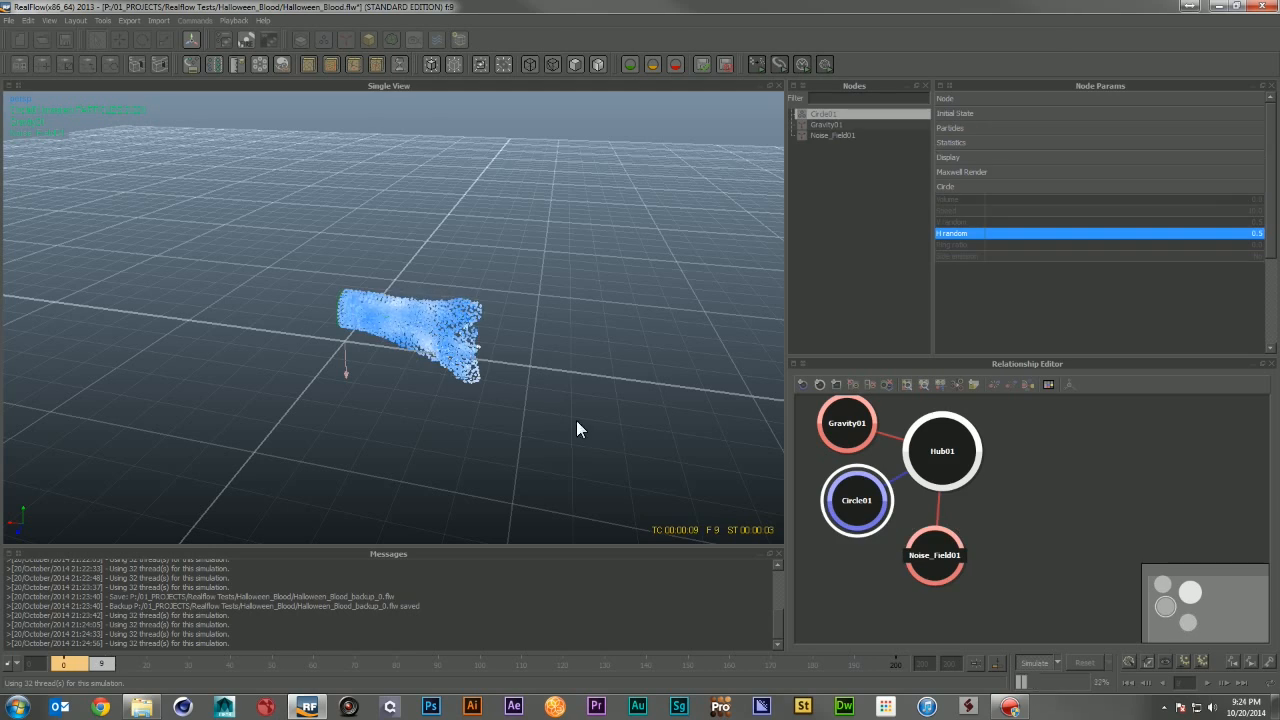
{"action": "left_click", "coordinate": [1034, 662]}
{"action": "left_click_drag", "start_coordinate": [480, 400], "coordinate": [500, 372], "text": "alt"}
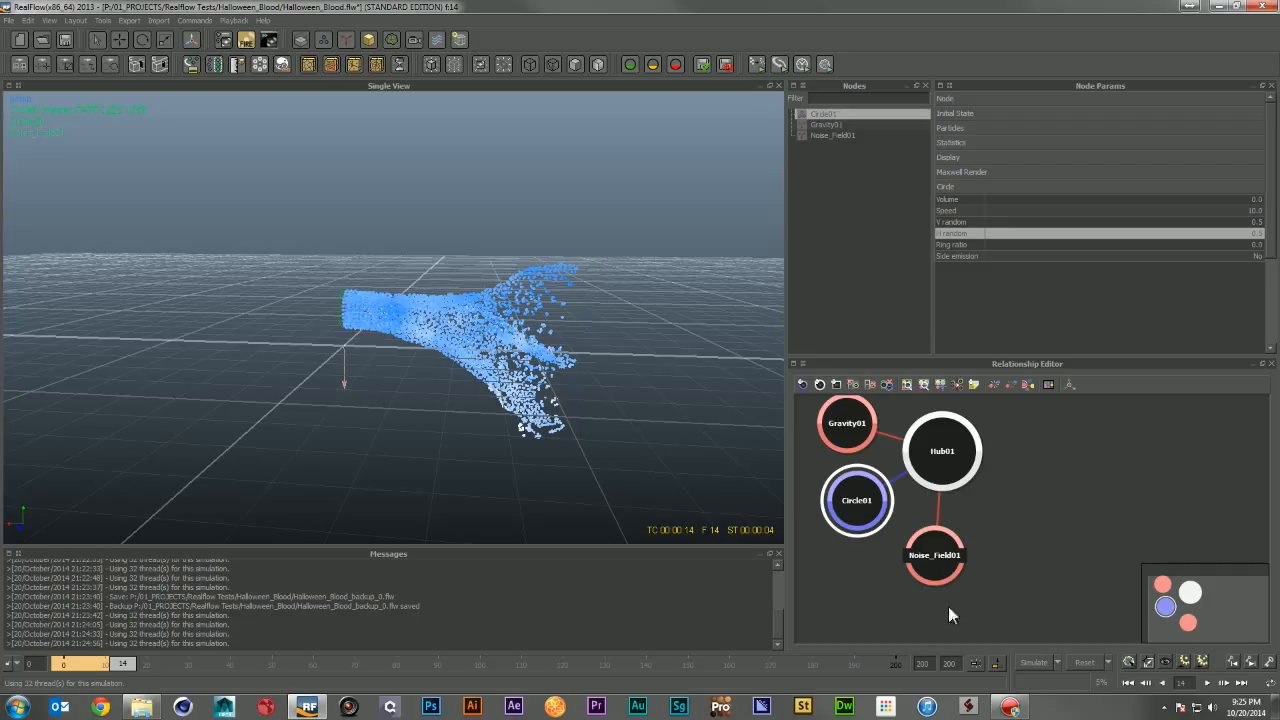
{"action": "left_click", "coordinate": [1076, 658]}
{"action": "left_click", "coordinate": [624, 352]}
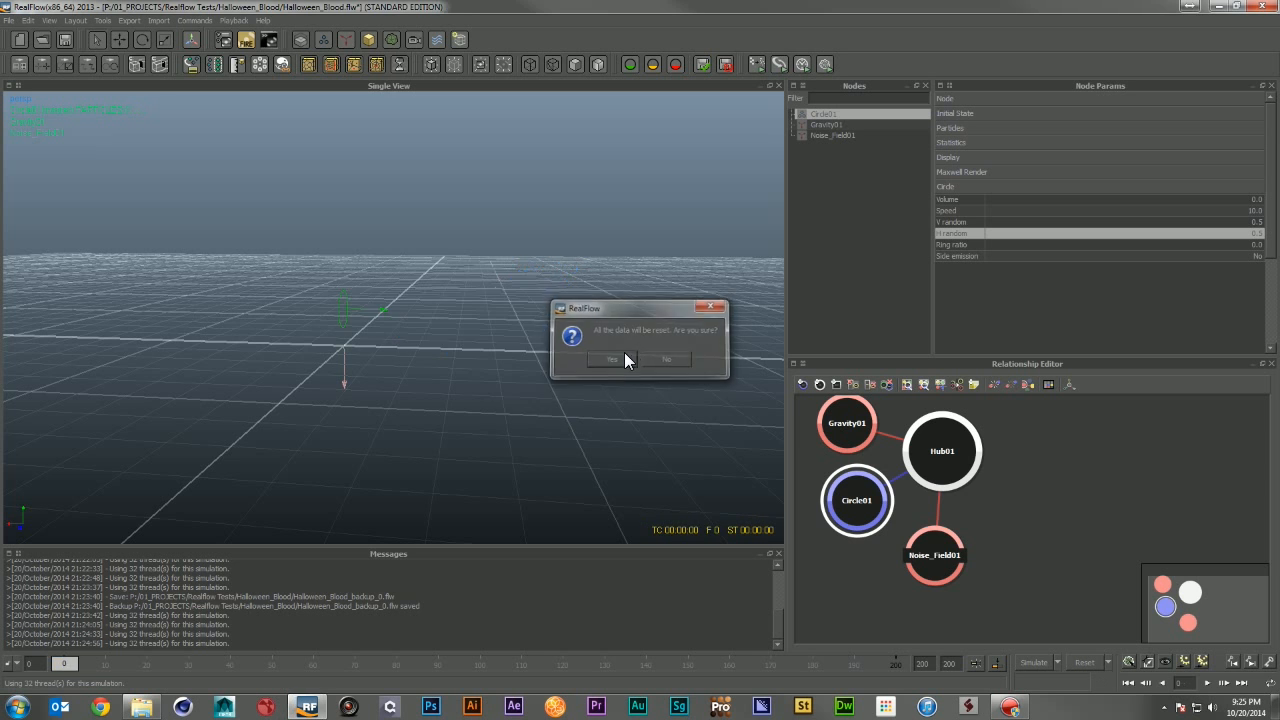
Step: Add a Cylinder object and set its X and Z scale to 0.1
{"action": "left_click_drag", "start_coordinate": [424, 283], "coordinate": [383, 126], "text": "alt"}
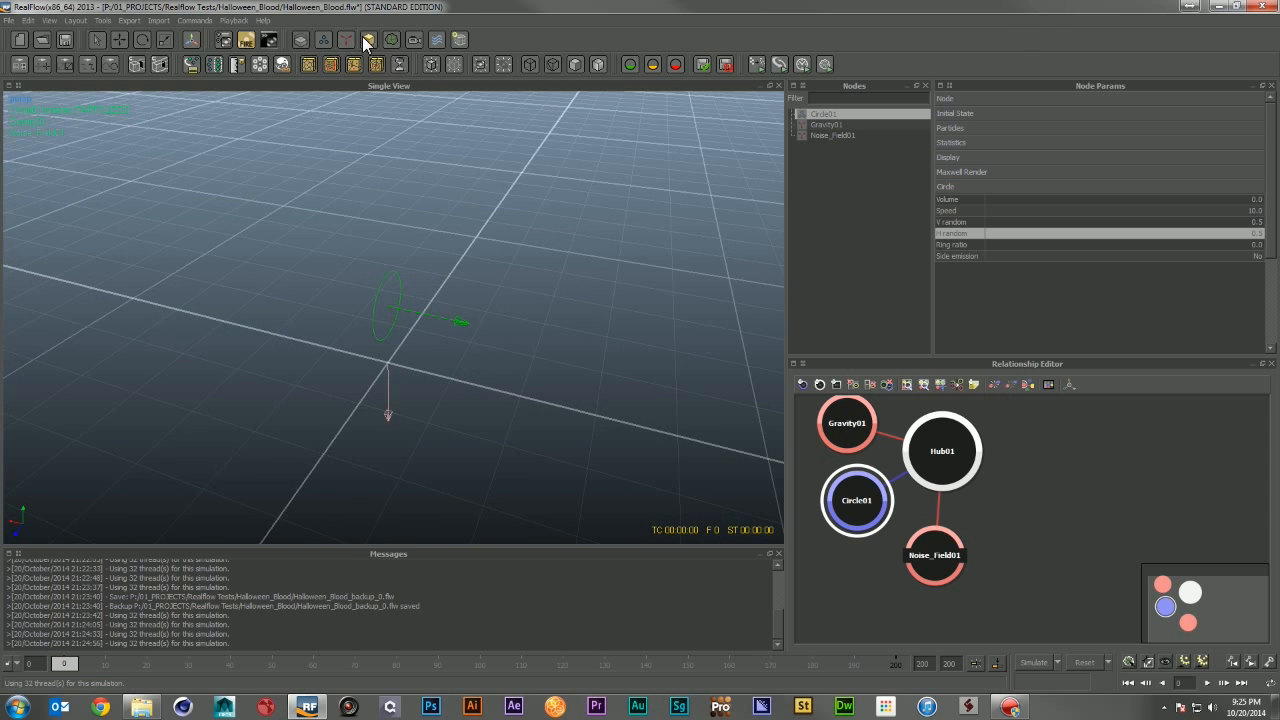
{"action": "left_click", "coordinate": [376, 38]}
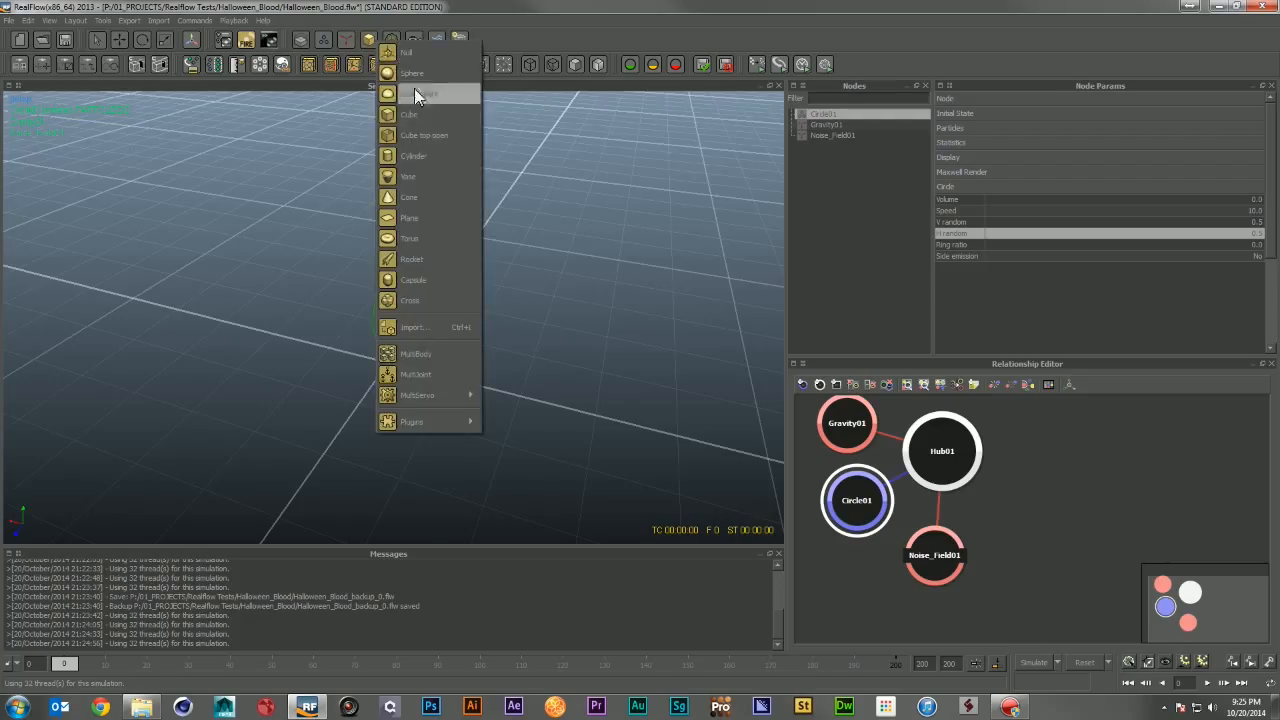
{"action": "left_click", "coordinate": [425, 150]}
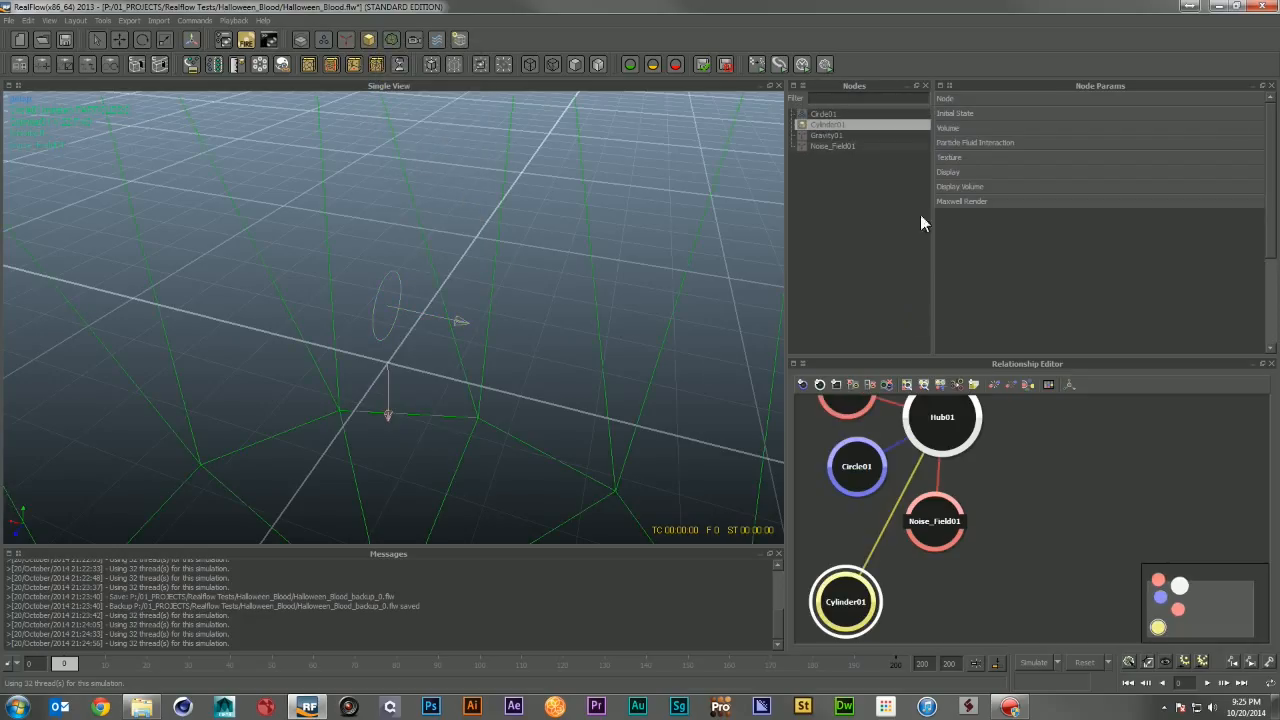
{"action": "left_click", "coordinate": [988, 101]}
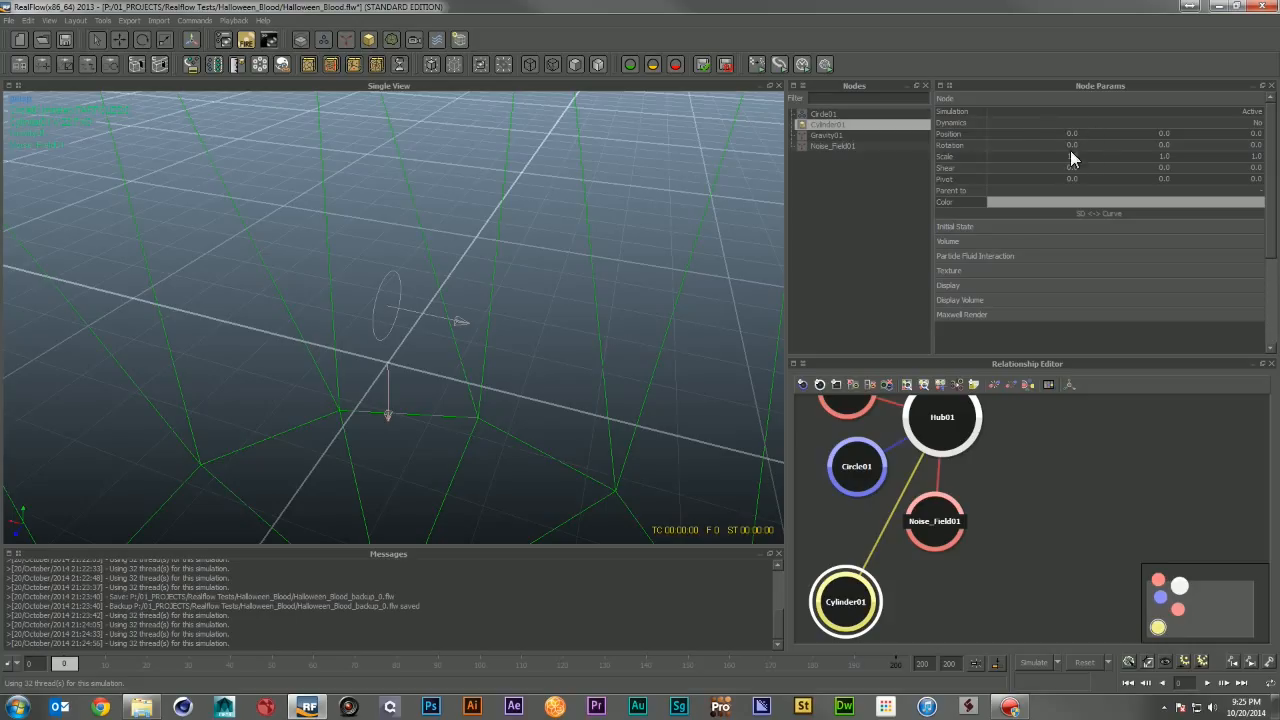
{"action": "left_click", "coordinate": [1071, 156]}
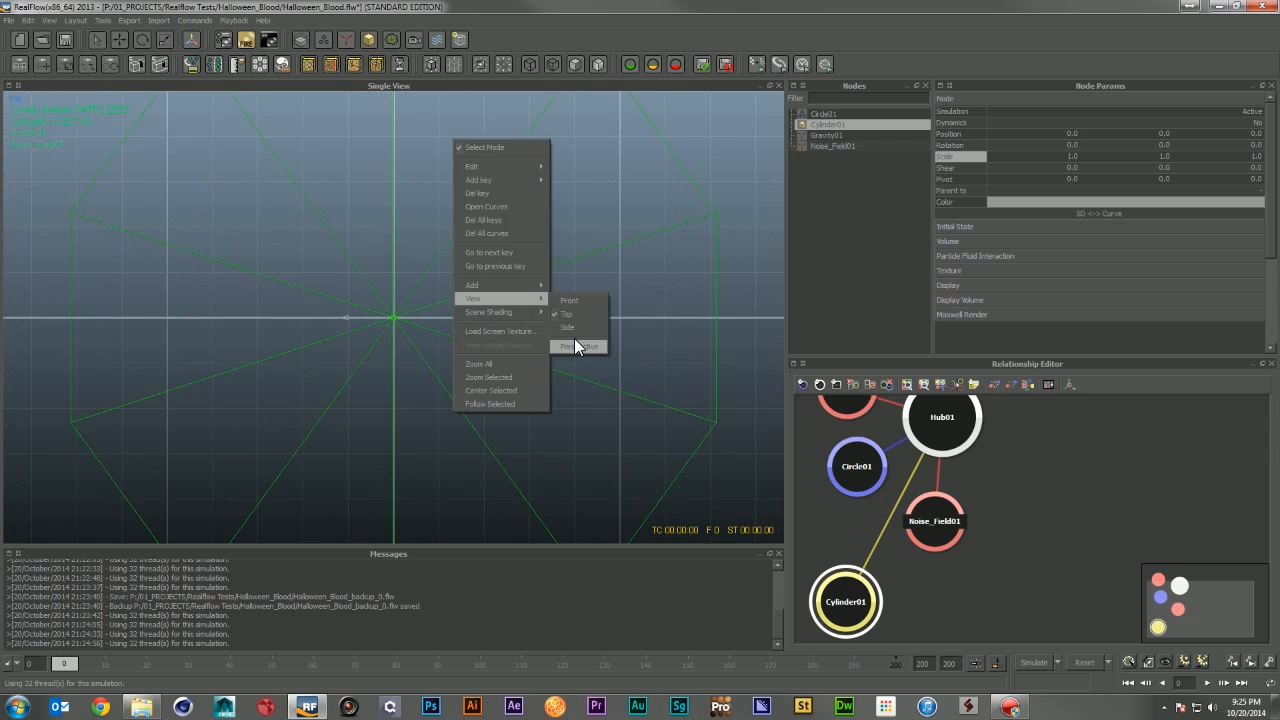
{"action": "left_click", "coordinate": [577, 343]}
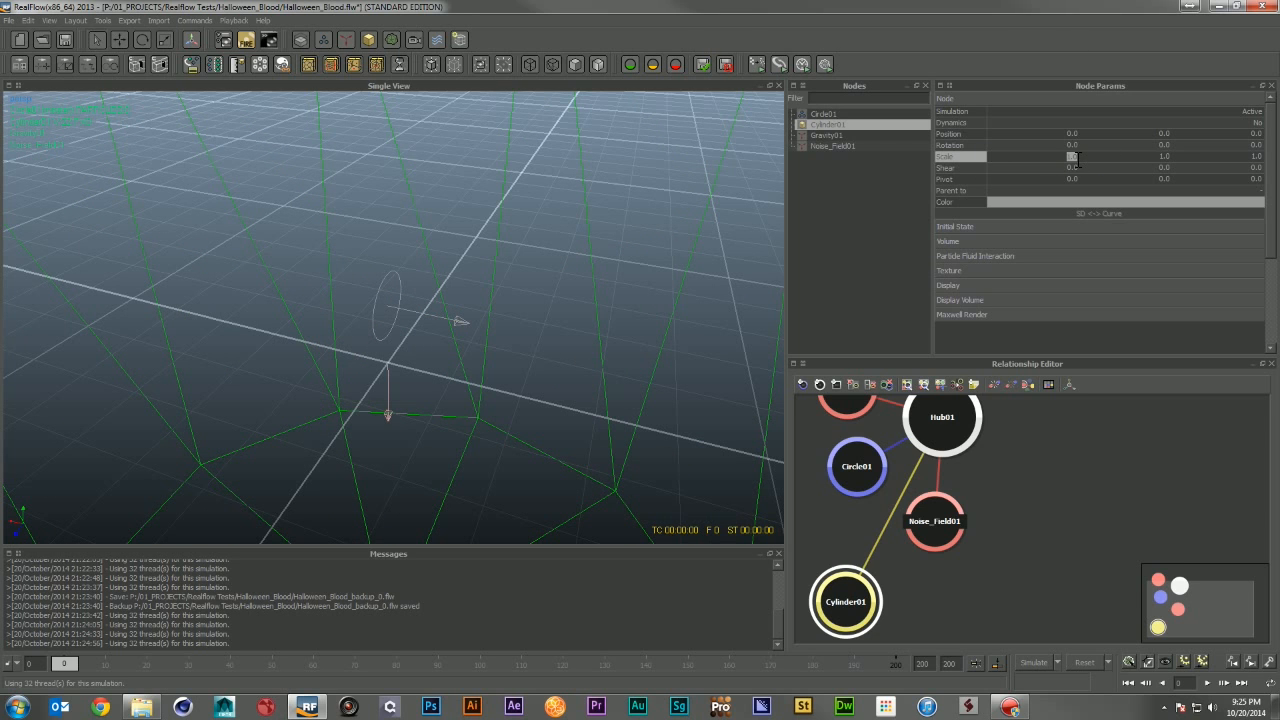
{"action": "key", "text": "Return"}
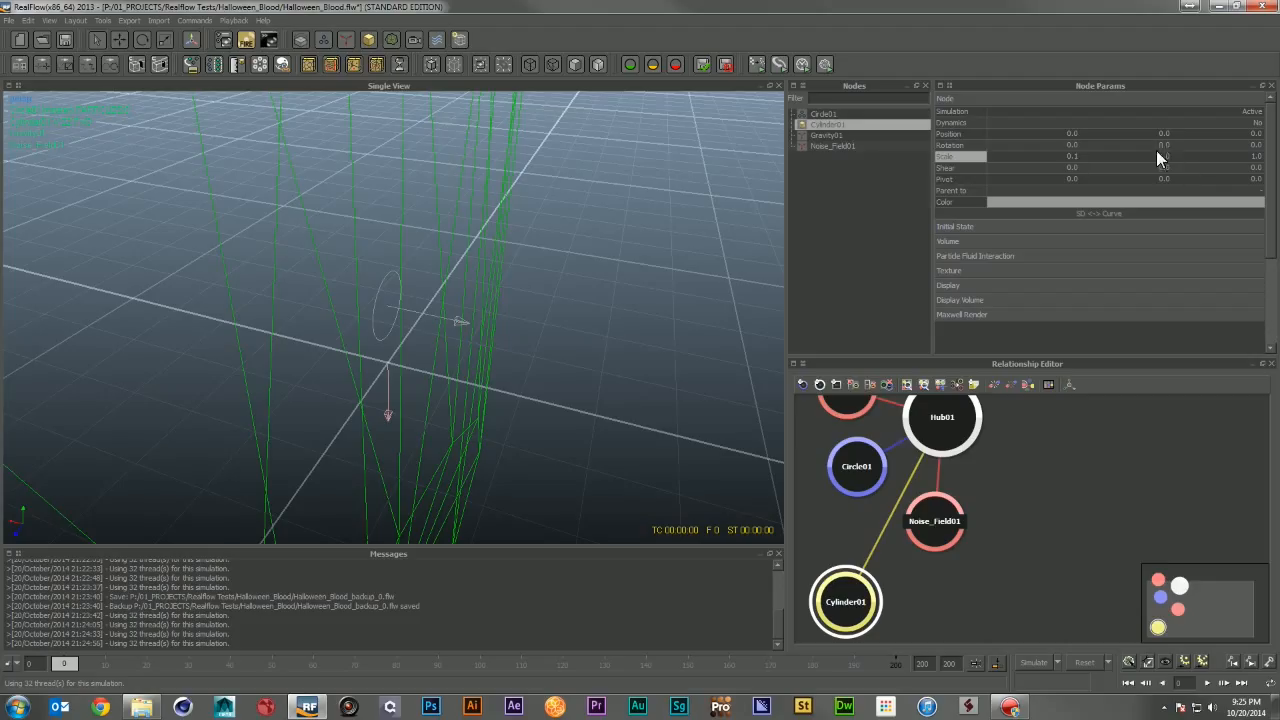
{"action": "type", "text": ".1"}
{"action": "key", "text": "Return"}
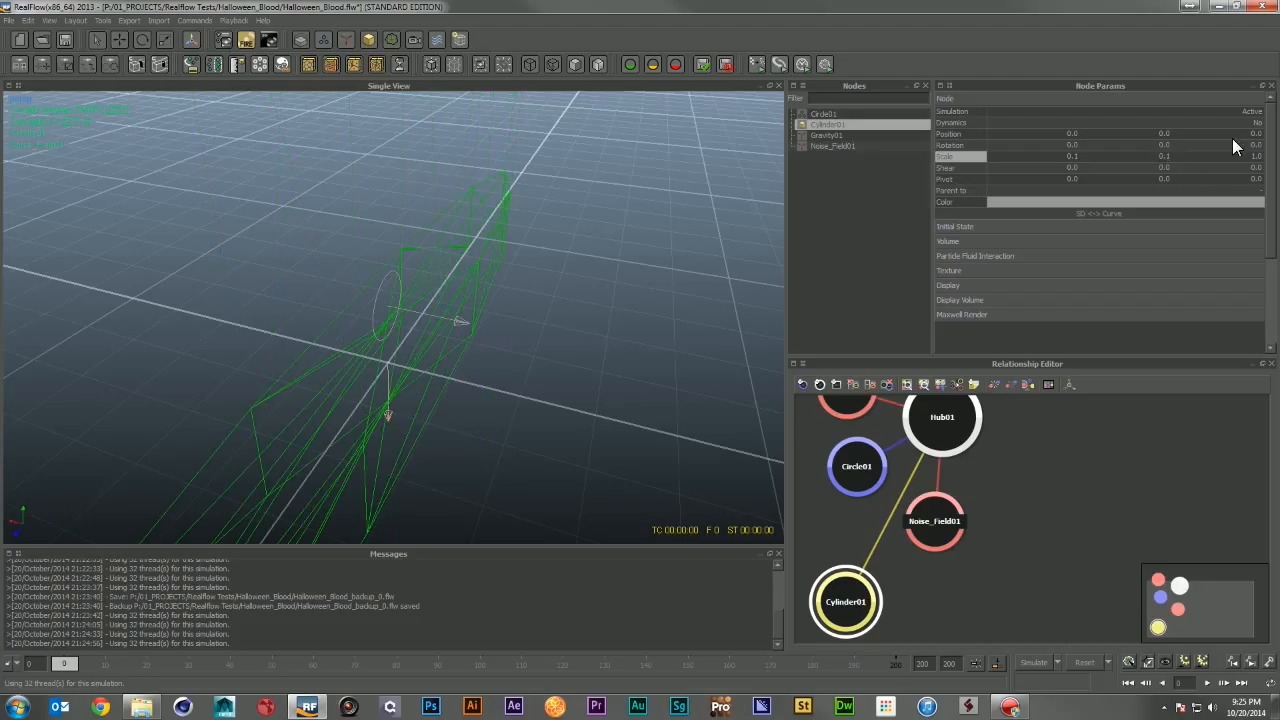
{"action": "double_click", "coordinate": [1255, 156]}
{"action": "type", "text": ".1"}
{"action": "key", "text": "Return"}
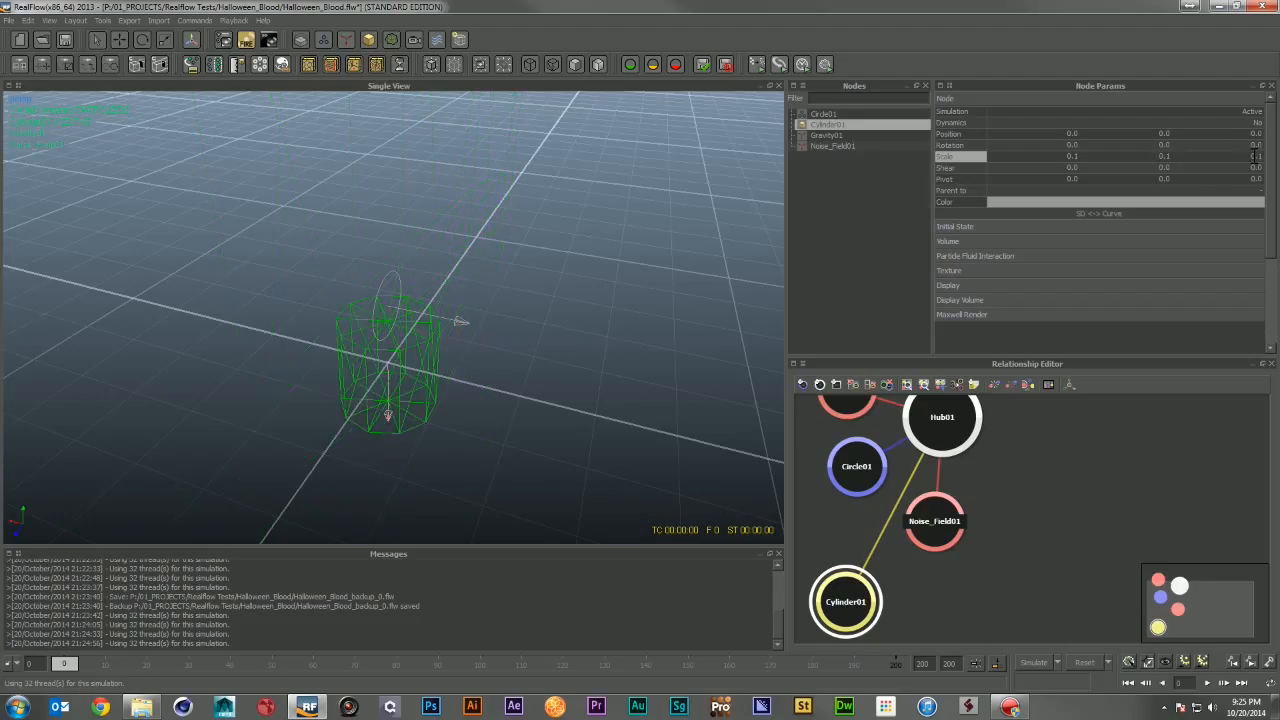
Step: Scale the cylinder into a thin tall post, about 0.014 by 0.17 by 0.014
{"action": "key", "text": "r"}
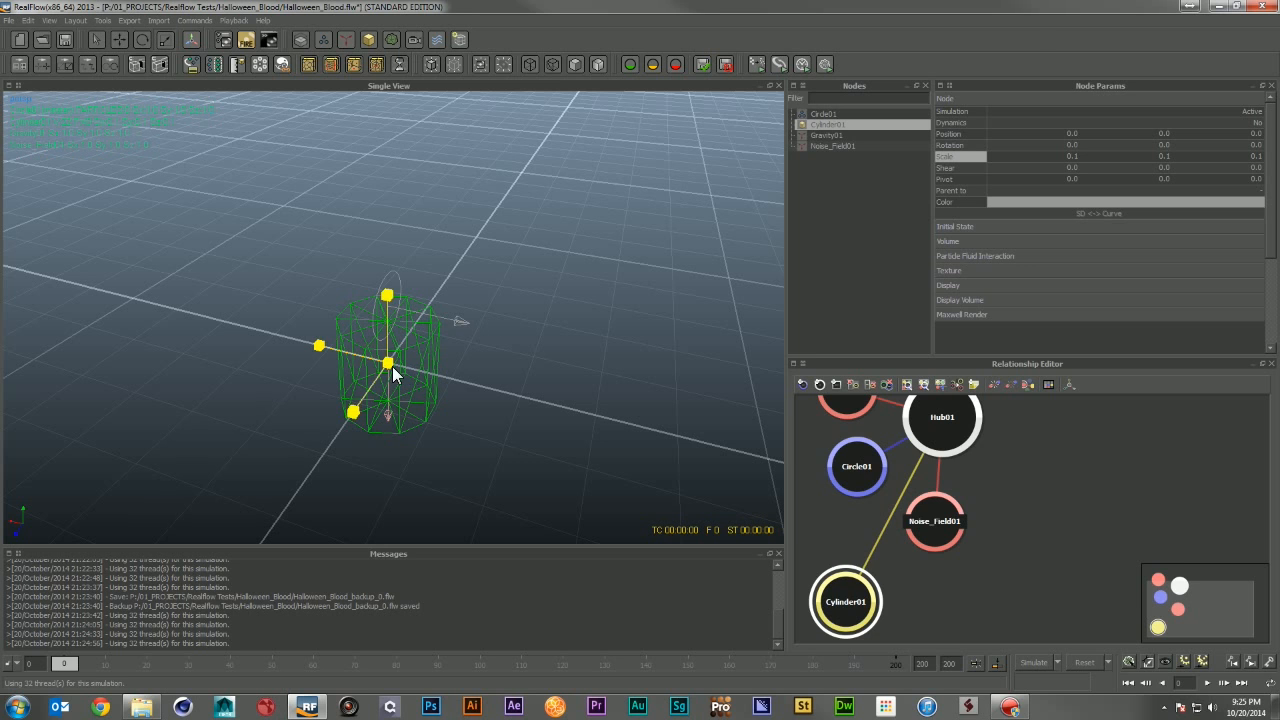
{"action": "left_click_drag", "start_coordinate": [392, 362], "coordinate": [320, 357]}
{"action": "left_click_drag", "start_coordinate": [381, 306], "coordinate": [364, 288]}
{"action": "left_click_drag", "start_coordinate": [408, 352], "coordinate": [306, 372], "text": "alt"}
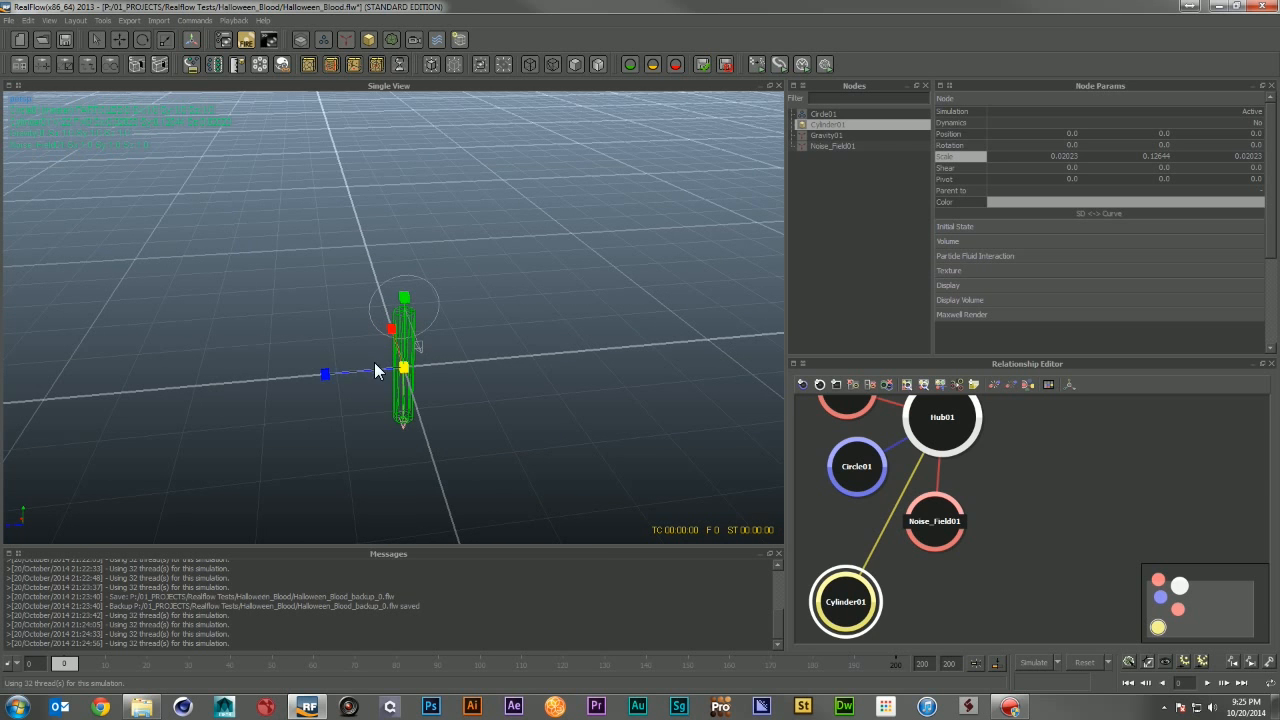
{"action": "left_click_drag", "start_coordinate": [403, 367], "coordinate": [383, 370]}
{"action": "left_click_drag", "start_coordinate": [404, 298], "coordinate": [394, 214]}
Step: Move the cylinder beside the emitter to about X -0.74, Y 0.97
{"action": "key", "text": "e"}
{"action": "key", "text": "w"}
{"action": "left_click", "coordinate": [448, 354]}
{"action": "key", "text": "super"}
{"action": "left_click_drag", "start_coordinate": [448, 346], "coordinate": [560, 332]}
{"action": "left_click", "coordinate": [372, 245]}
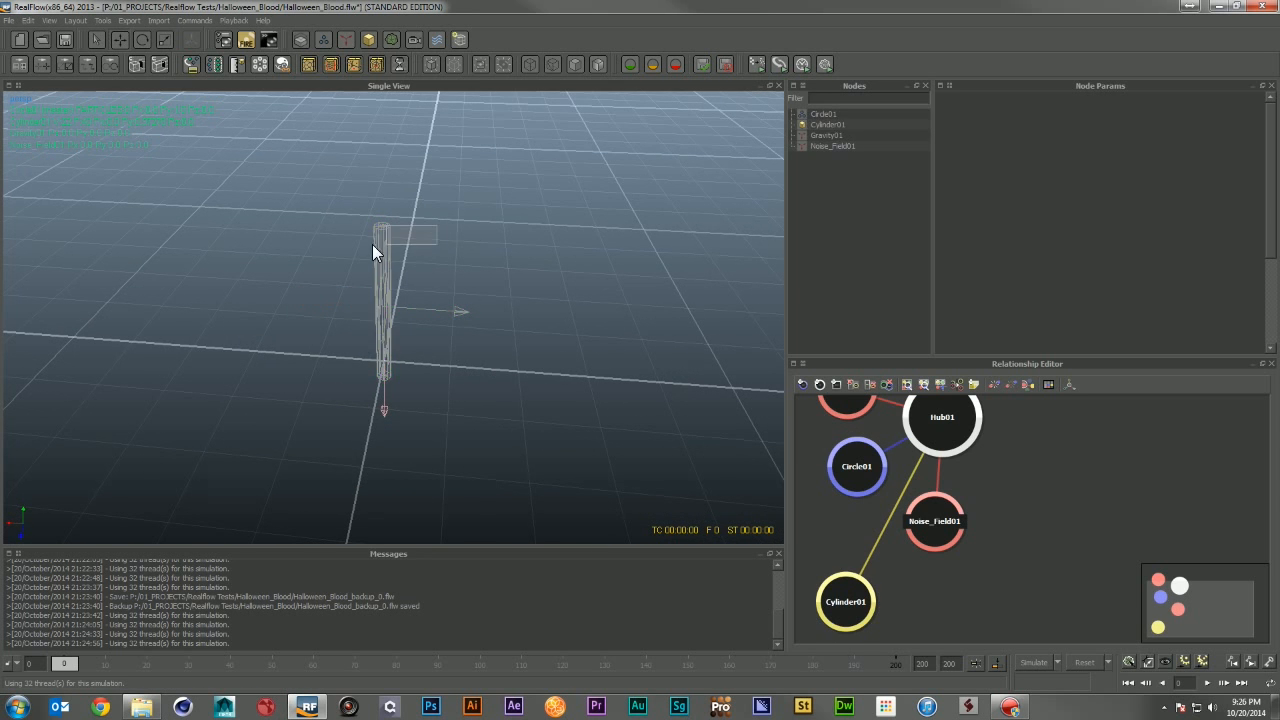
{"action": "left_click_drag", "start_coordinate": [324, 304], "coordinate": [372, 318]}
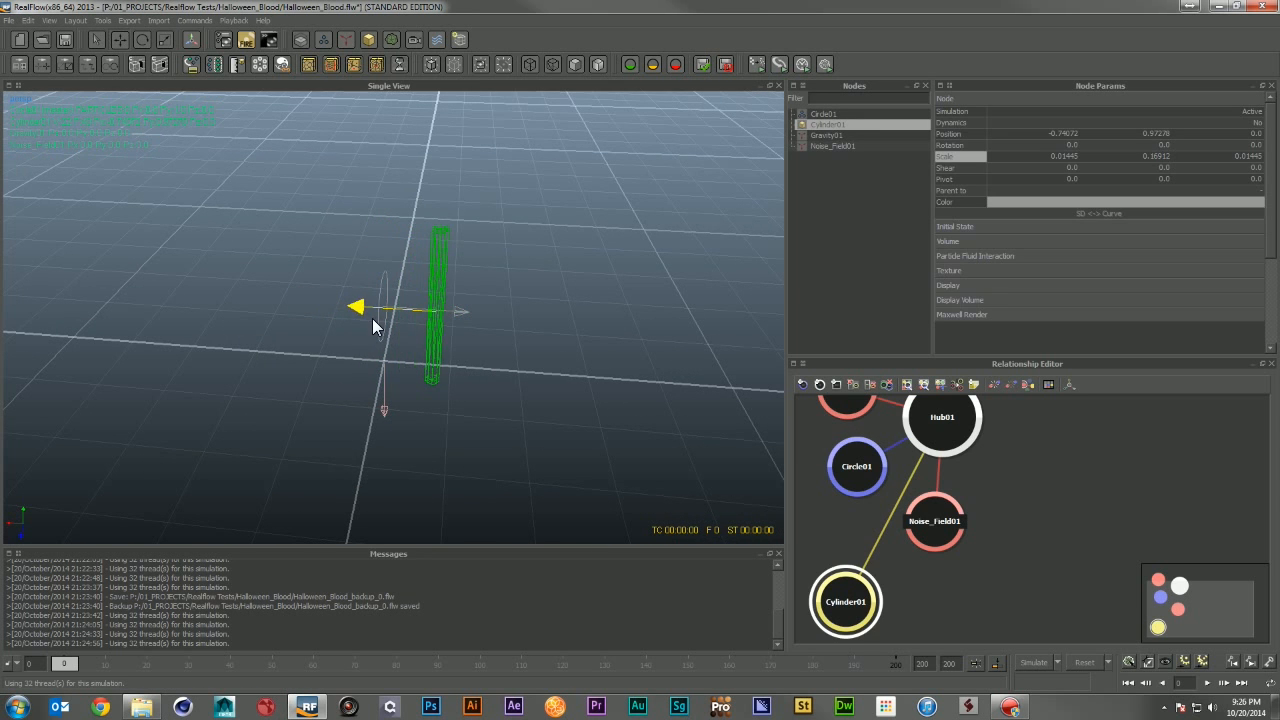
Step: Duplicate the cylinder and set the copy's X rotation to 90 to form a cross
{"action": "left_click_drag", "start_coordinate": [528, 336], "coordinate": [428, 248], "text": "alt"}
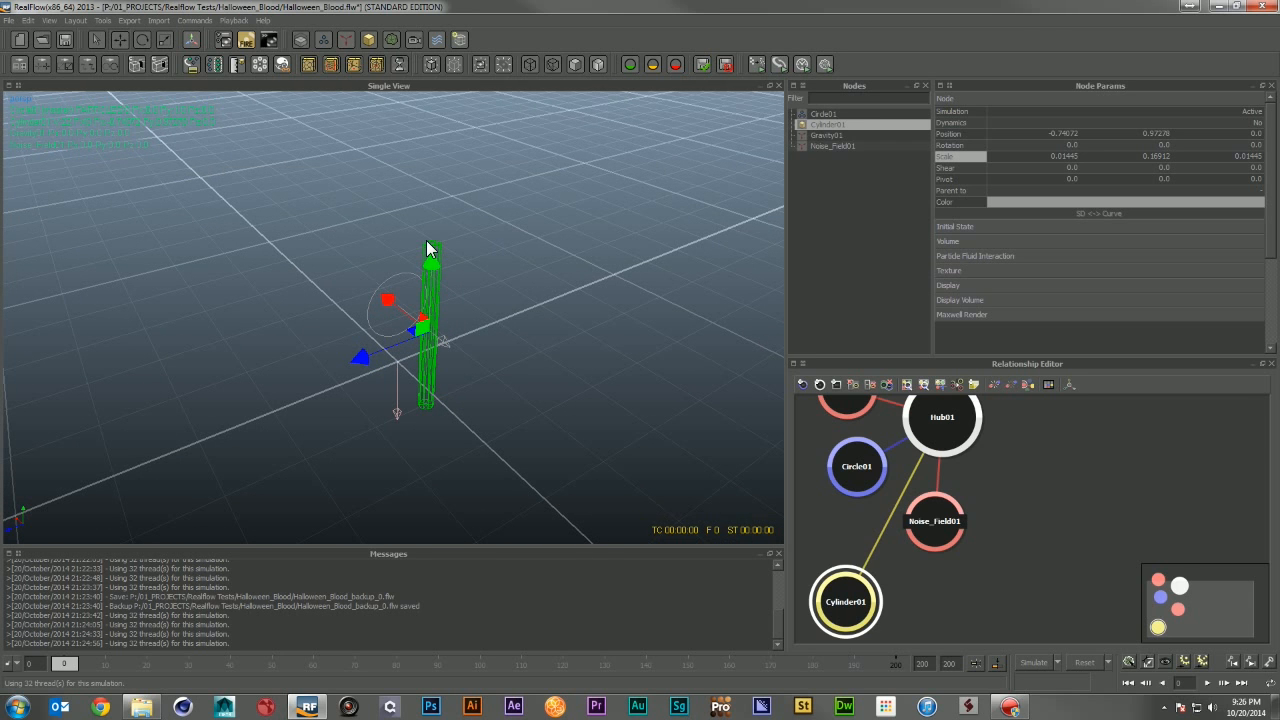
{"action": "key", "text": "ctrl+d"}
{"action": "key", "text": "e"}
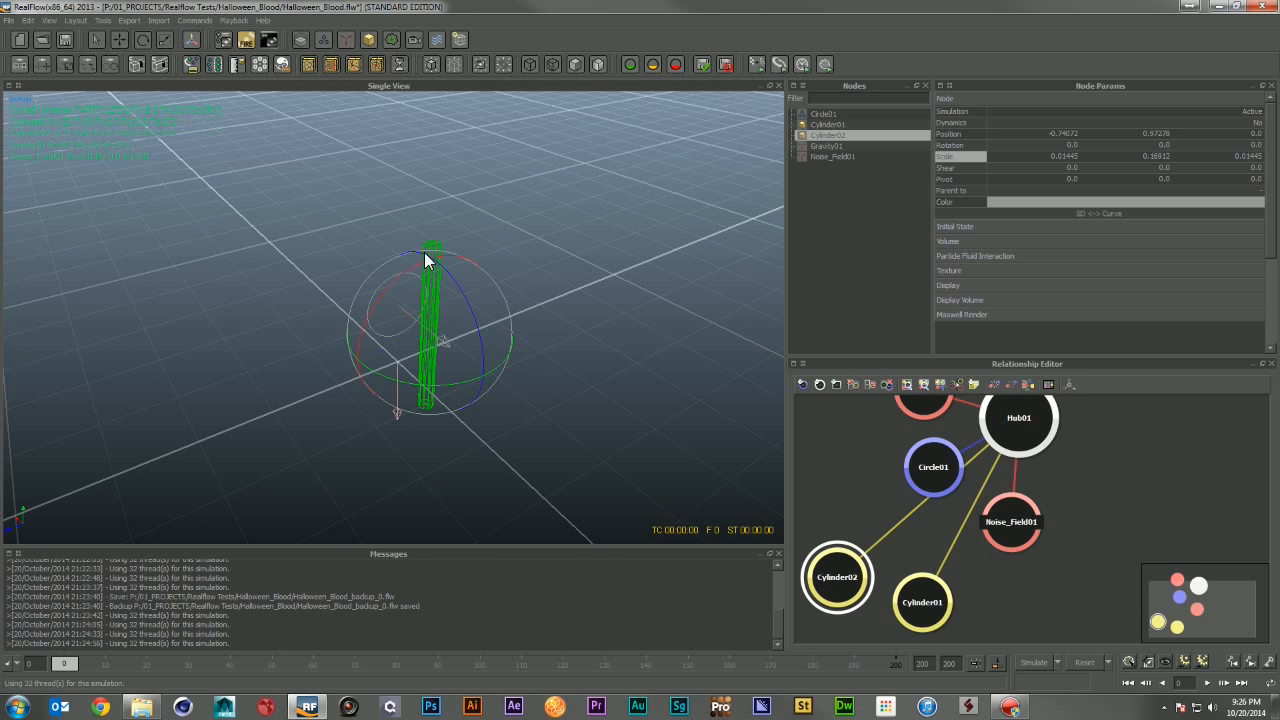
{"action": "left_click_drag", "start_coordinate": [410, 262], "coordinate": [324, 362]}
{"action": "double_click", "coordinate": [1060, 145]}
{"action": "type", "text": "90"}
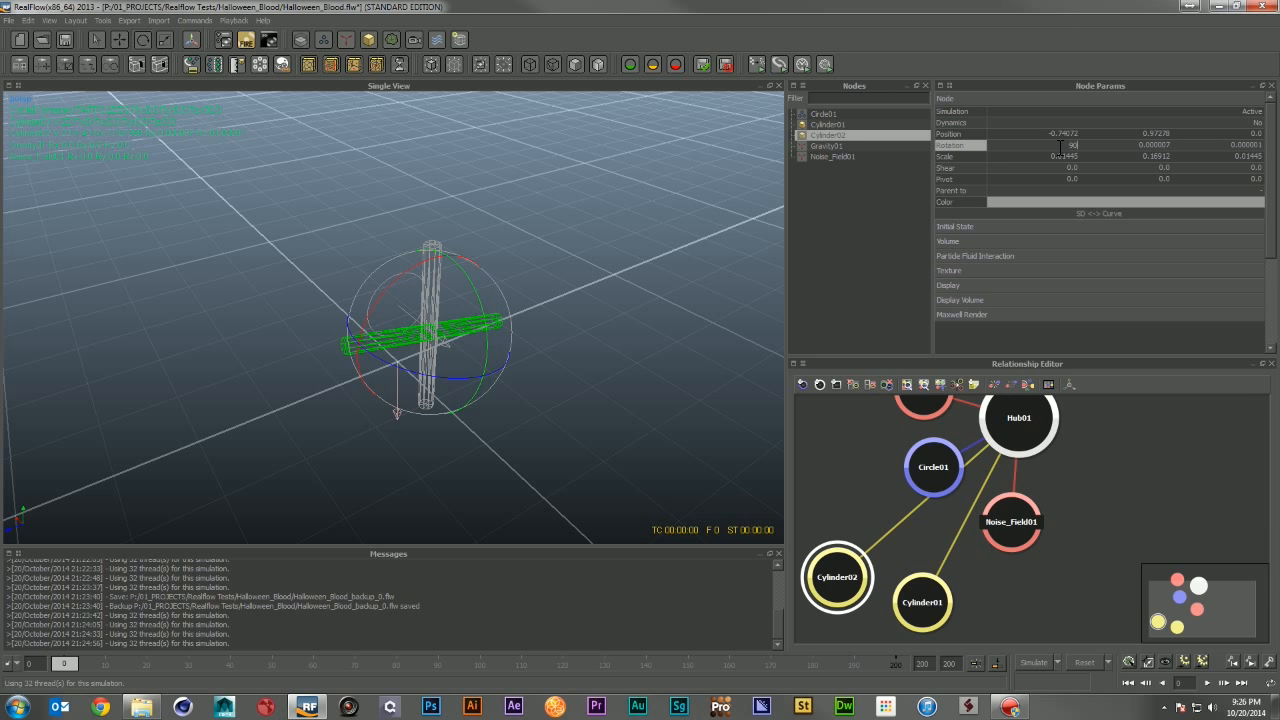
{"action": "key", "text": "Return"}
Step: Run a simulation with the cylinder cross, orbit to inspect the stream from several angles, and reset it
{"action": "left_click", "coordinate": [556, 290]}
{"action": "left_click_drag", "start_coordinate": [492, 360], "coordinate": [560, 374], "text": "alt"}
{"action": "left_click", "coordinate": [437, 256]}
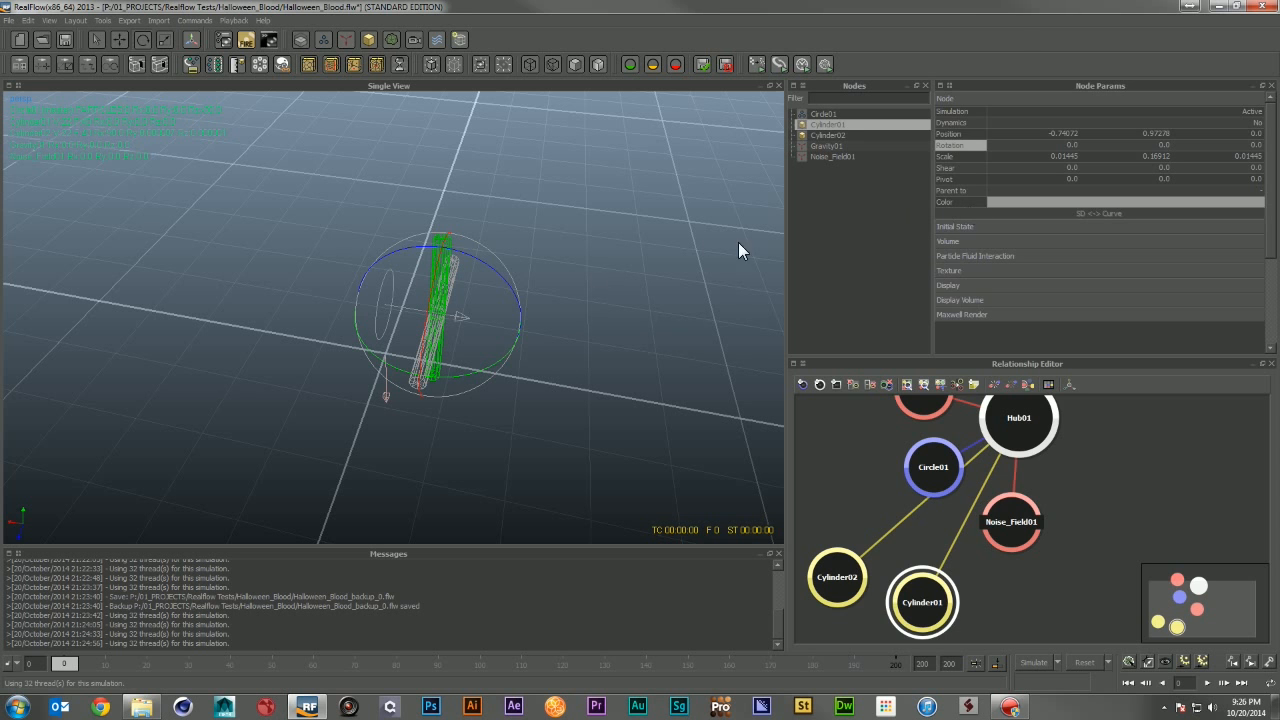
{"action": "left_click", "coordinate": [738, 250]}
{"action": "left_click_drag", "start_coordinate": [738, 250], "coordinate": [428, 302], "text": "alt"}
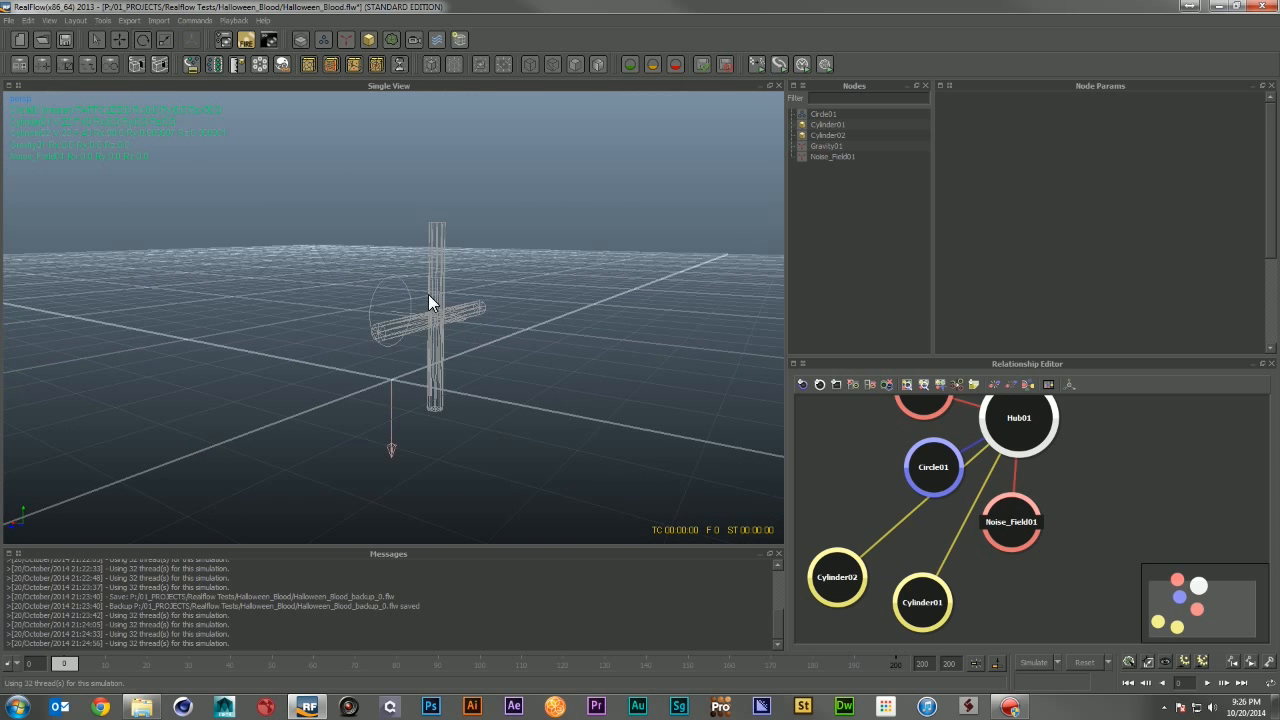
{"action": "left_click_drag", "start_coordinate": [470, 372], "coordinate": [500, 373], "text": "alt"}
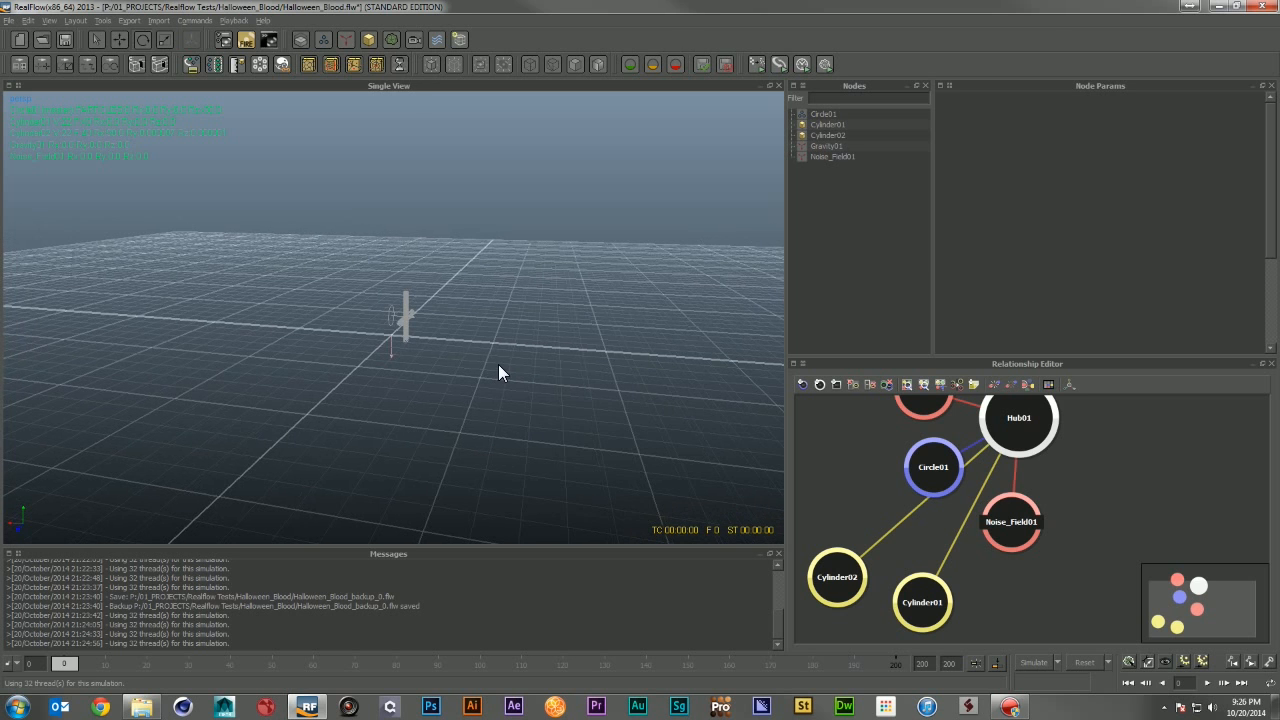
{"action": "left_click", "coordinate": [1044, 660]}
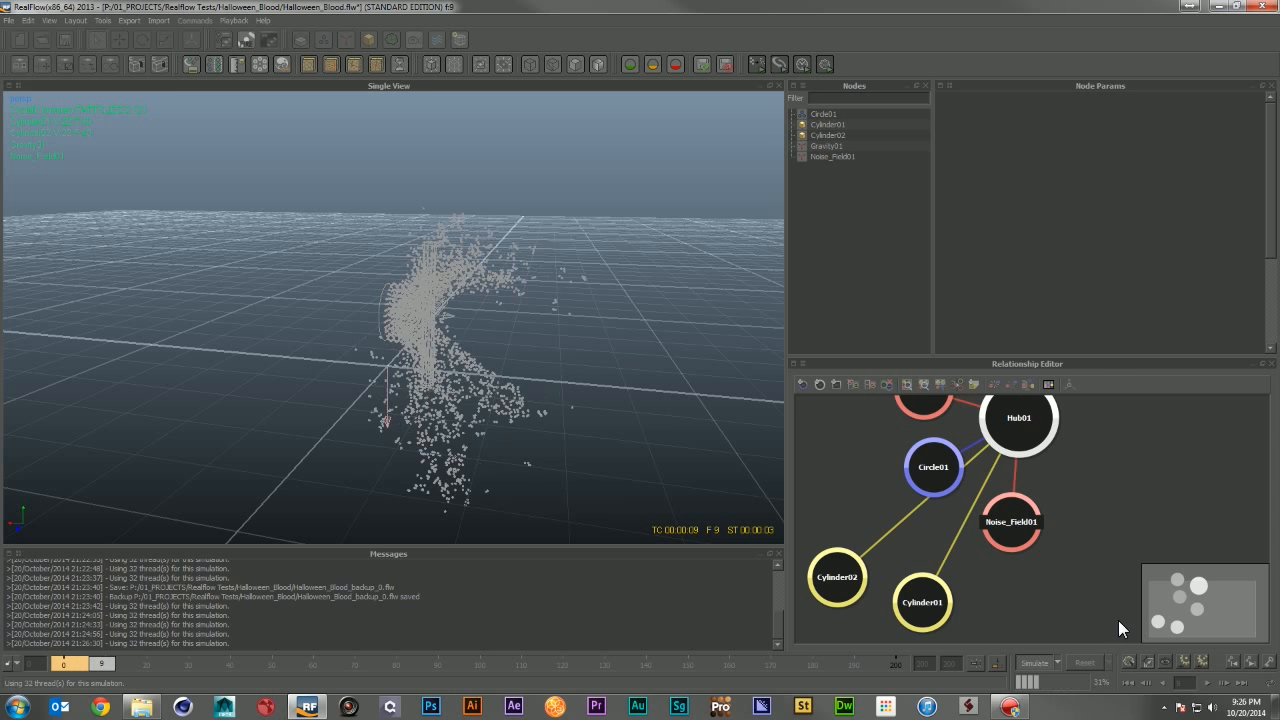
{"action": "left_click", "coordinate": [1028, 658]}
{"action": "left_click_drag", "start_coordinate": [498, 338], "coordinate": [572, 352], "text": "alt"}
{"action": "right_click_drag", "start_coordinate": [572, 352], "coordinate": [448, 340], "text": "alt"}
{"action": "left_click_drag", "start_coordinate": [448, 340], "coordinate": [440, 368], "text": "alt"}
{"action": "left_click", "coordinate": [414, 326]}
{"action": "right_click_drag", "start_coordinate": [414, 330], "coordinate": [466, 352], "text": "alt"}
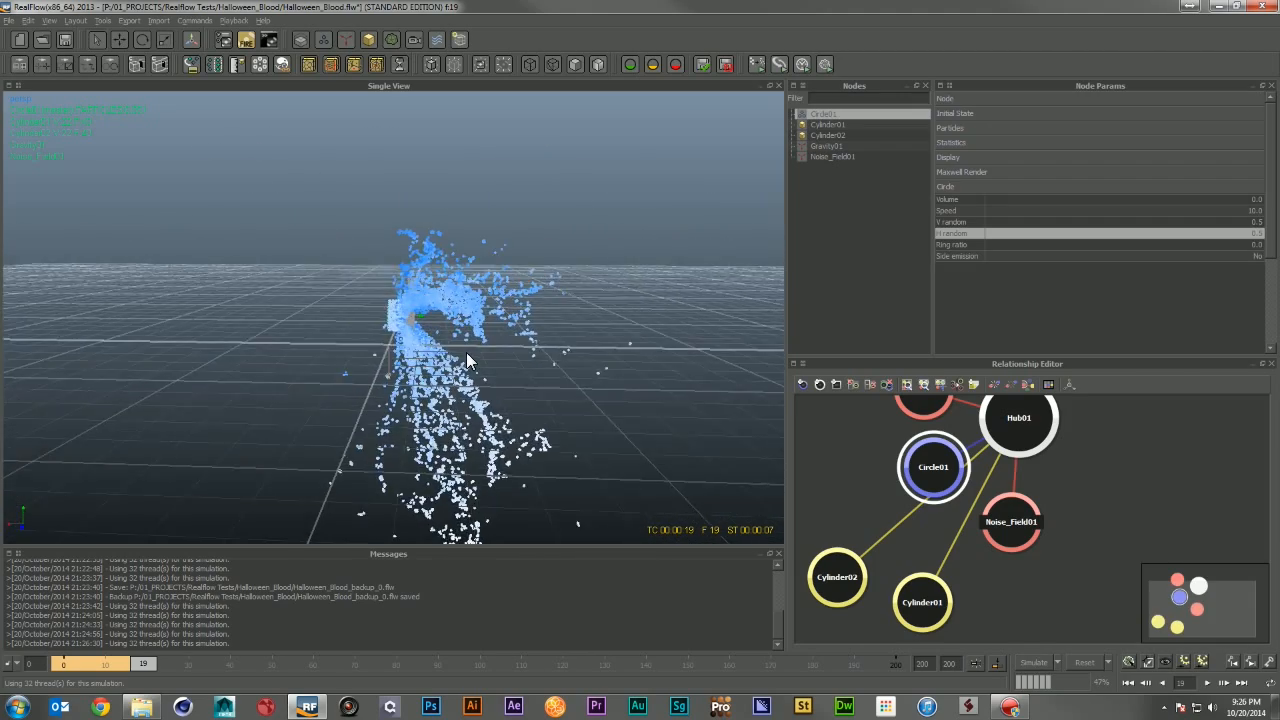
{"action": "left_click_drag", "start_coordinate": [466, 352], "coordinate": [922, 496], "text": "alt"}
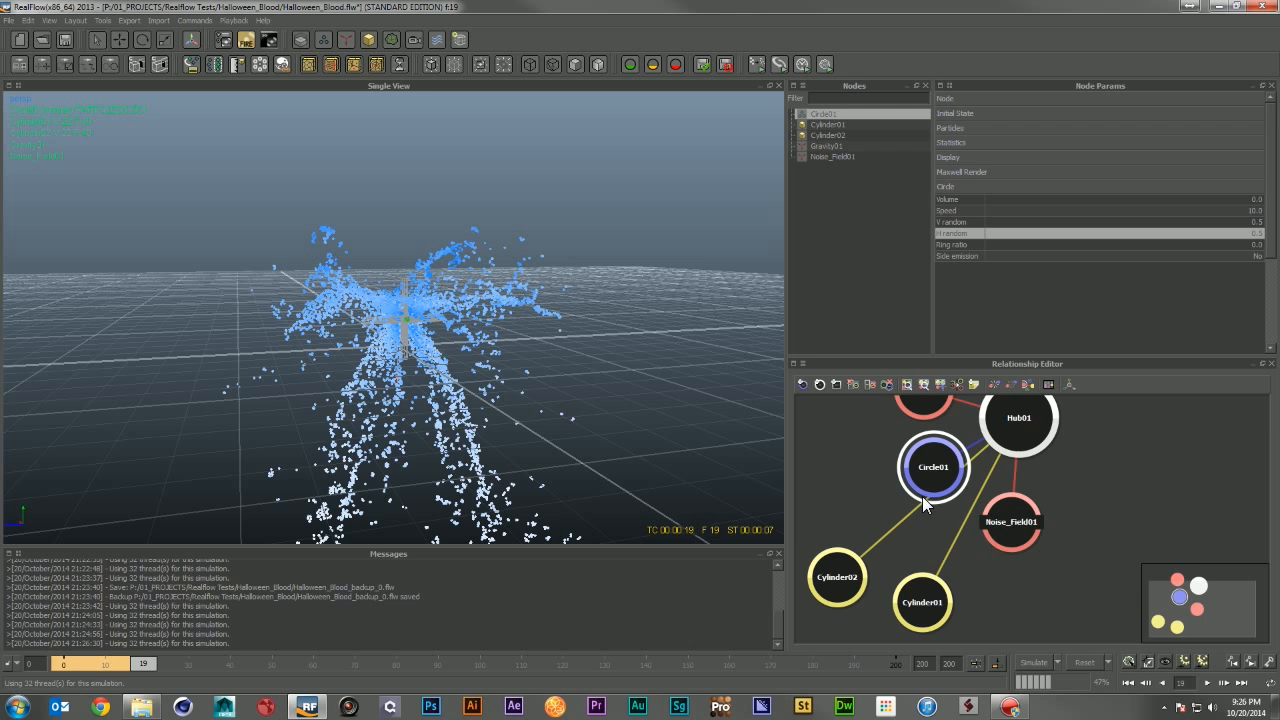
{"action": "left_click", "coordinate": [1084, 662]}
{"action": "left_click", "coordinate": [614, 358]}
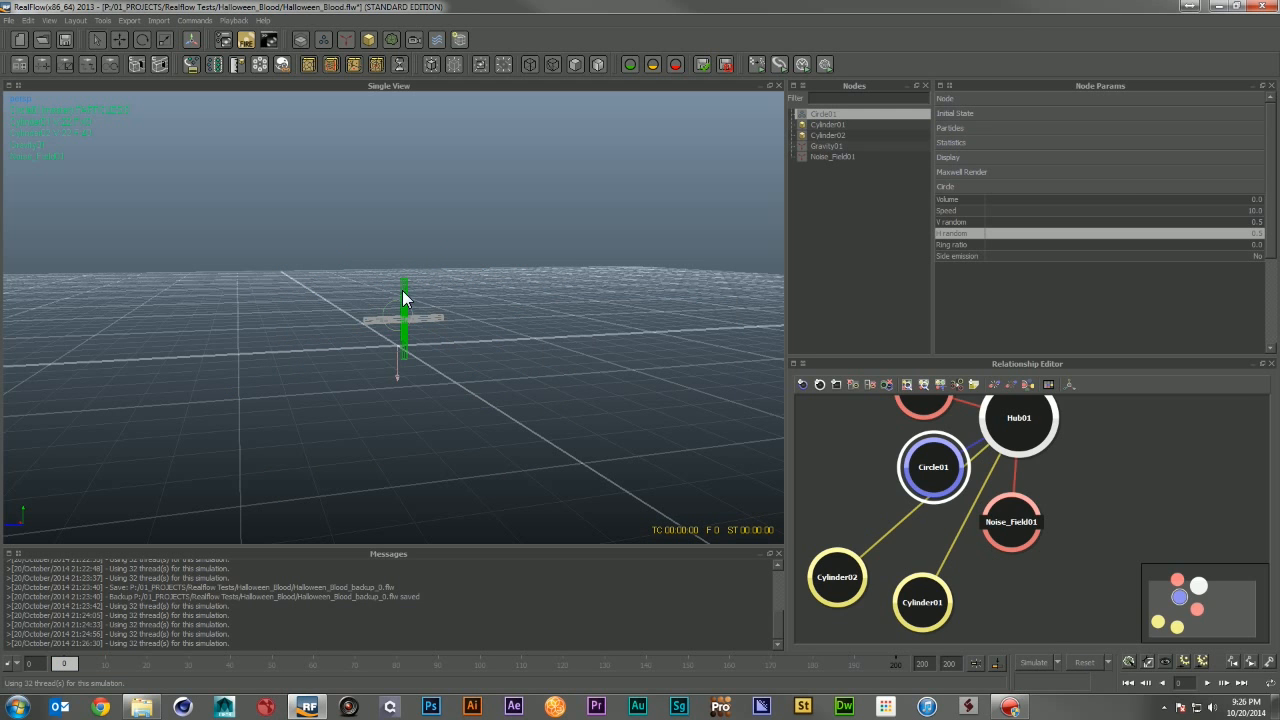
{"action": "left_click", "coordinate": [402, 290]}
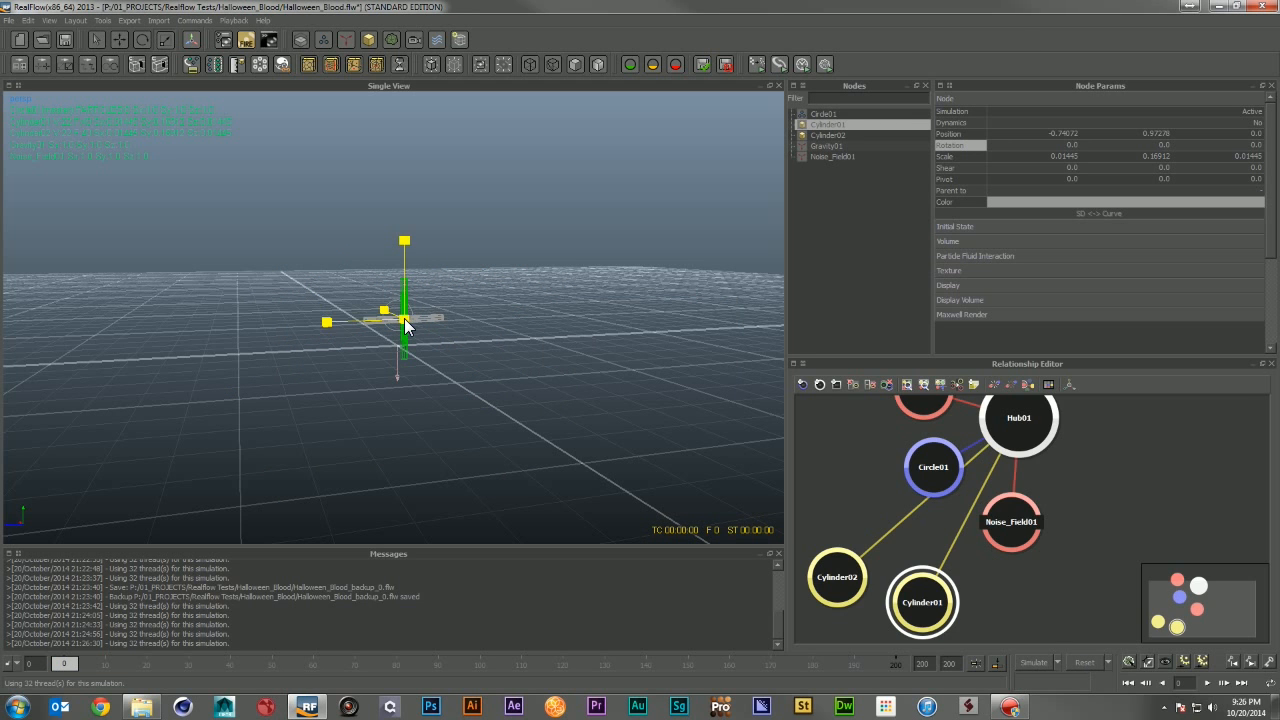
{"action": "left_click_drag", "start_coordinate": [404, 318], "coordinate": [386, 322]}
{"action": "left_click", "coordinate": [426, 318]}
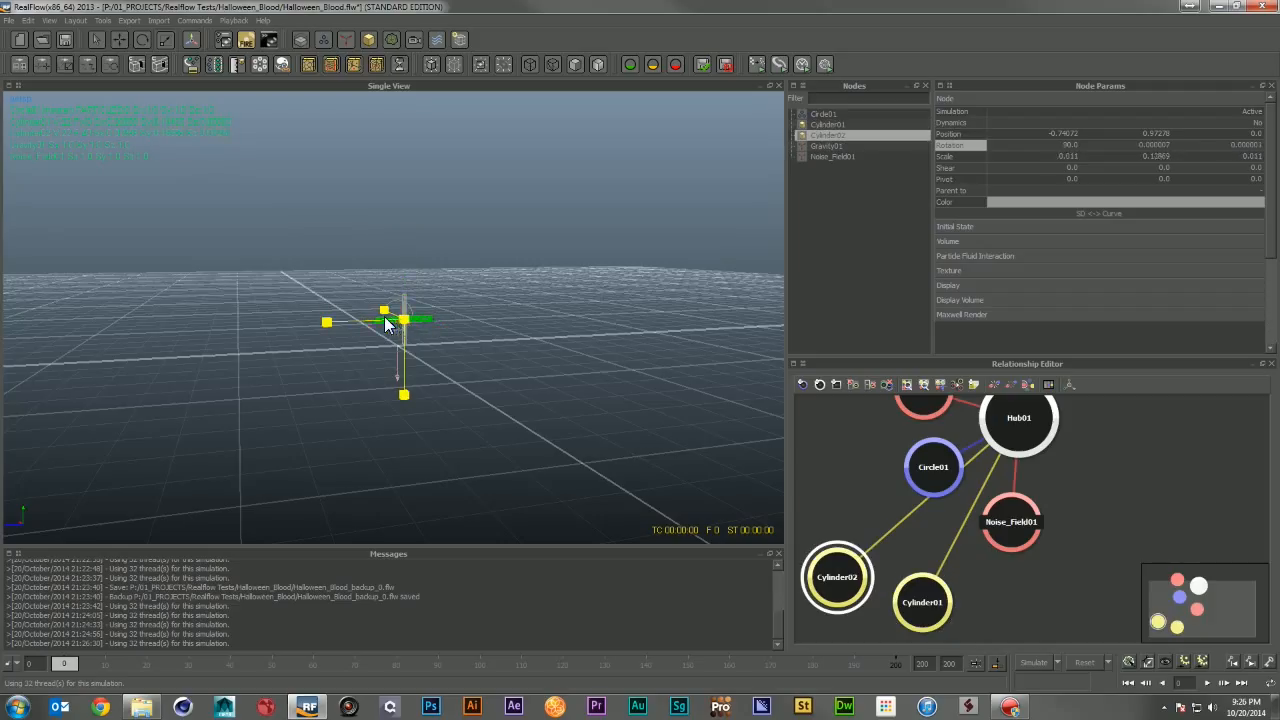
{"action": "left_click", "coordinate": [454, 356]}
{"action": "key", "text": "super"}
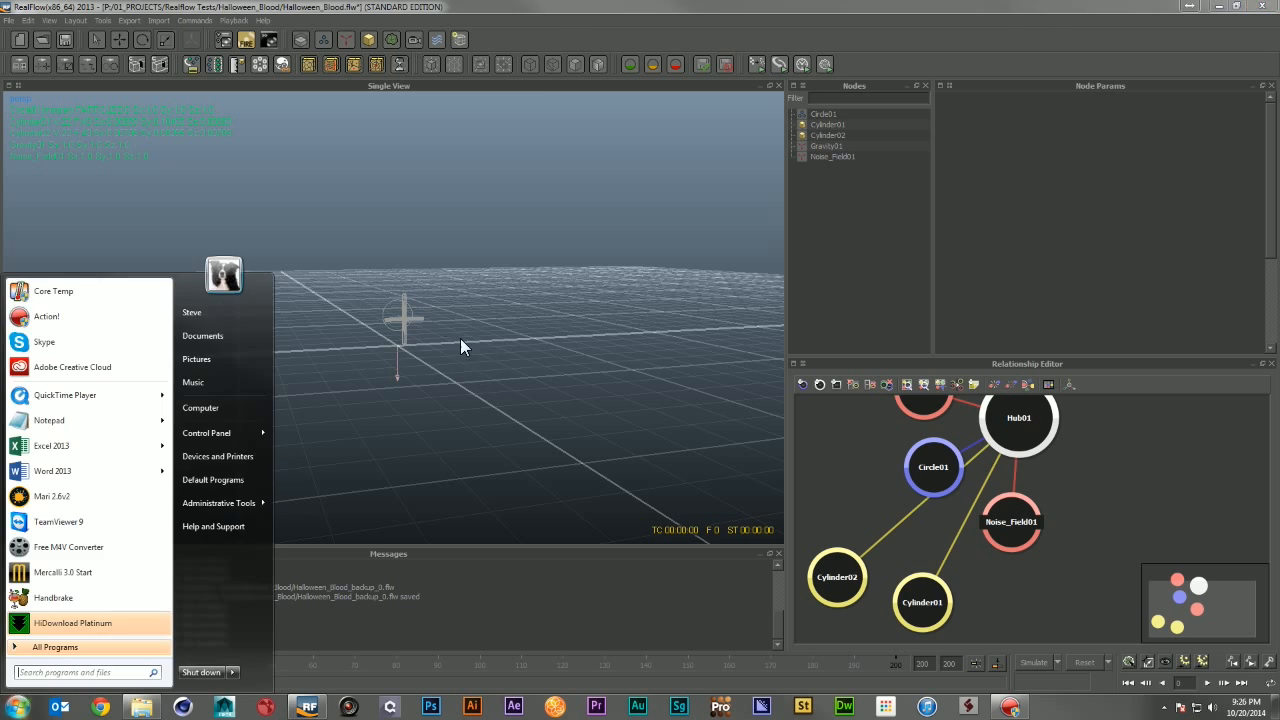
Step: Select the circle emitter and set its speed to 20
{"action": "left_click", "coordinate": [440, 324]}
{"action": "left_click_drag", "start_coordinate": [440, 324], "coordinate": [530, 312], "text": "alt"}
{"action": "left_click", "coordinate": [386, 316]}
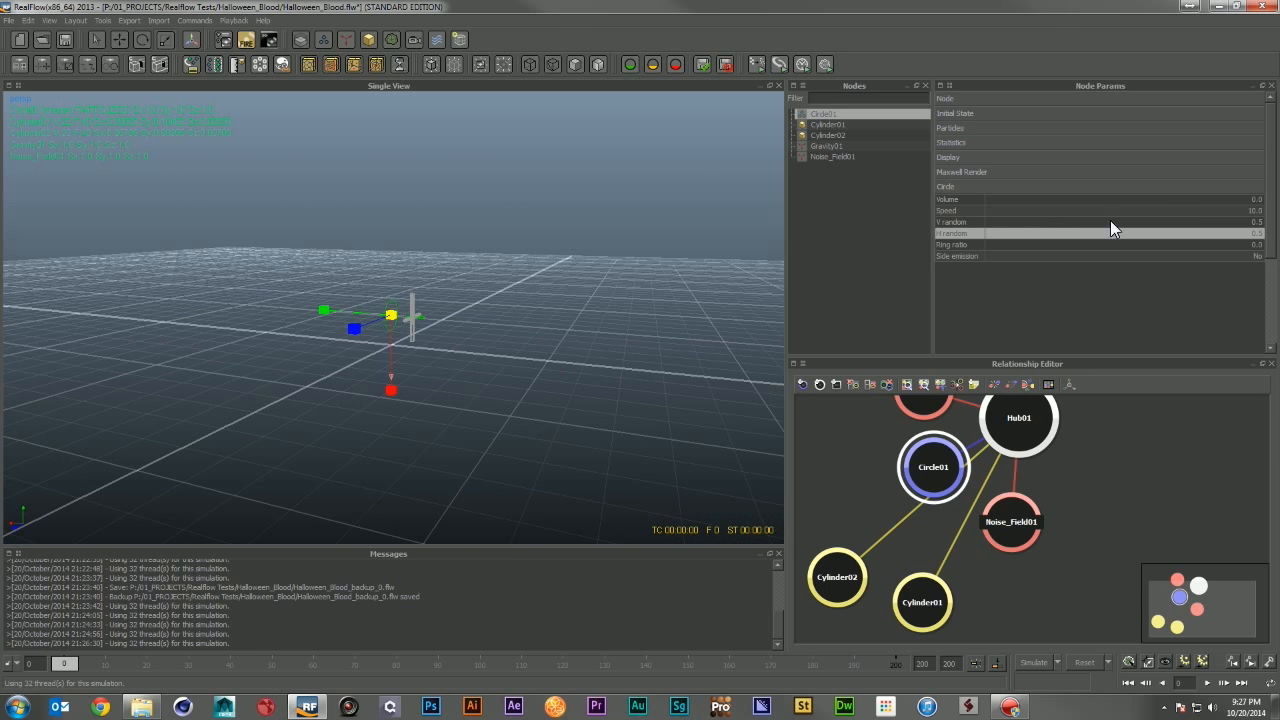
{"action": "double_click", "coordinate": [1230, 209]}
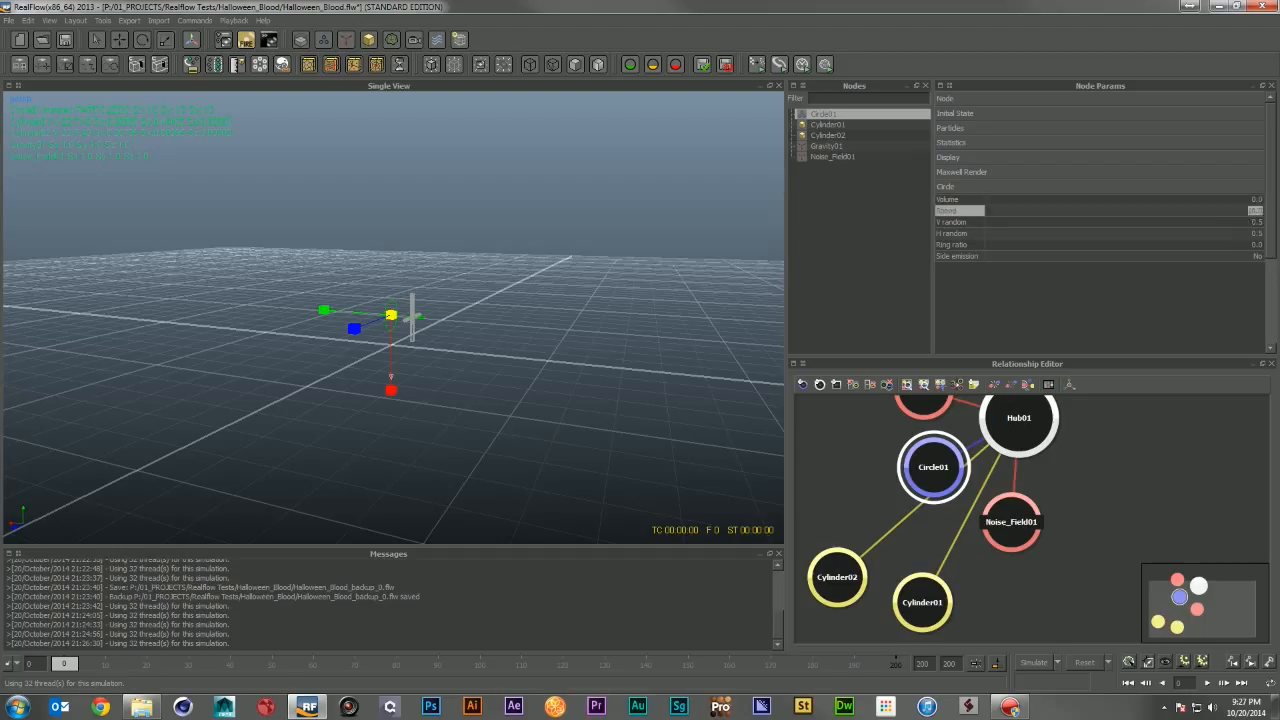
{"action": "type", "text": "20"}
{"action": "key", "text": "Return"}
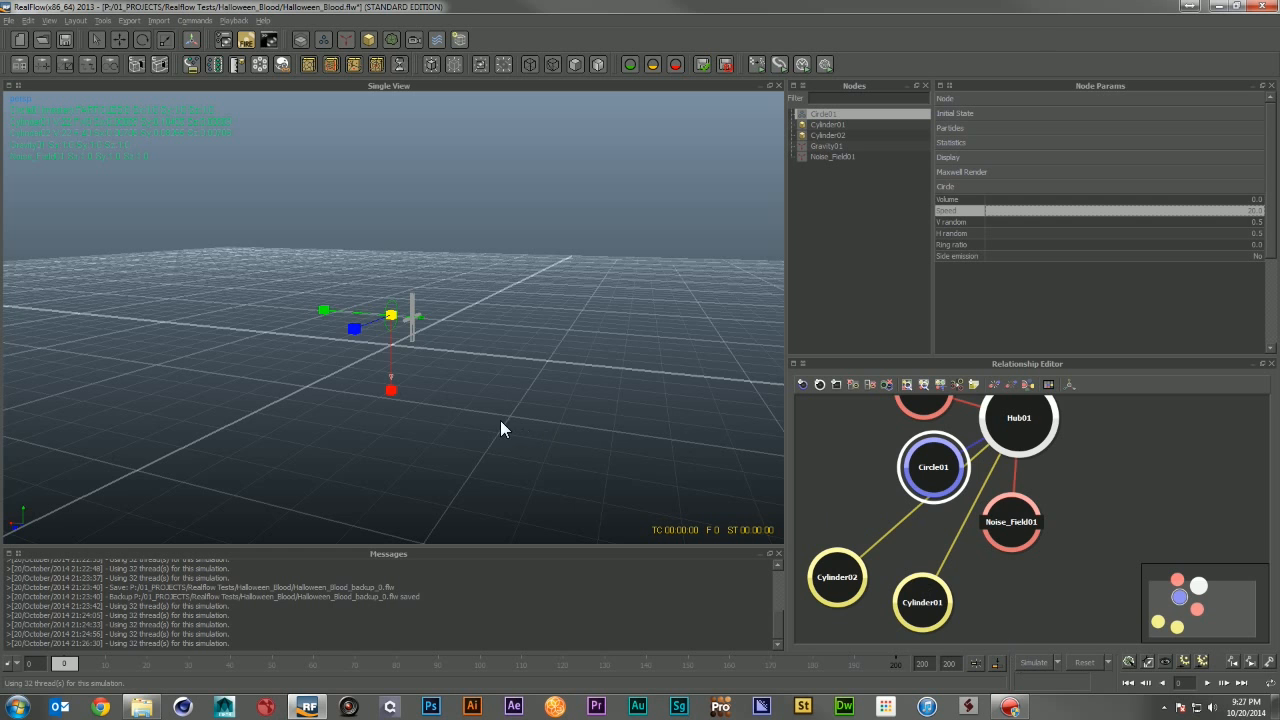
Step: Run a simulation at the new emitter speed, orbit to inspect the stream, and reset it
{"action": "left_click_drag", "start_coordinate": [500, 428], "coordinate": [494, 378], "text": "alt"}
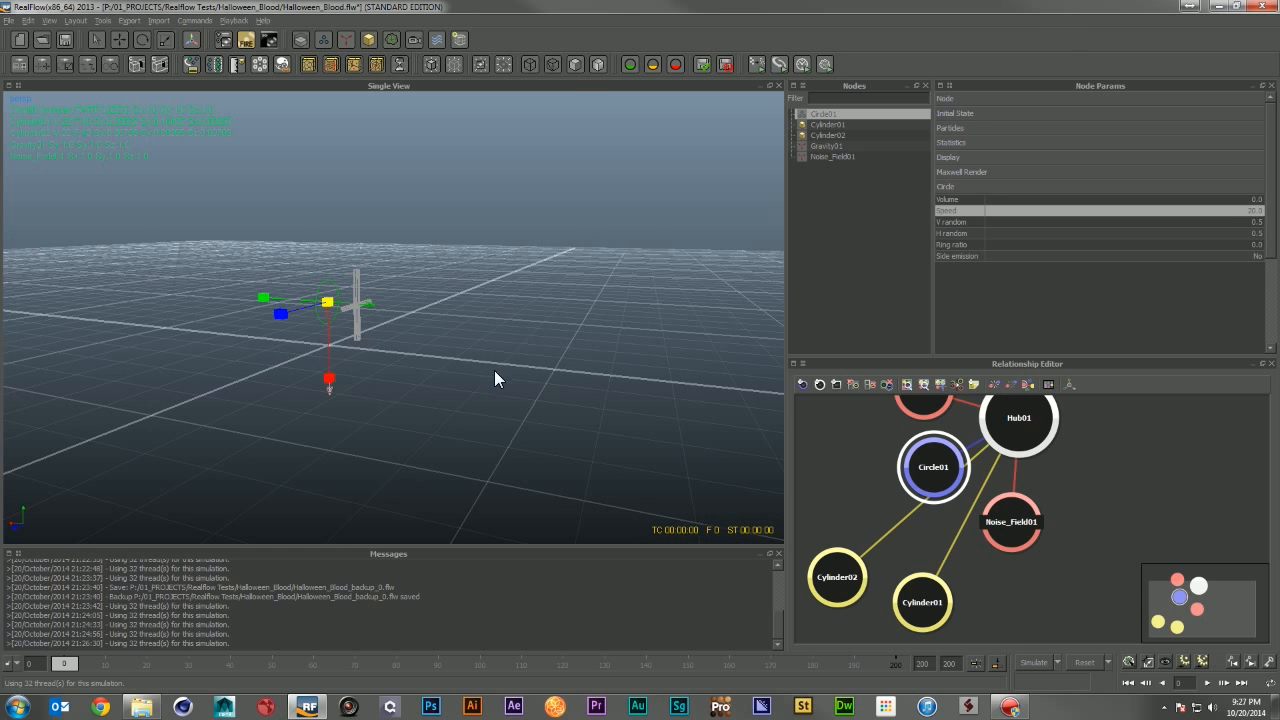
{"action": "left_click", "coordinate": [1036, 660]}
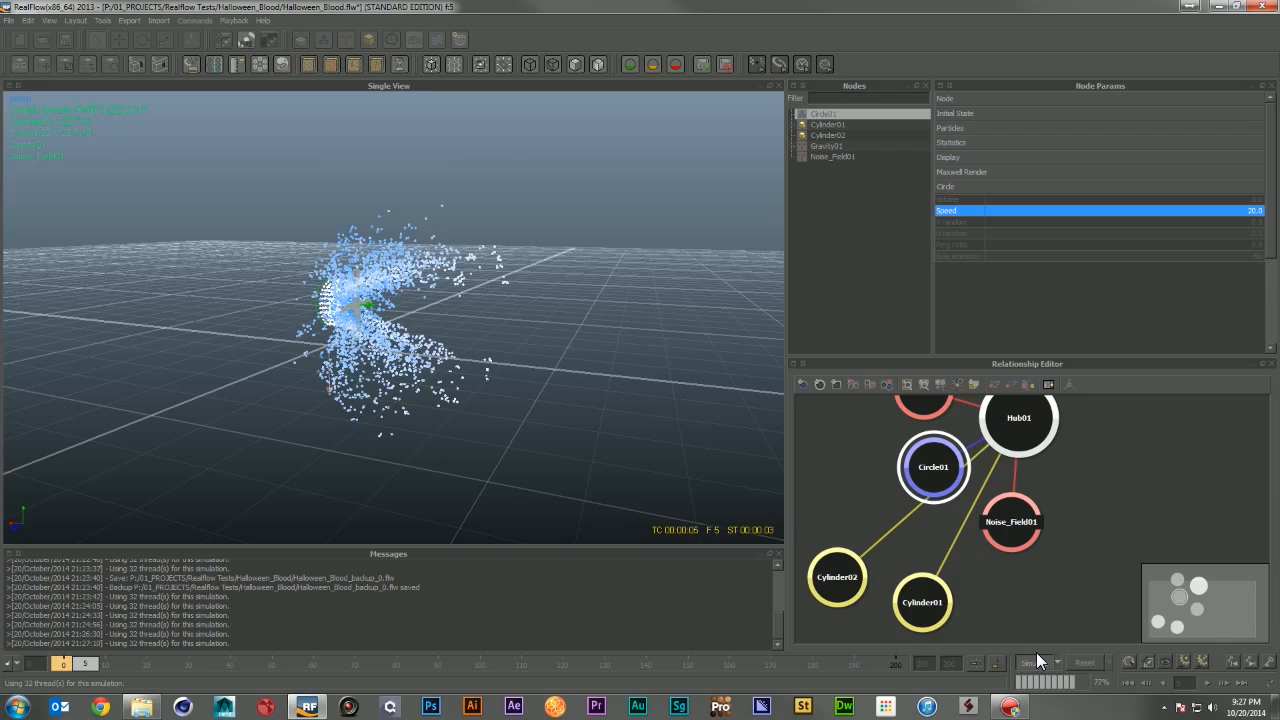
{"action": "left_click_drag", "start_coordinate": [588, 390], "coordinate": [502, 338], "text": "alt"}
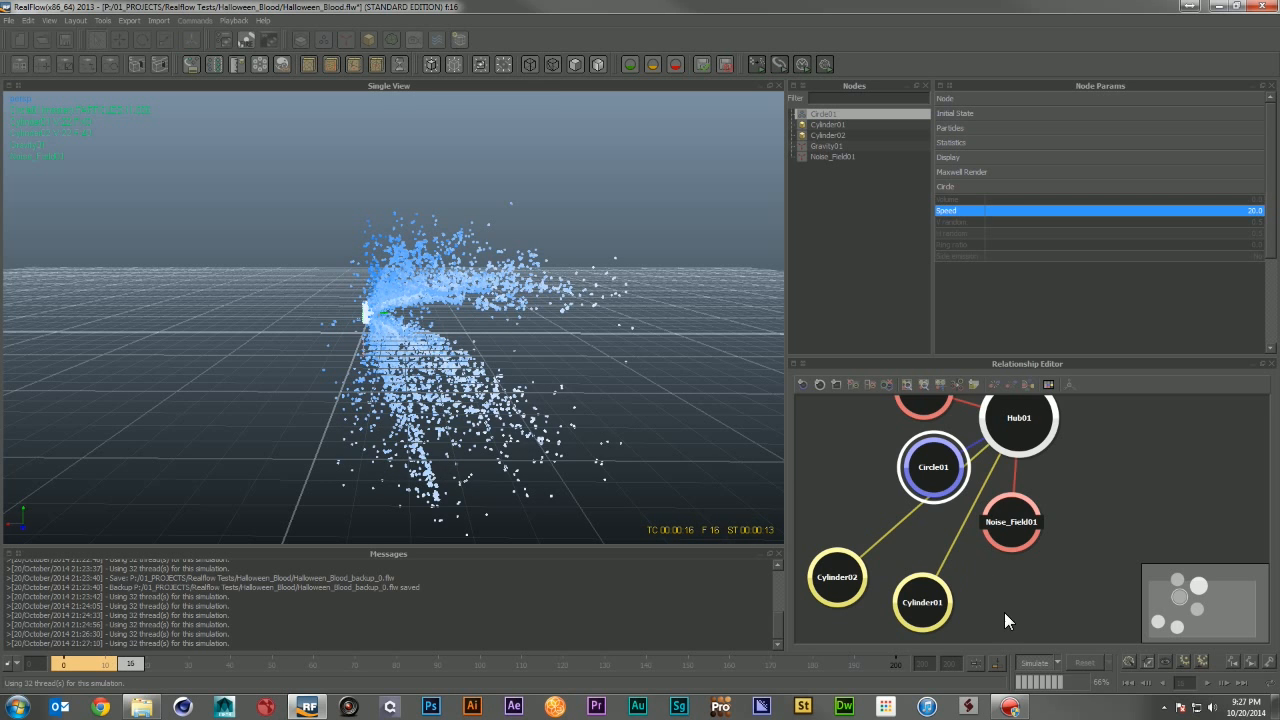
{"action": "left_click", "coordinate": [1046, 656]}
{"action": "left_click", "coordinate": [1090, 664]}
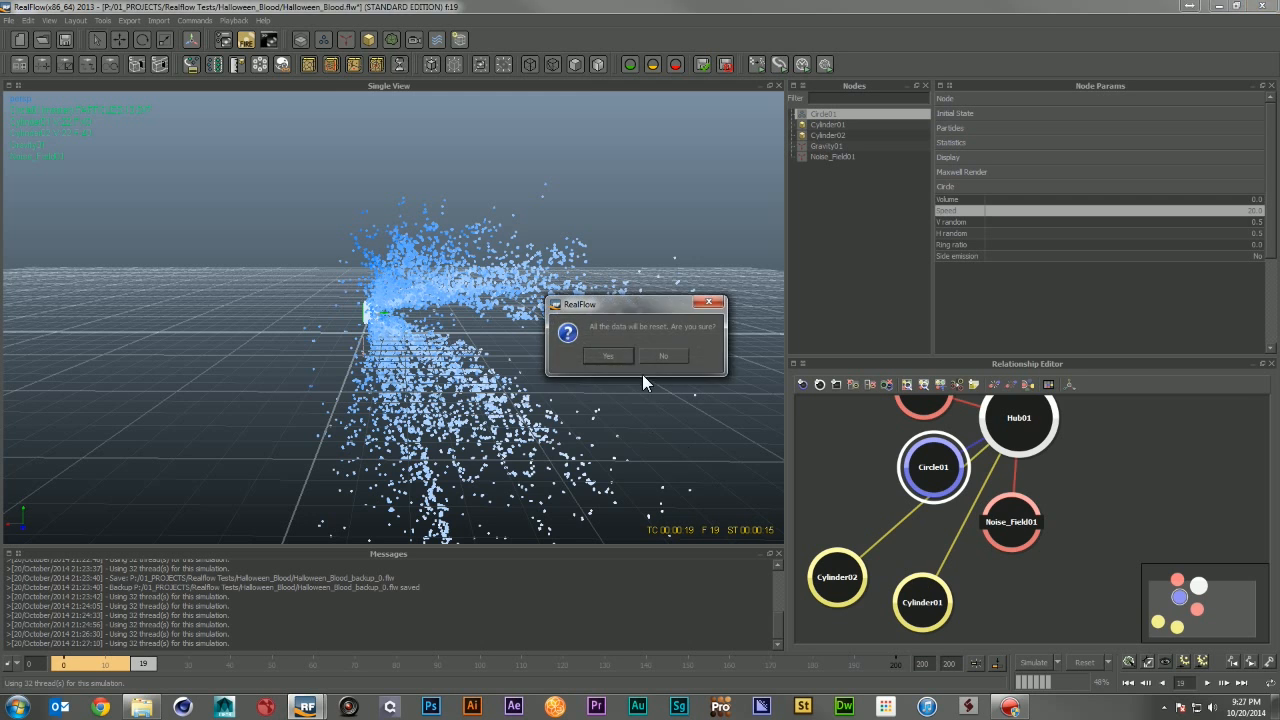
{"action": "left_click", "coordinate": [618, 356]}
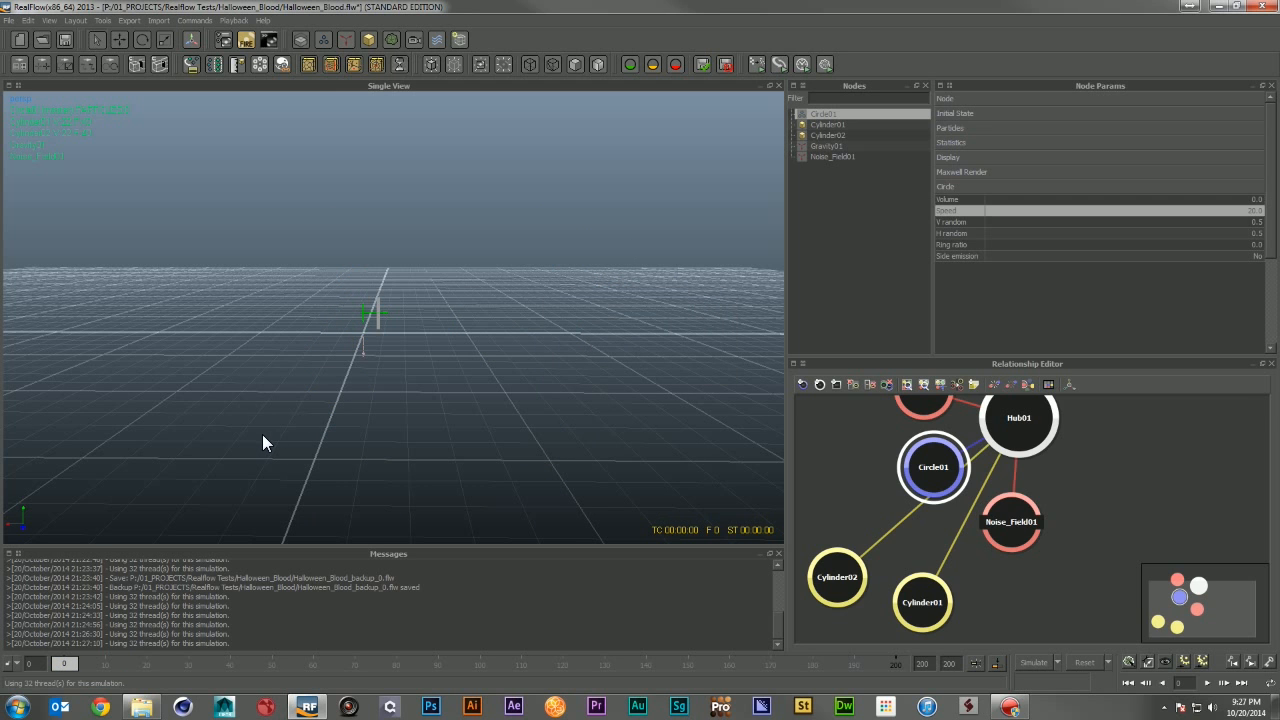
Step: Go to frame 5 and add a key for the emitter's speed of 20
{"action": "left_click_drag", "start_coordinate": [322, 426], "coordinate": [288, 441], "text": "alt"}
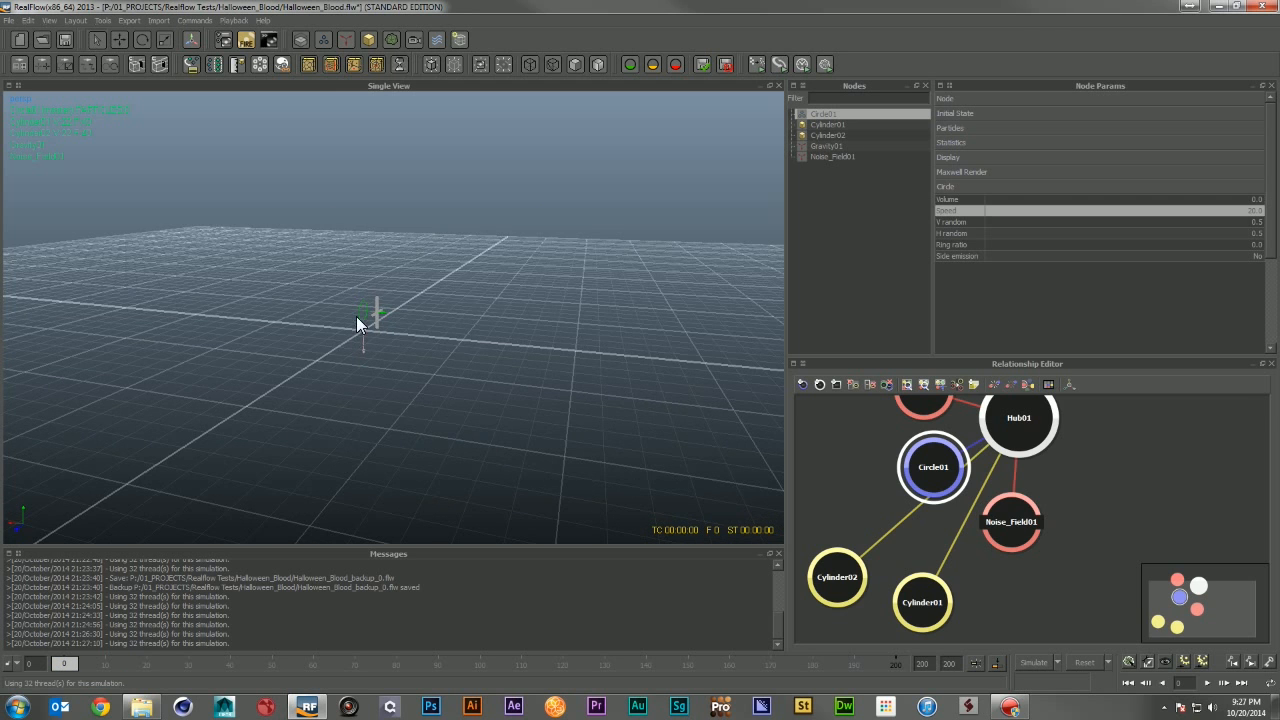
{"action": "right_click_drag", "start_coordinate": [358, 306], "coordinate": [454, 318], "text": "alt"}
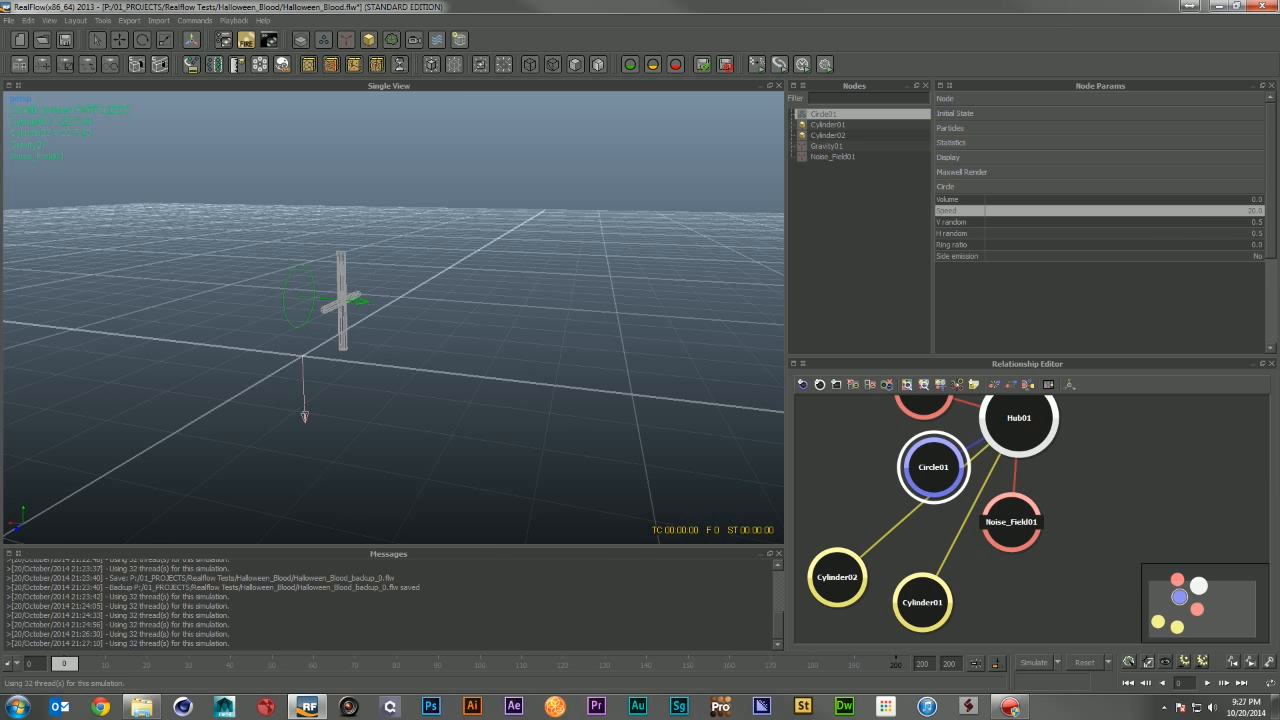
{"action": "left_click_drag", "start_coordinate": [63, 670], "coordinate": [86, 678]}
{"action": "right_click", "coordinate": [1177, 209]}
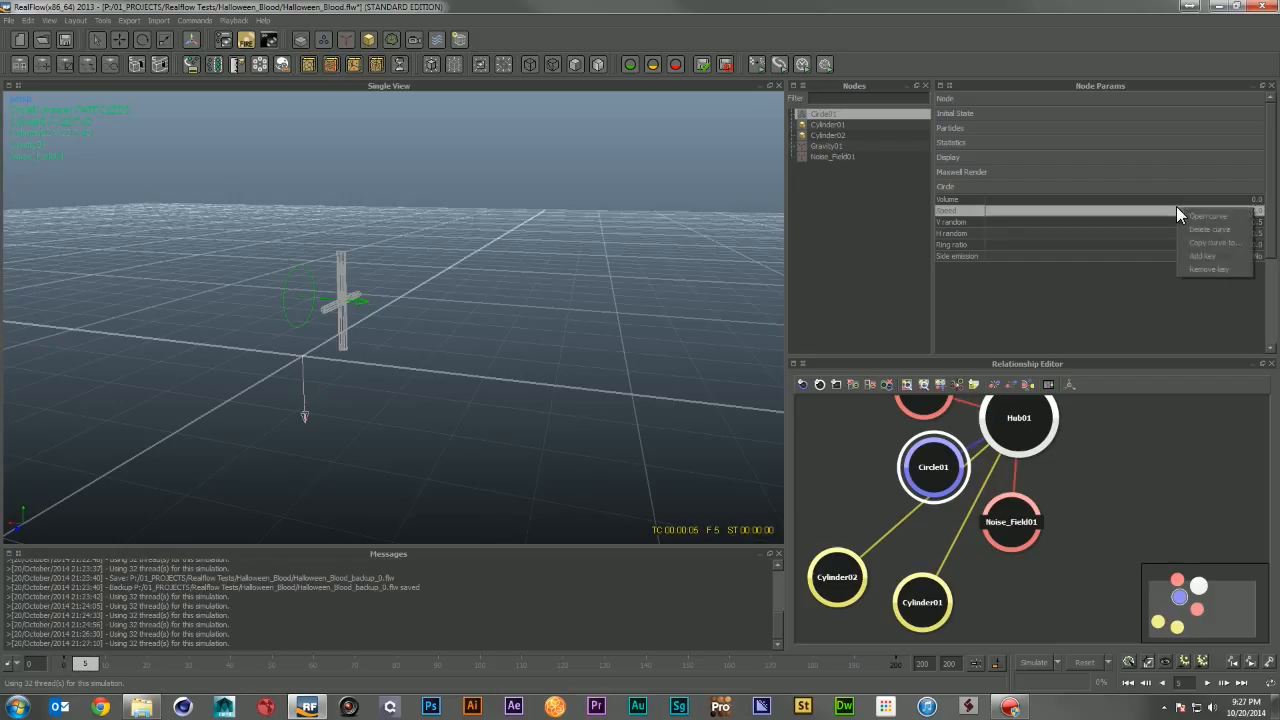
{"action": "left_click", "coordinate": [1208, 258]}
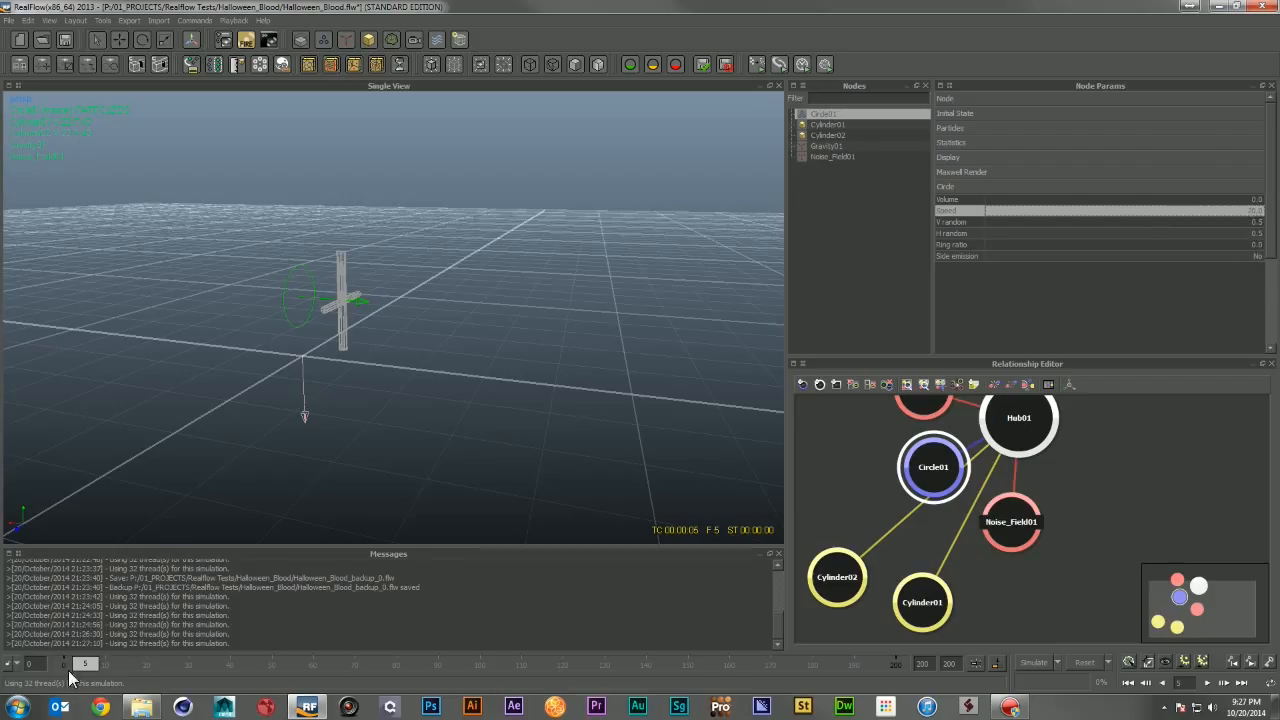
Step: Go to frame 6, set the emitter's speed to 0, and add a key for it
{"action": "left_click", "coordinate": [90, 672]}
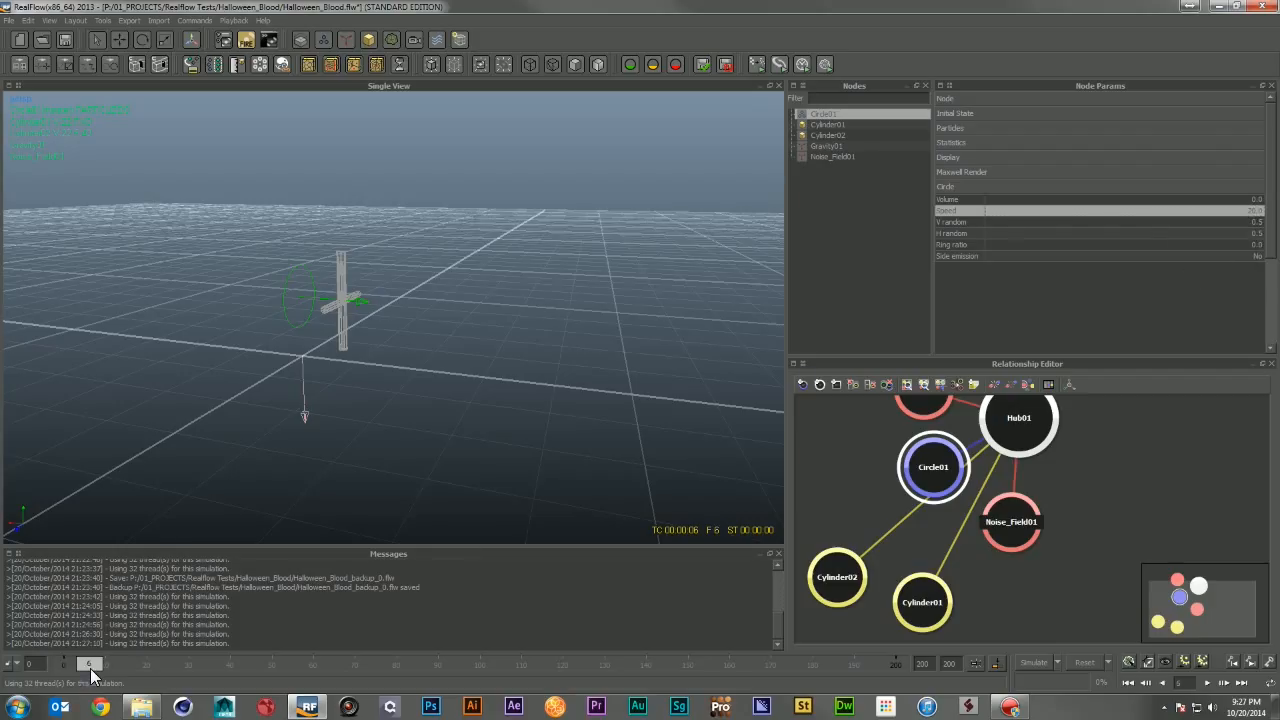
{"action": "left_click", "coordinate": [1239, 210]}
{"action": "type", "text": "0"}
{"action": "key", "text": "Return"}
{"action": "right_click", "coordinate": [1239, 210]}
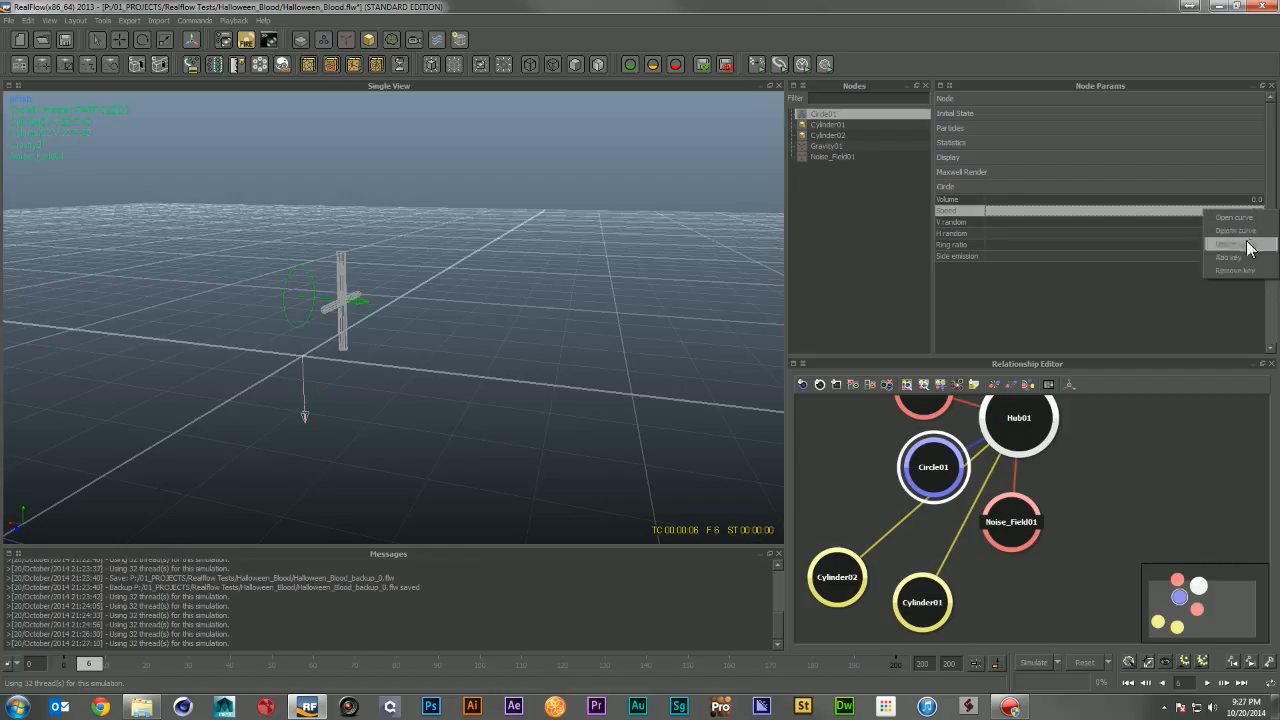
{"action": "left_click", "coordinate": [1237, 262]}
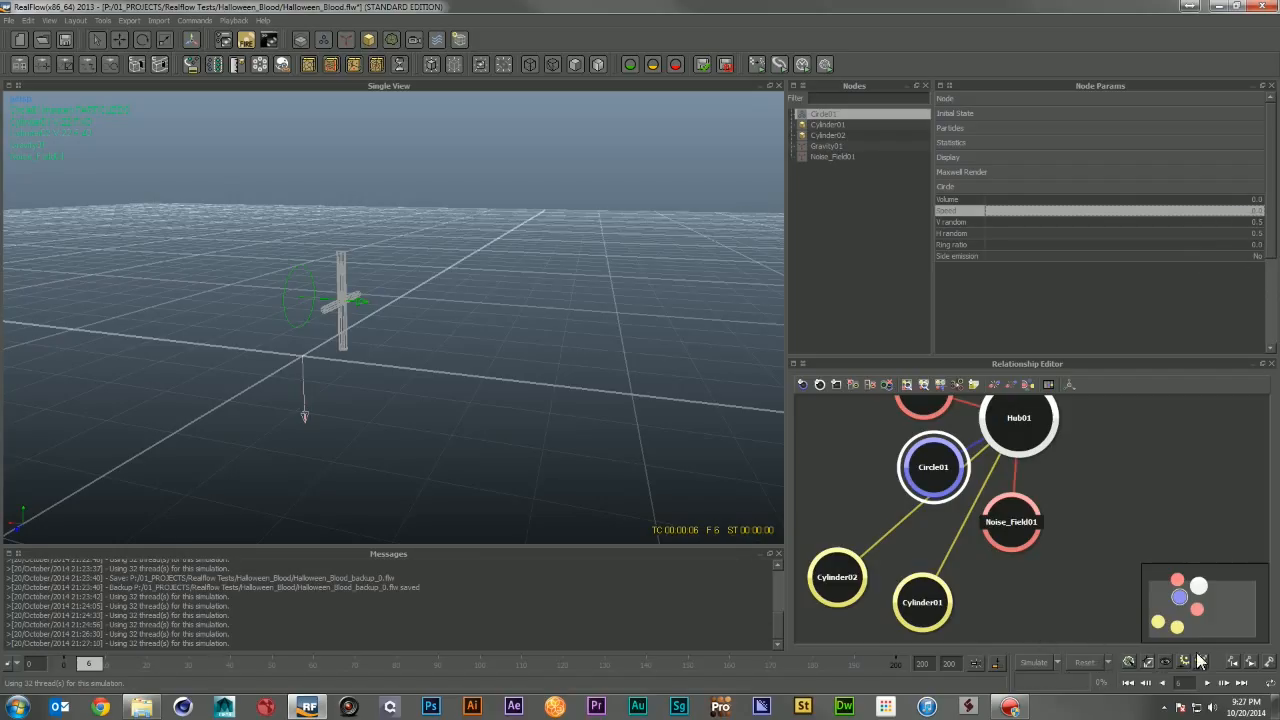
Step: Return to frame 0, run the simulation with the keyed speed, and orbit to inspect the burst of particles
{"action": "left_click", "coordinate": [1132, 683]}
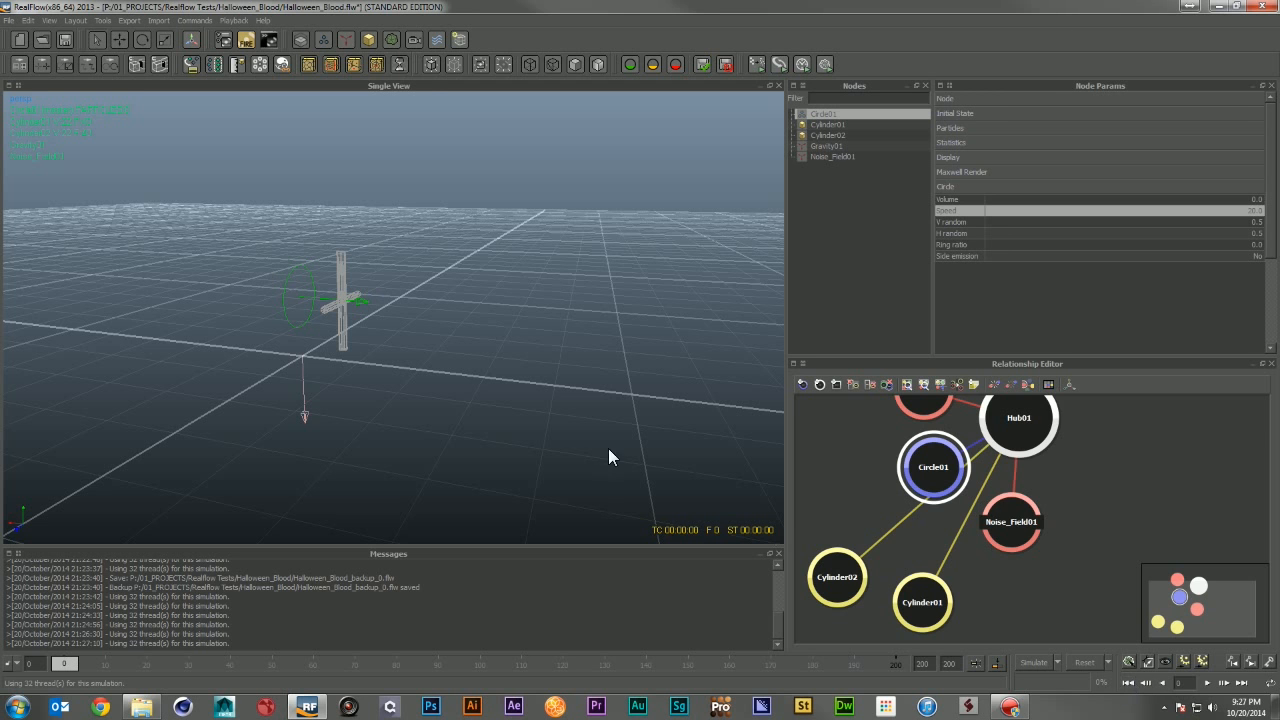
{"action": "scroll", "coordinate": [492, 388], "scroll_direction": "down", "scroll_amount": 5}
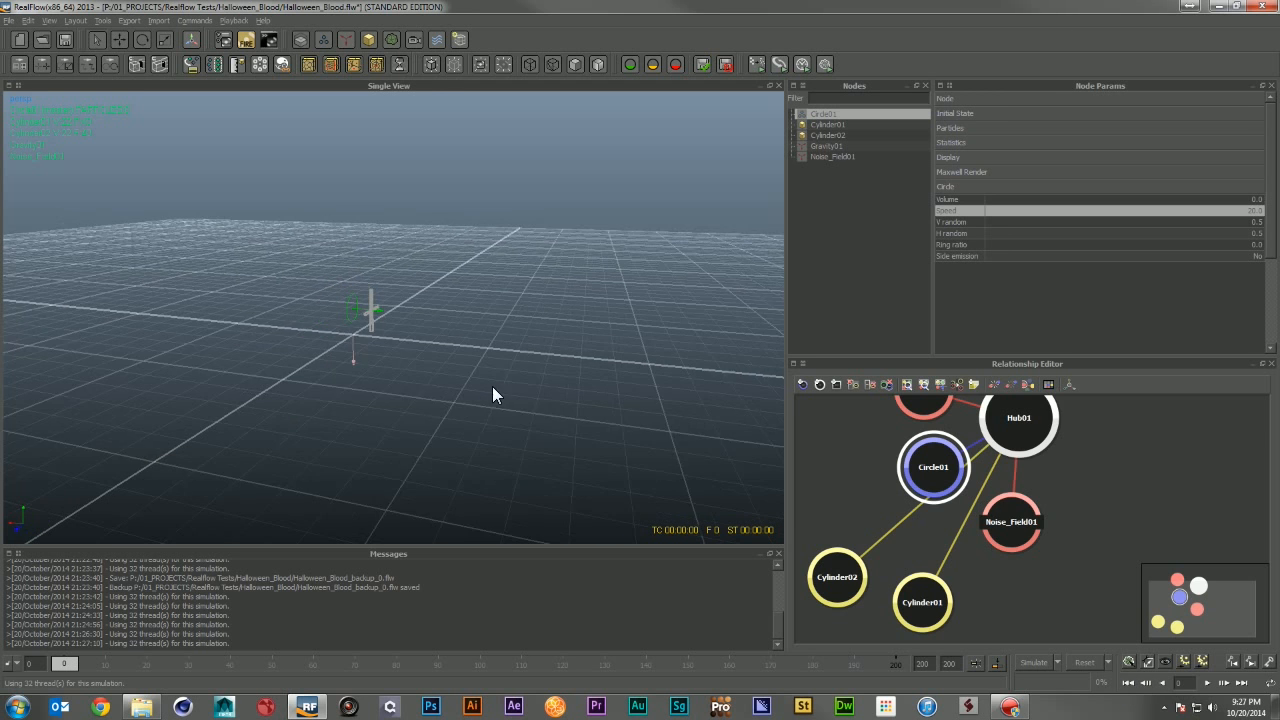
{"action": "left_click", "coordinate": [1040, 663]}
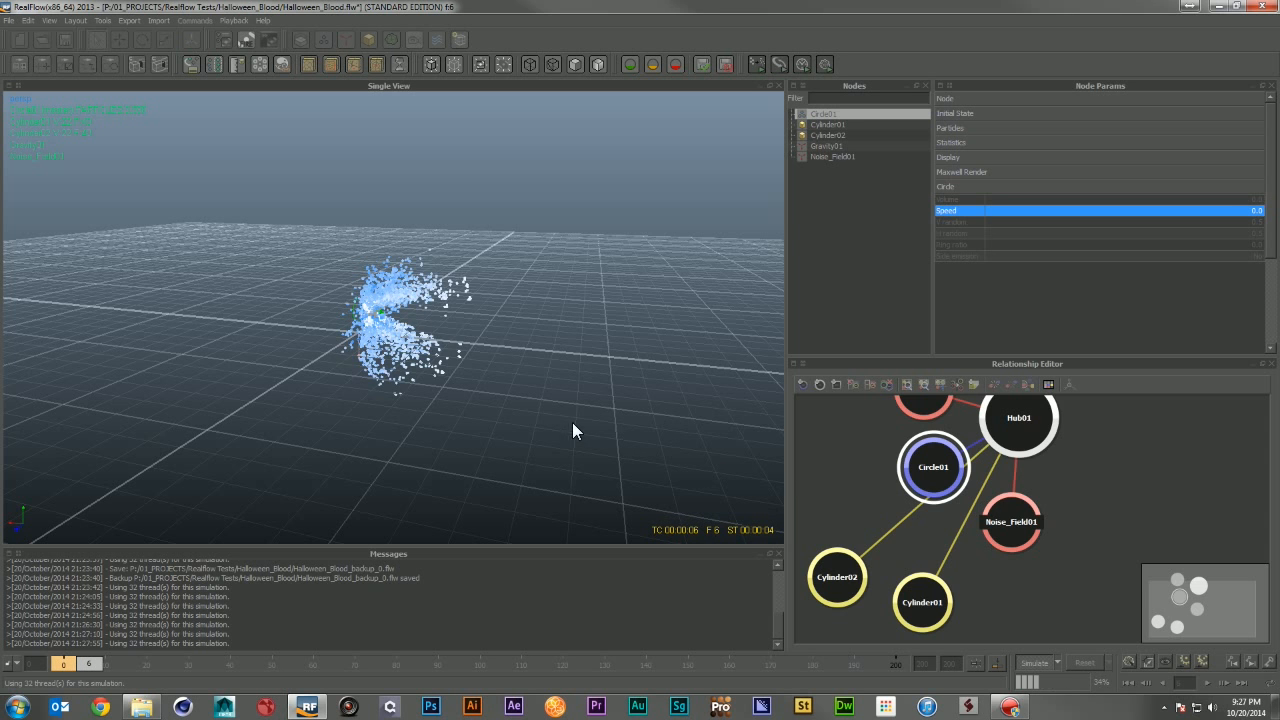
{"action": "left_click_drag", "start_coordinate": [368, 360], "coordinate": [422, 368], "text": "alt"}
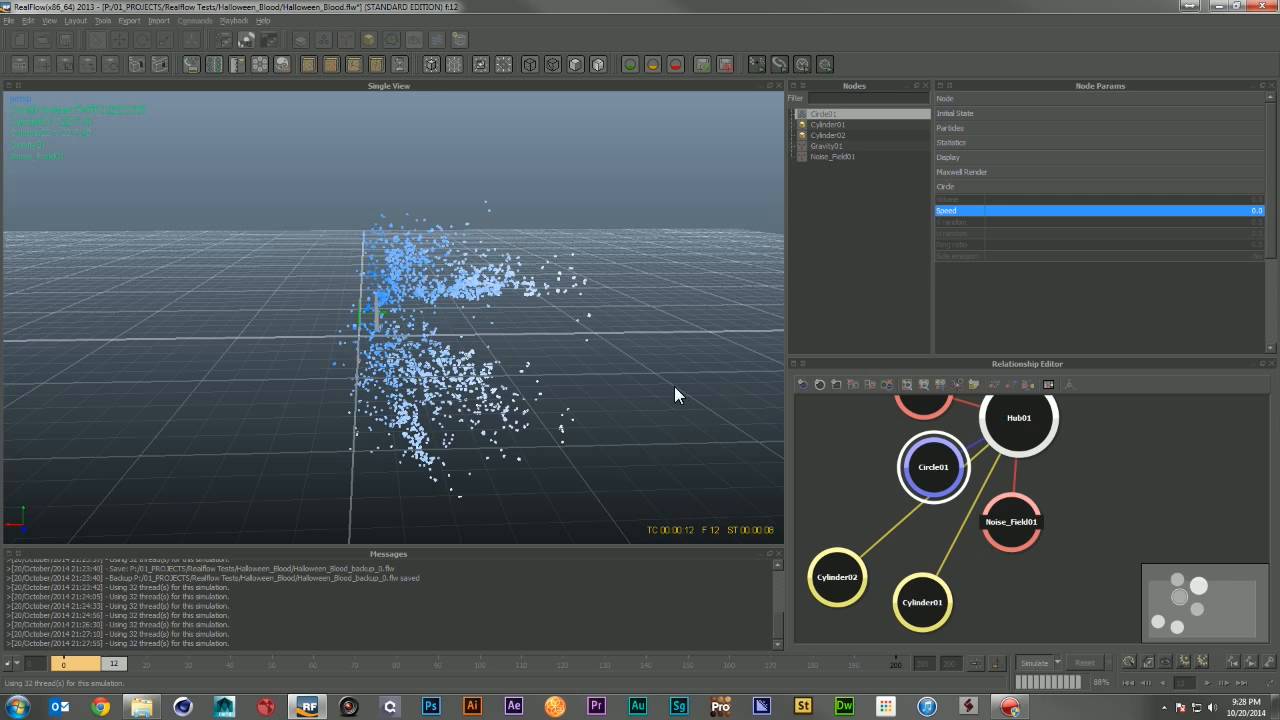
{"action": "right_click_drag", "start_coordinate": [674, 386], "coordinate": [628, 366], "text": "alt"}
{"action": "left_click_drag", "start_coordinate": [628, 366], "coordinate": [516, 368], "text": "alt"}
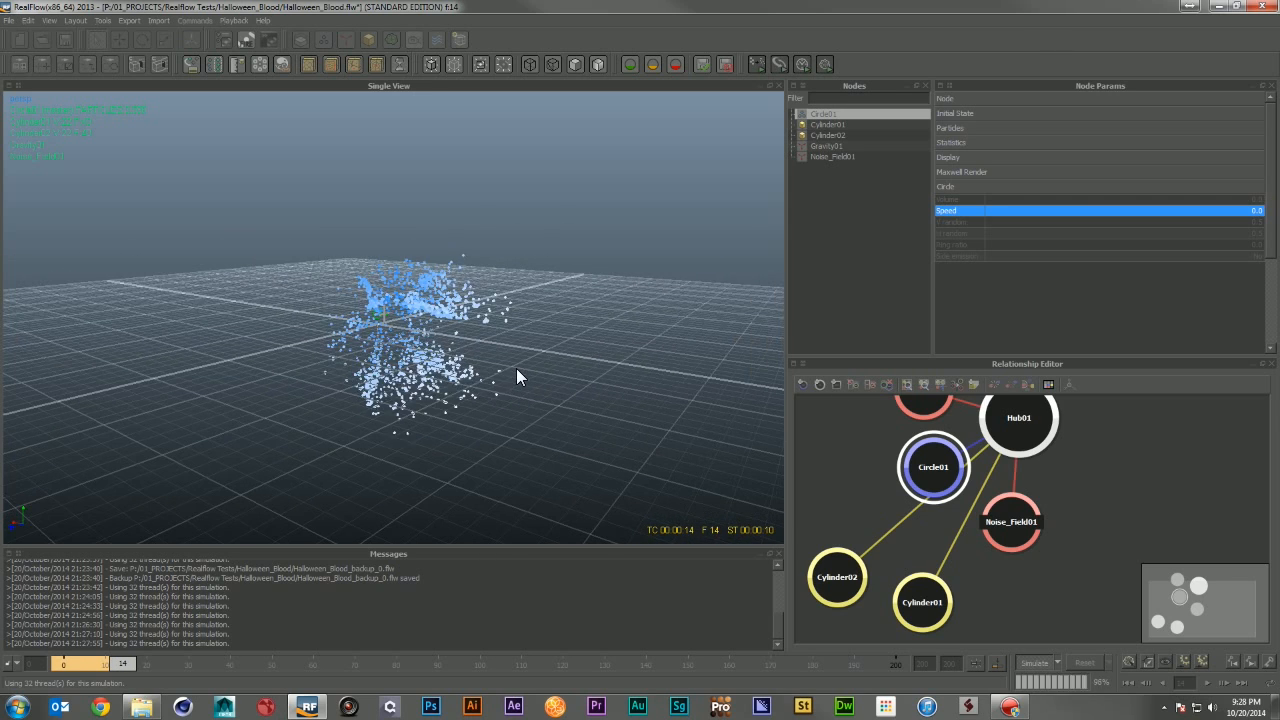
{"action": "left_click_drag", "start_coordinate": [576, 403], "coordinate": [551, 391], "text": "alt"}
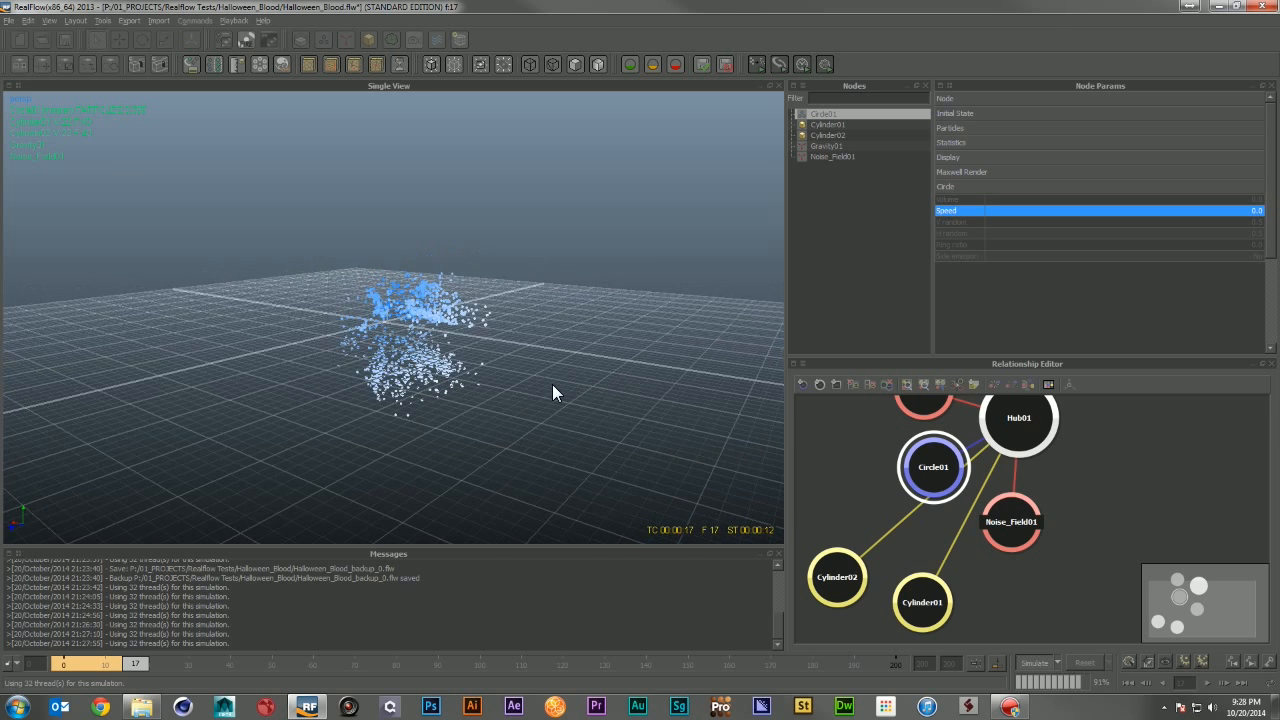
{"action": "left_click_drag", "start_coordinate": [457, 397], "coordinate": [537, 403], "text": "alt"}
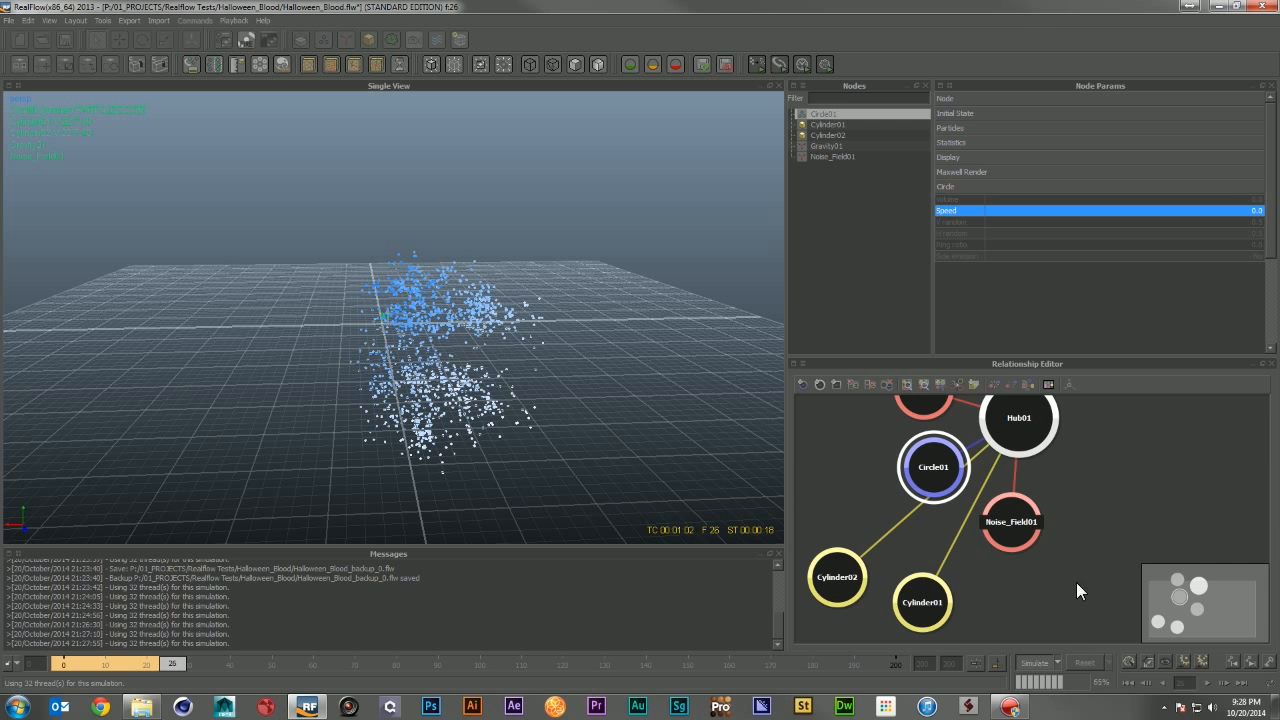
{"action": "left_click", "coordinate": [1036, 662]}
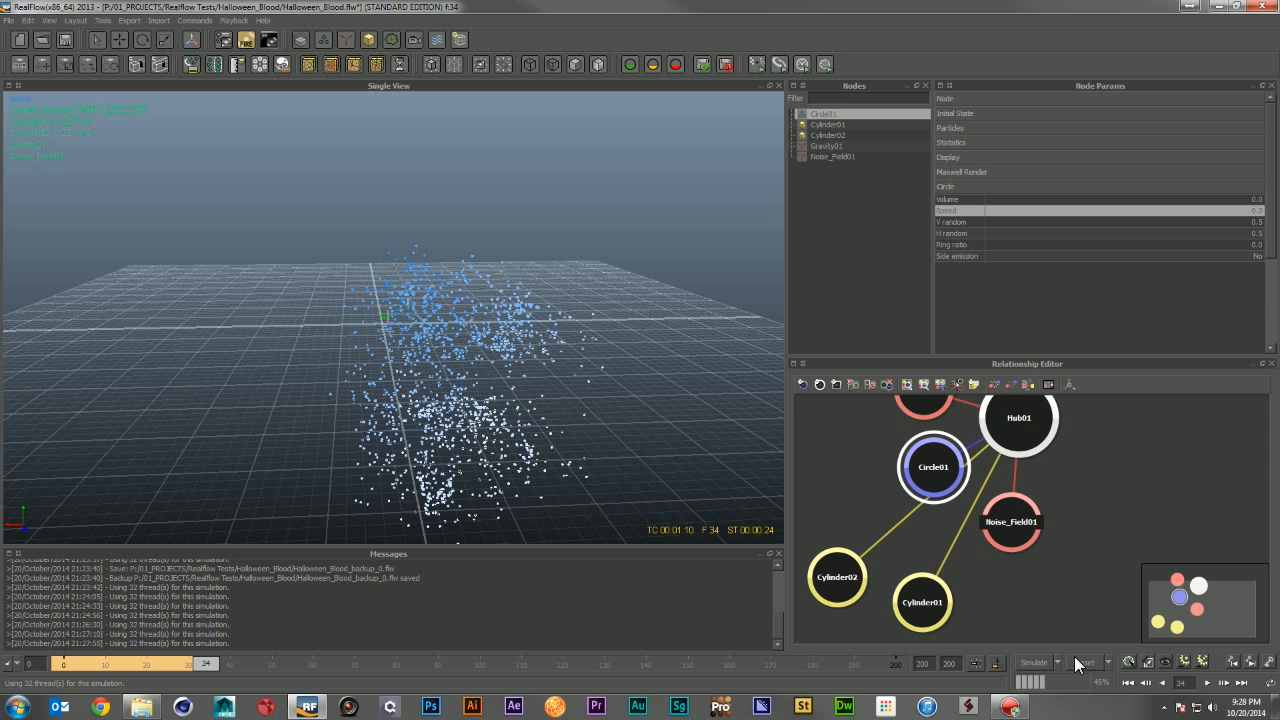
{"action": "left_click_drag", "start_coordinate": [745, 440], "coordinate": [506, 431], "text": "alt"}
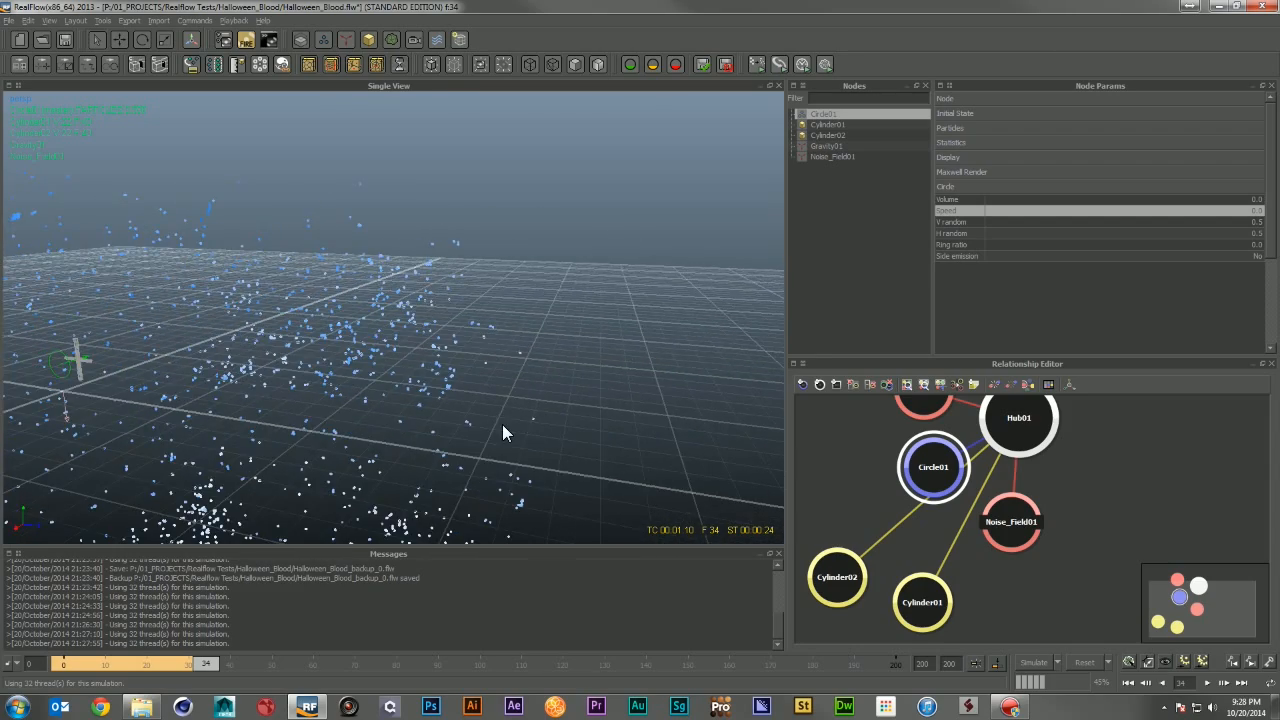
{"action": "left_click", "coordinate": [1037, 662]}
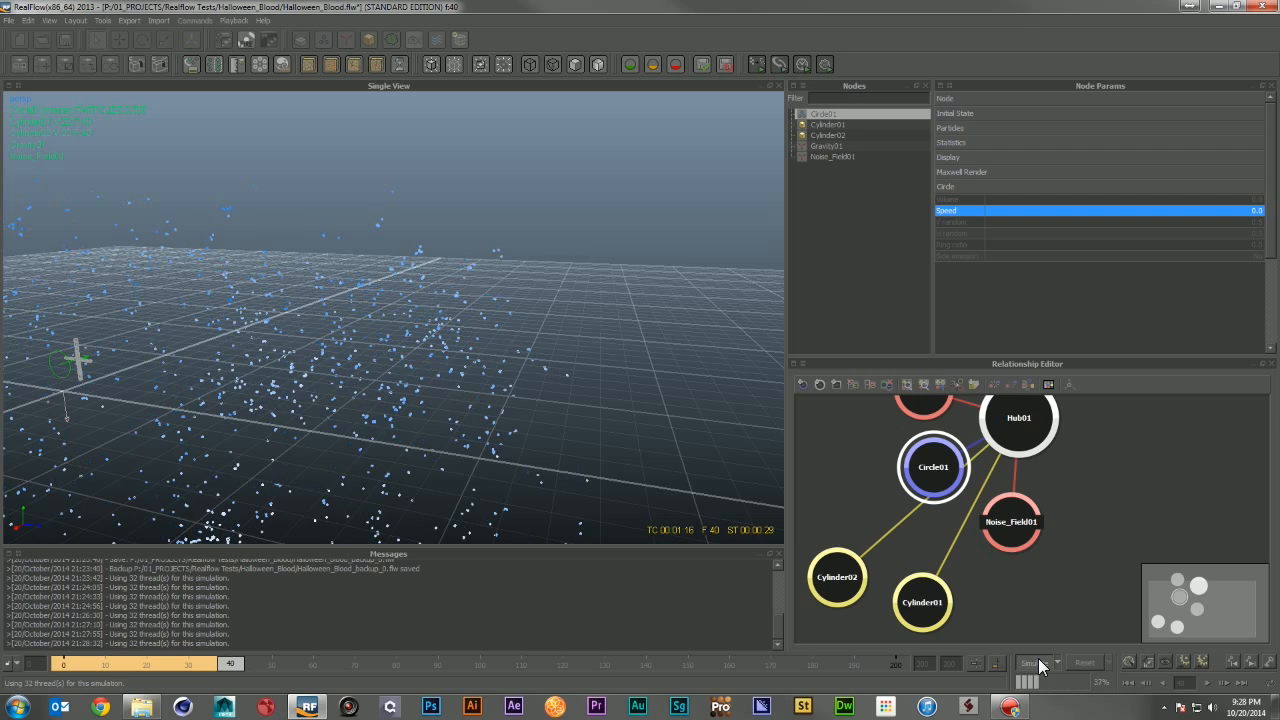
{"action": "left_click", "coordinate": [1038, 662]}
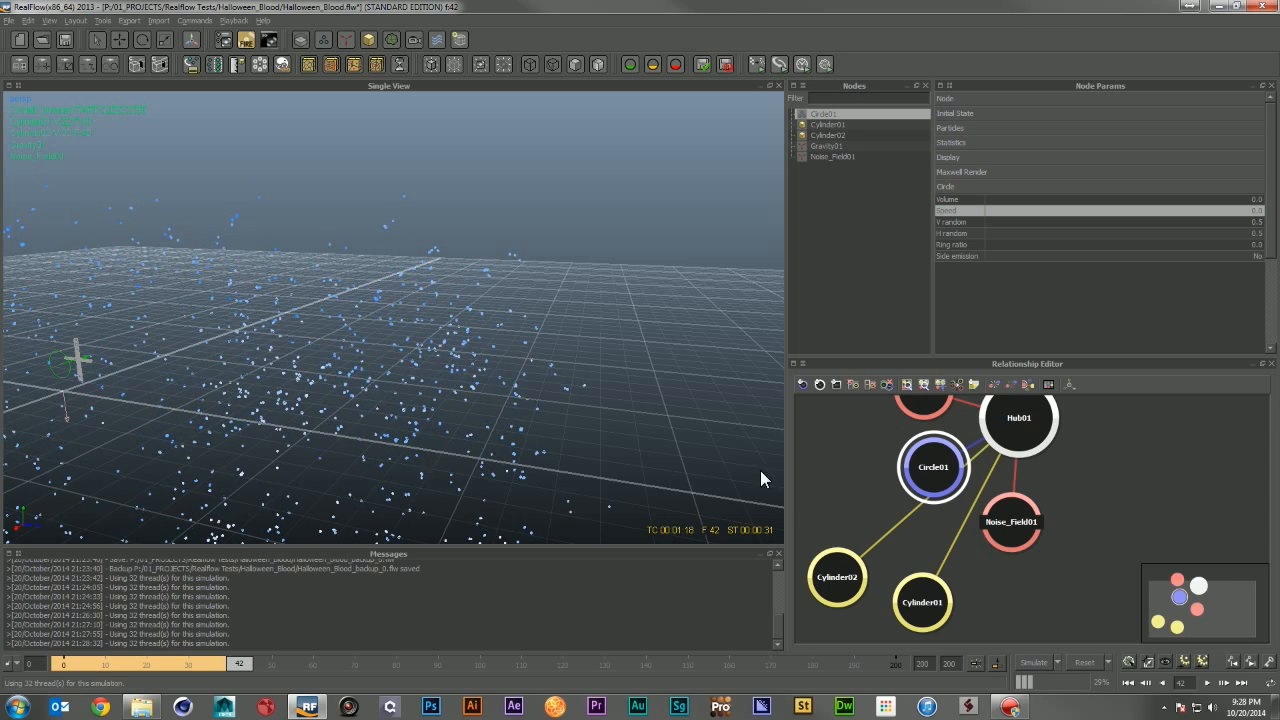
{"action": "left_click_drag", "start_coordinate": [760, 470], "coordinate": [542, 325], "text": "alt"}
Step: Add a k Volume daemon, fit it to the scene, and reset the simulation
{"action": "left_click", "coordinate": [355, 41]}
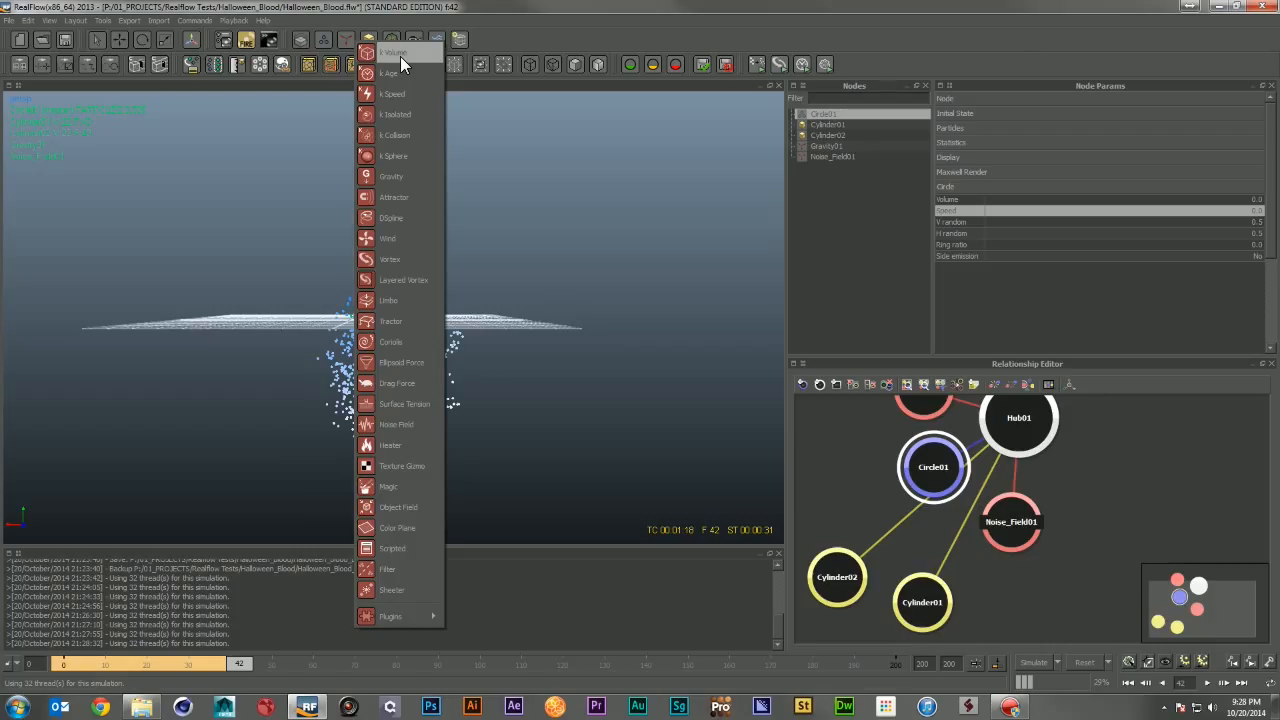
{"action": "left_click", "coordinate": [395, 53]}
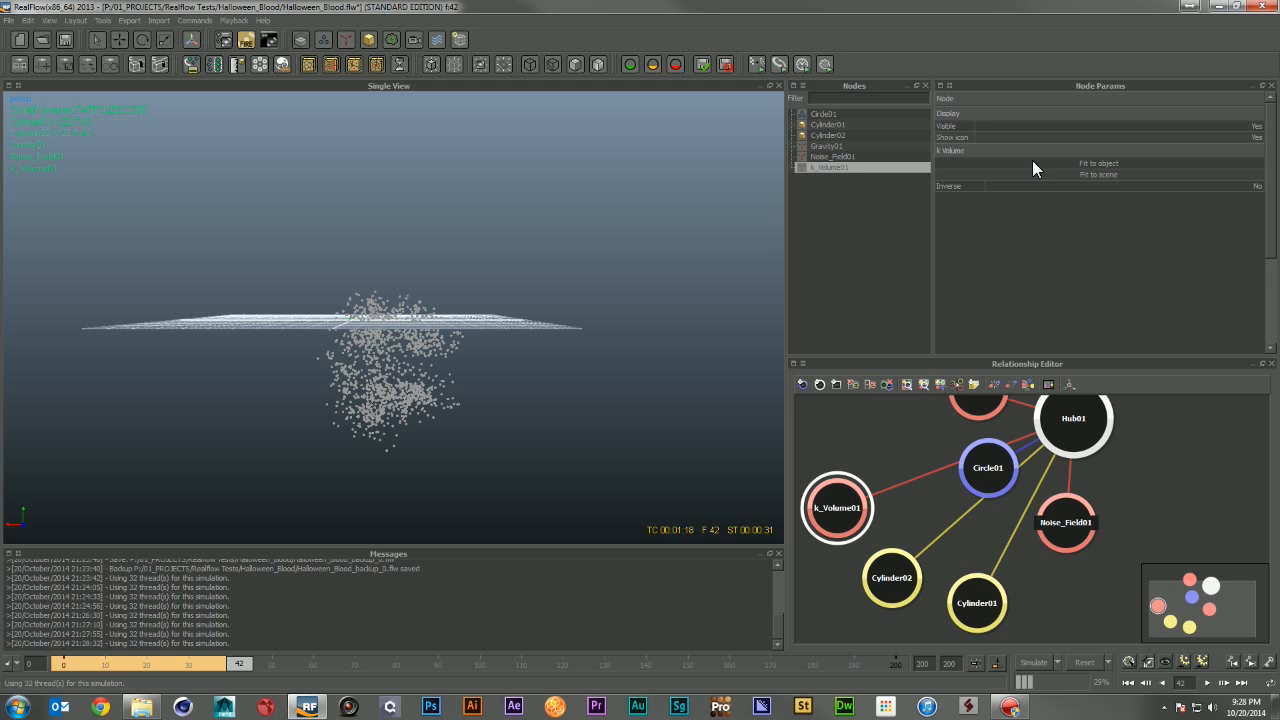
{"action": "left_click", "coordinate": [1099, 174]}
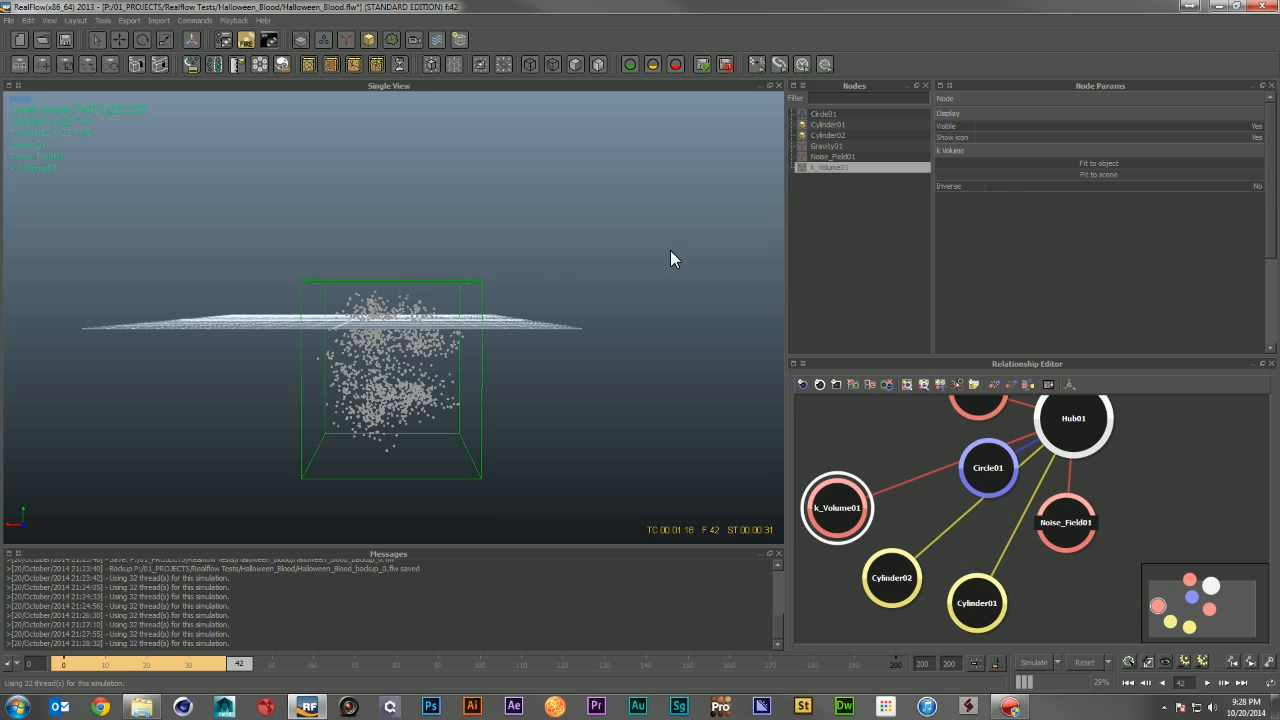
{"action": "left_click_drag", "start_coordinate": [671, 258], "coordinate": [697, 295], "text": "alt"}
{"action": "right_click_drag", "start_coordinate": [440, 276], "coordinate": [522, 320], "text": "alt"}
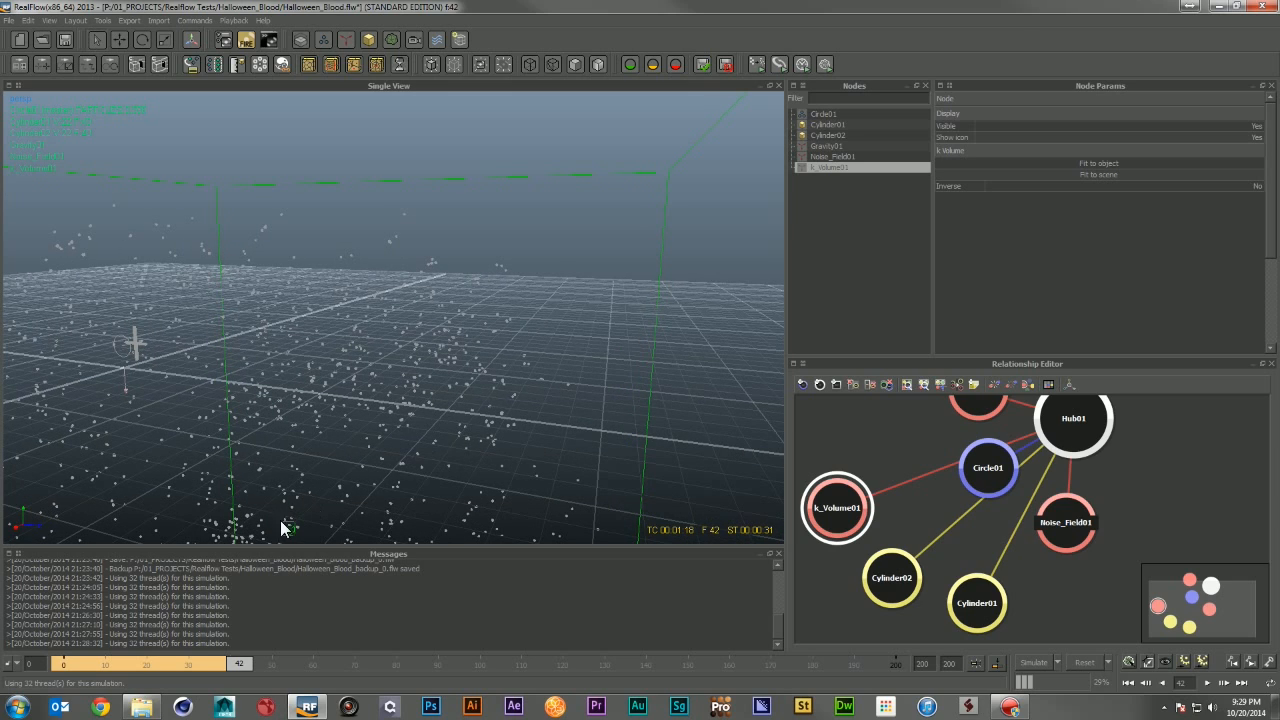
{"action": "right_click_drag", "start_coordinate": [703, 354], "coordinate": [501, 342], "text": "alt"}
{"action": "left_click_drag", "start_coordinate": [500, 347], "coordinate": [530, 381], "text": "alt"}
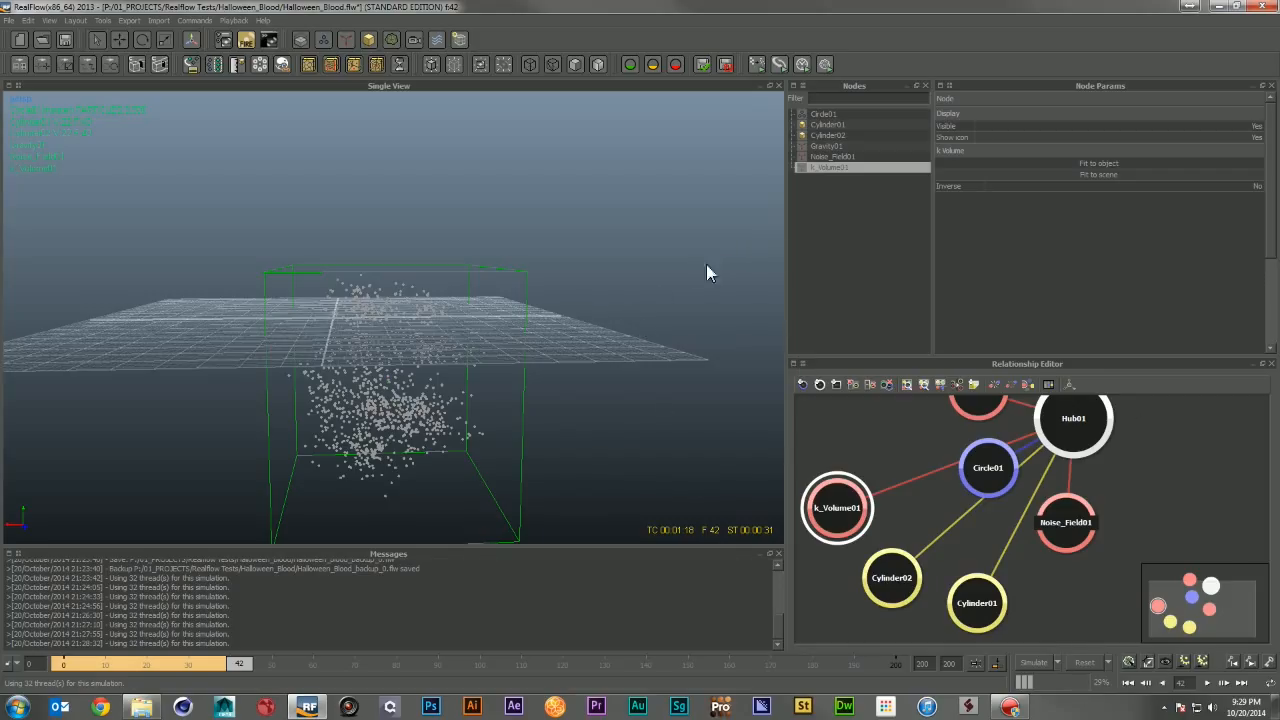
{"action": "left_click", "coordinate": [1084, 664]}
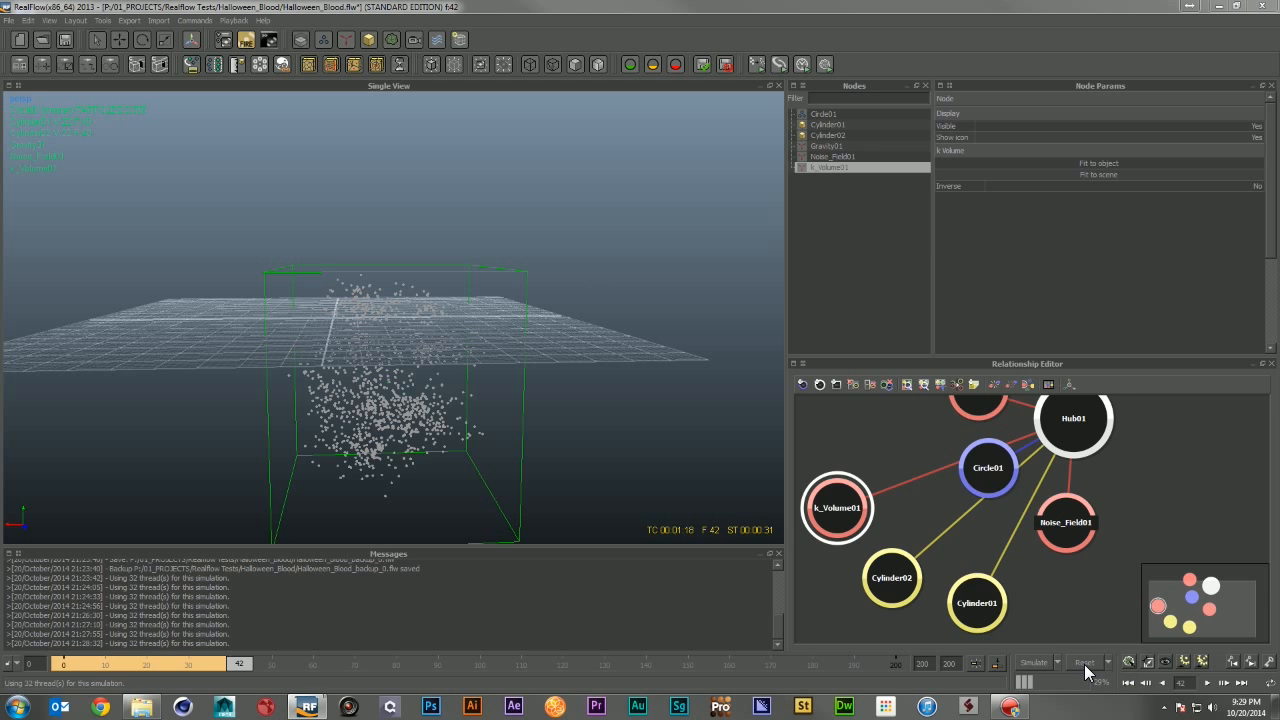
Step: Select the k Volume daemon and scale its box larger around the grid and emitter
{"action": "left_click", "coordinate": [610, 357]}
{"action": "left_click_drag", "start_coordinate": [571, 303], "coordinate": [531, 309], "text": "alt"}
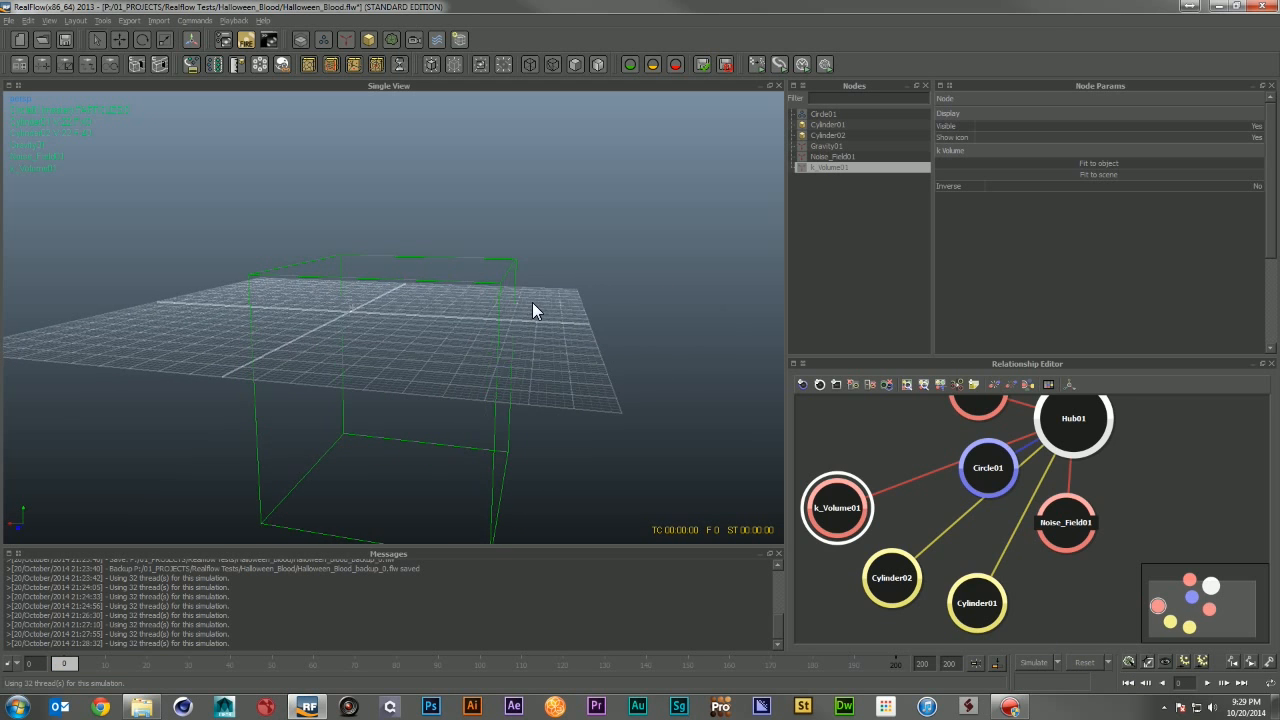
{"action": "left_click", "coordinate": [493, 314]}
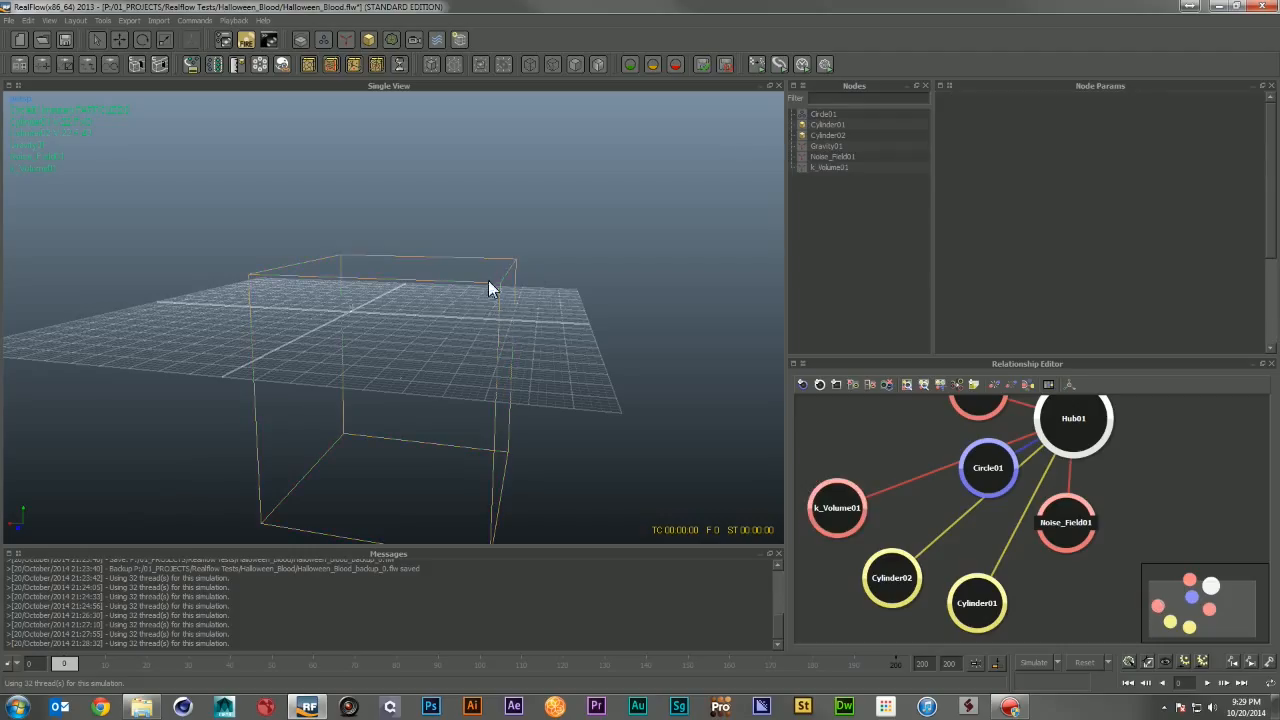
{"action": "left_click", "coordinate": [484, 290]}
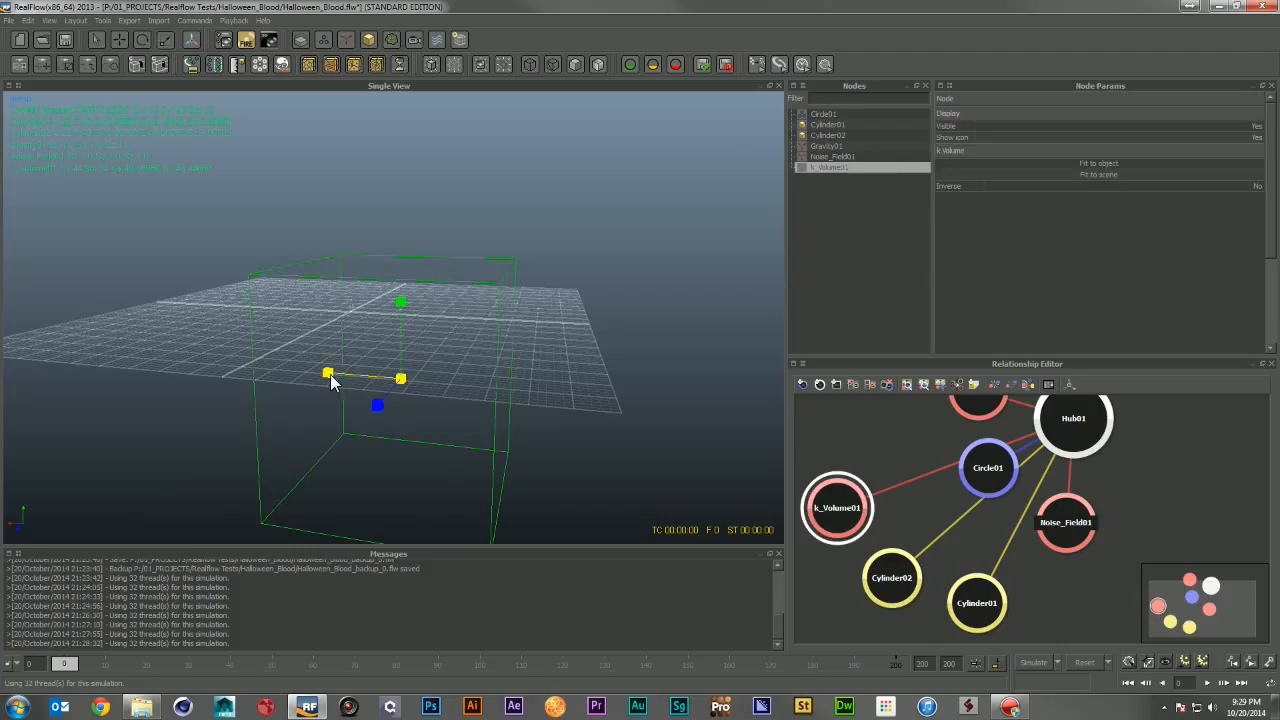
{"action": "left_click_drag", "start_coordinate": [330, 374], "coordinate": [238, 356]}
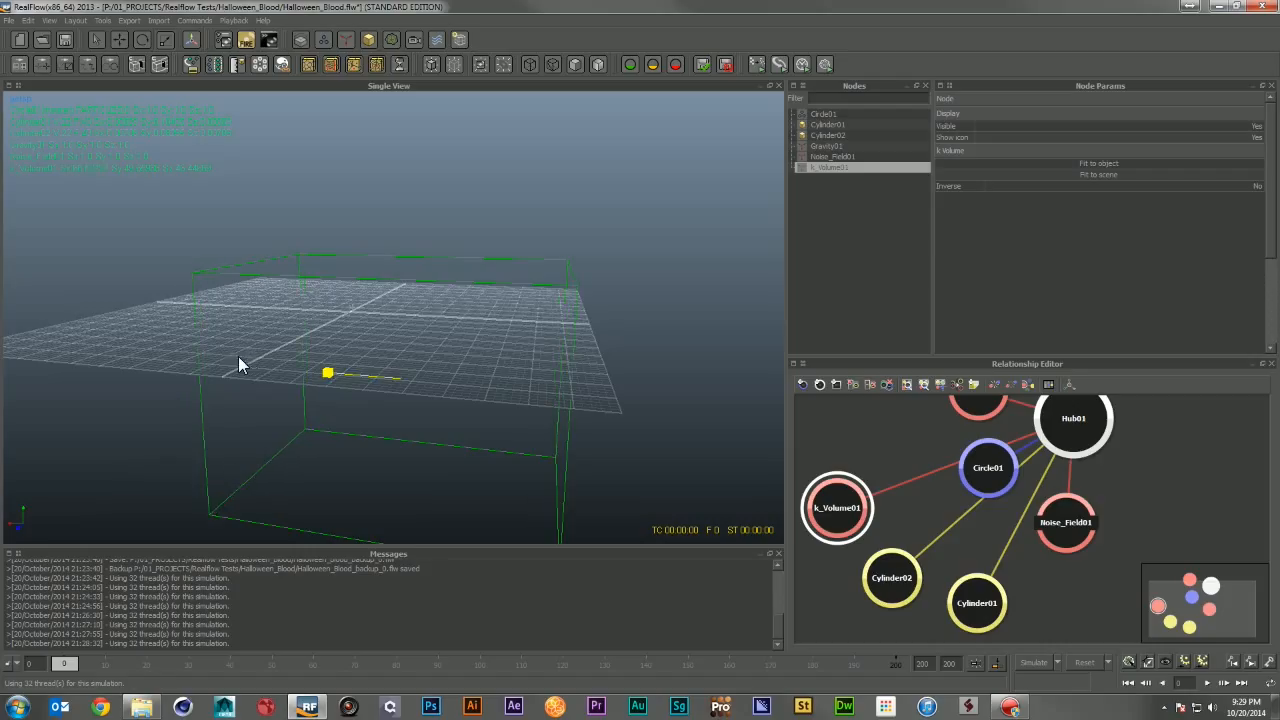
{"action": "left_click_drag", "start_coordinate": [380, 406], "coordinate": [328, 456]}
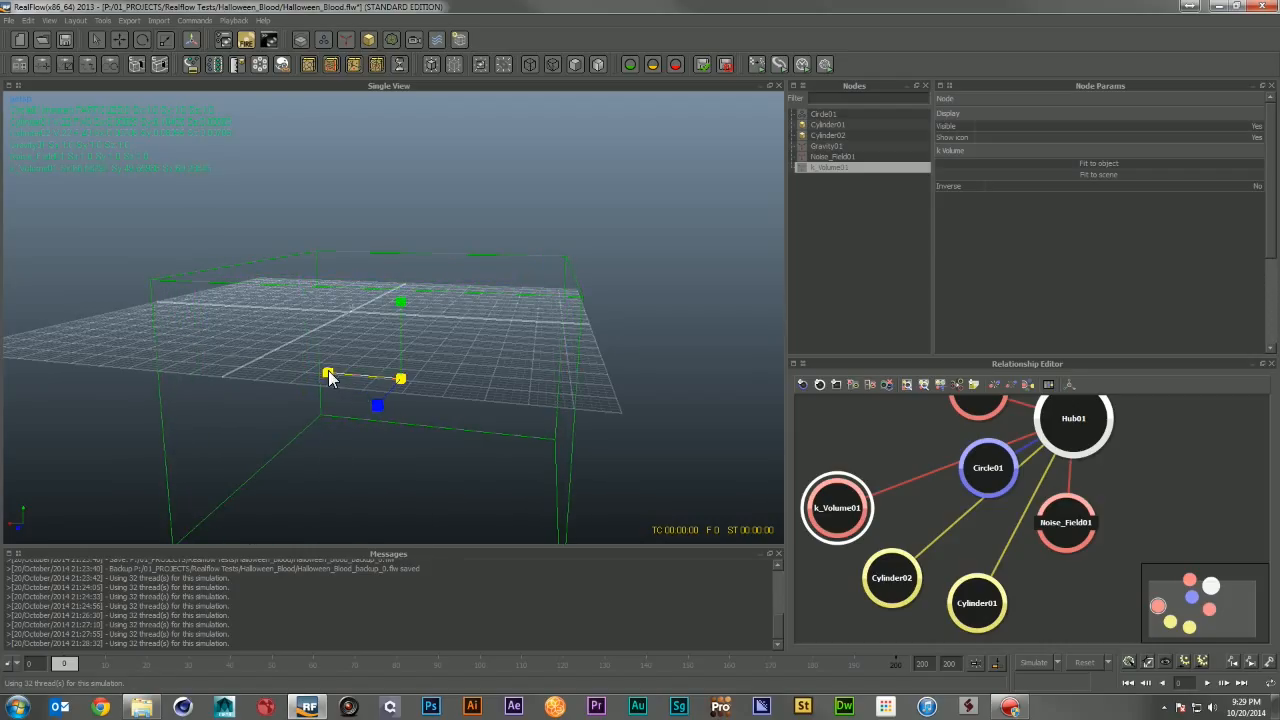
{"action": "key", "text": "w"}
{"action": "left_click_drag", "start_coordinate": [330, 375], "coordinate": [502, 389]}
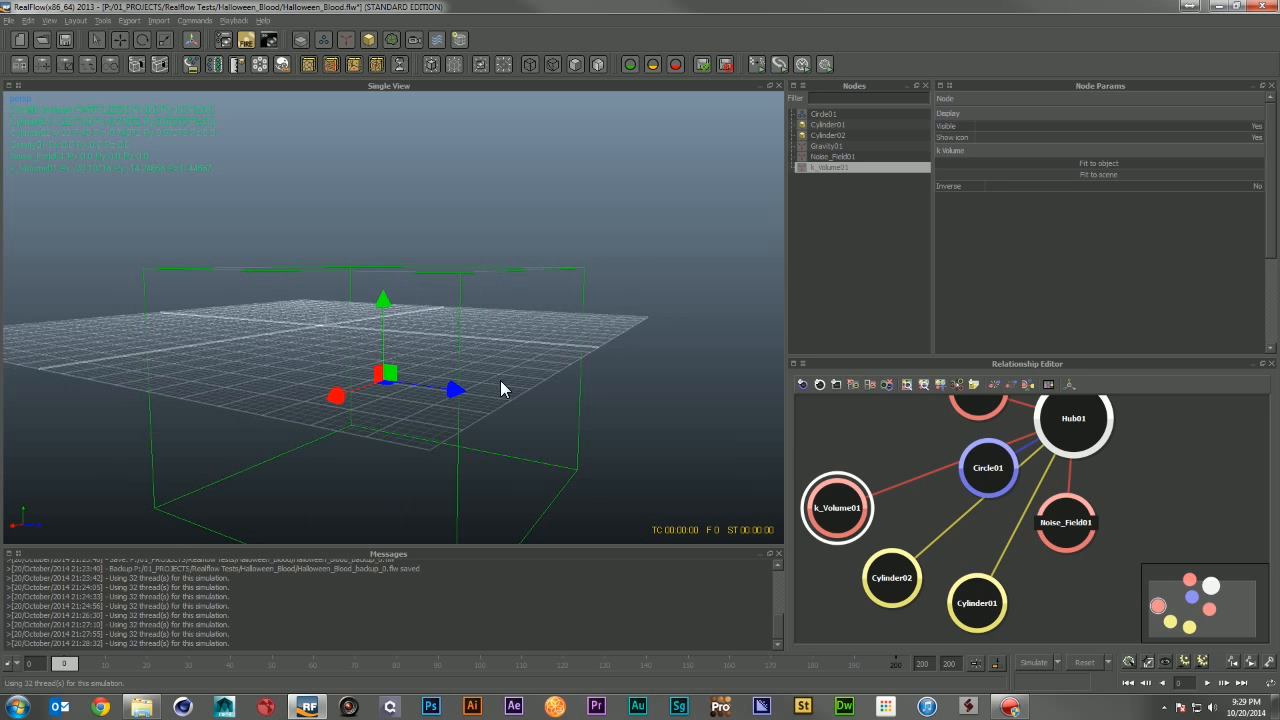
{"action": "left_click_drag", "start_coordinate": [590, 380], "coordinate": [534, 406], "text": "alt"}
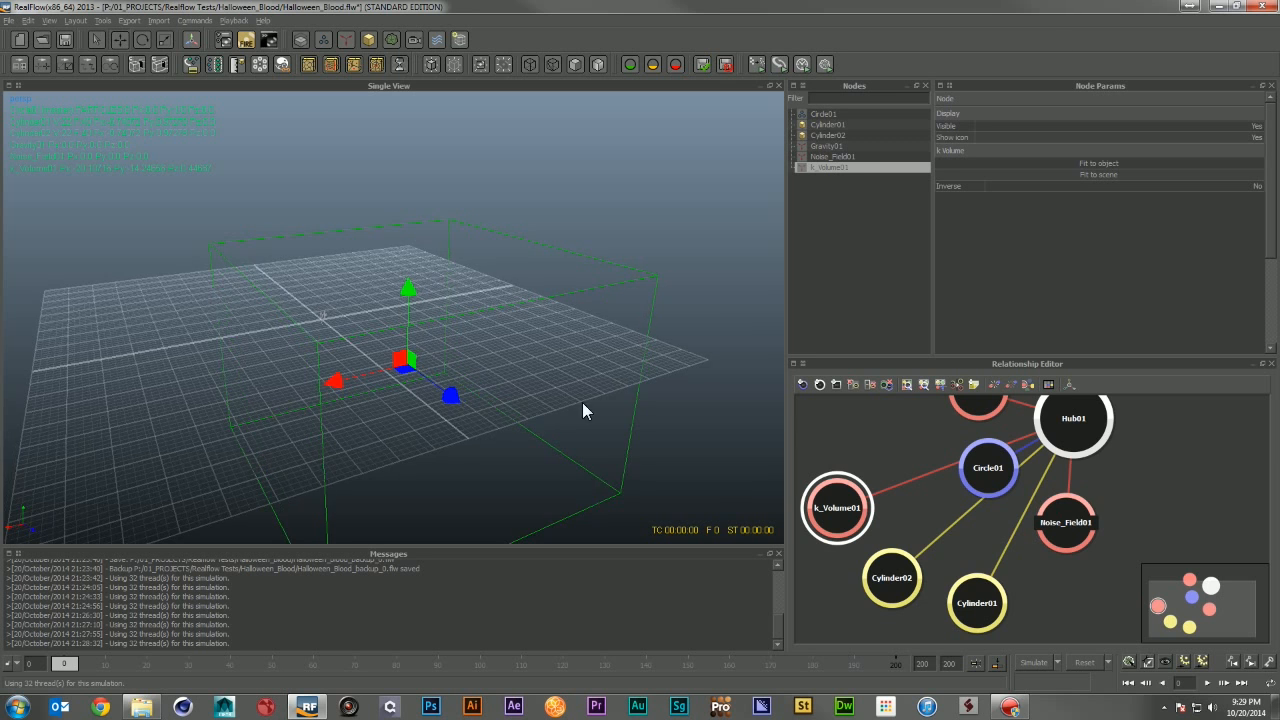
{"action": "right_click_drag", "start_coordinate": [582, 402], "coordinate": [548, 390], "text": "alt"}
{"action": "left_click_drag", "start_coordinate": [548, 390], "coordinate": [446, 386], "text": "alt"}
{"action": "right_click_drag", "start_coordinate": [446, 386], "coordinate": [570, 372], "text": "alt"}
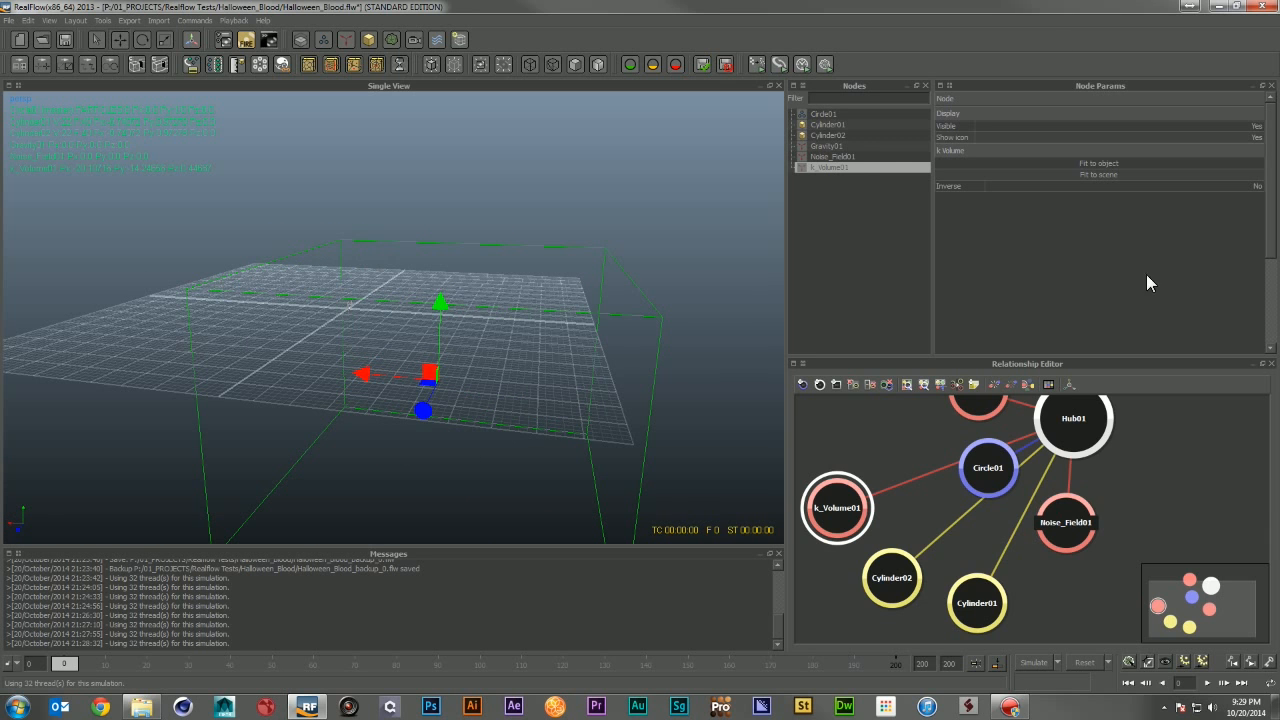
Step: Set the Circle01 emitter's particle Resolution to 30
{"action": "left_click", "coordinate": [827, 114]}
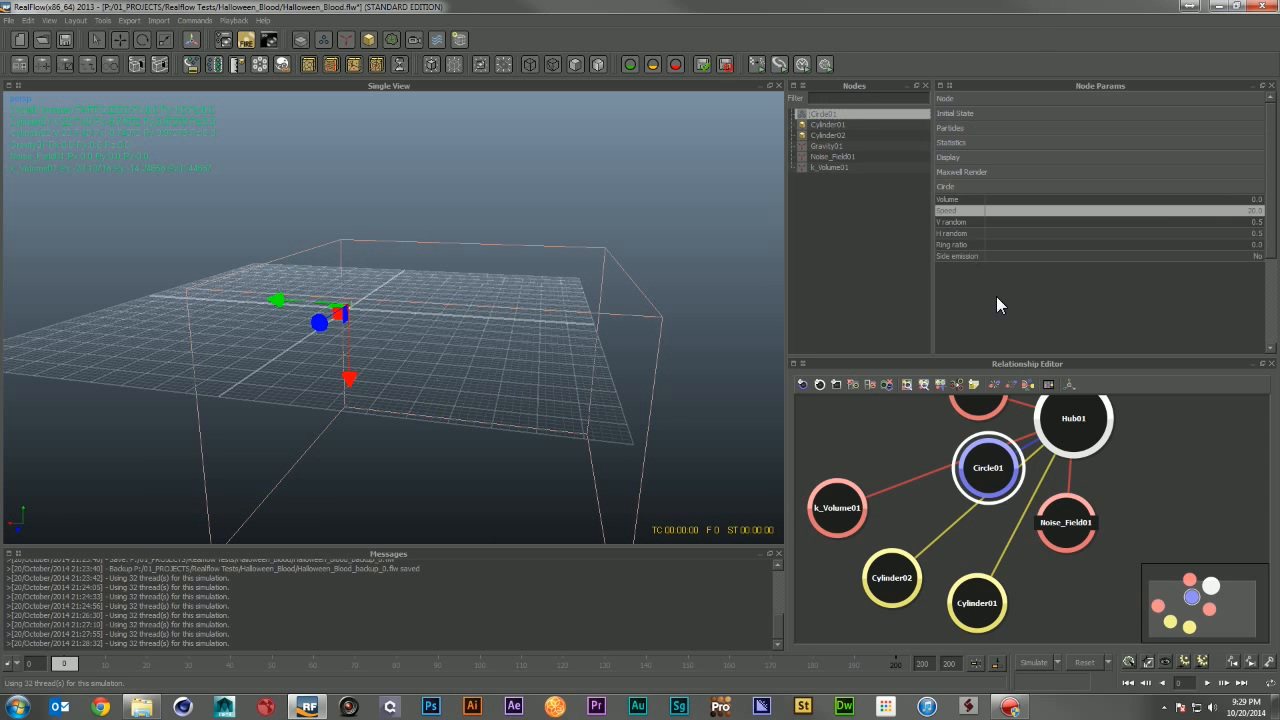
{"action": "left_click", "coordinate": [1016, 128]}
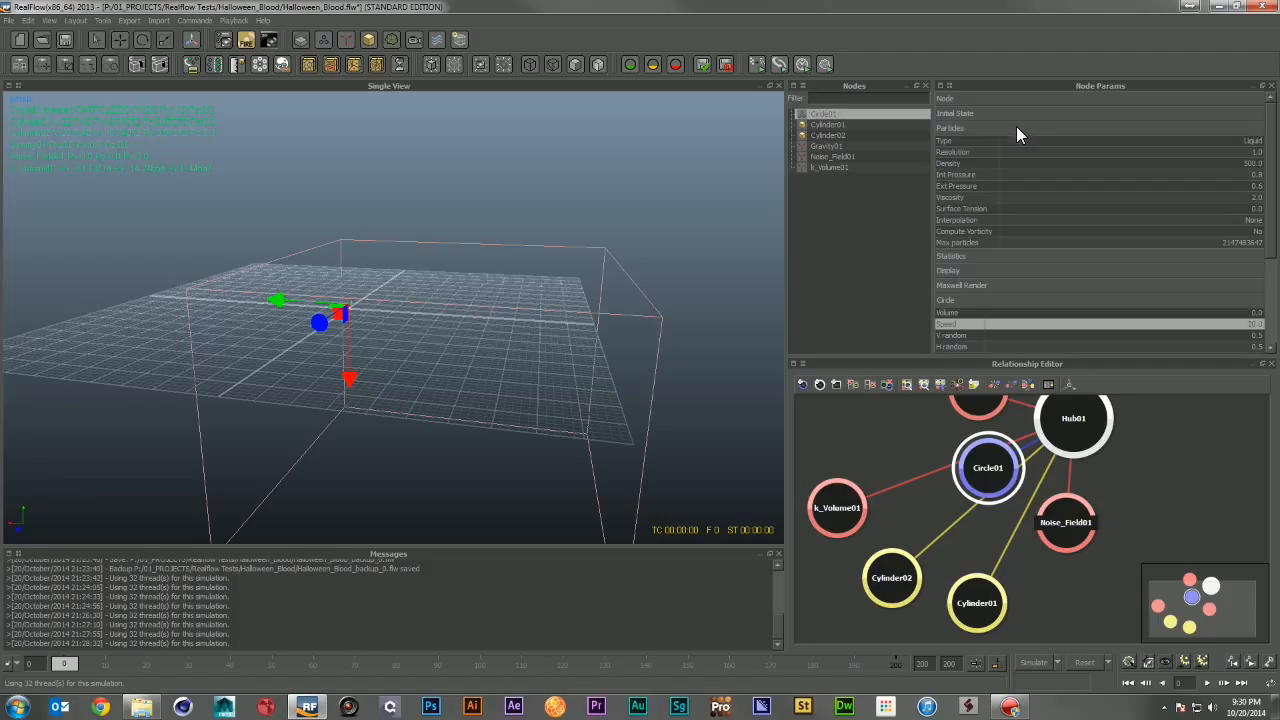
{"action": "left_click", "coordinate": [1256, 152]}
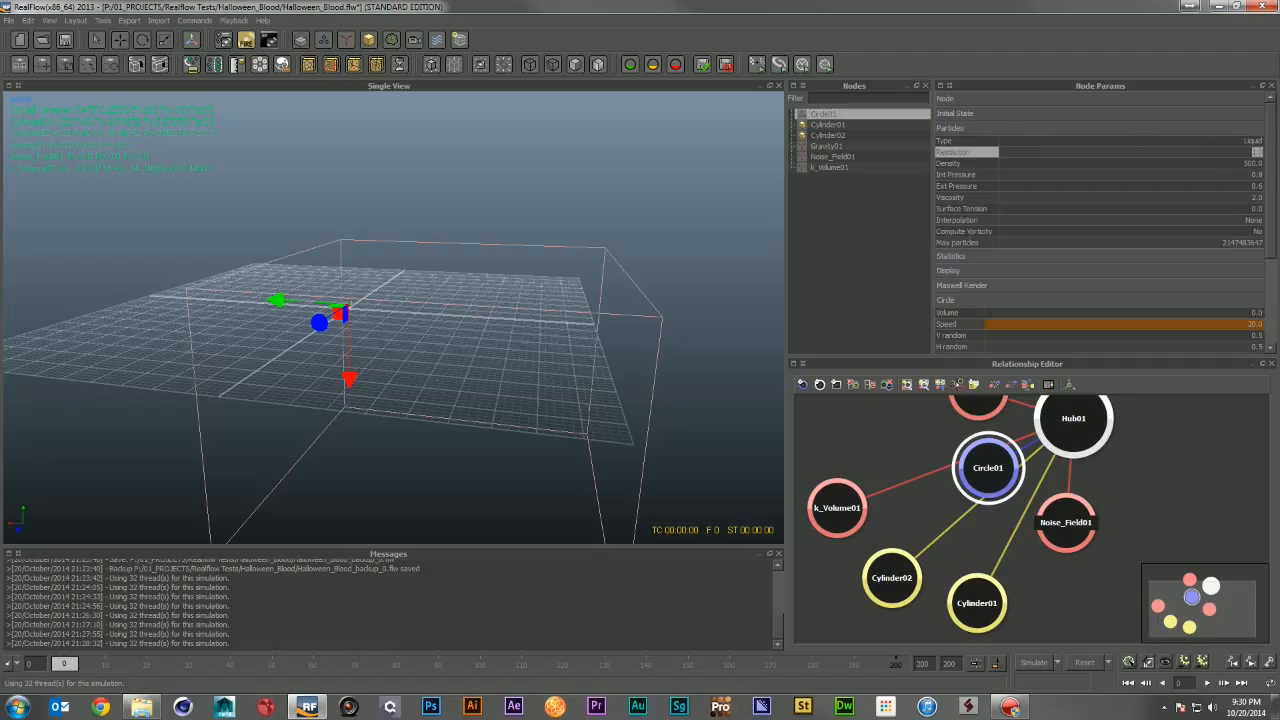
{"action": "type", "text": "30"}
{"action": "key", "text": "Return"}
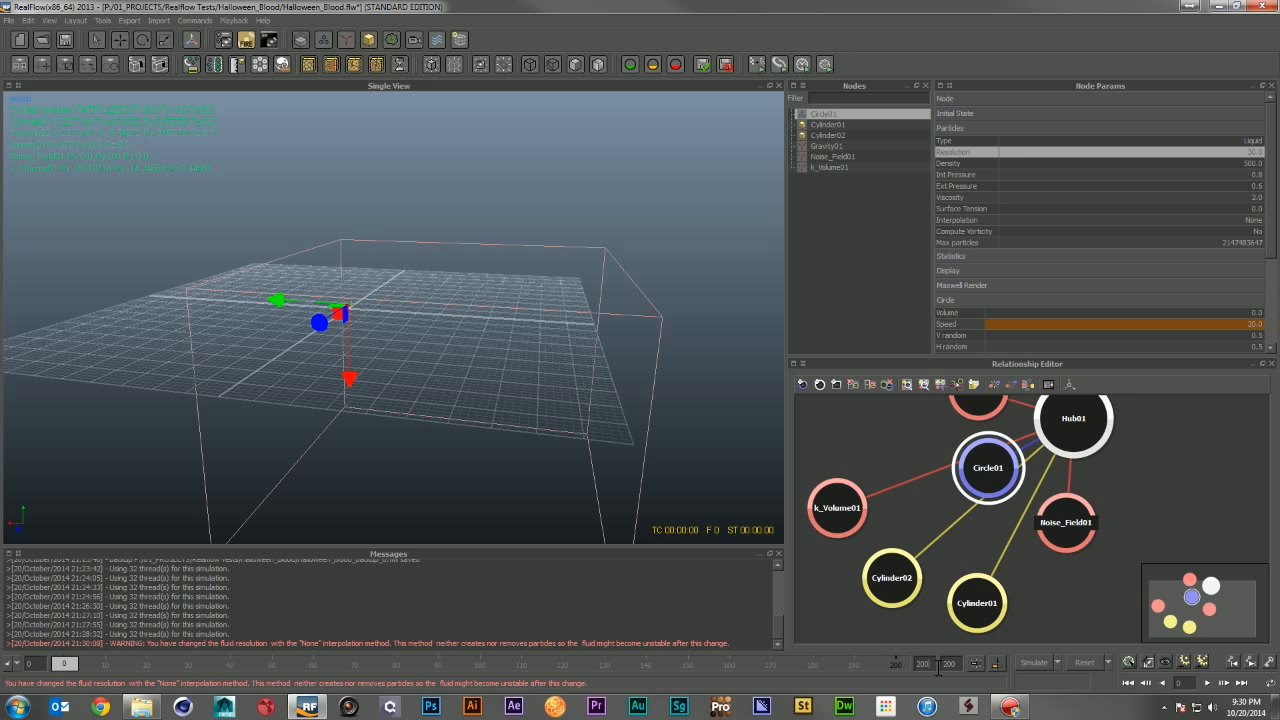
Step: Set the simulation's last frame to 48
{"action": "left_click_drag", "start_coordinate": [930, 666], "coordinate": [882, 666]}
{"action": "left_click_drag", "start_coordinate": [960, 664], "coordinate": [924, 662]}
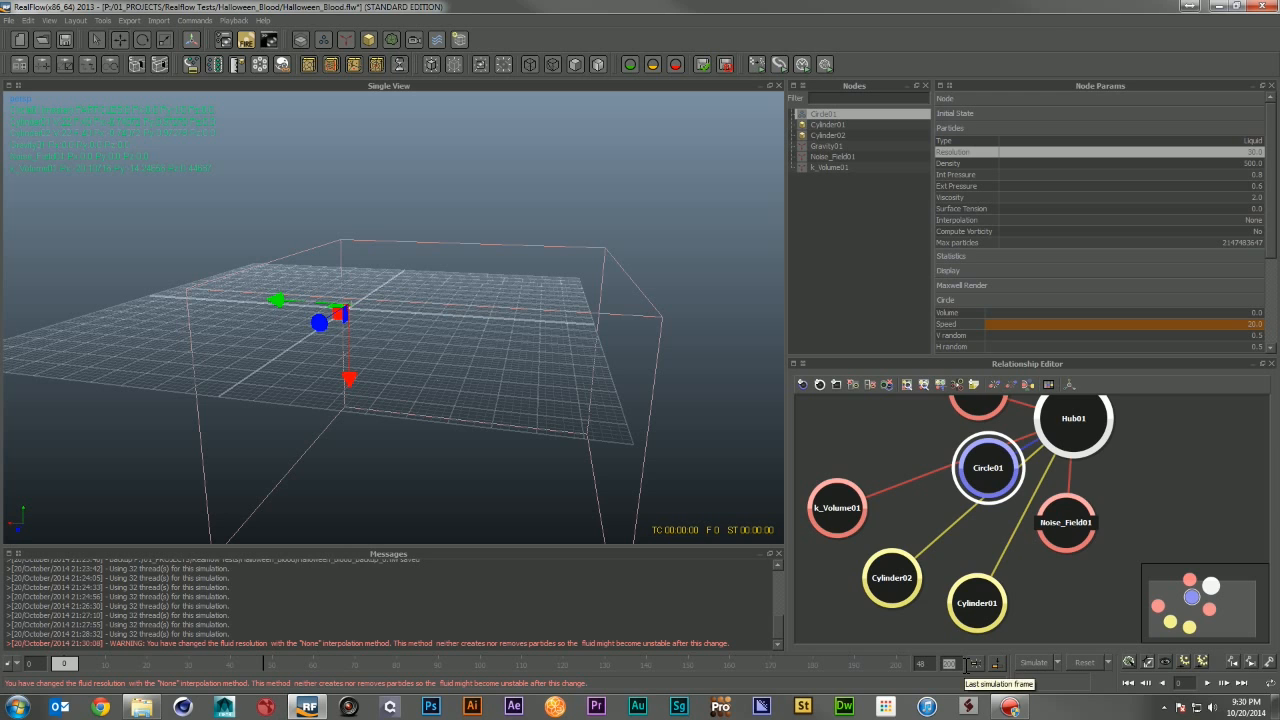
{"action": "type", "text": "48"}
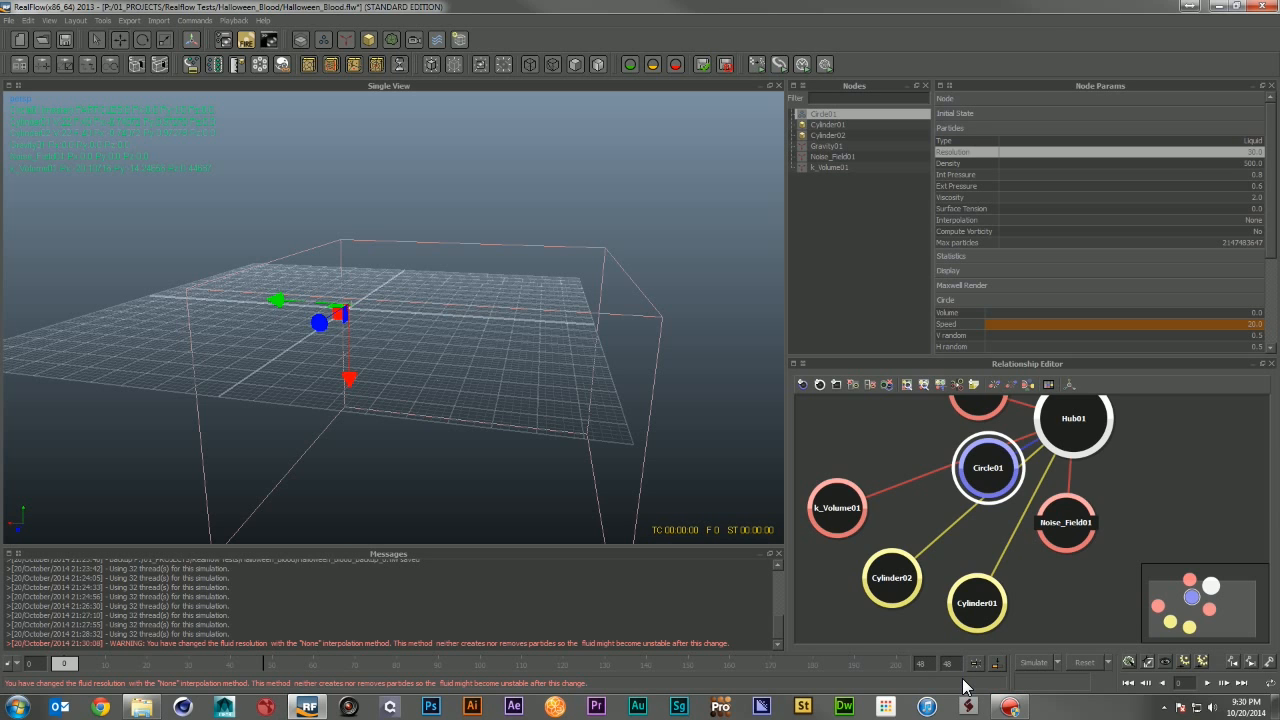
{"action": "key", "text": "Return"}
Step: Run the simulation and orbit around the emitter to inspect the particle burst
{"action": "left_click", "coordinate": [1031, 663]}
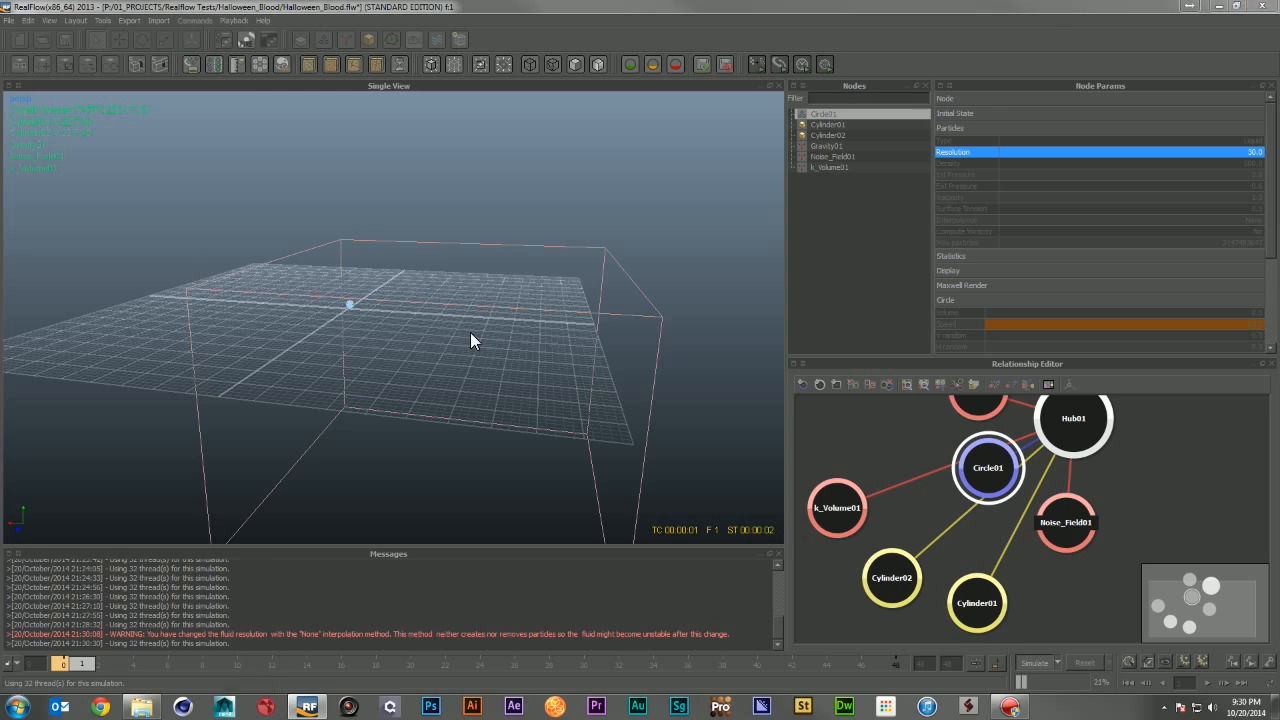
{"action": "right_click_drag", "start_coordinate": [414, 303], "coordinate": [532, 332], "text": "alt"}
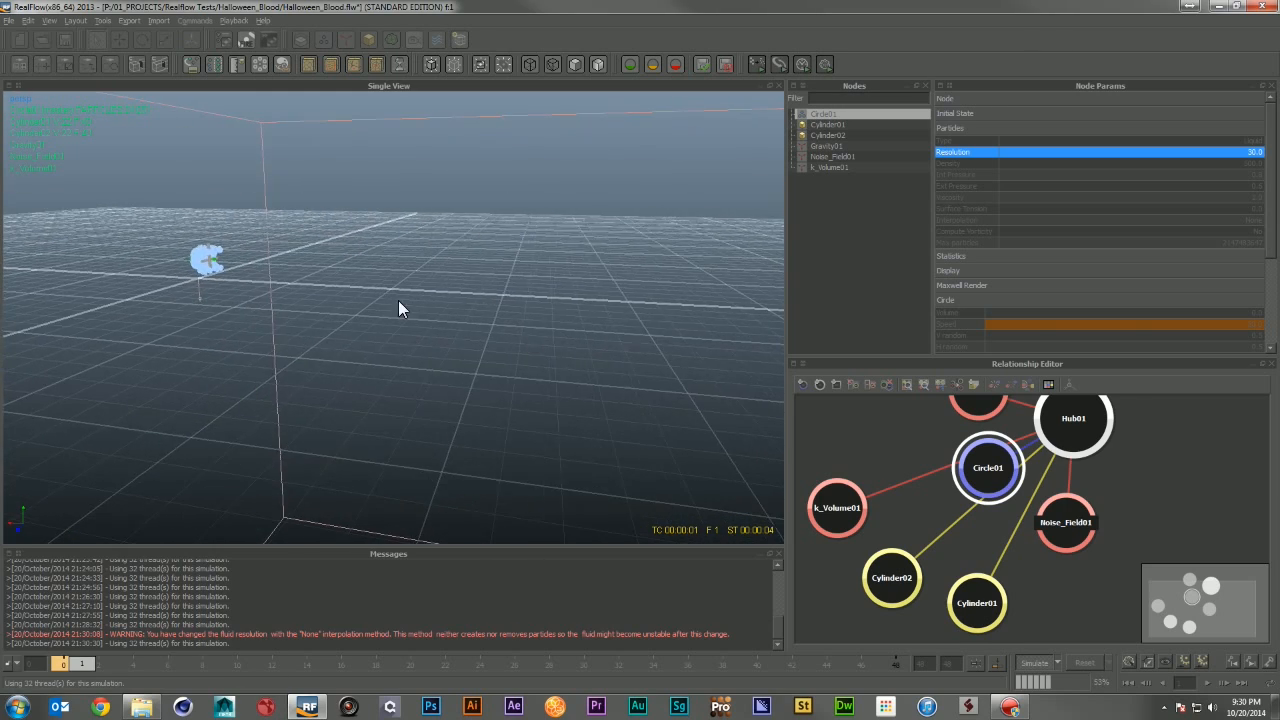
{"action": "left_click_drag", "start_coordinate": [398, 300], "coordinate": [496, 306], "text": "alt"}
{"action": "middle_click_drag", "start_coordinate": [496, 306], "coordinate": [912, 292], "text": "alt"}
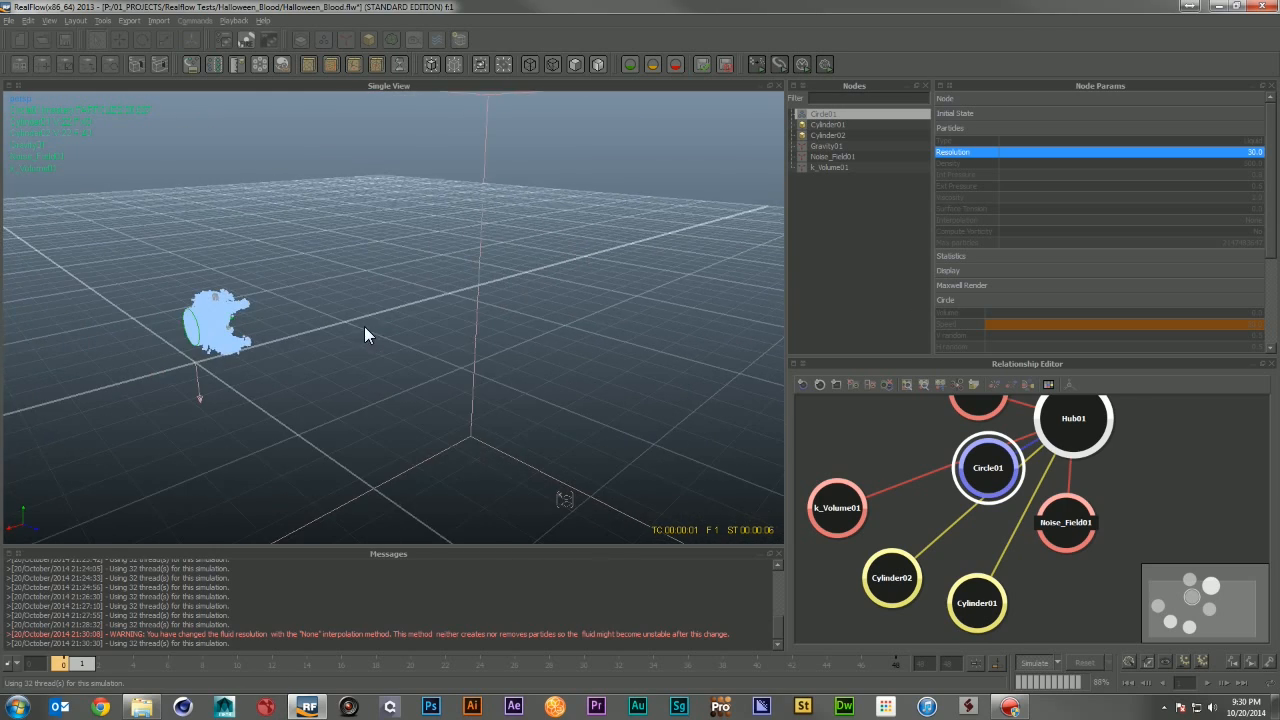
{"action": "right_click_drag", "start_coordinate": [364, 326], "coordinate": [410, 348], "text": "alt"}
{"action": "middle_click_drag", "start_coordinate": [410, 348], "coordinate": [908, 348], "text": "alt"}
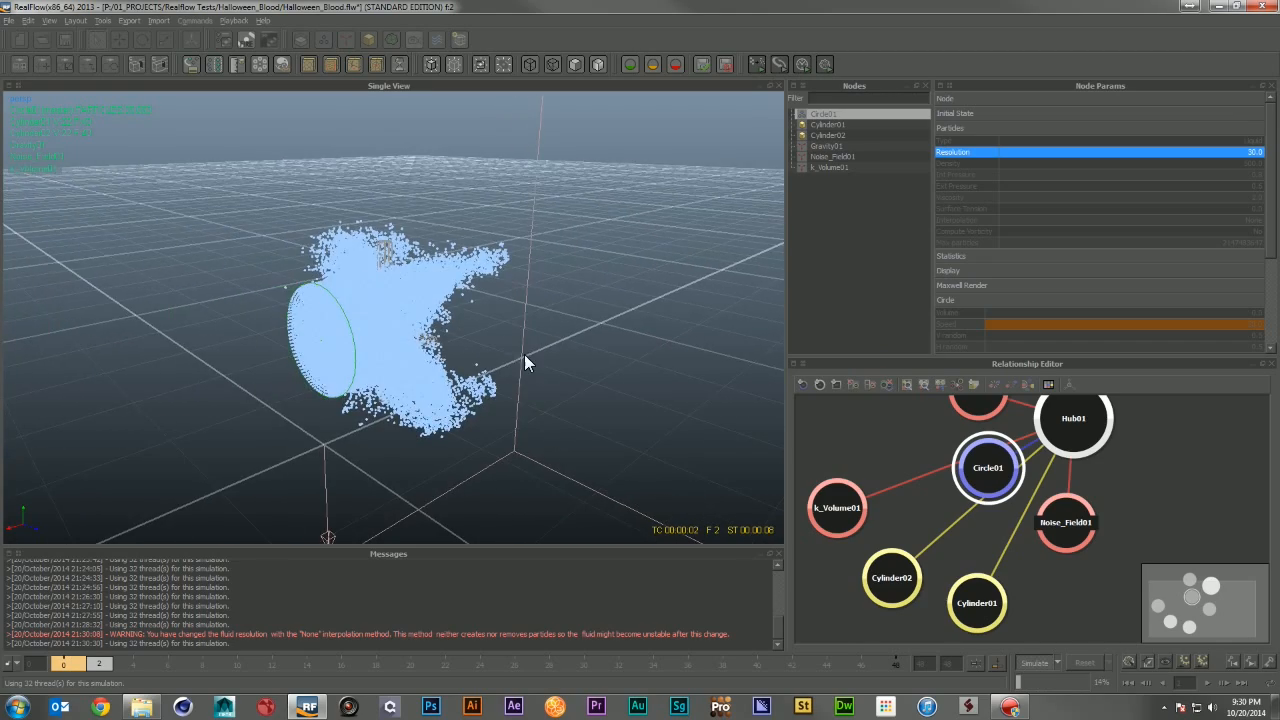
{"action": "right_click_drag", "start_coordinate": [524, 354], "coordinate": [542, 360], "text": "alt"}
{"action": "mouse_move", "coordinate": [450, 350]}
{"action": "left_mouse_down", "text": "alt"}
{"action": "mouse_move", "coordinate": [586, 391]}
{"action": "mouse_move", "coordinate": [437, 363]}
{"action": "mouse_move", "coordinate": [450, 368]}
{"action": "left_mouse_up", "text": "alt"}
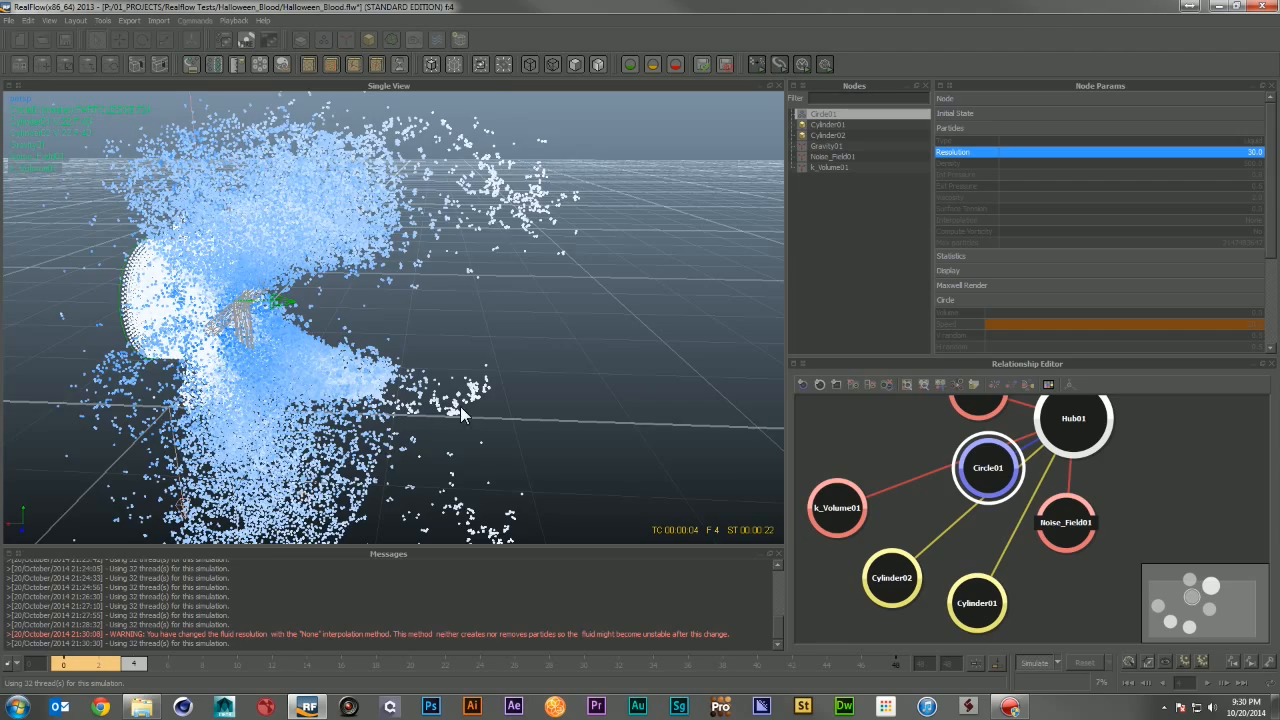
{"action": "right_click_drag", "start_coordinate": [460, 406], "coordinate": [395, 395], "text": "alt"}
{"action": "left_click_drag", "start_coordinate": [395, 395], "coordinate": [468, 402], "text": "alt"}
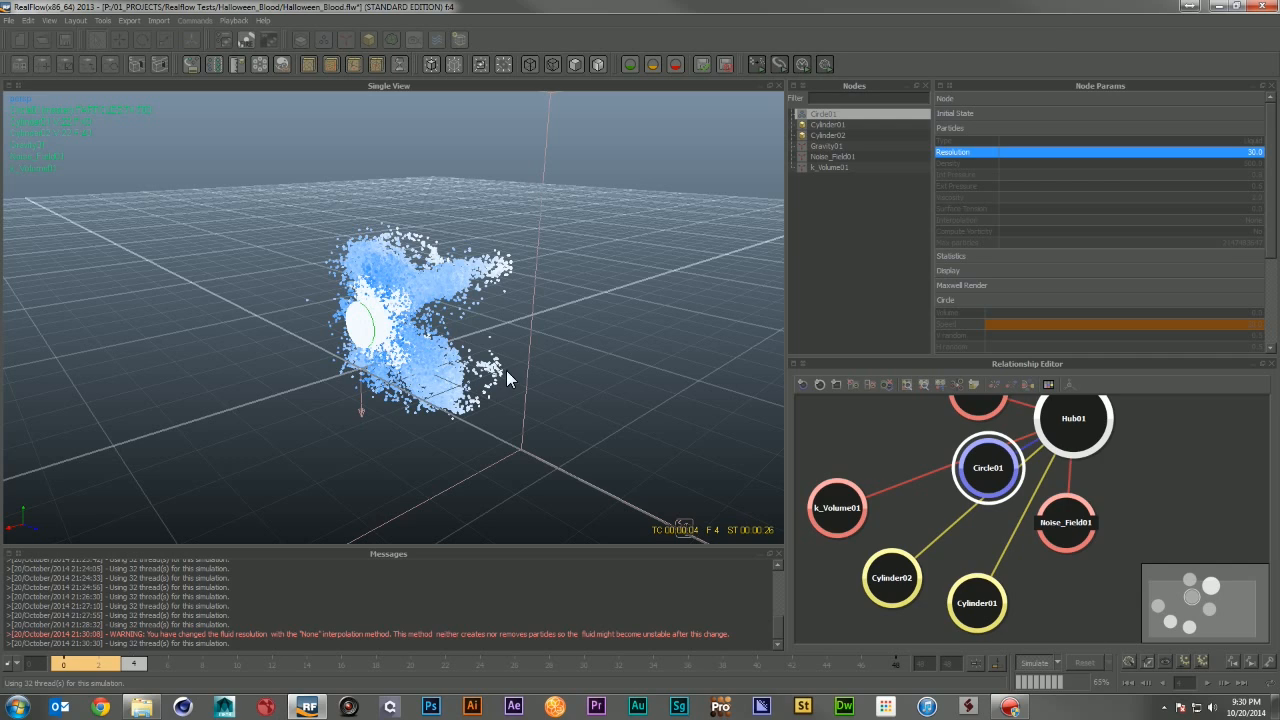
{"action": "right_click_drag", "start_coordinate": [514, 364], "coordinate": [526, 369], "text": "alt"}
{"action": "left_click_drag", "start_coordinate": [524, 370], "coordinate": [582, 370], "text": "alt"}
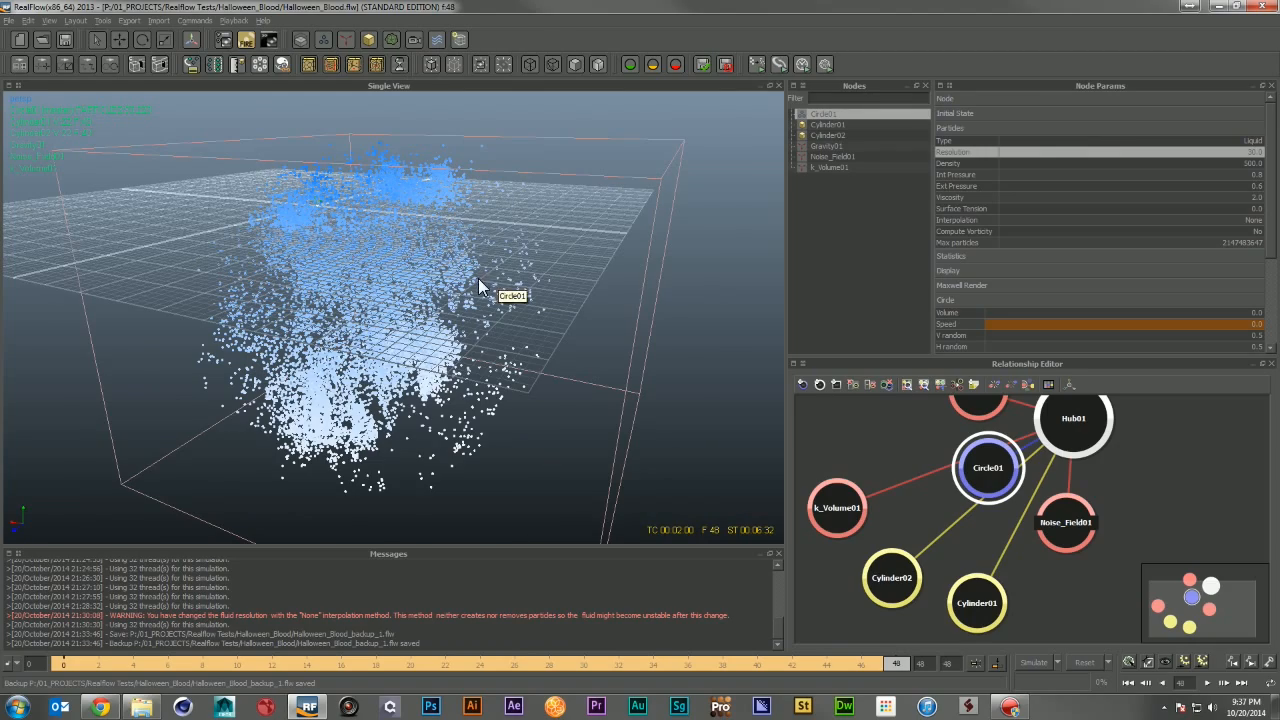
Step: Go to frame 9, make an OpenGL preview of the simulation, and close the movie player
{"action": "left_click_drag", "start_coordinate": [478, 278], "coordinate": [470, 347], "text": "alt"}
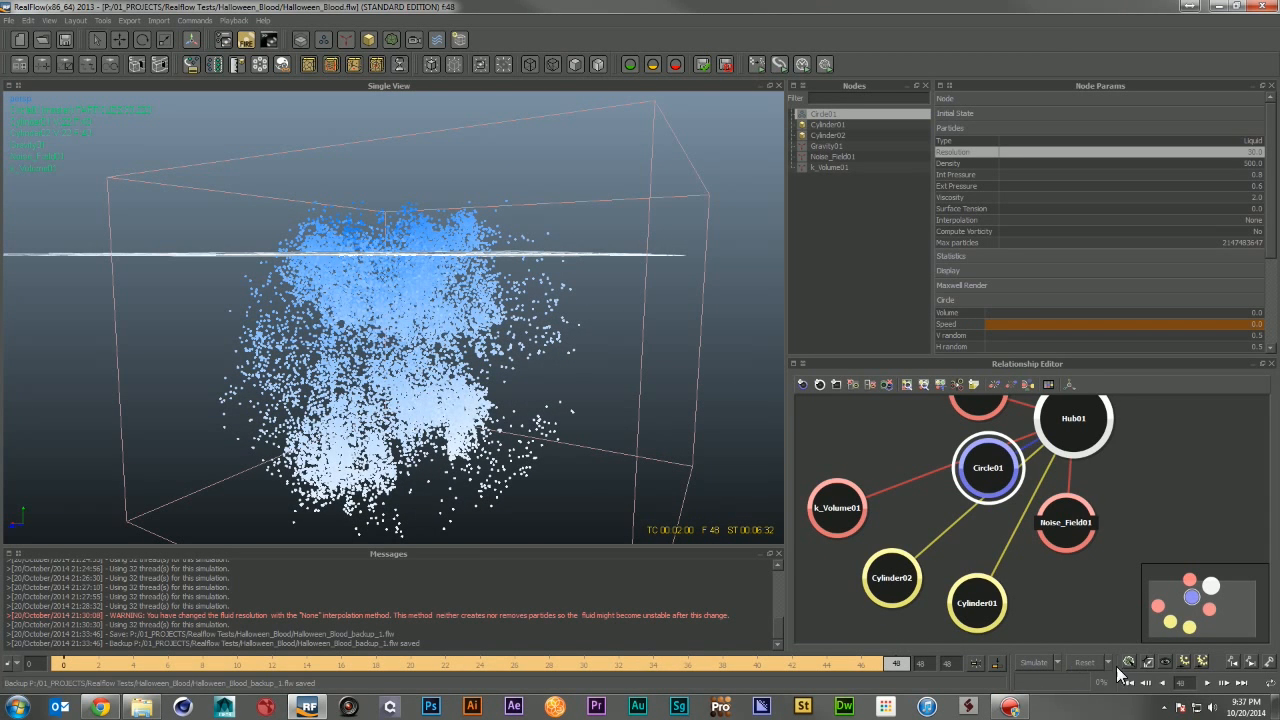
{"action": "mouse_move", "coordinate": [110, 666]}
{"action": "left_mouse_down"}
{"action": "mouse_move", "coordinate": [886, 663]}
{"action": "mouse_move", "coordinate": [300, 665]}
{"action": "mouse_move", "coordinate": [228, 683]}
{"action": "left_mouse_up"}
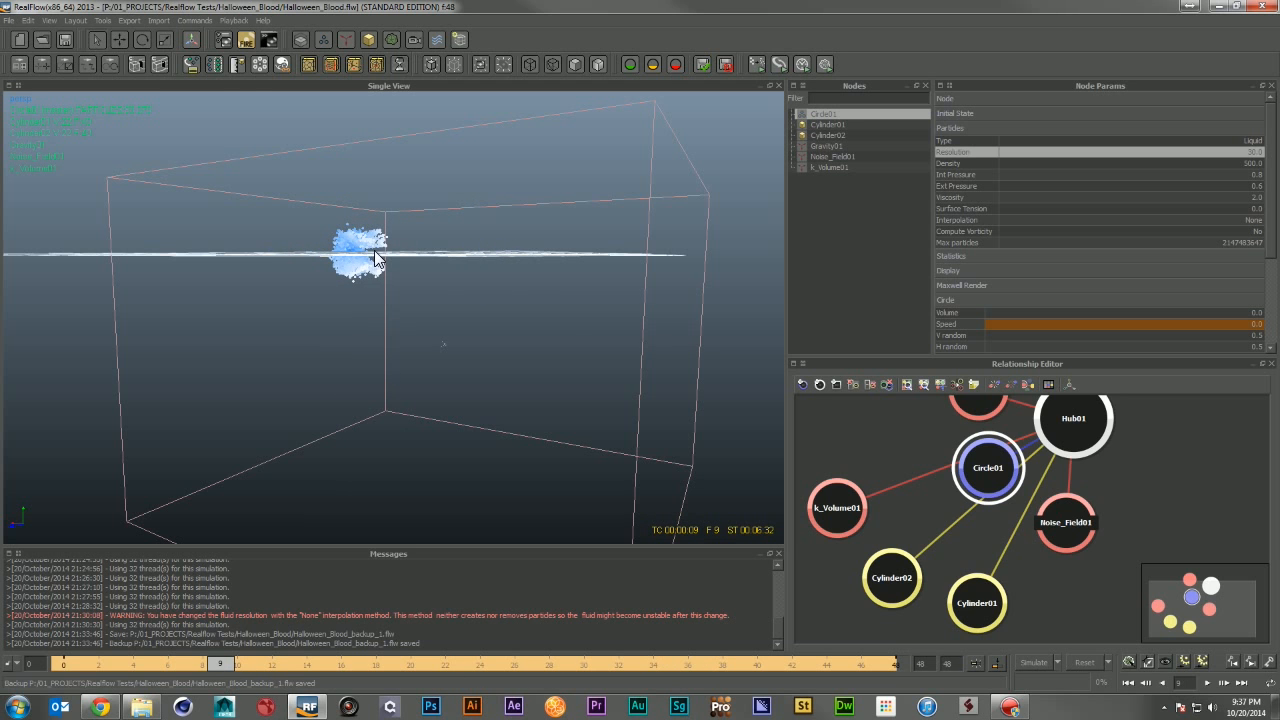
{"action": "left_click_drag", "start_coordinate": [410, 172], "coordinate": [418, 190], "text": "alt"}
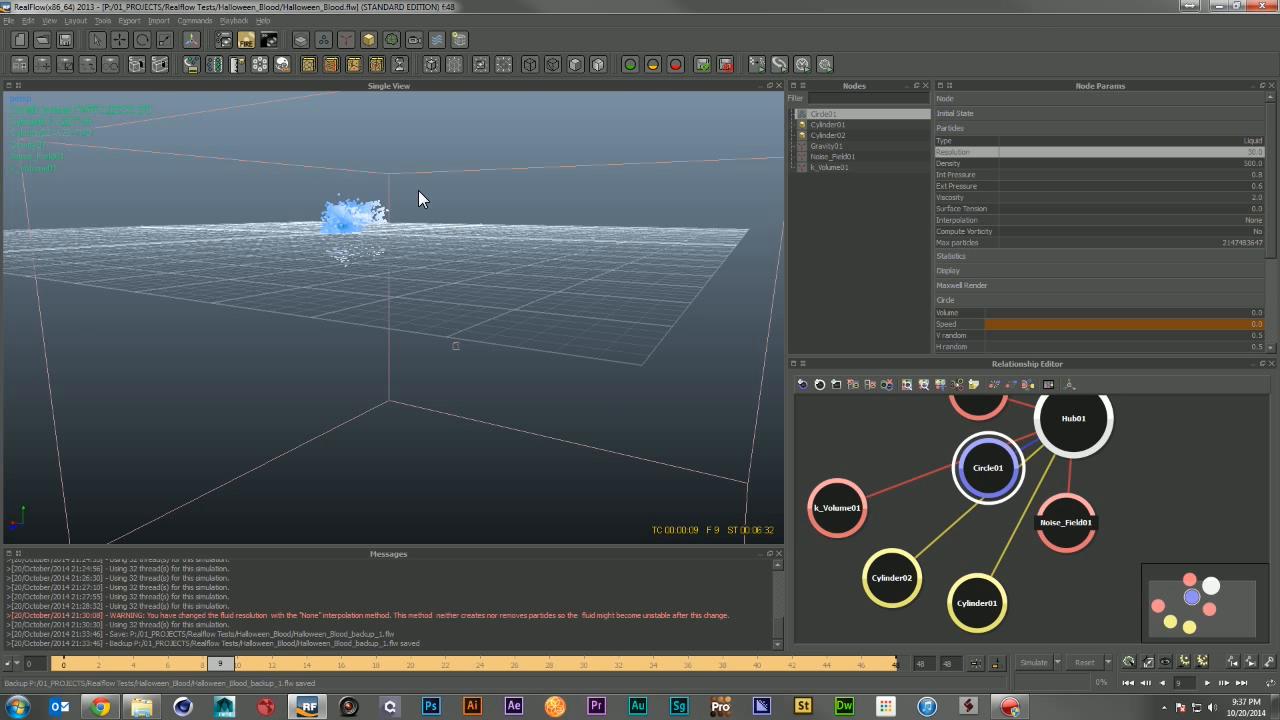
{"action": "left_click", "coordinate": [234, 21]}
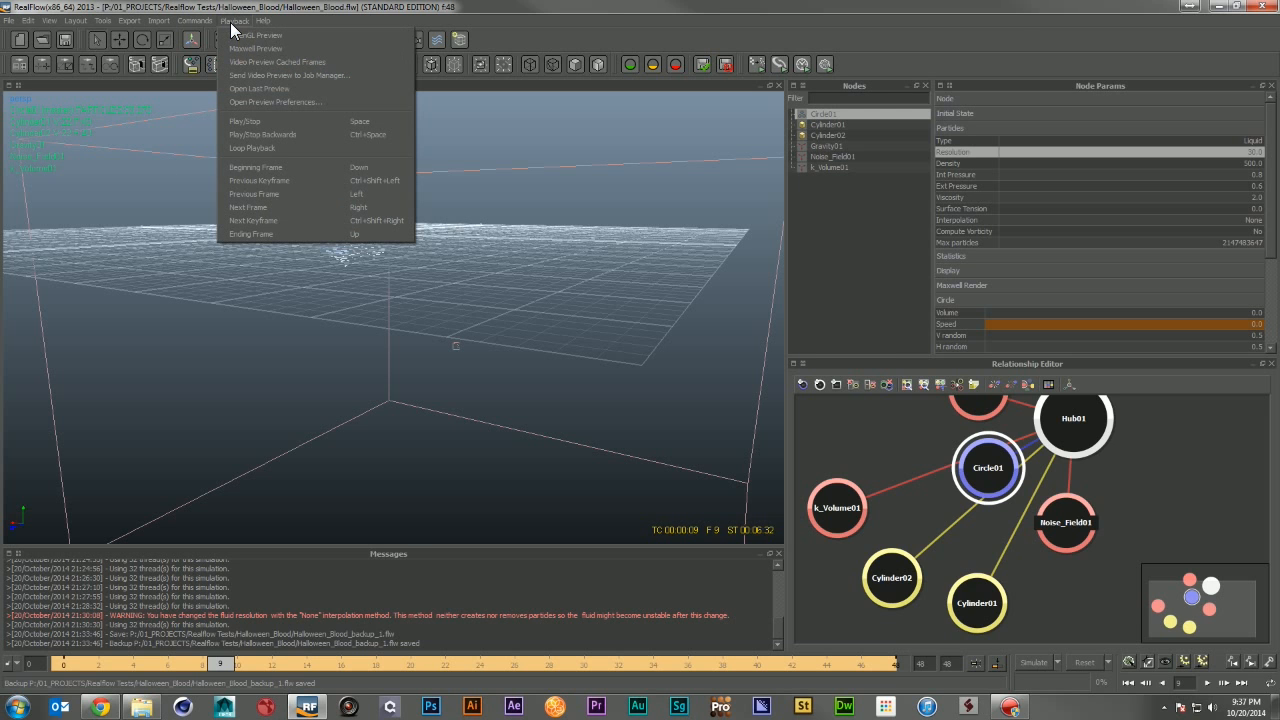
{"action": "left_click", "coordinate": [268, 35]}
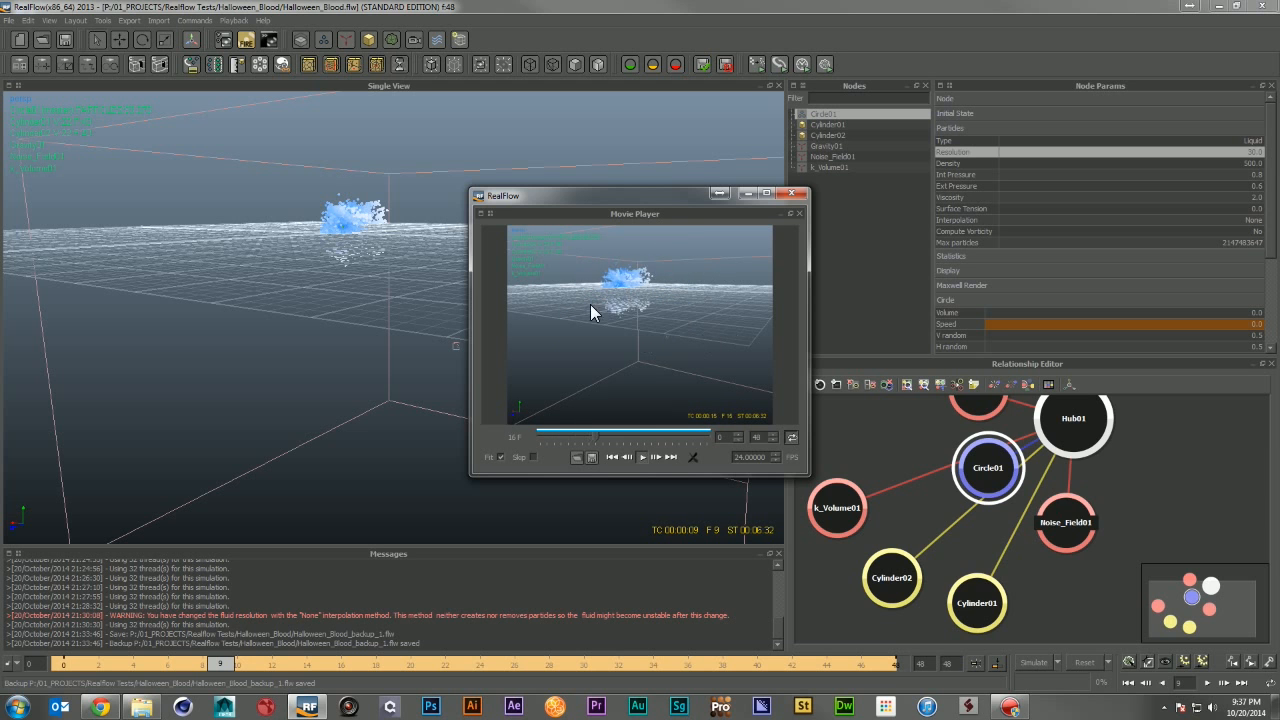
{"action": "left_click", "coordinate": [792, 193]}
Step: Orbit around the particle splash to inspect its shape
{"action": "left_click_drag", "start_coordinate": [410, 264], "coordinate": [428, 284], "text": "alt"}
{"action": "right_click_drag", "start_coordinate": [354, 221], "coordinate": [374, 236], "text": "alt"}
{"action": "middle_click_drag", "start_coordinate": [424, 238], "coordinate": [660, 420], "text": "alt"}
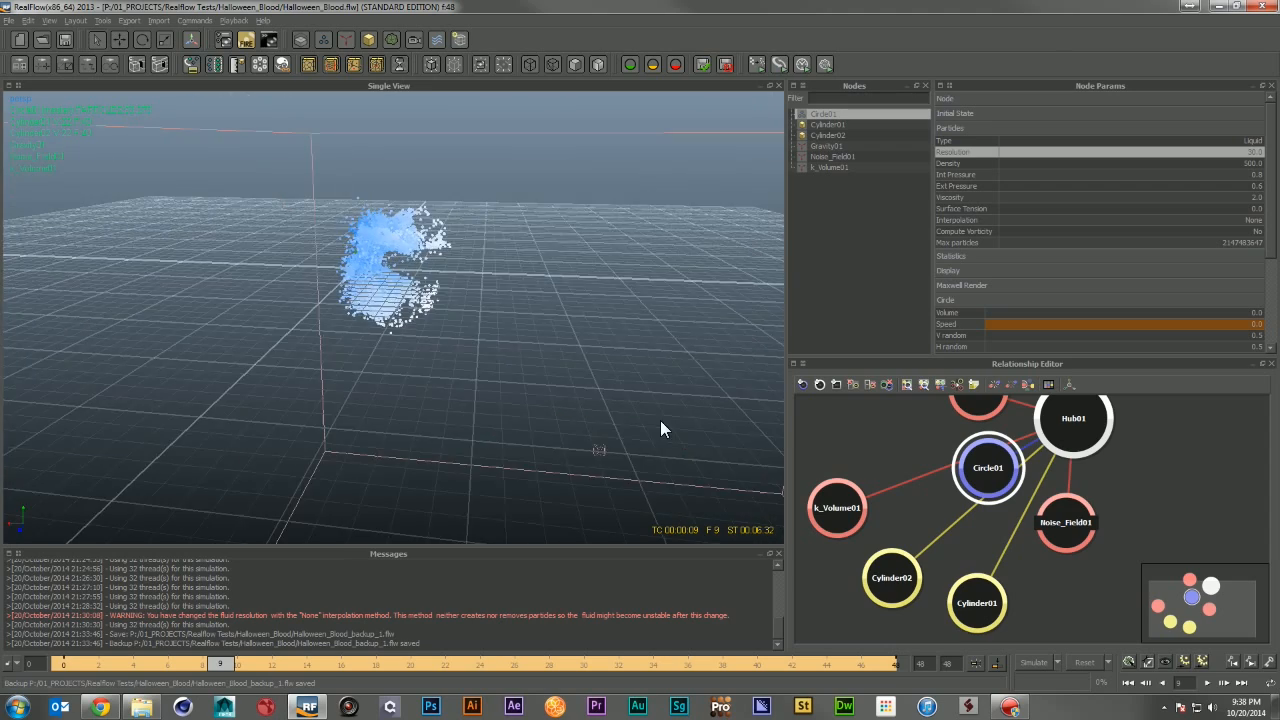
{"action": "left_click_drag", "start_coordinate": [460, 262], "coordinate": [480, 362], "text": "alt"}
{"action": "middle_click_drag", "start_coordinate": [464, 230], "coordinate": [482, 388], "text": "alt"}
{"action": "right_click_drag", "start_coordinate": [482, 388], "coordinate": [522, 416], "text": "alt"}
{"action": "left_click_drag", "start_coordinate": [512, 404], "coordinate": [402, 358], "text": "alt"}
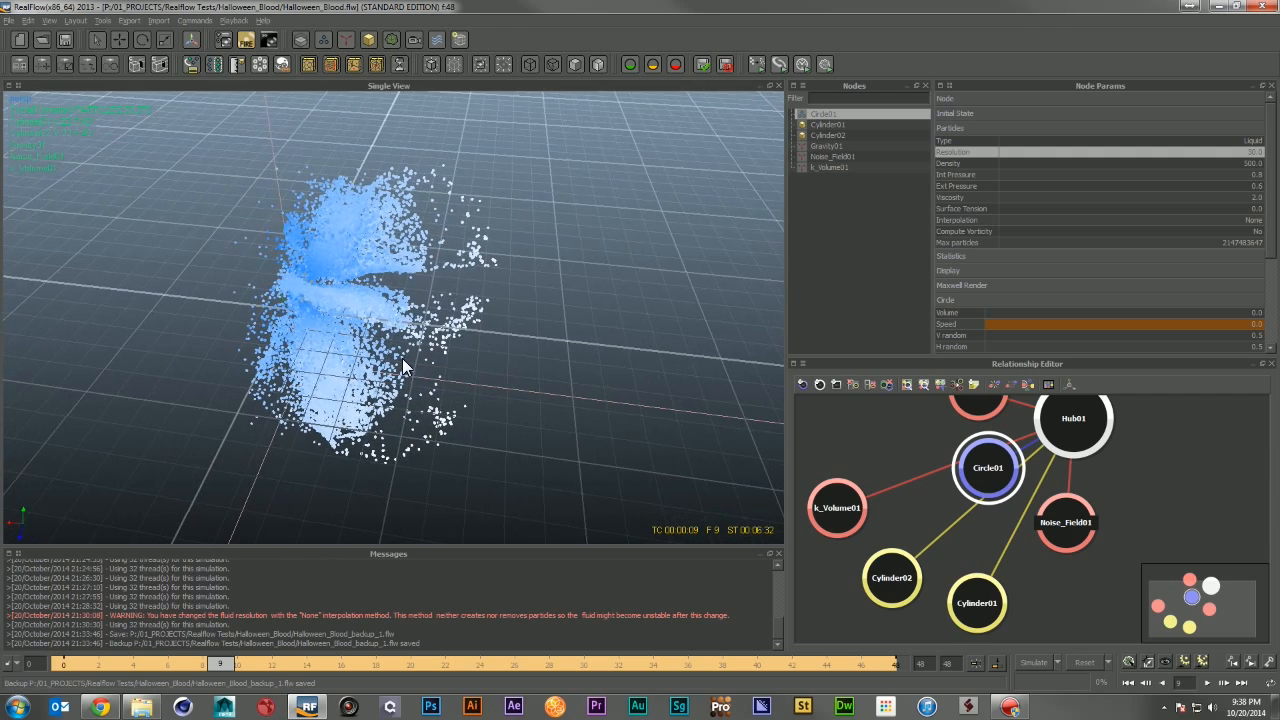
{"action": "left_click_drag", "start_coordinate": [454, 398], "coordinate": [420, 374], "text": "alt"}
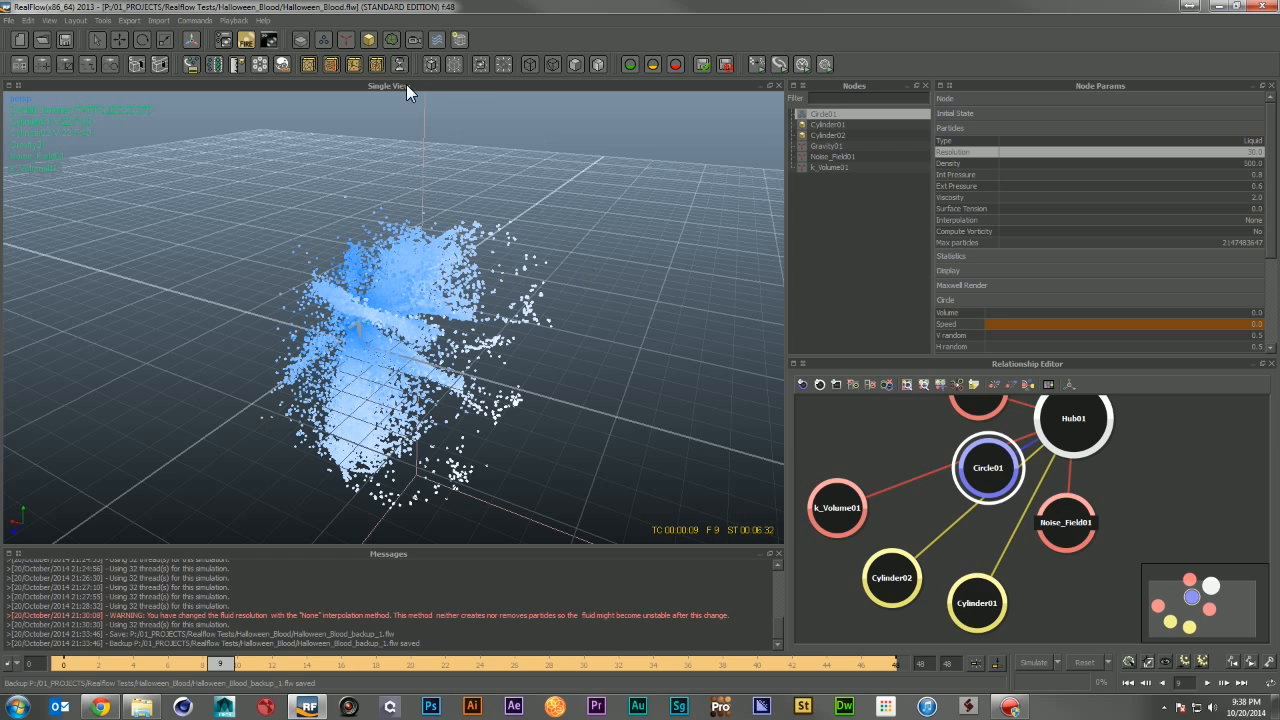
Step: Add a Particle mesh (Legacy) node for the emitter and set its mesh type to Metaballs
{"action": "left_click", "coordinate": [384, 37]}
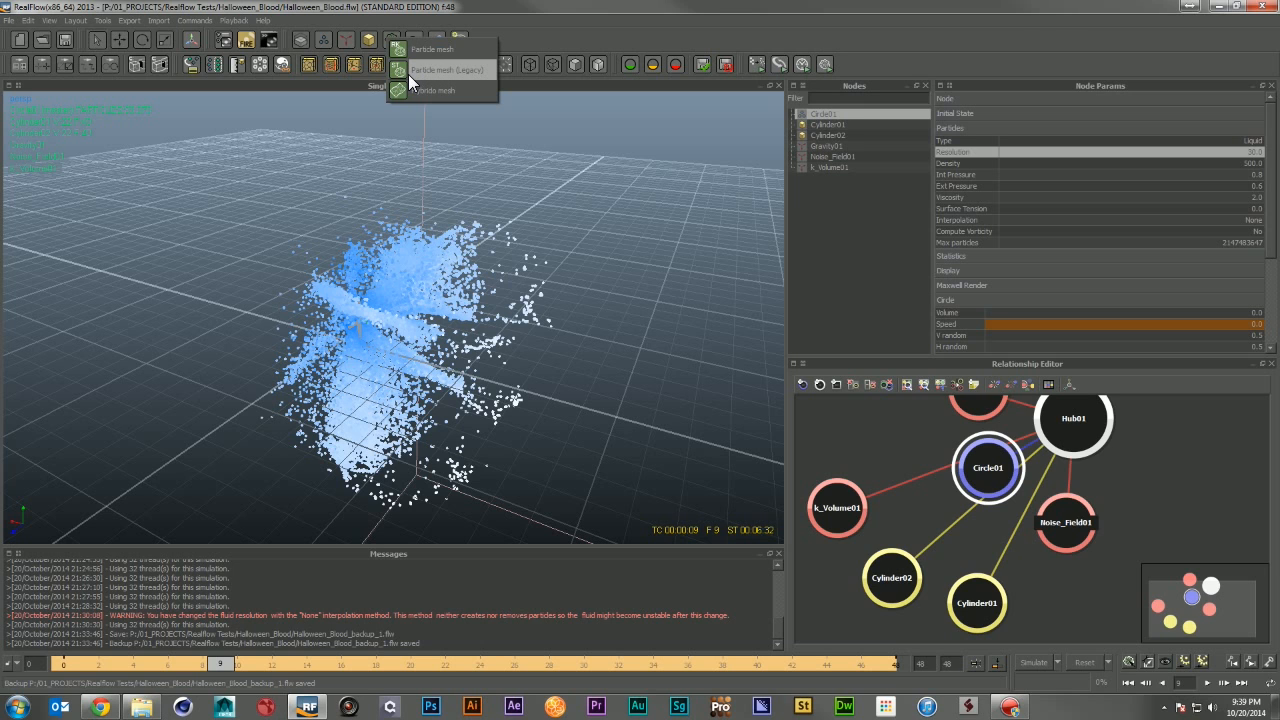
{"action": "left_click", "coordinate": [476, 72]}
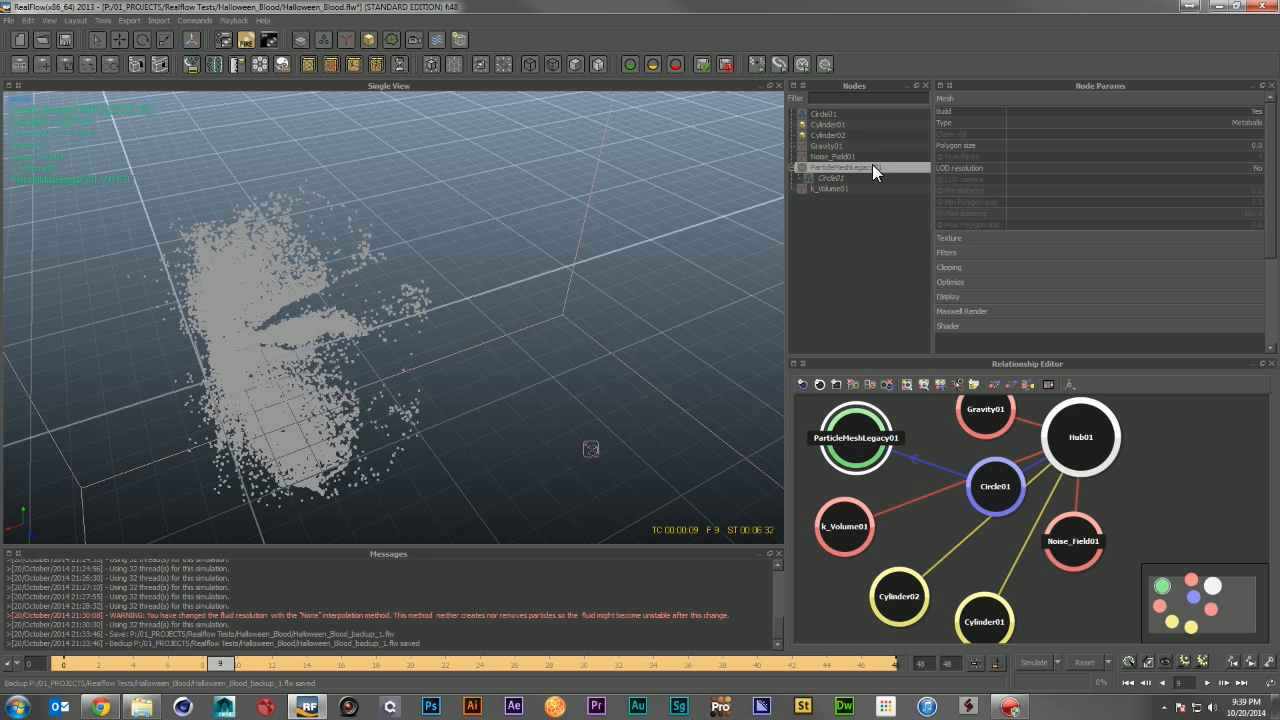
{"action": "left_click", "coordinate": [1206, 111]}
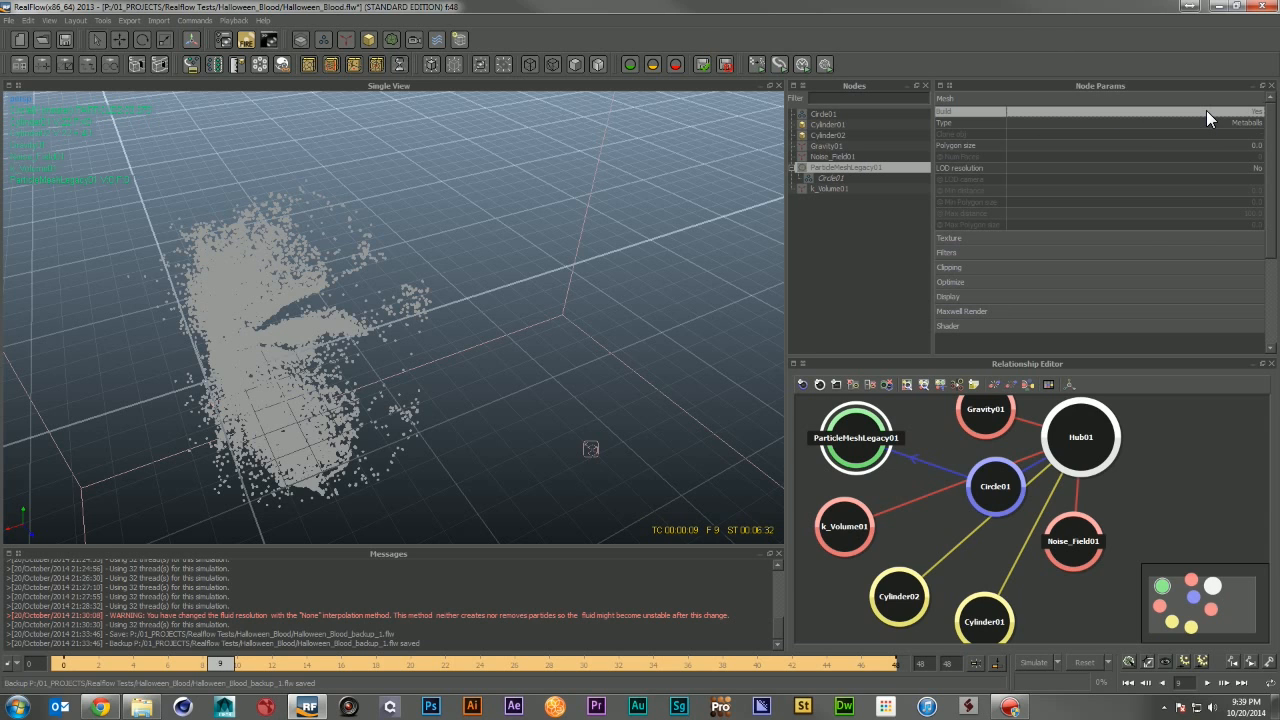
{"action": "left_click", "coordinate": [1156, 121]}
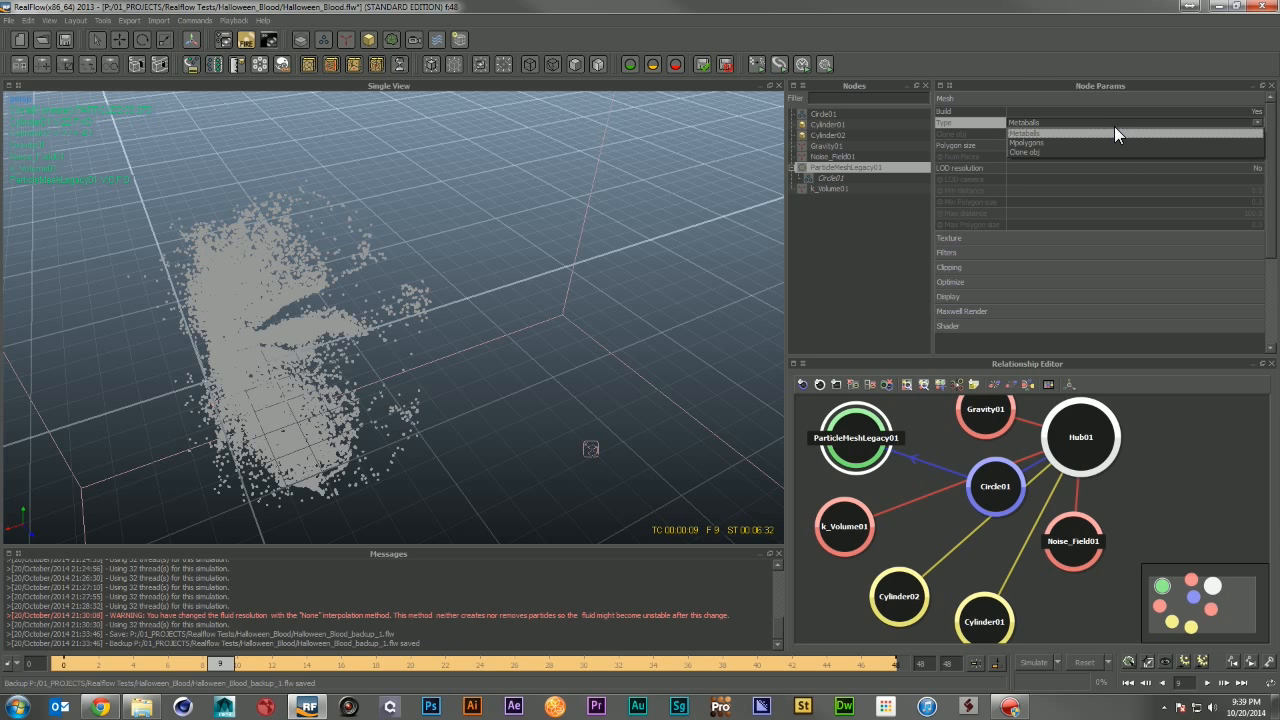
{"action": "left_click", "coordinate": [1115, 131]}
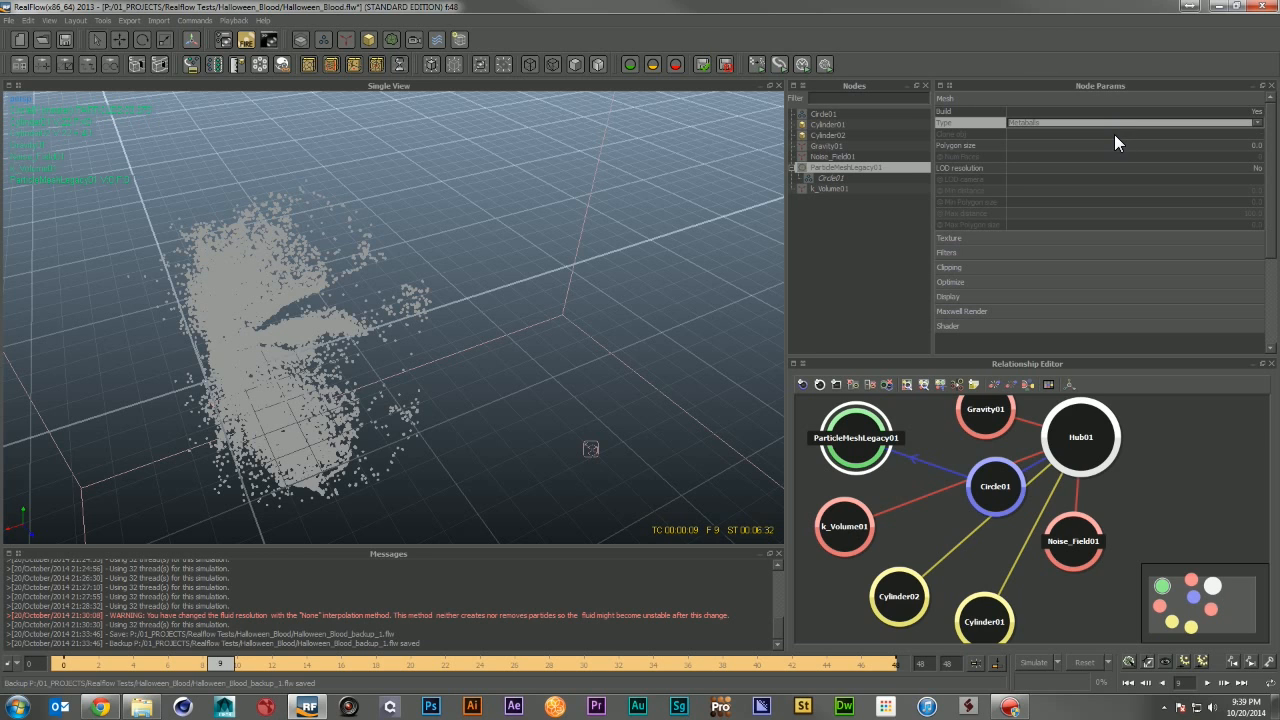
Step: Set the particle mesh's polygon size to 0.1
{"action": "left_click", "coordinate": [1127, 143]}
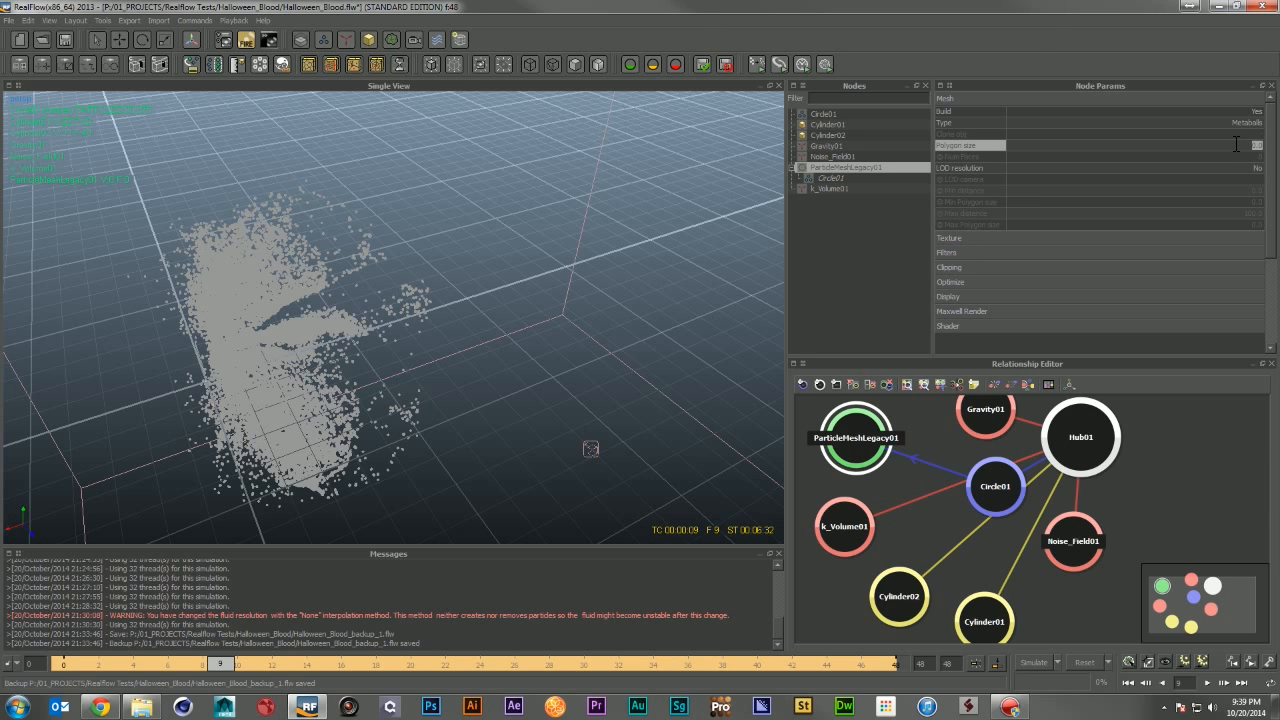
{"action": "type", "text": "0.1"}
{"action": "key", "text": "Return"}
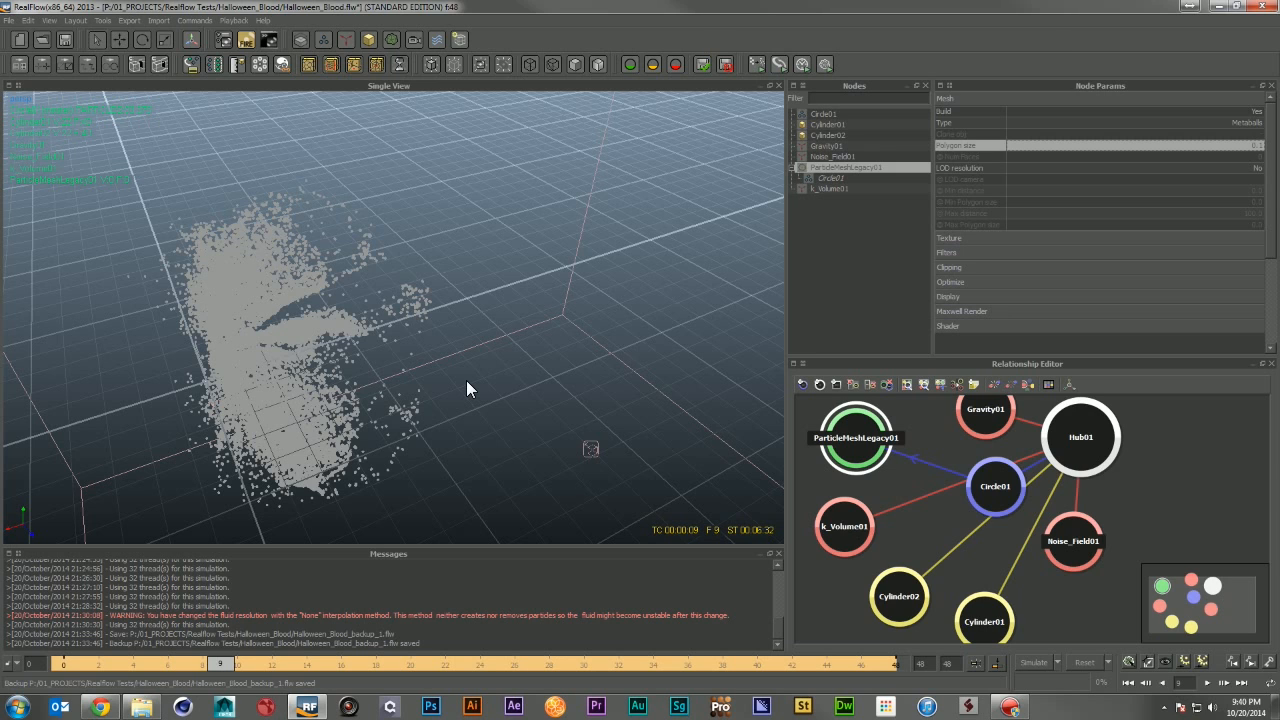
Step: Set the radius of the mesh's Circle01 field to 0.05
{"action": "left_click", "coordinate": [834, 178]}
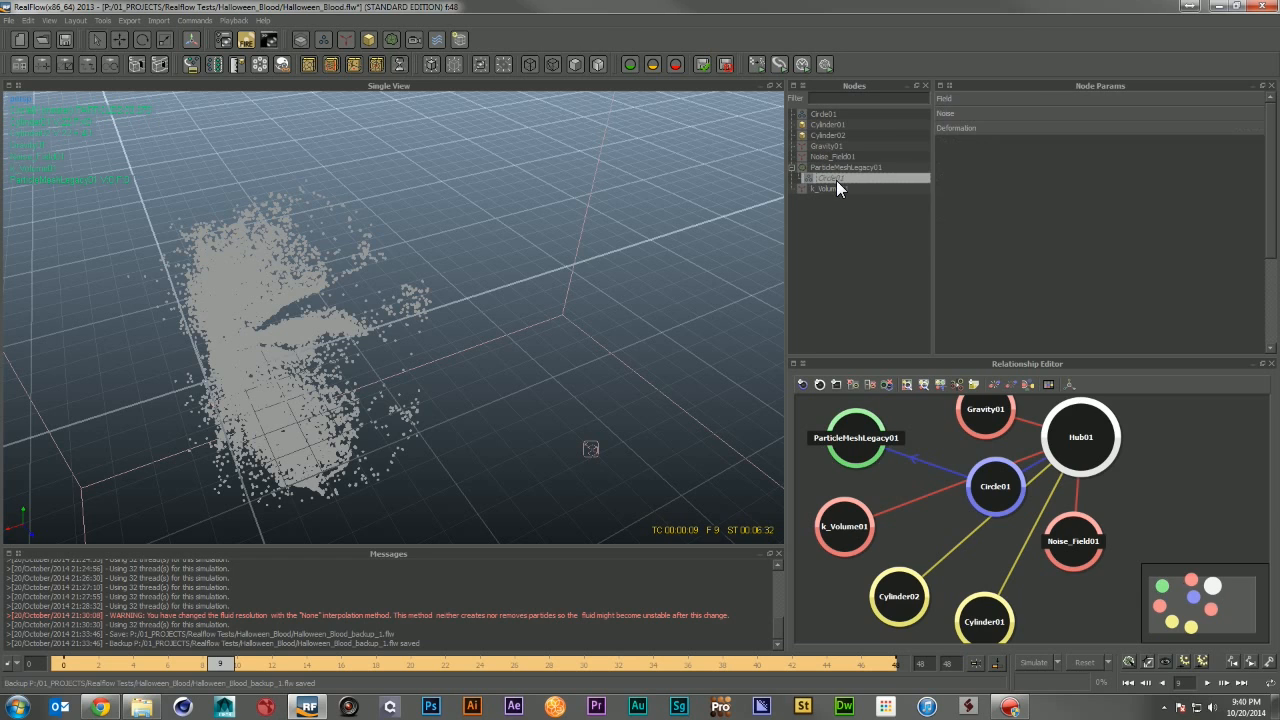
{"action": "left_click", "coordinate": [1072, 97]}
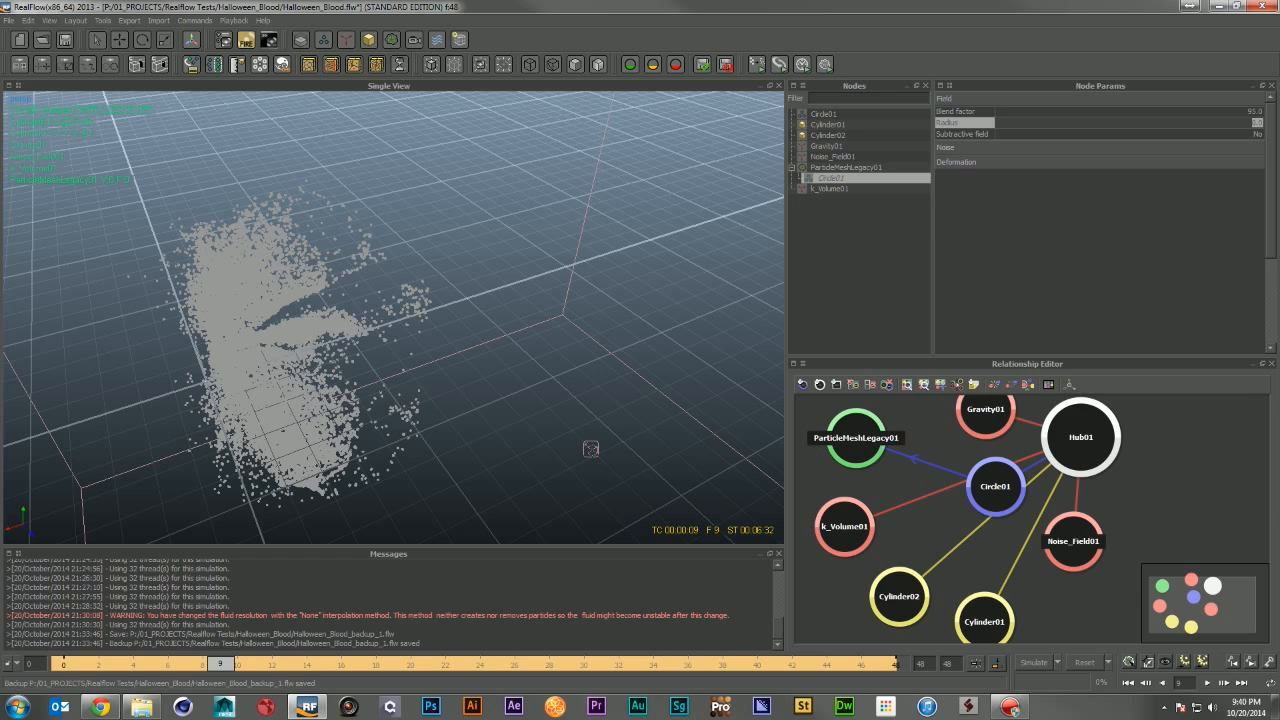
{"action": "type", "text": "0.05"}
{"action": "key", "text": "Return"}
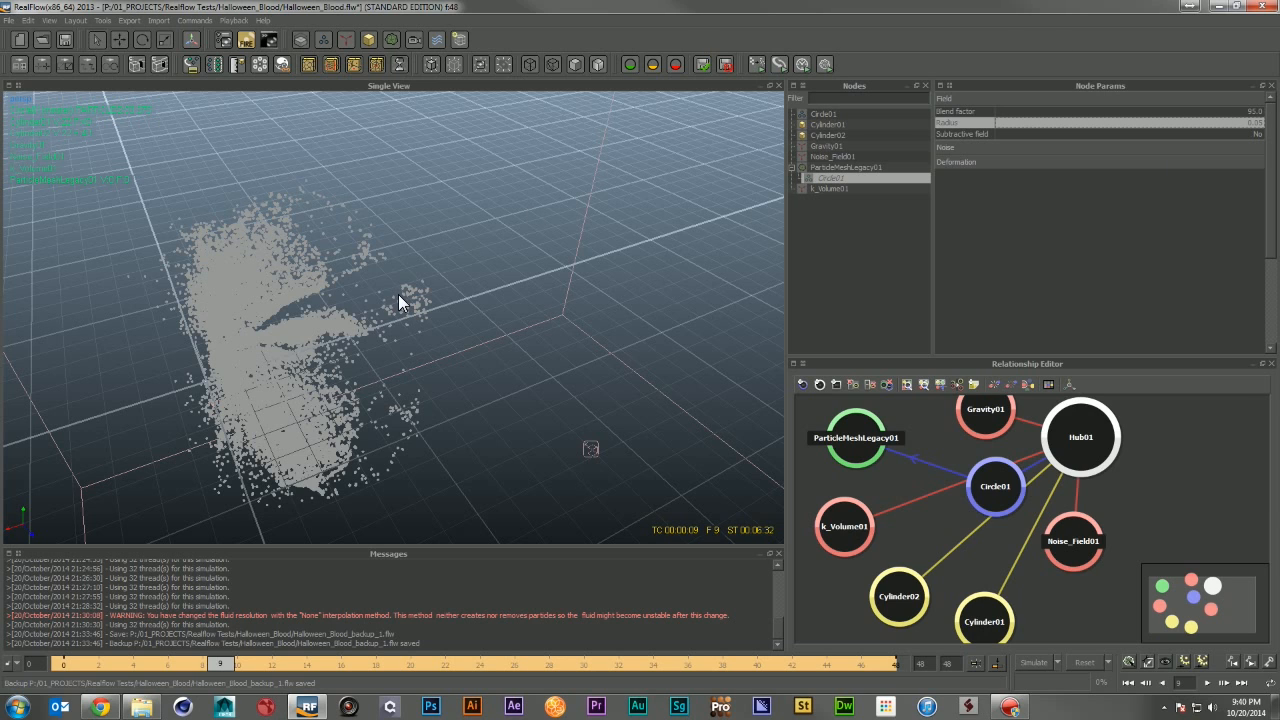
Step: Build the particle mesh at the current frame
{"action": "right_click_drag", "start_coordinate": [368, 310], "coordinate": [430, 340], "text": "alt"}
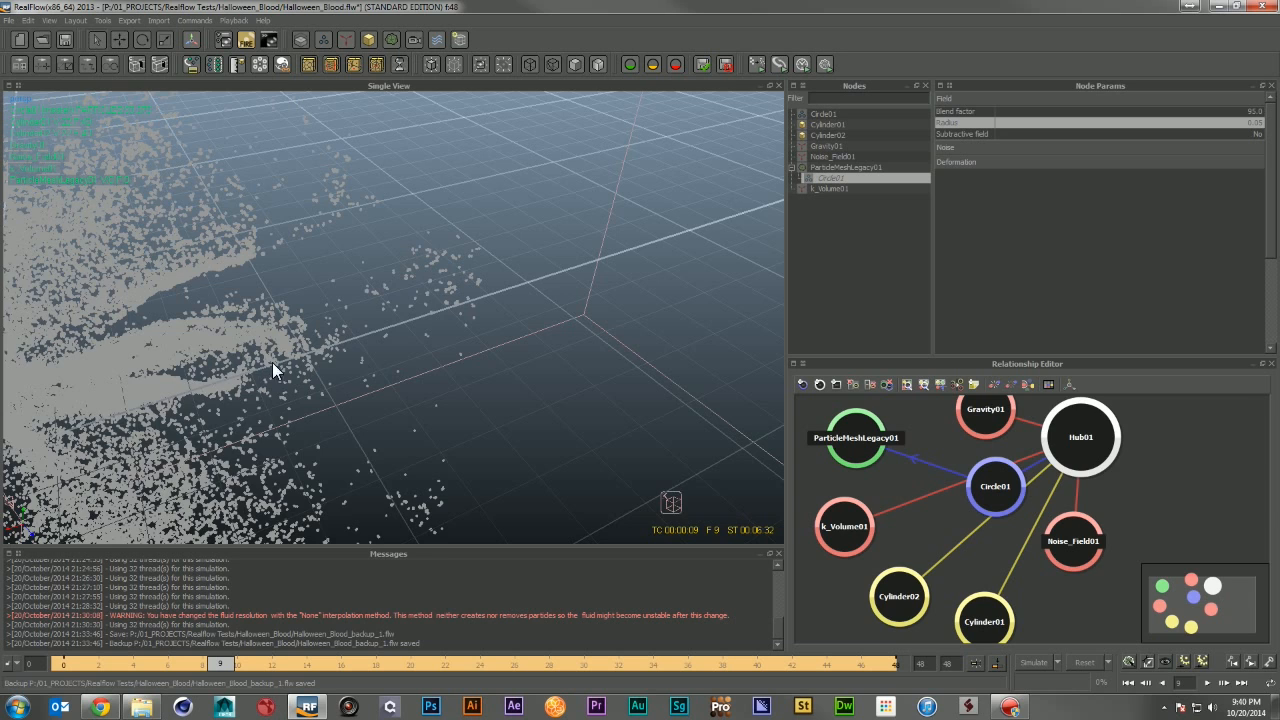
{"action": "left_click_drag", "start_coordinate": [272, 362], "coordinate": [246, 342], "text": "alt"}
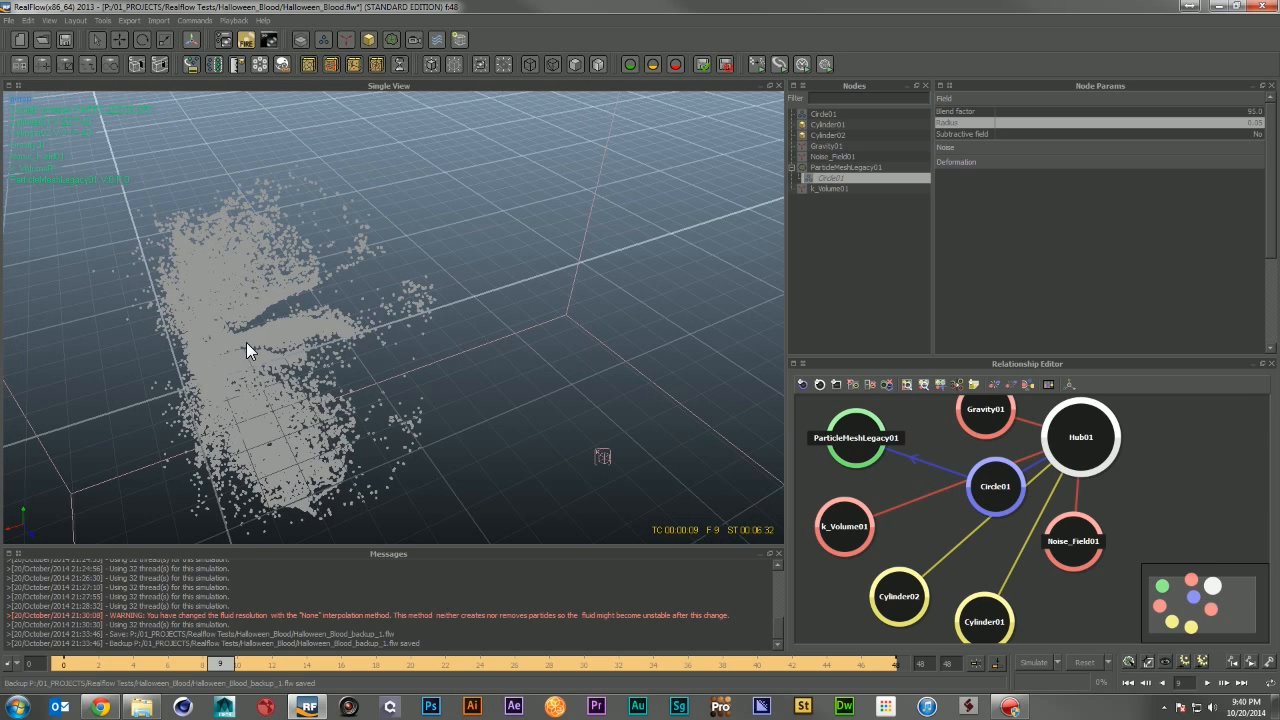
{"action": "left_click", "coordinate": [1130, 661]}
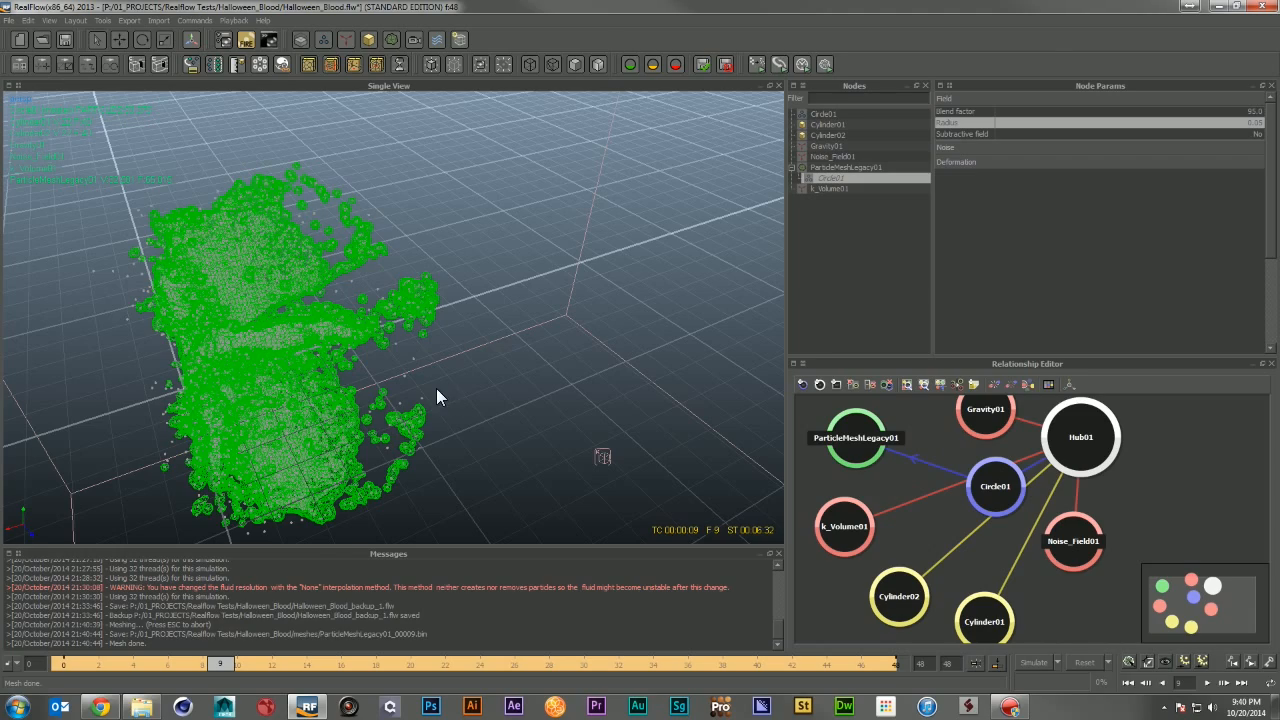
Step: Orbit and zoom around the built metaball mesh to inspect its surface
{"action": "right_click_drag", "start_coordinate": [234, 276], "coordinate": [282, 304], "text": "alt"}
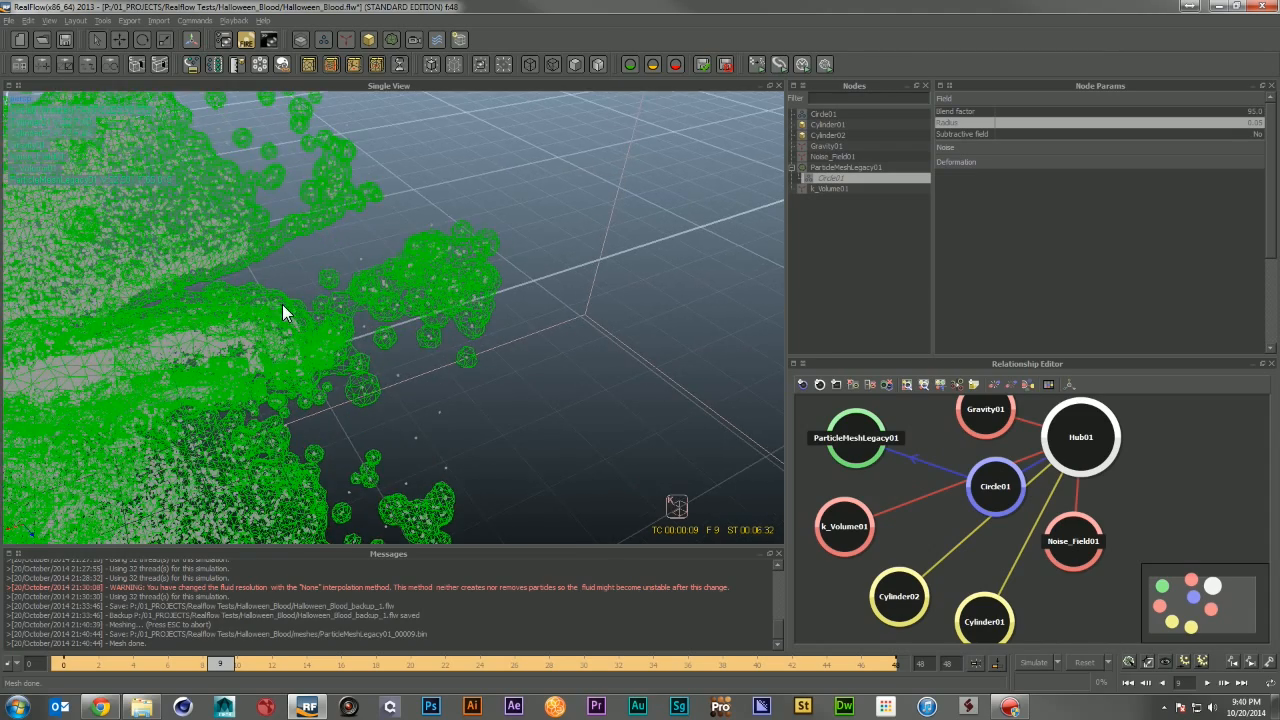
{"action": "middle_click_drag", "start_coordinate": [282, 304], "coordinate": [618, 240], "text": "alt"}
{"action": "right_click_drag", "start_coordinate": [618, 240], "coordinate": [618, 264], "text": "alt"}
{"action": "left_click_drag", "start_coordinate": [618, 264], "coordinate": [628, 71], "text": "alt"}
{"action": "left_click_drag", "start_coordinate": [330, 430], "coordinate": [426, 242], "text": "alt"}
{"action": "right_click_drag", "start_coordinate": [332, 426], "coordinate": [380, 460], "text": "alt"}
{"action": "left_click_drag", "start_coordinate": [380, 460], "coordinate": [400, 347], "text": "alt"}
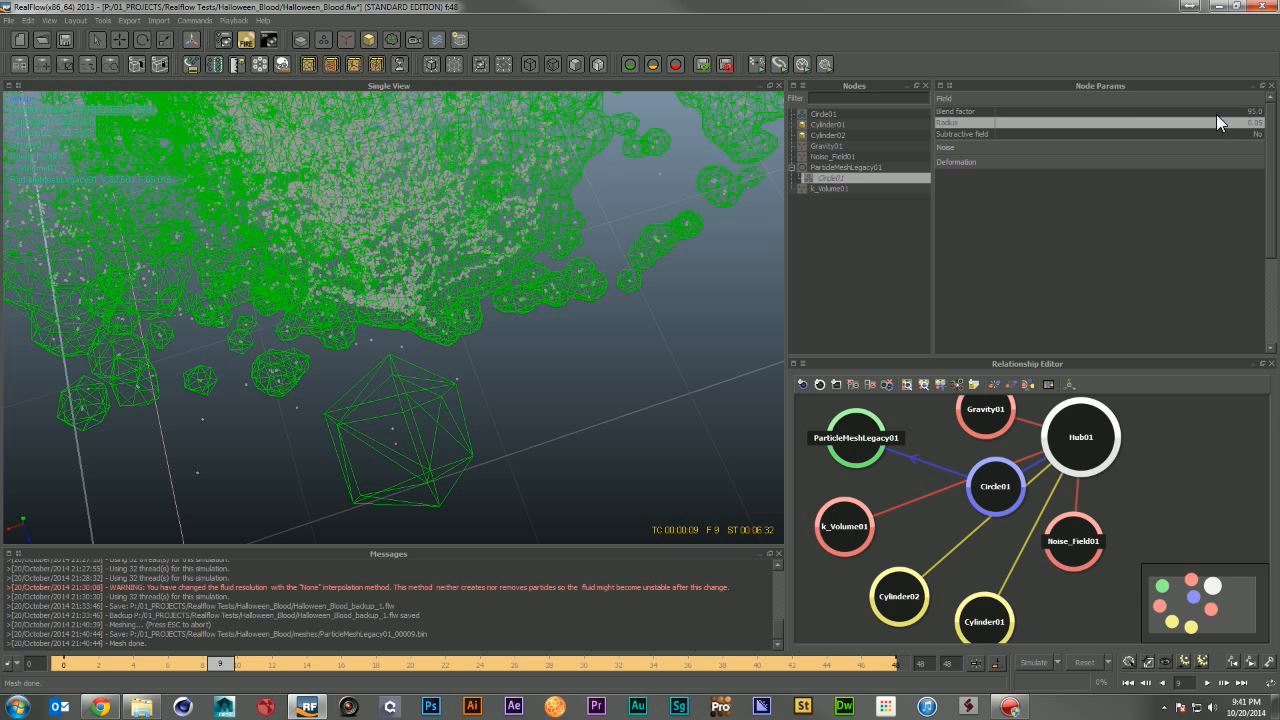
Step: Re-enter the Circle01 field radius and rebuild the mesh
{"action": "double_click", "coordinate": [1252, 123]}
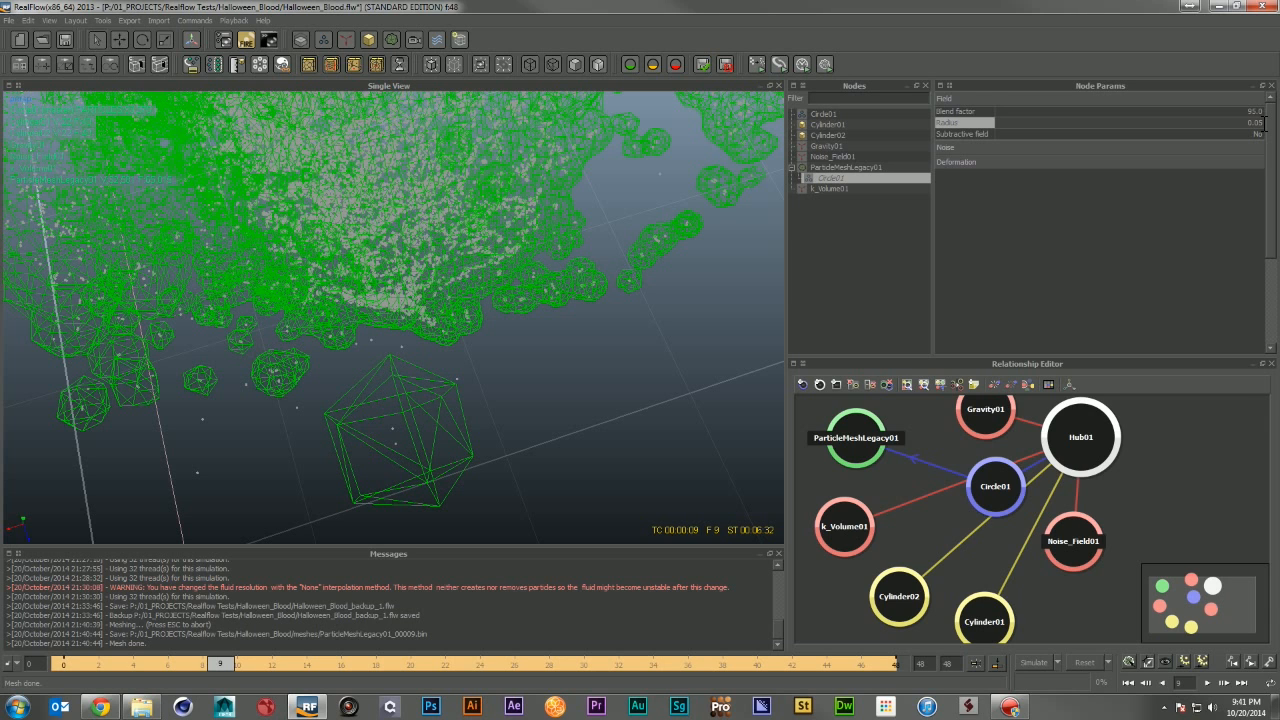
{"action": "key", "text": "Return"}
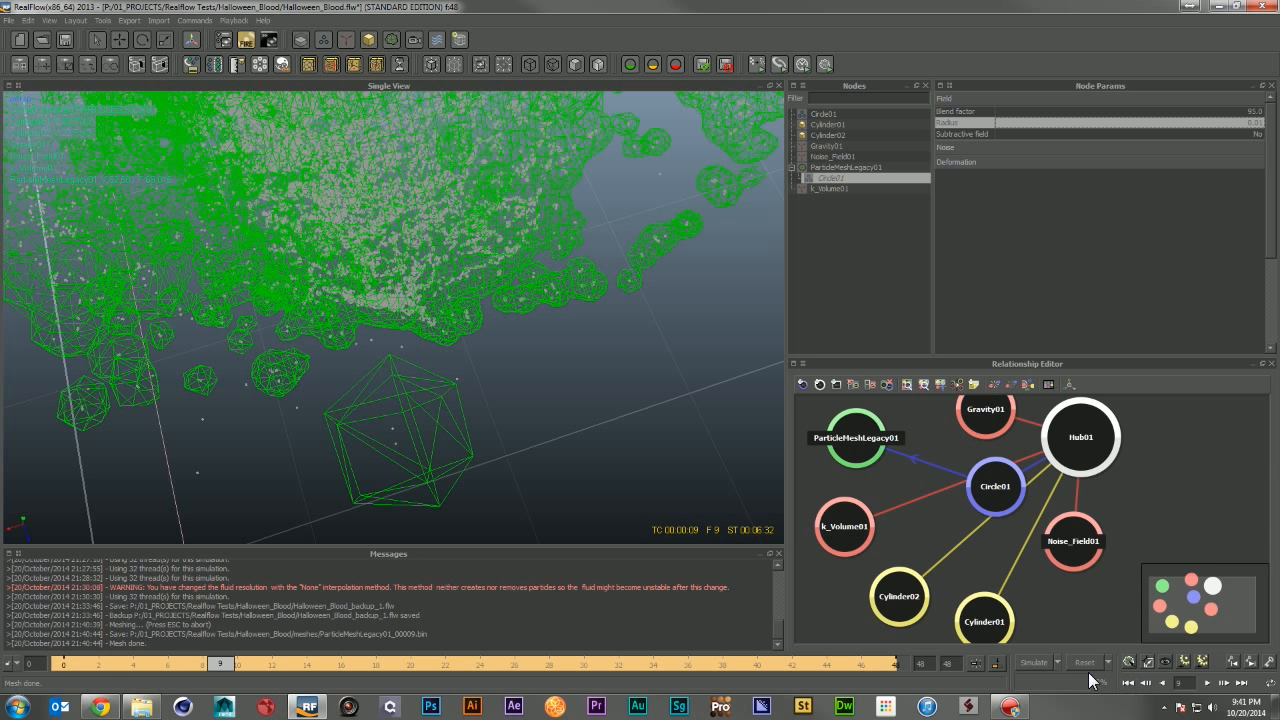
{"action": "left_click", "coordinate": [1128, 662]}
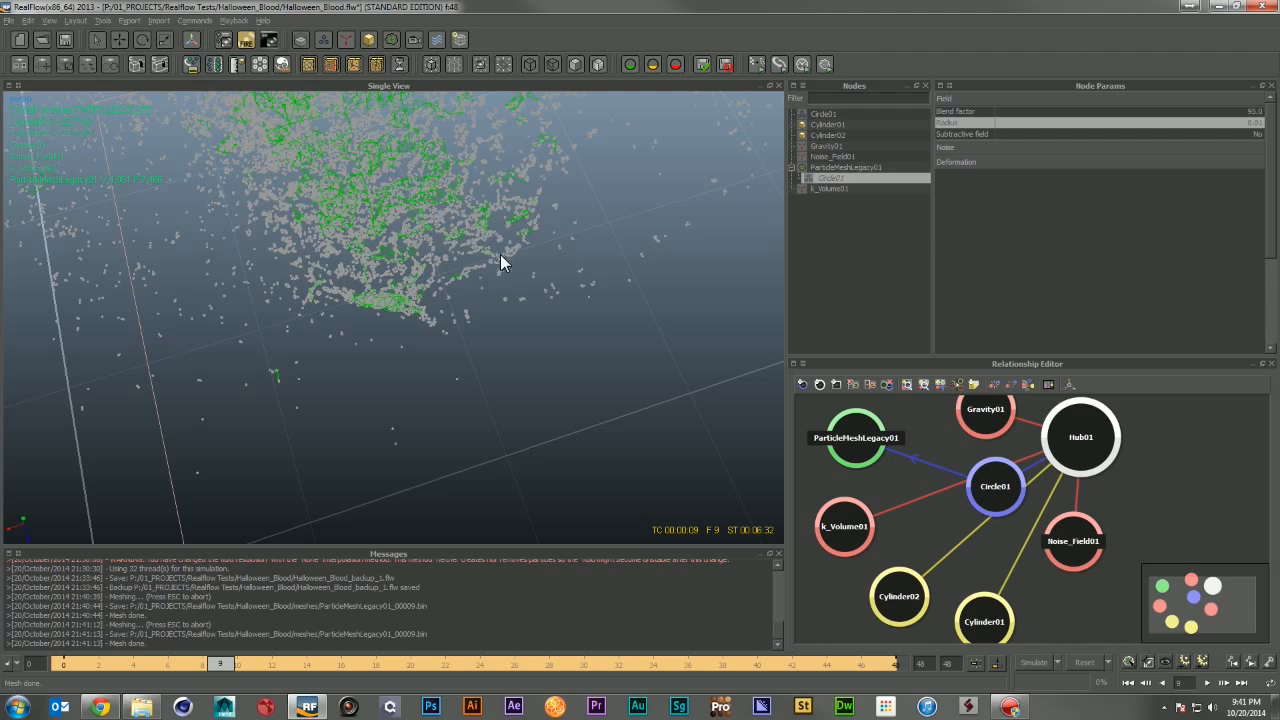
Step: Set the particle mesh's polygon size to 0.03 and rebuild the mesh
{"action": "left_click_drag", "start_coordinate": [490, 251], "coordinate": [497, 418], "text": "alt"}
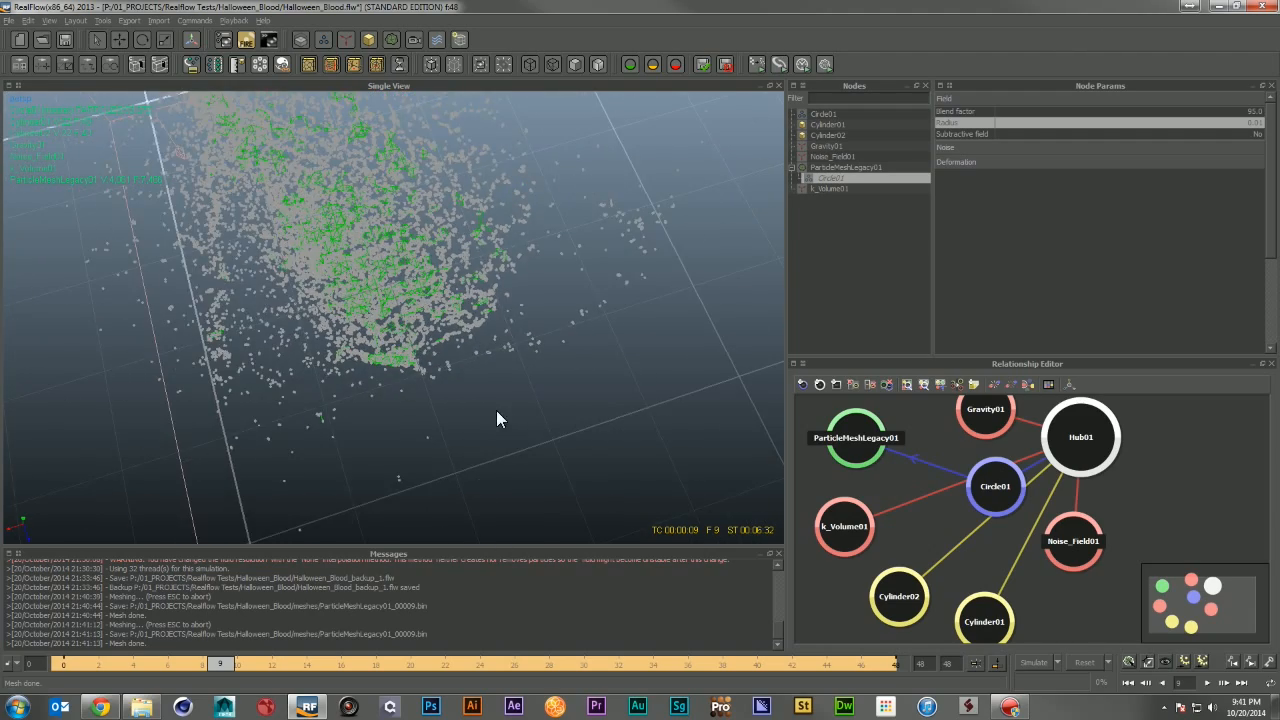
{"action": "left_click_drag", "start_coordinate": [488, 368], "coordinate": [416, 328], "text": "alt"}
{"action": "middle_click_drag", "start_coordinate": [622, 218], "coordinate": [284, 530], "text": "alt"}
{"action": "left_click_drag", "start_coordinate": [284, 530], "coordinate": [430, 386], "text": "alt"}
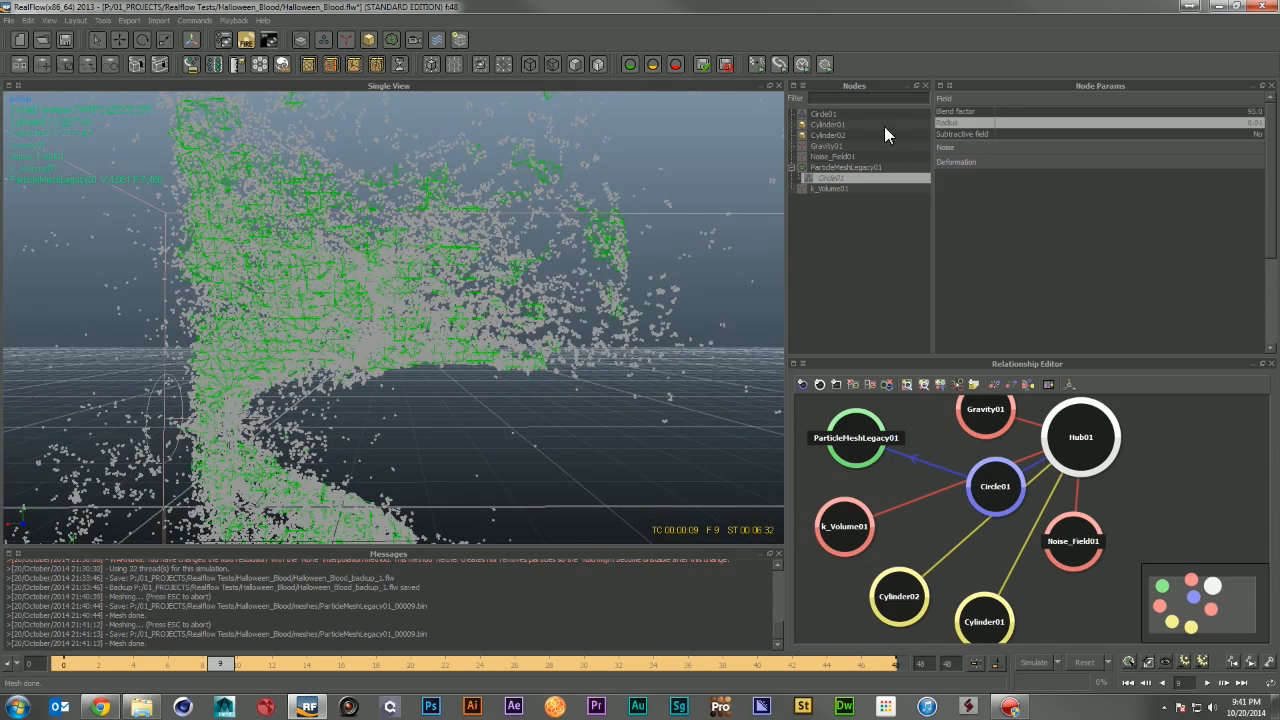
{"action": "left_click", "coordinate": [858, 166]}
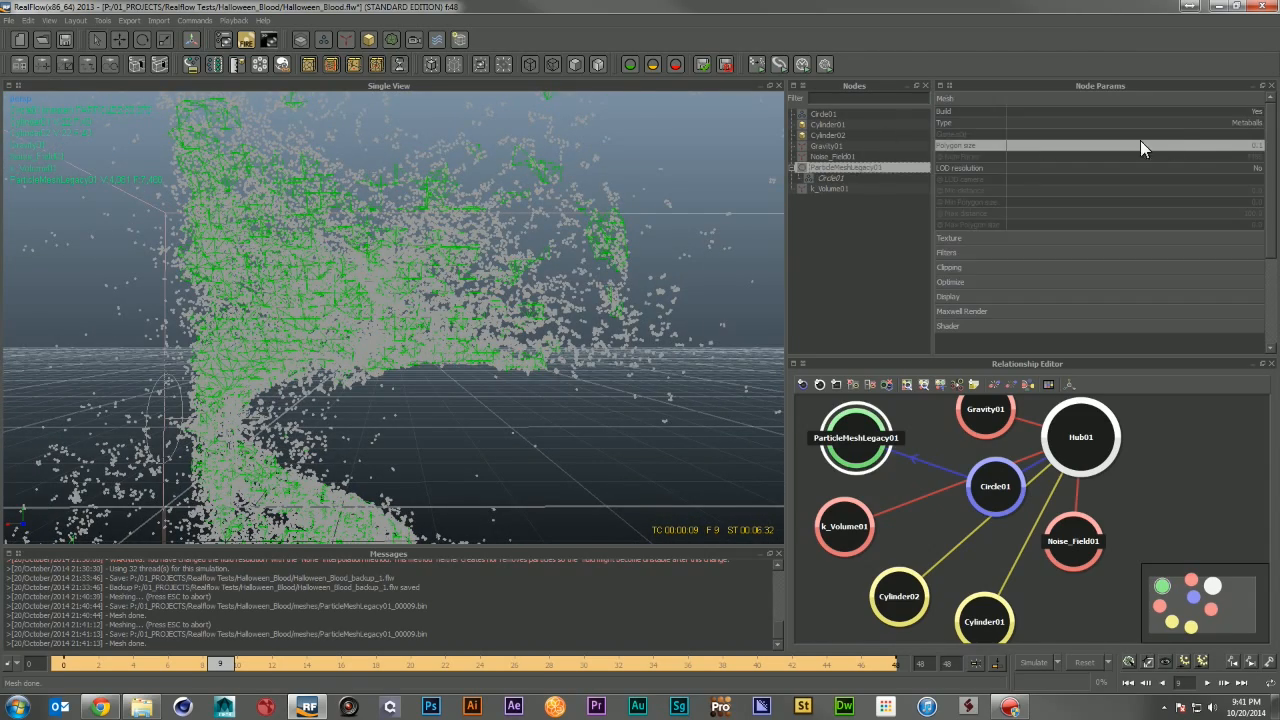
{"action": "double_click", "coordinate": [1250, 146]}
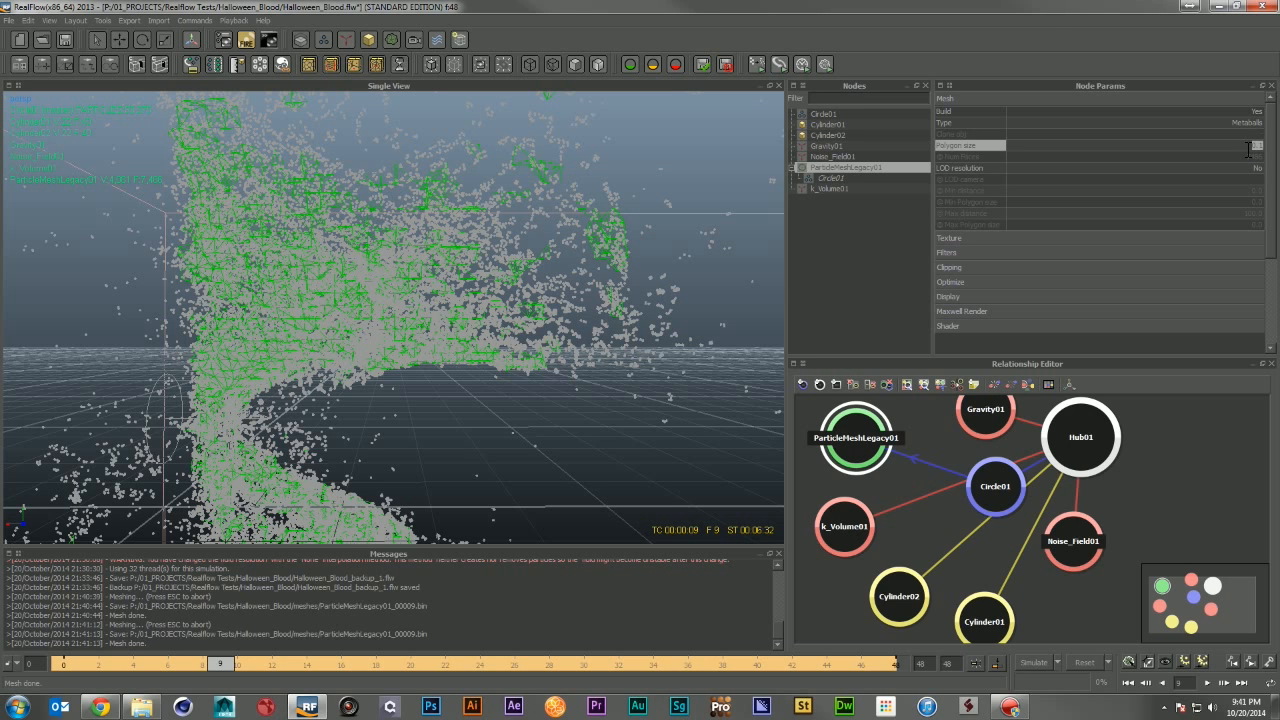
{"action": "type", "text": "0.03"}
{"action": "key", "text": "Return"}
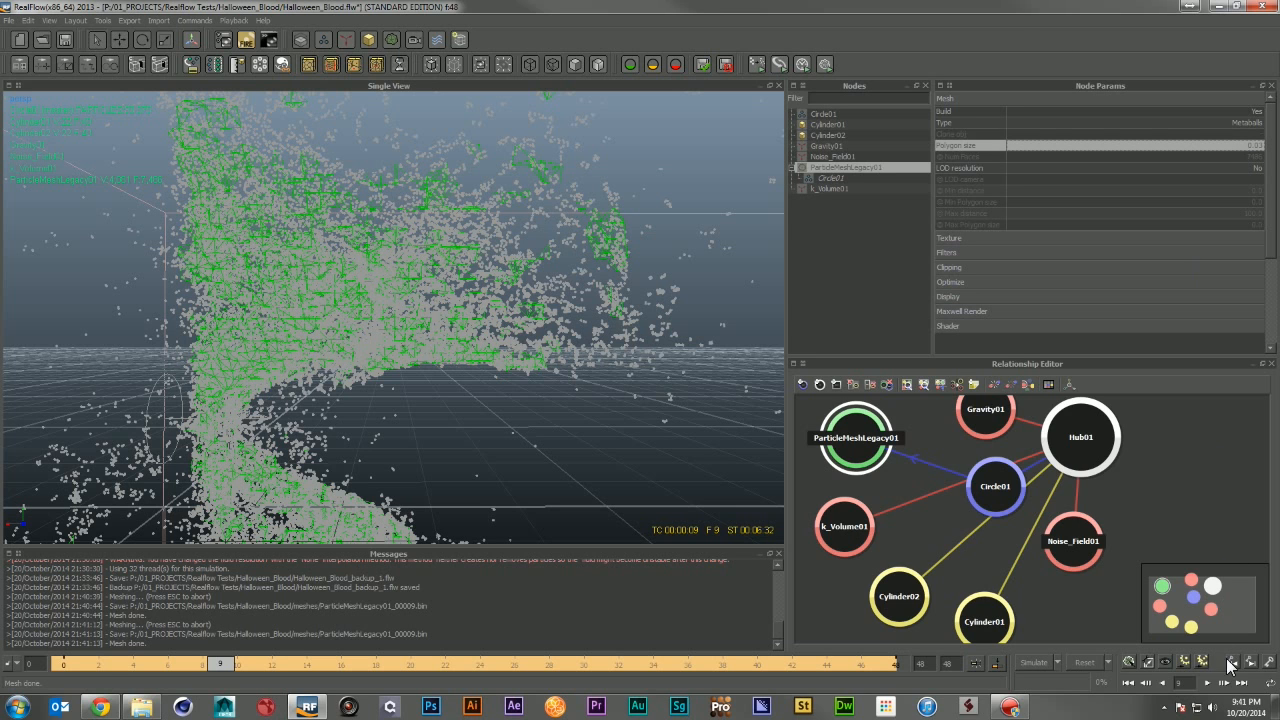
{"action": "left_click", "coordinate": [1128, 663]}
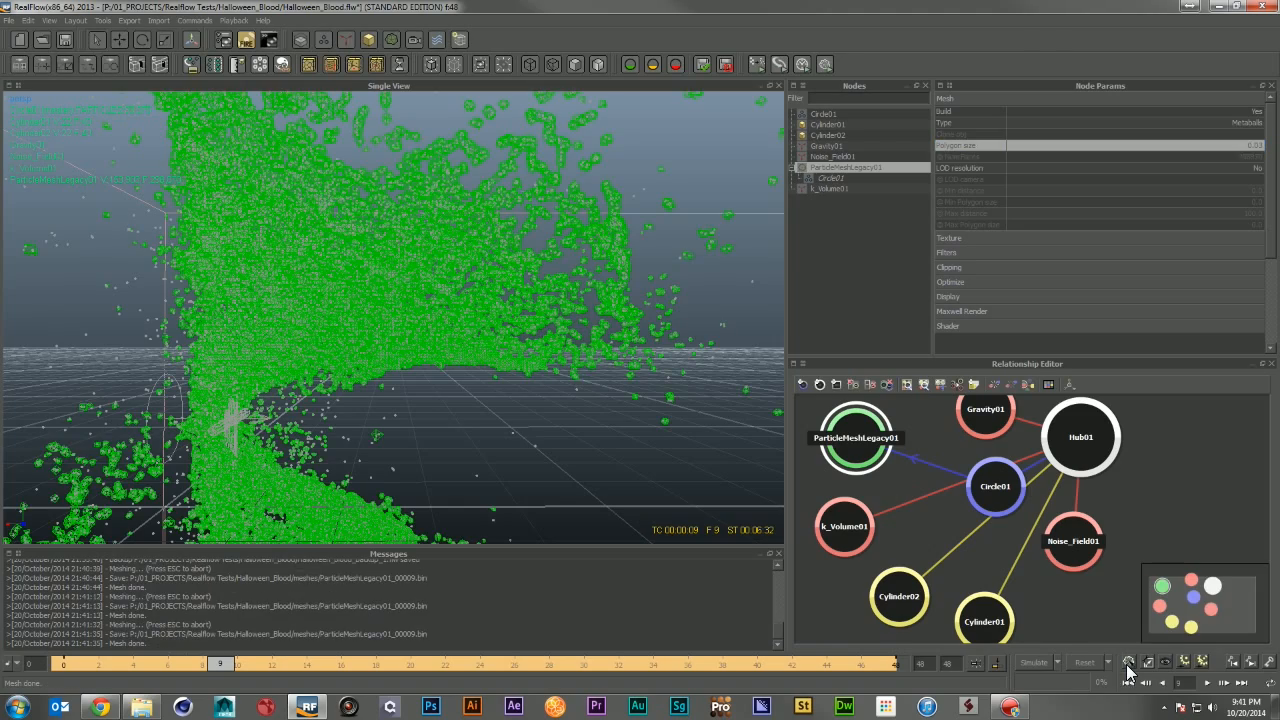
Step: Set the particle mesh's polygon size to 0.02 and rebuild the mesh
{"action": "left_click_drag", "start_coordinate": [648, 316], "coordinate": [414, 454], "text": "alt"}
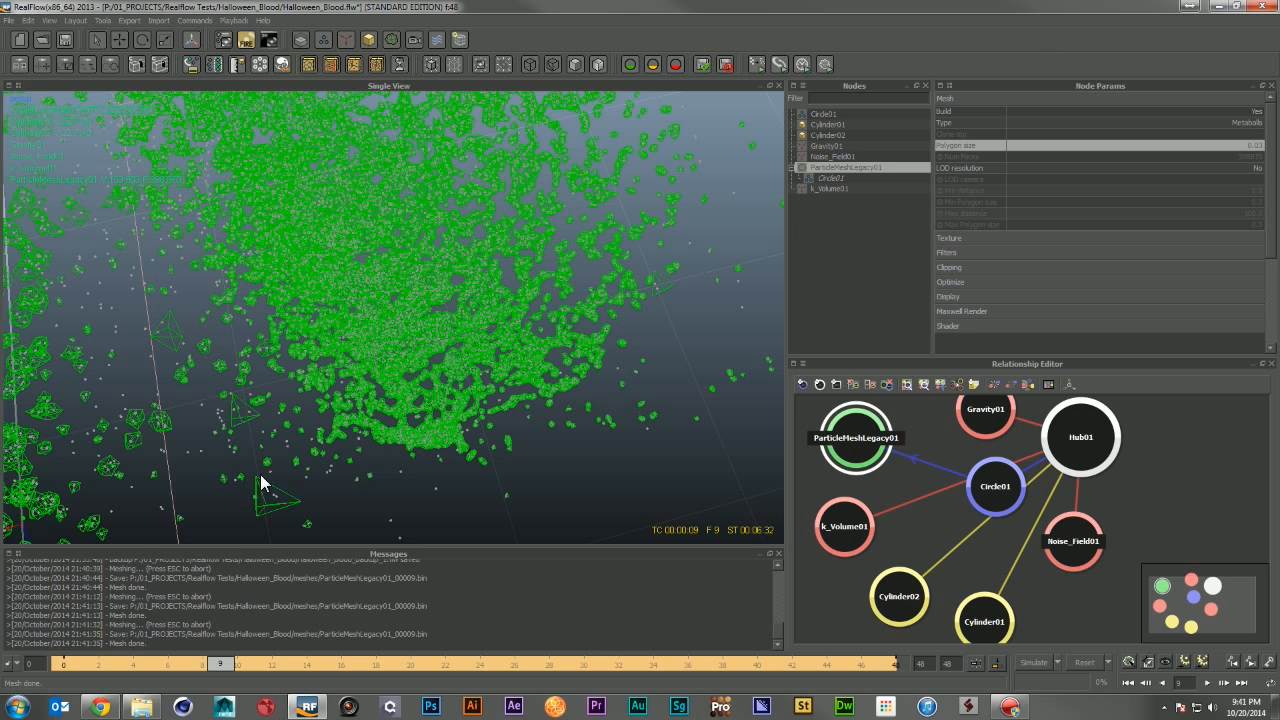
{"action": "left_click_drag", "start_coordinate": [569, 420], "coordinate": [394, 548], "text": "alt"}
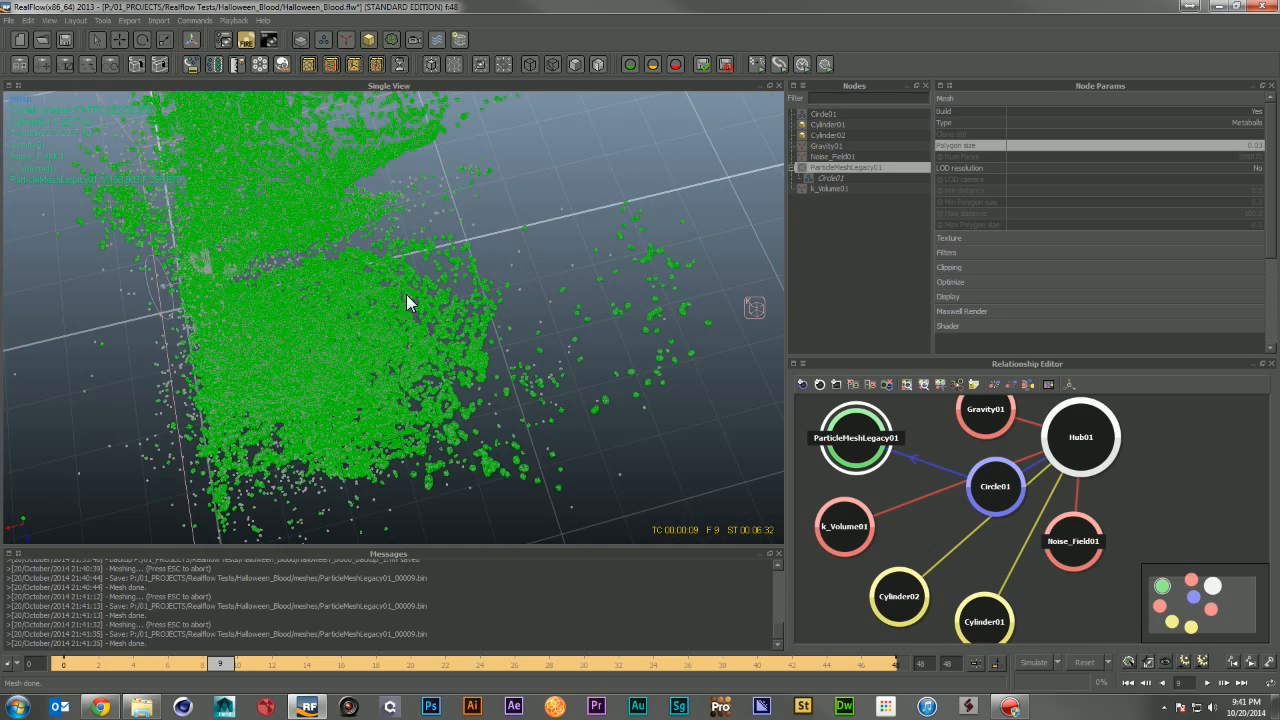
{"action": "left_click_drag", "start_coordinate": [564, 384], "coordinate": [516, 296], "text": "alt"}
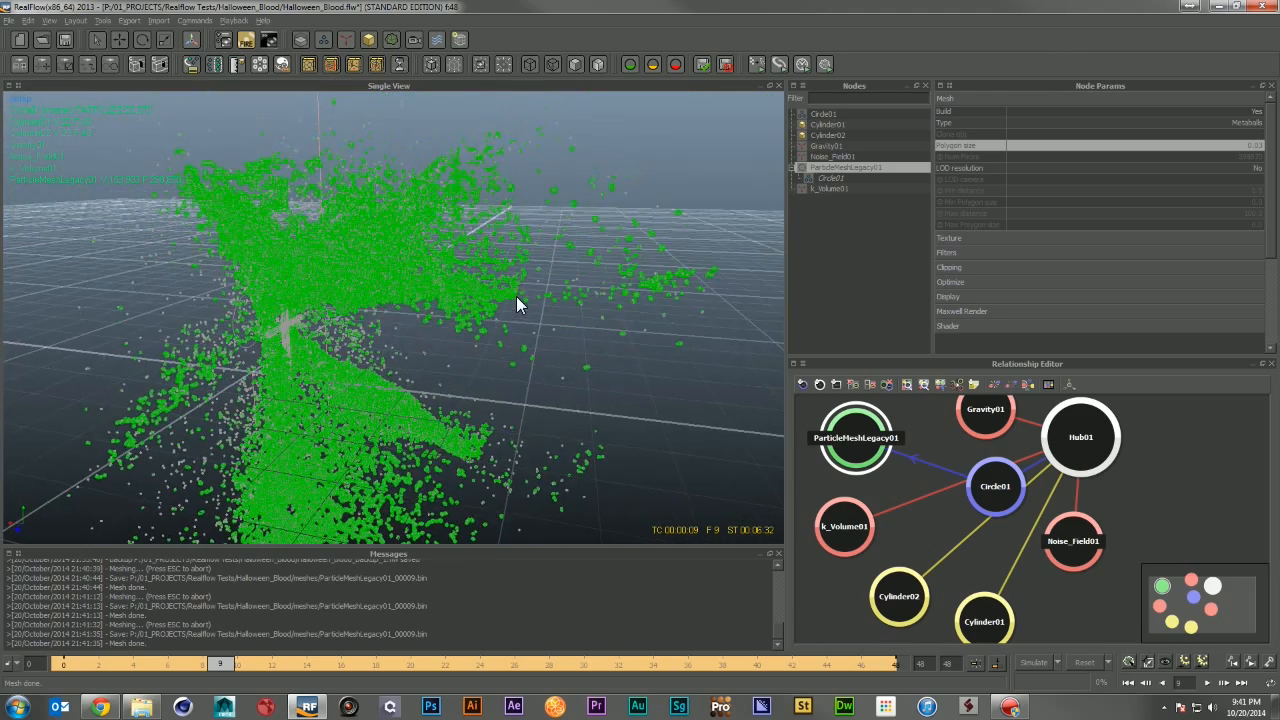
{"action": "double_click", "coordinate": [1258, 146]}
{"action": "left_click_drag", "start_coordinate": [1259, 147], "coordinate": [1278, 150]}
{"action": "type", "text": "2"}
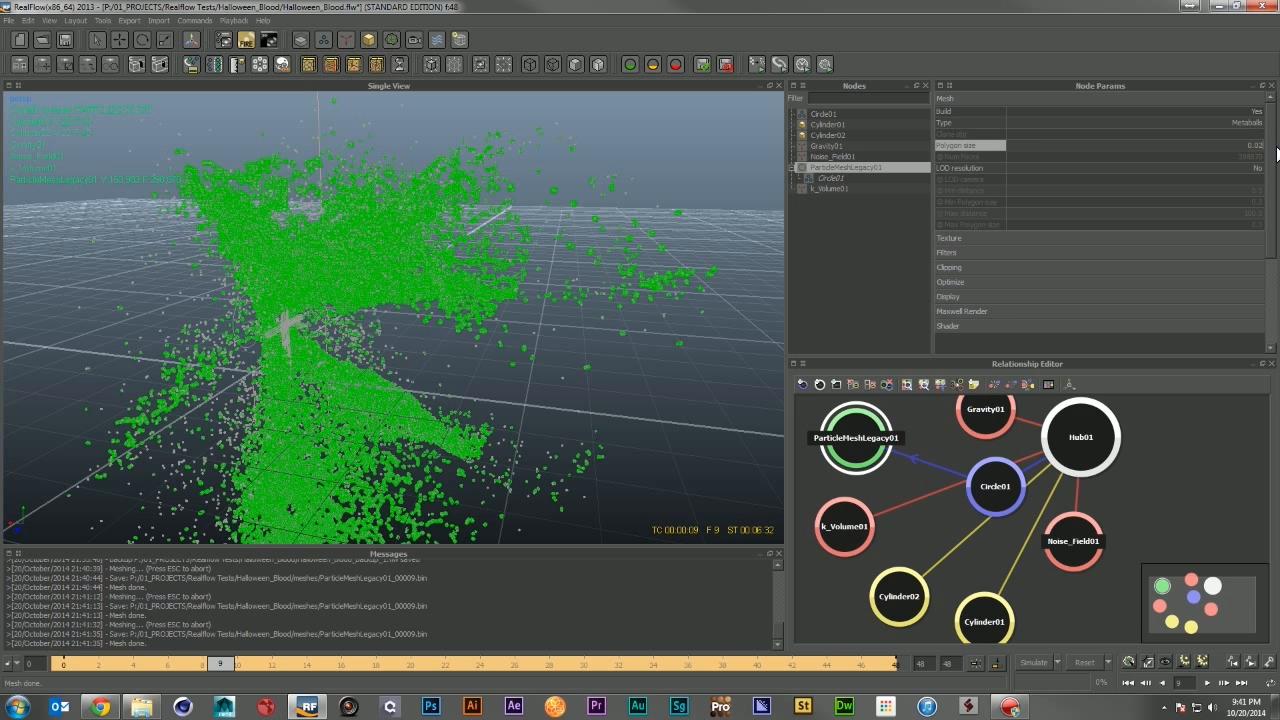
{"action": "key", "text": "Return"}
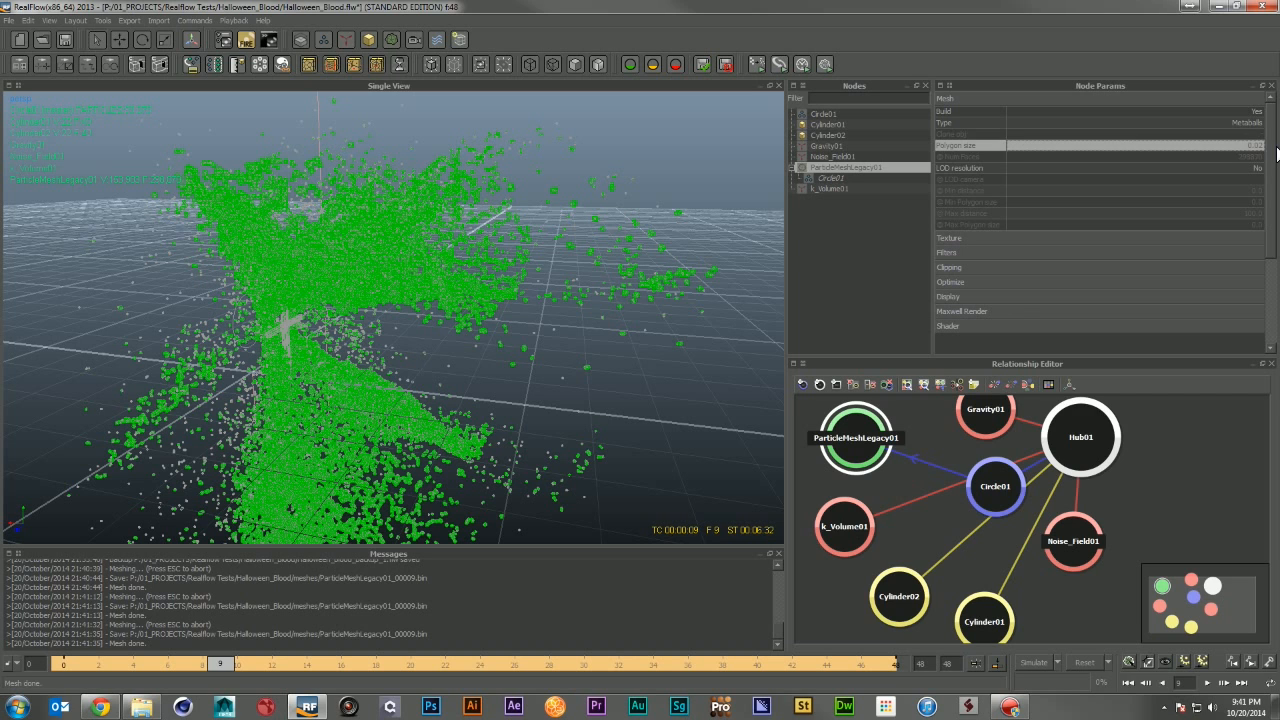
{"action": "left_click", "coordinate": [1132, 661]}
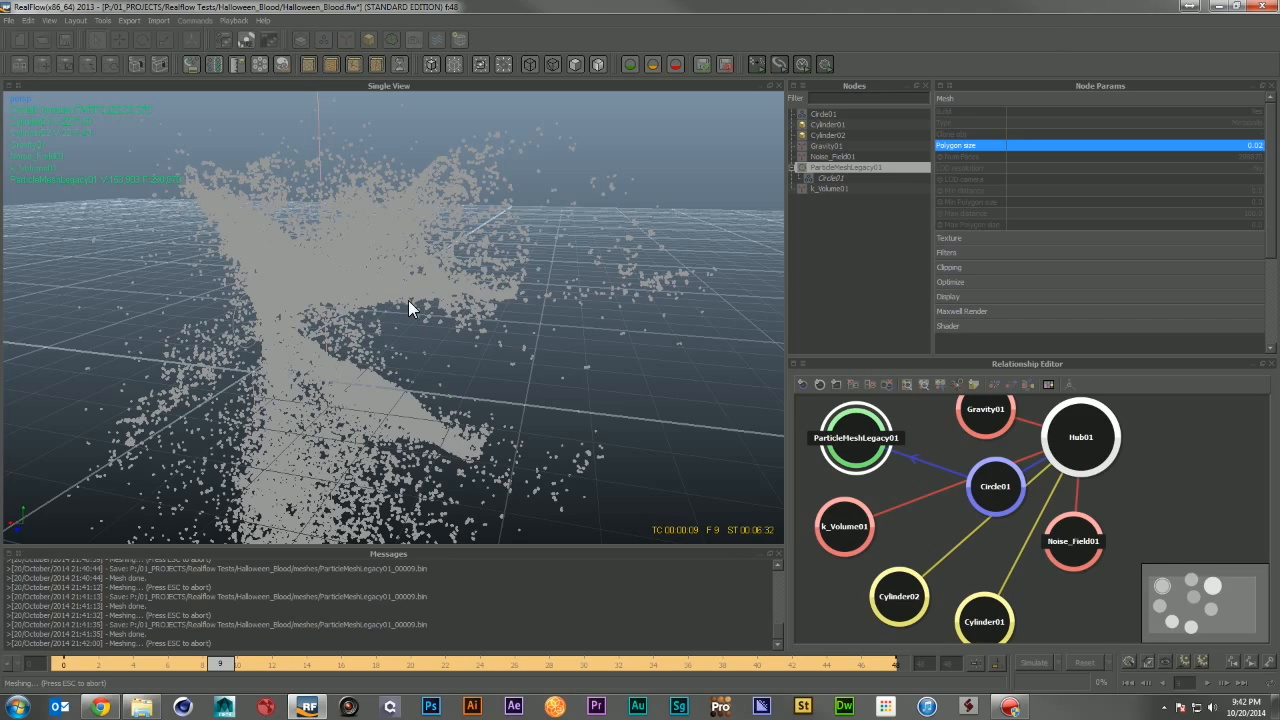
Step: Set the radius of the mesh's Circle01 field to 0.008
{"action": "right_click_drag", "start_coordinate": [366, 285], "coordinate": [464, 332], "text": "alt"}
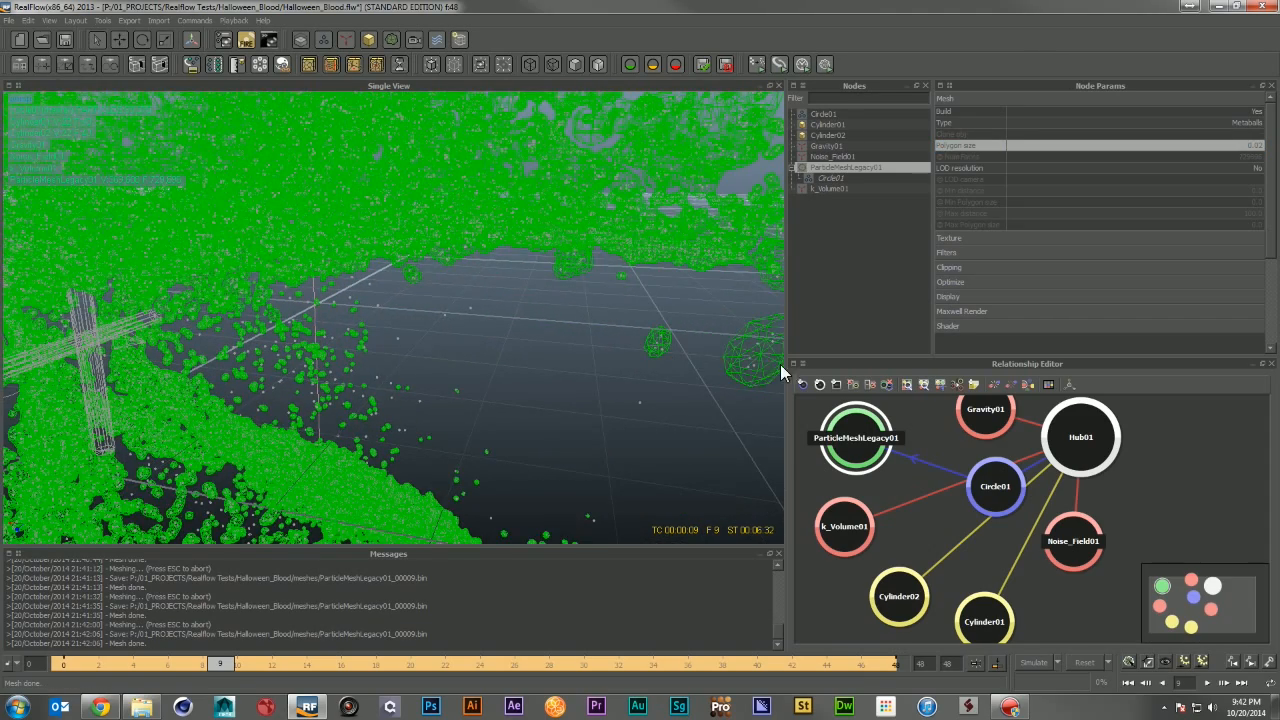
{"action": "middle_click_drag", "start_coordinate": [702, 332], "coordinate": [632, 356], "text": "alt"}
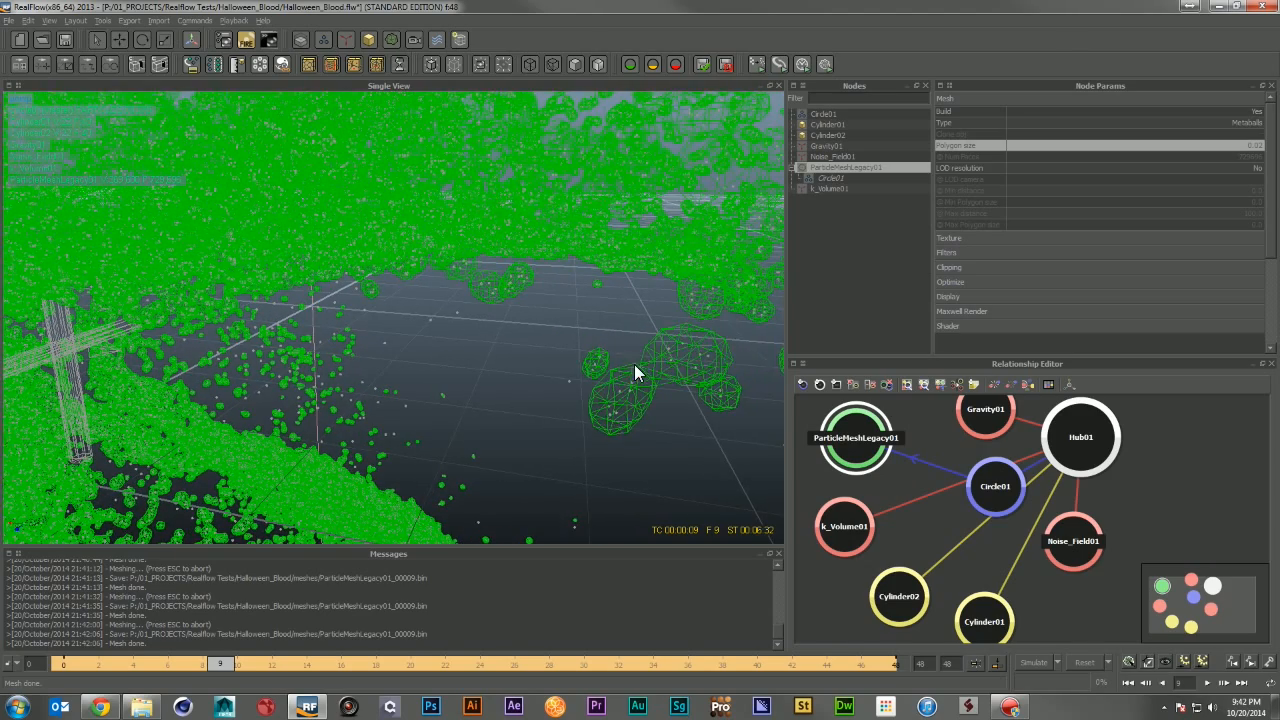
{"action": "right_click_drag", "start_coordinate": [632, 364], "coordinate": [638, 366], "text": "alt"}
{"action": "middle_click_drag", "start_coordinate": [638, 366], "coordinate": [448, 330], "text": "alt"}
{"action": "right_click_drag", "start_coordinate": [448, 330], "coordinate": [450, 342], "text": "alt"}
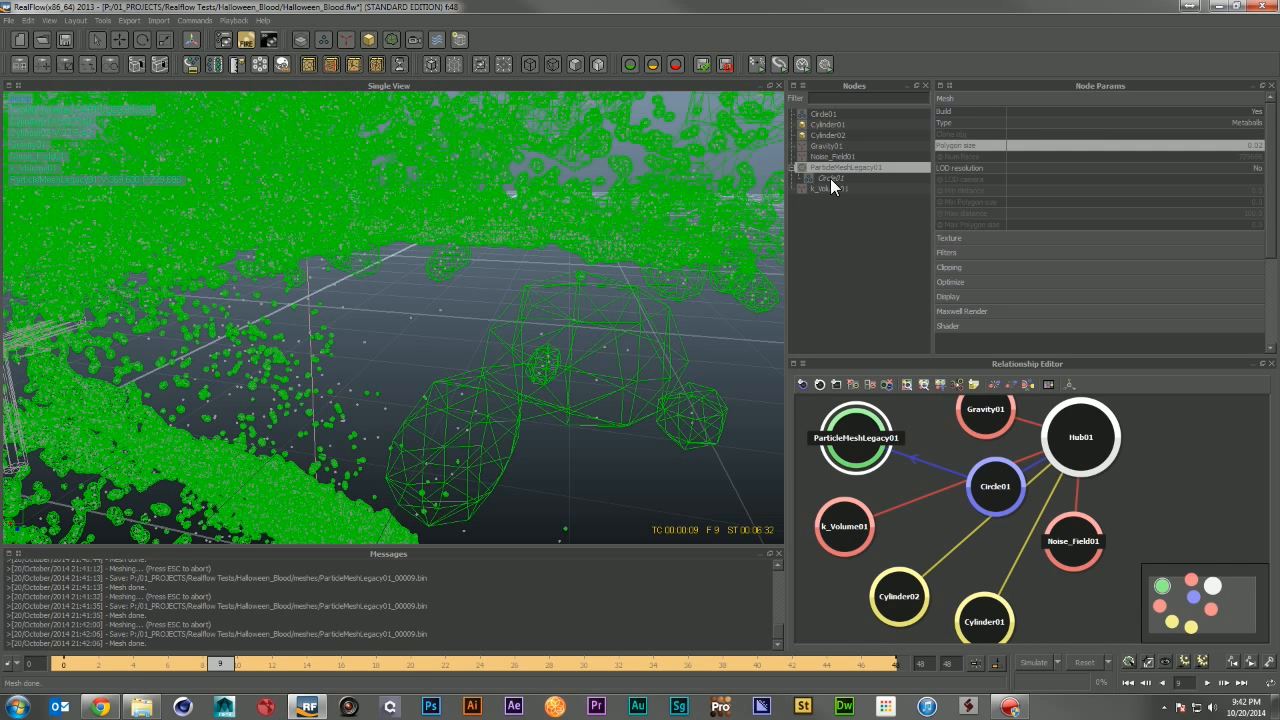
{"action": "left_click", "coordinate": [831, 178]}
{"action": "left_click", "coordinate": [1212, 122]}
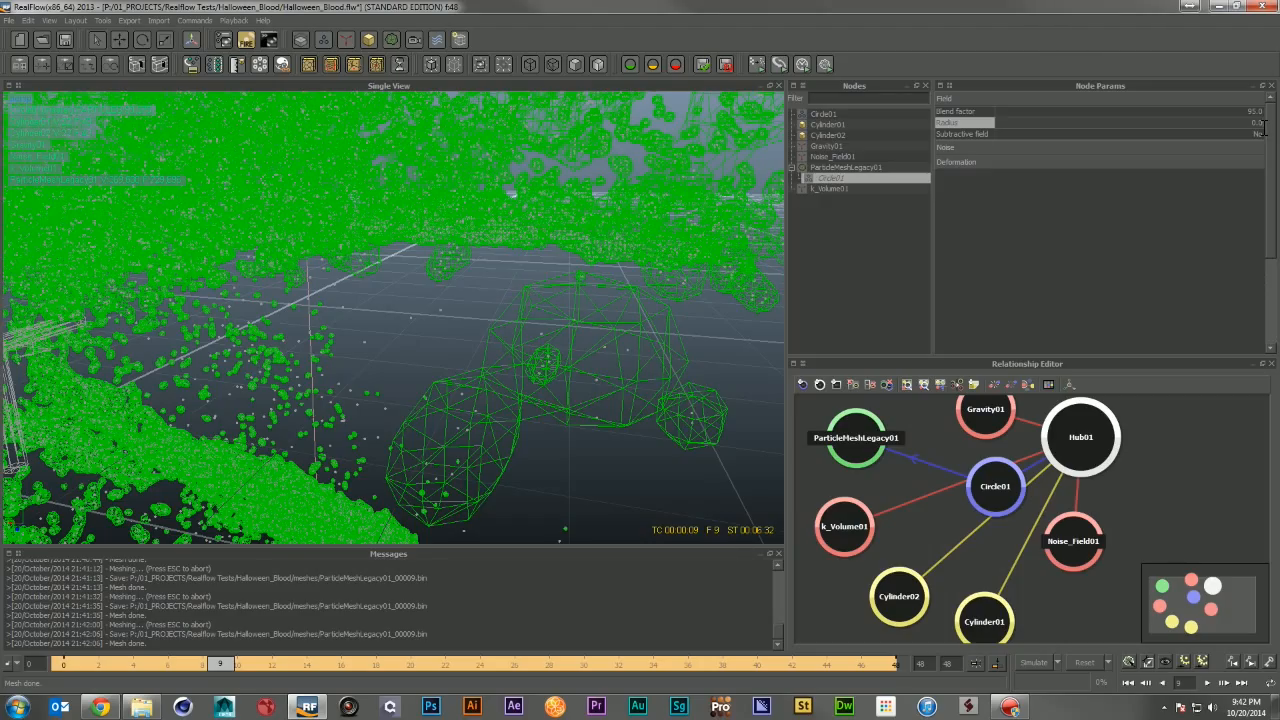
{"action": "type", "text": "0.008"}
{"action": "key", "text": "Return"}
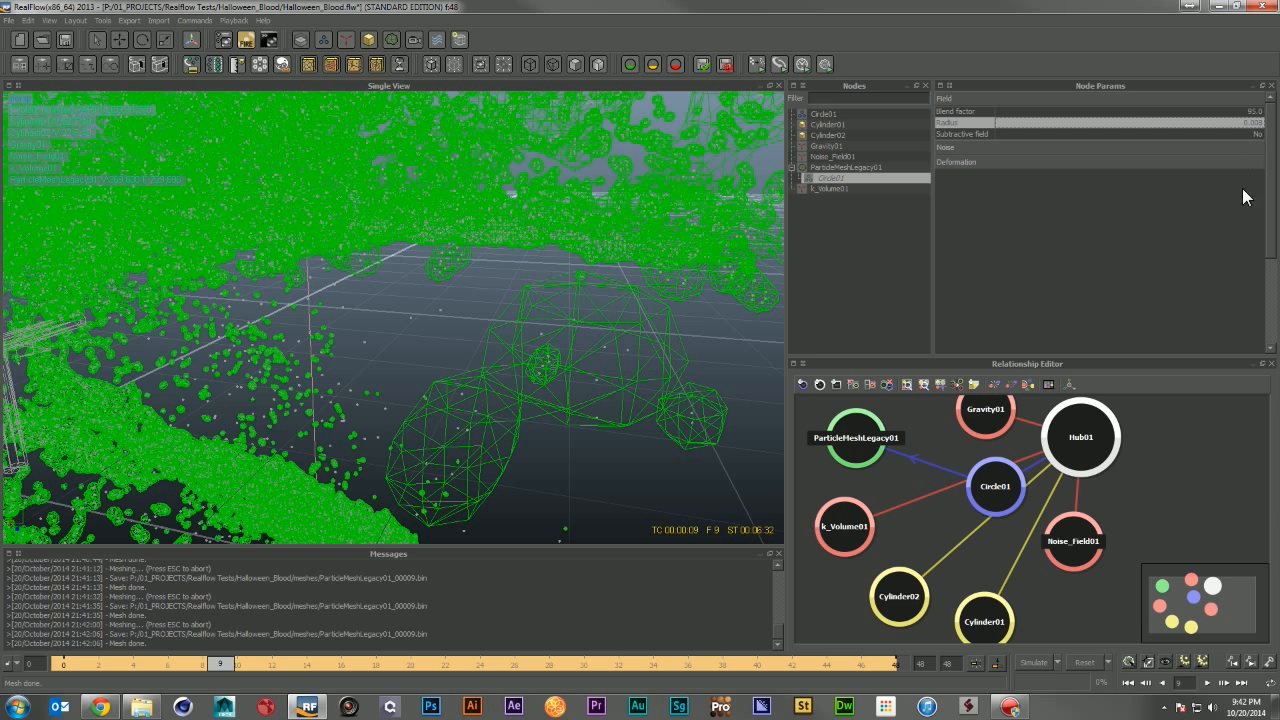
Step: Enable filtering on the particle mesh and rebuild the mesh at the current frame
{"action": "left_click", "coordinate": [1040, 660]}
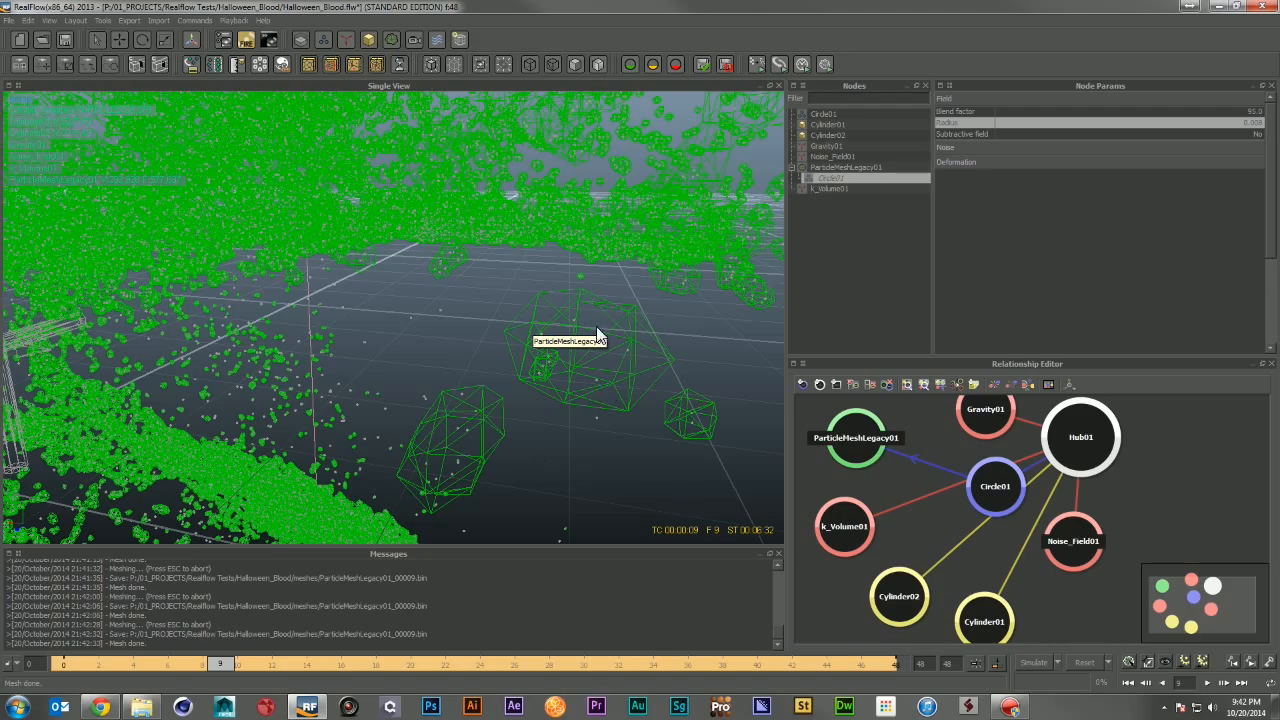
{"action": "left_click_drag", "start_coordinate": [637, 324], "coordinate": [253, 362], "text": "alt"}
{"action": "left_click_drag", "start_coordinate": [334, 374], "coordinate": [578, 296], "text": "alt"}
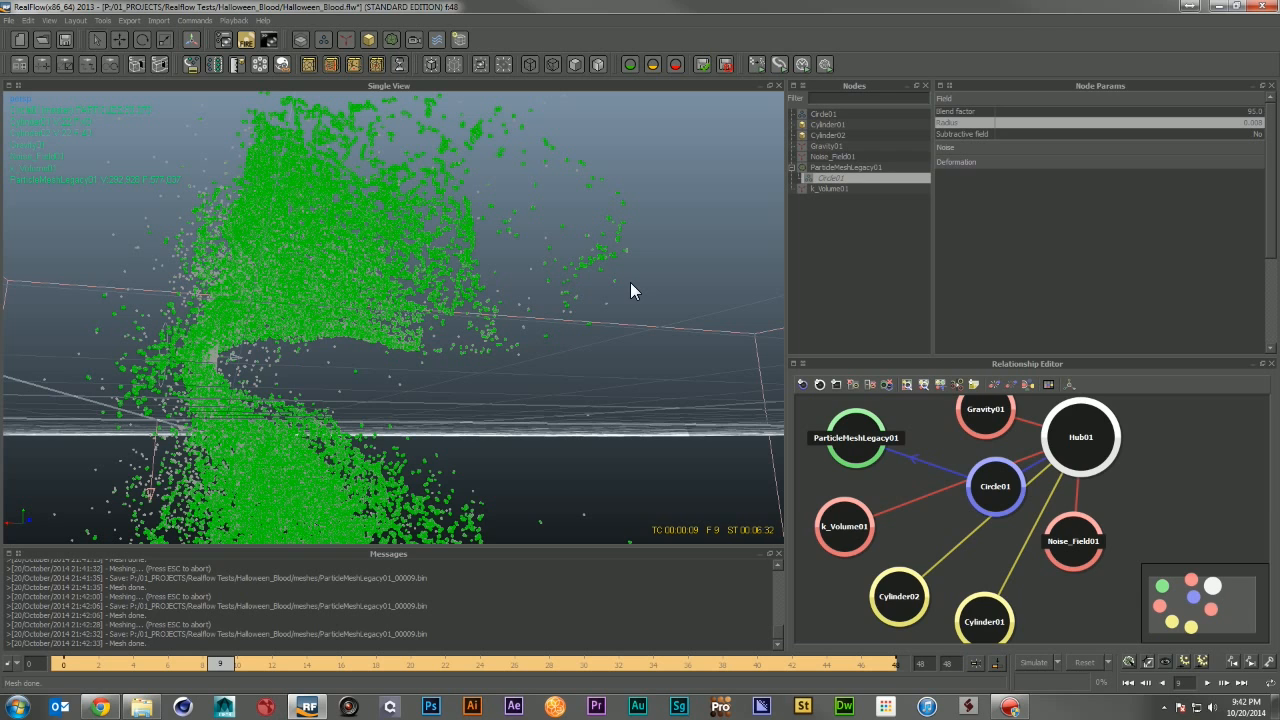
{"action": "left_click", "coordinate": [840, 168]}
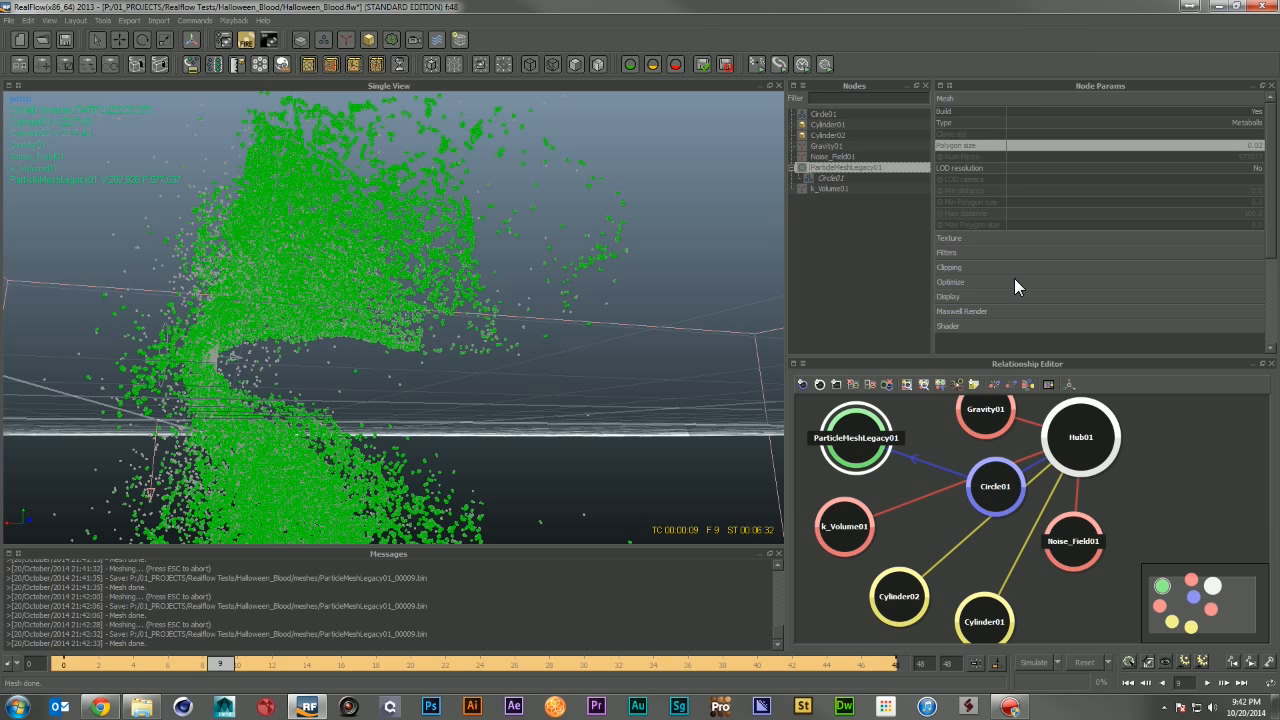
{"action": "left_click", "coordinate": [1035, 254]}
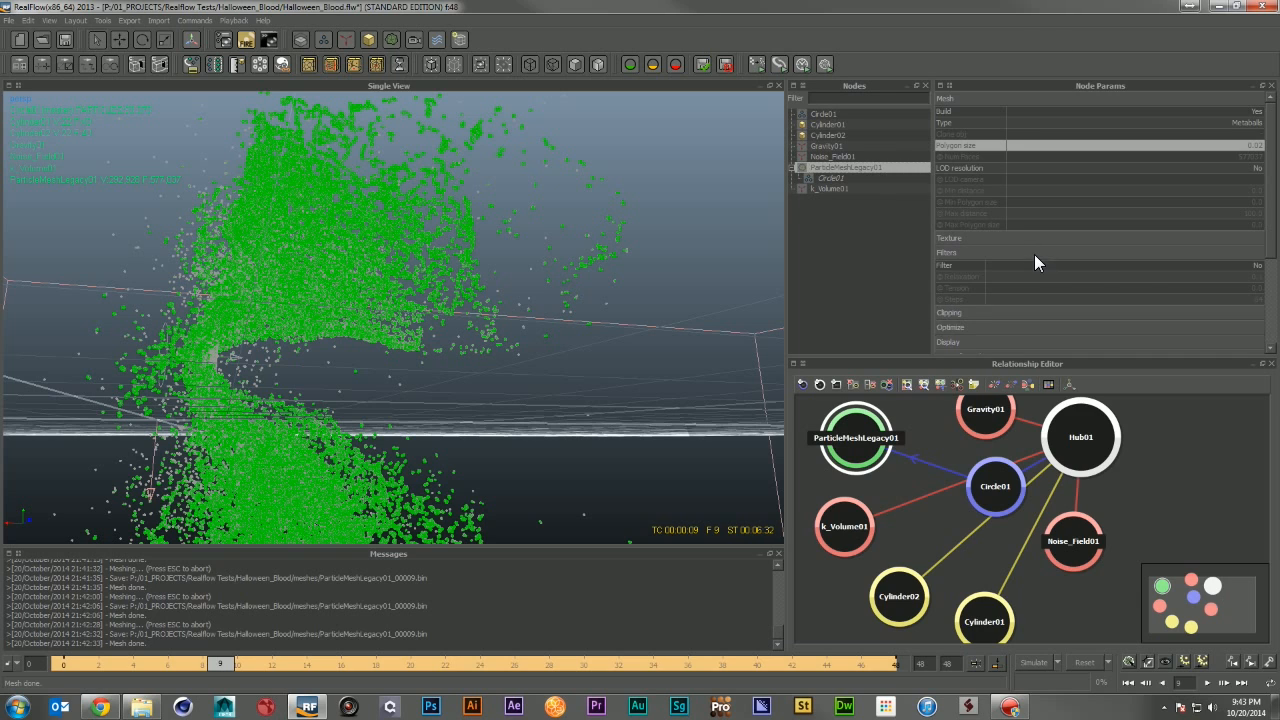
{"action": "left_click", "coordinate": [1224, 268]}
{"action": "left_click", "coordinate": [1235, 276]}
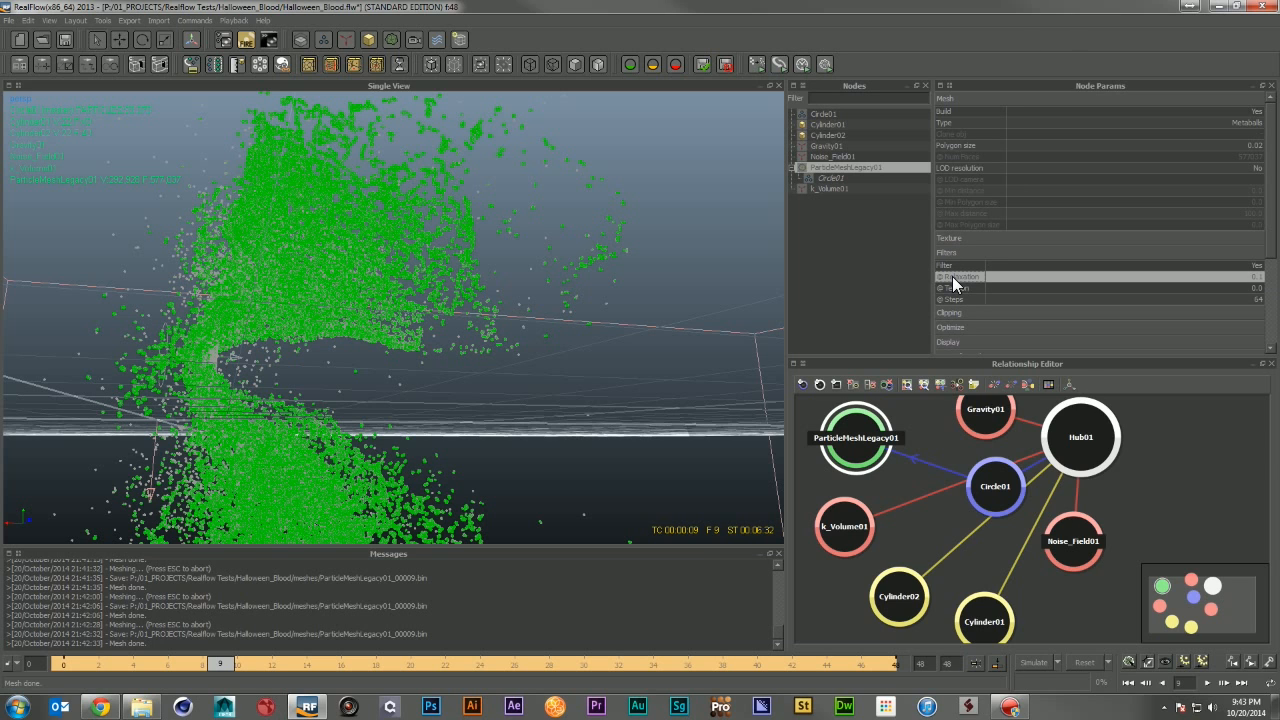
{"action": "left_click", "coordinate": [1128, 662]}
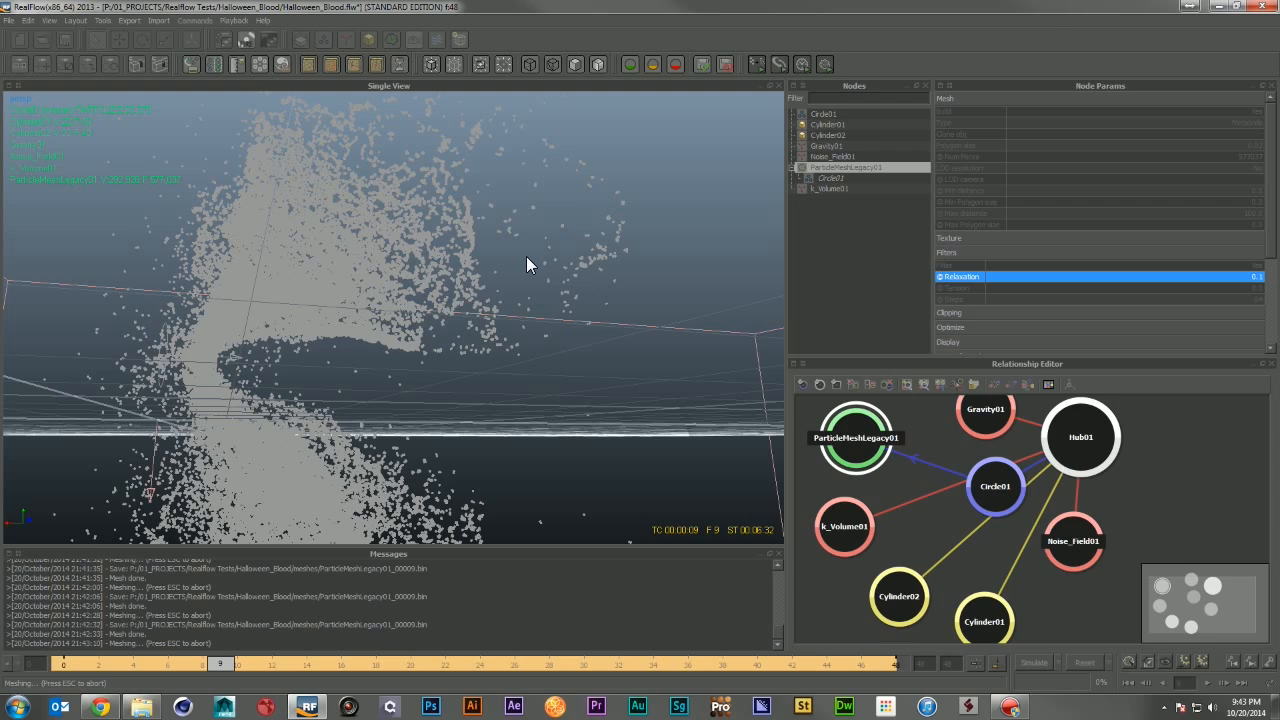
{"action": "left_click_drag", "start_coordinate": [500, 271], "coordinate": [803, 232], "text": "alt"}
Step: Hide the Circle01 emitter's particles by turning its display visibility off
{"action": "left_click", "coordinate": [823, 115]}
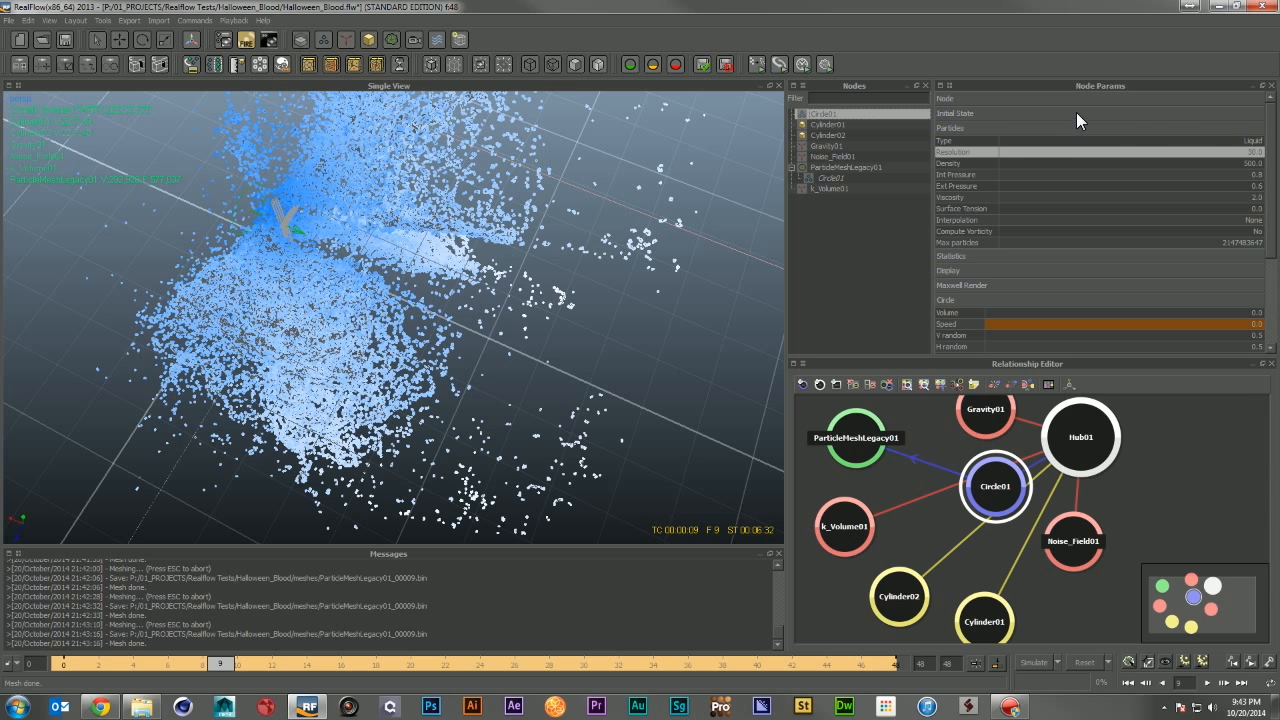
{"action": "left_click", "coordinate": [1076, 99]}
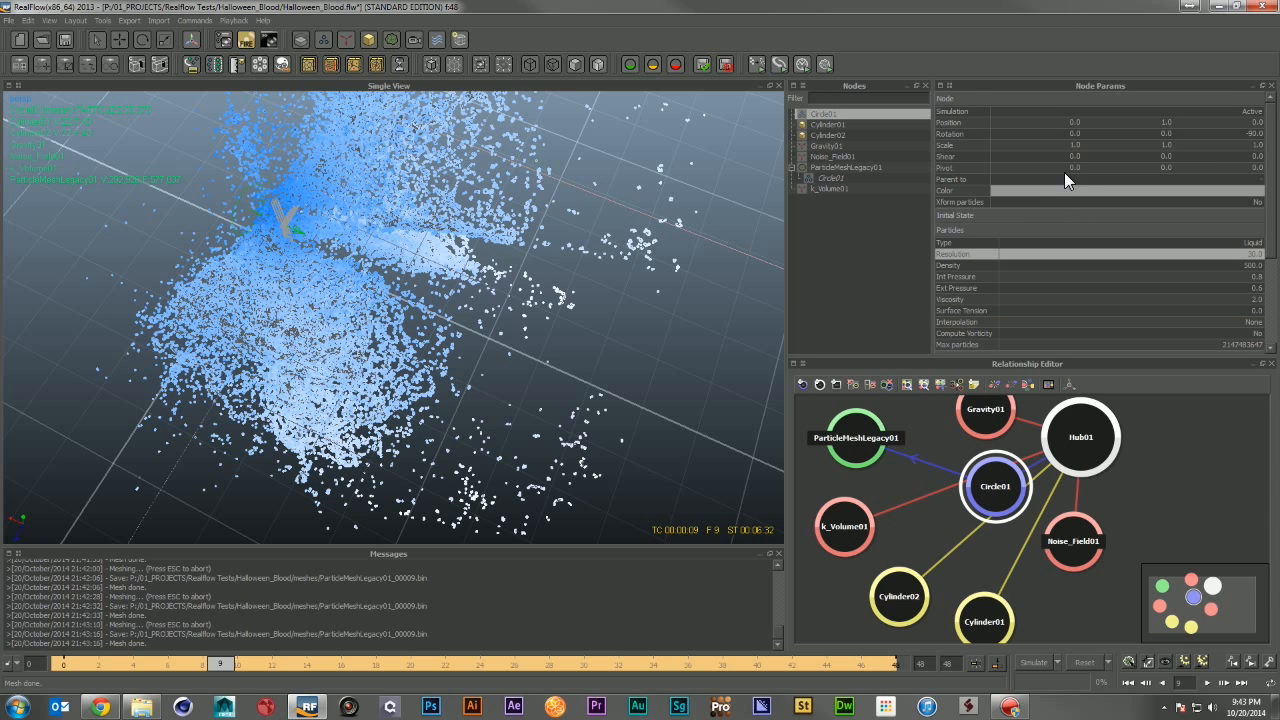
{"action": "left_click", "coordinate": [1062, 100]}
{"action": "left_click", "coordinate": [1046, 270]}
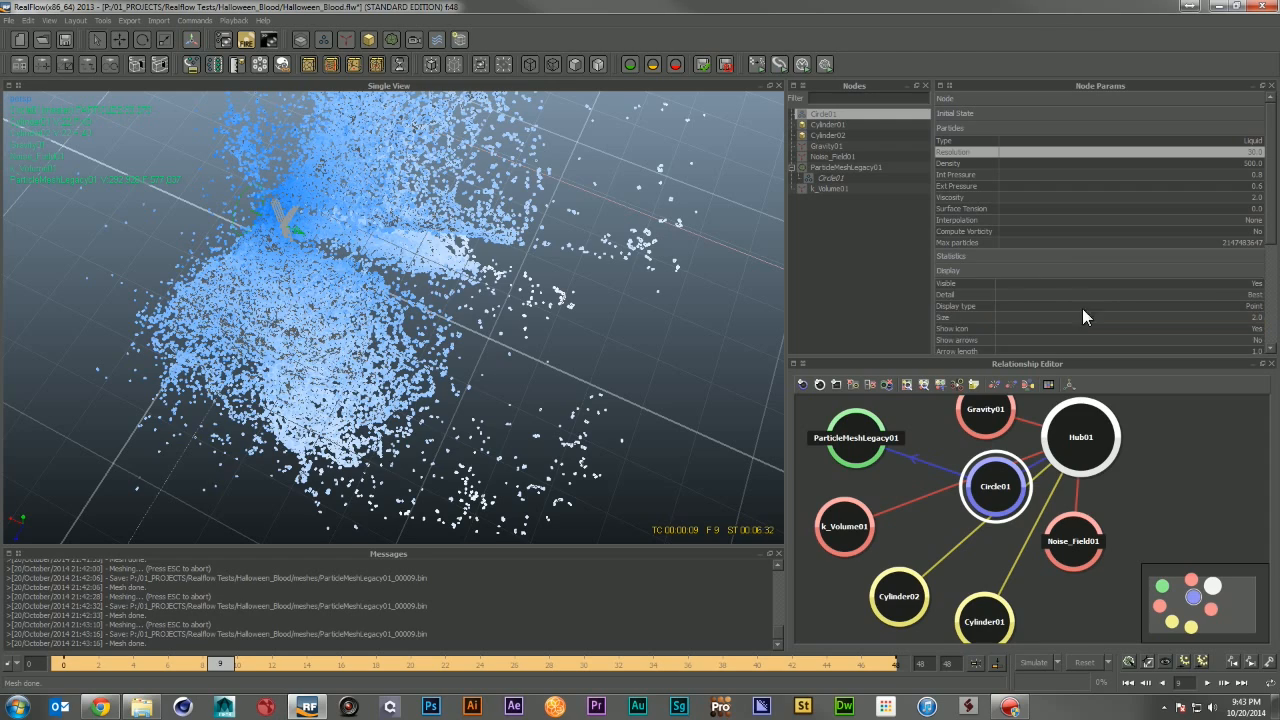
{"action": "left_click", "coordinate": [1242, 286]}
{"action": "left_click_drag", "start_coordinate": [268, 226], "coordinate": [326, 240], "text": "alt"}
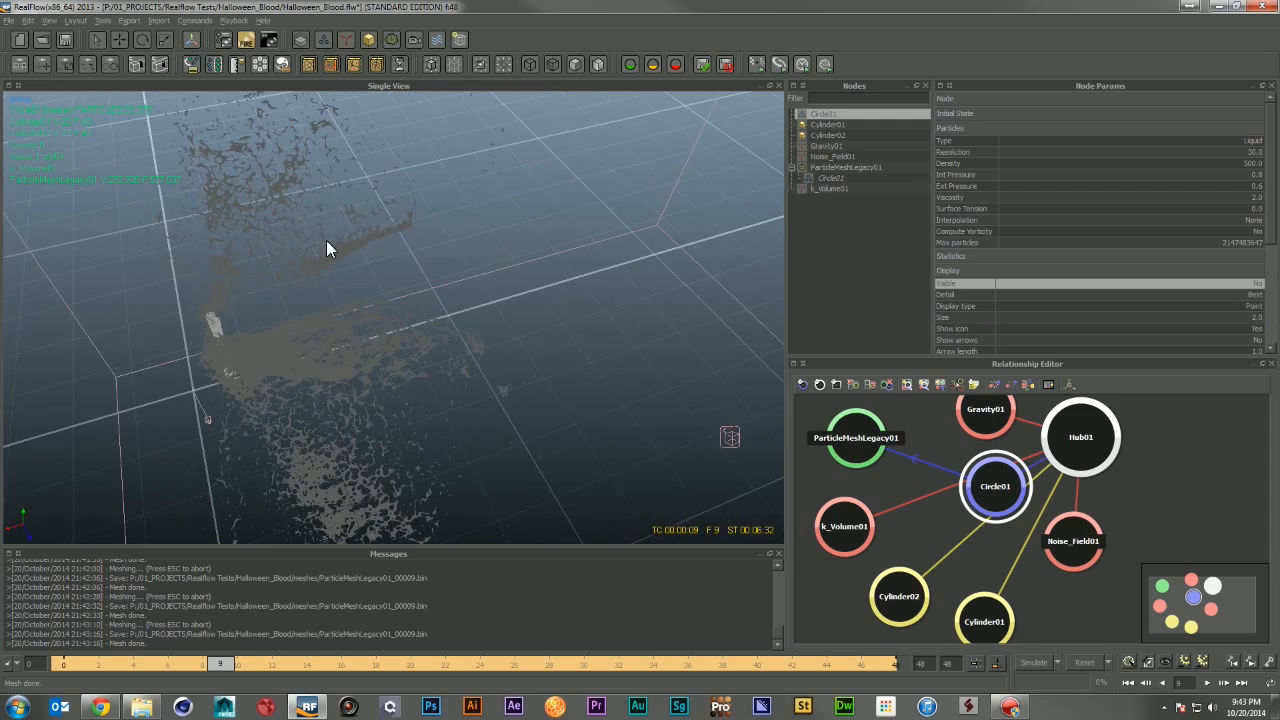
{"action": "right_click_drag", "start_coordinate": [326, 240], "coordinate": [358, 329], "text": "alt"}
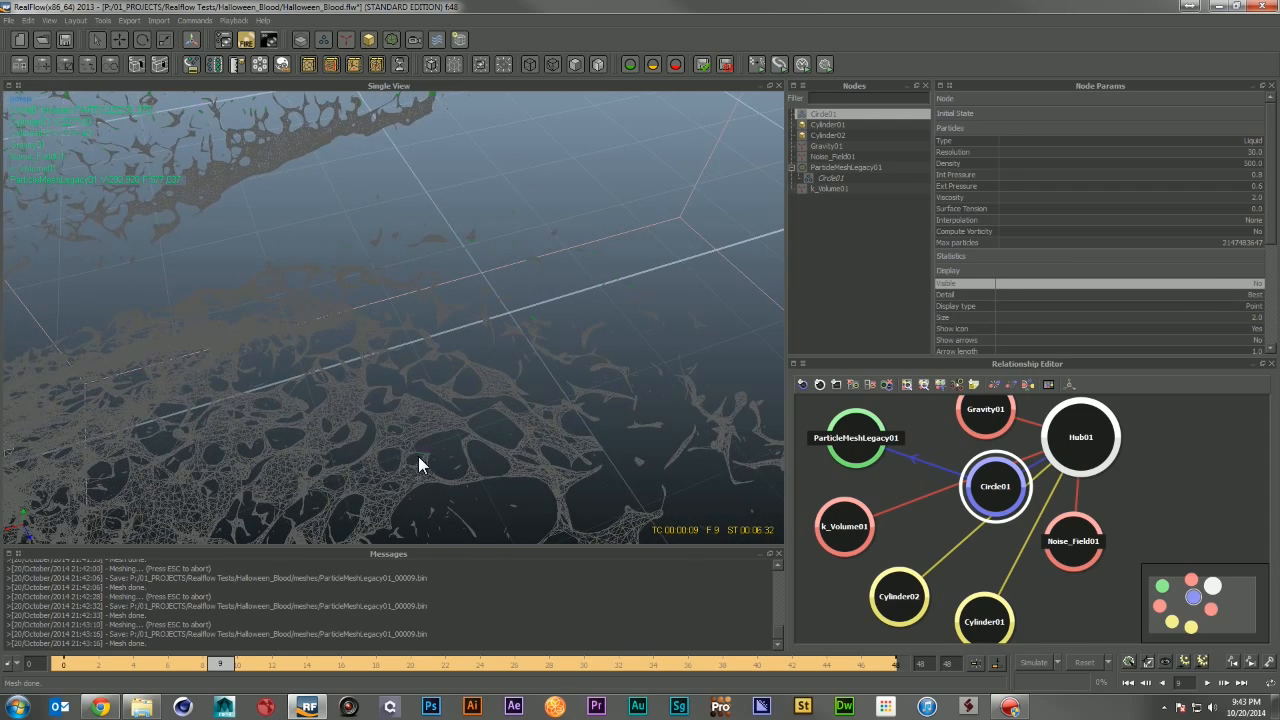
Step: Save the scene
{"action": "left_click", "coordinate": [458, 468]}
{"action": "left_click_drag", "start_coordinate": [459, 468], "coordinate": [616, 520], "text": "alt"}
{"action": "right_click_drag", "start_coordinate": [617, 514], "coordinate": [559, 375], "text": "alt"}
{"action": "left_click_drag", "start_coordinate": [558, 374], "coordinate": [224, 476], "text": "alt"}
{"action": "right_click_drag", "start_coordinate": [224, 474], "coordinate": [337, 466], "text": "alt"}
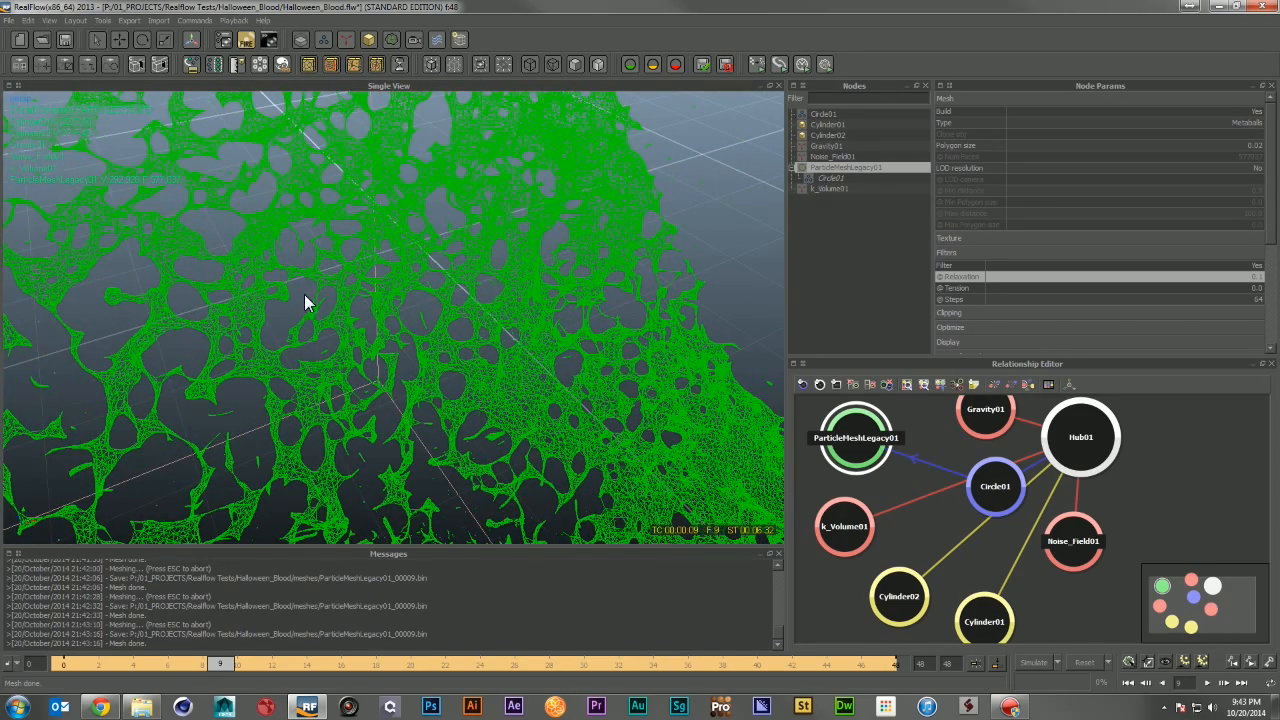
{"action": "key", "text": "ctrl+s"}
Step: Set the mesh filter's relaxation to 0.04 and rebuild the mesh
{"action": "left_click_drag", "start_coordinate": [318, 264], "coordinate": [486, 223], "text": "alt"}
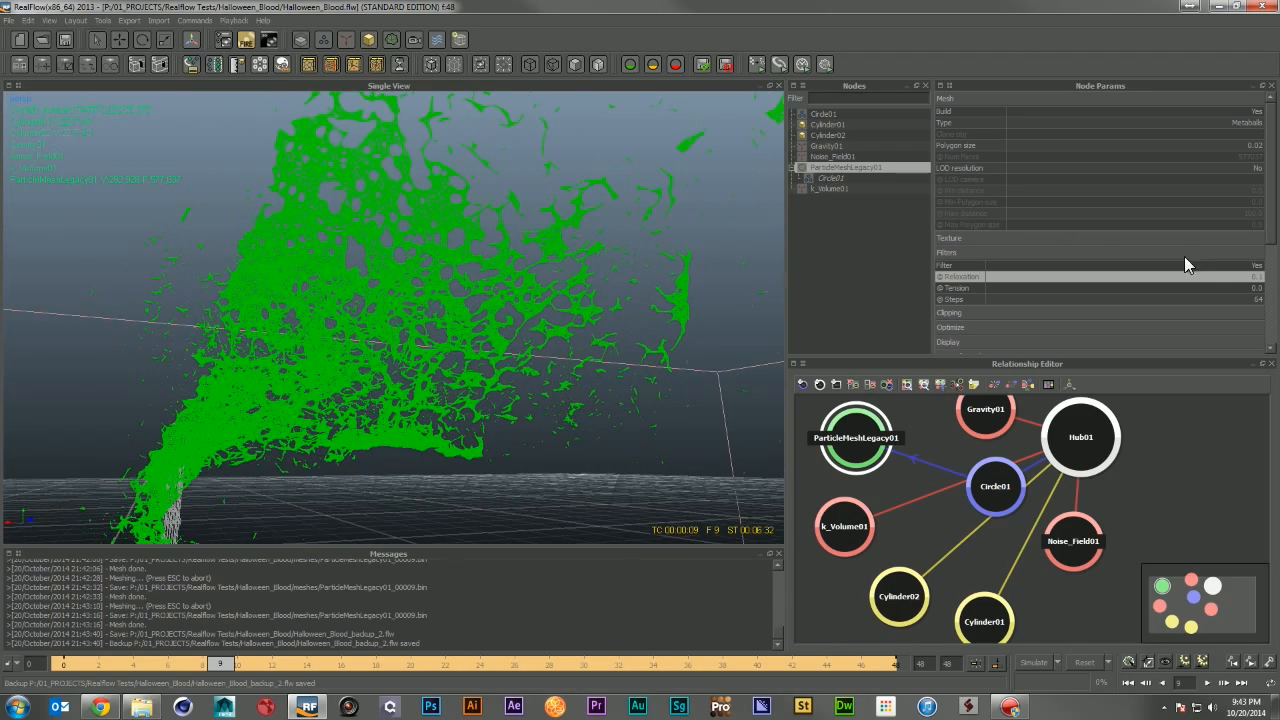
{"action": "left_click", "coordinate": [1242, 279]}
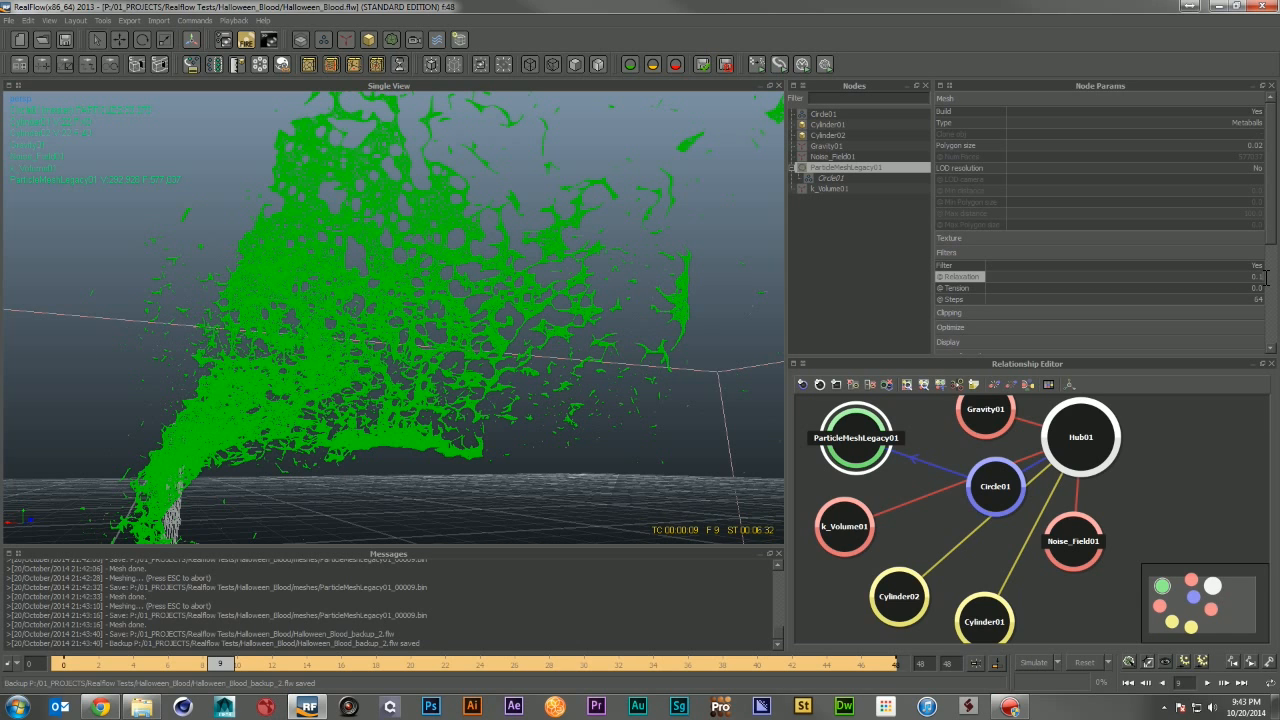
{"action": "key", "text": "BackSpace"}
{"action": "key", "text": "Return"}
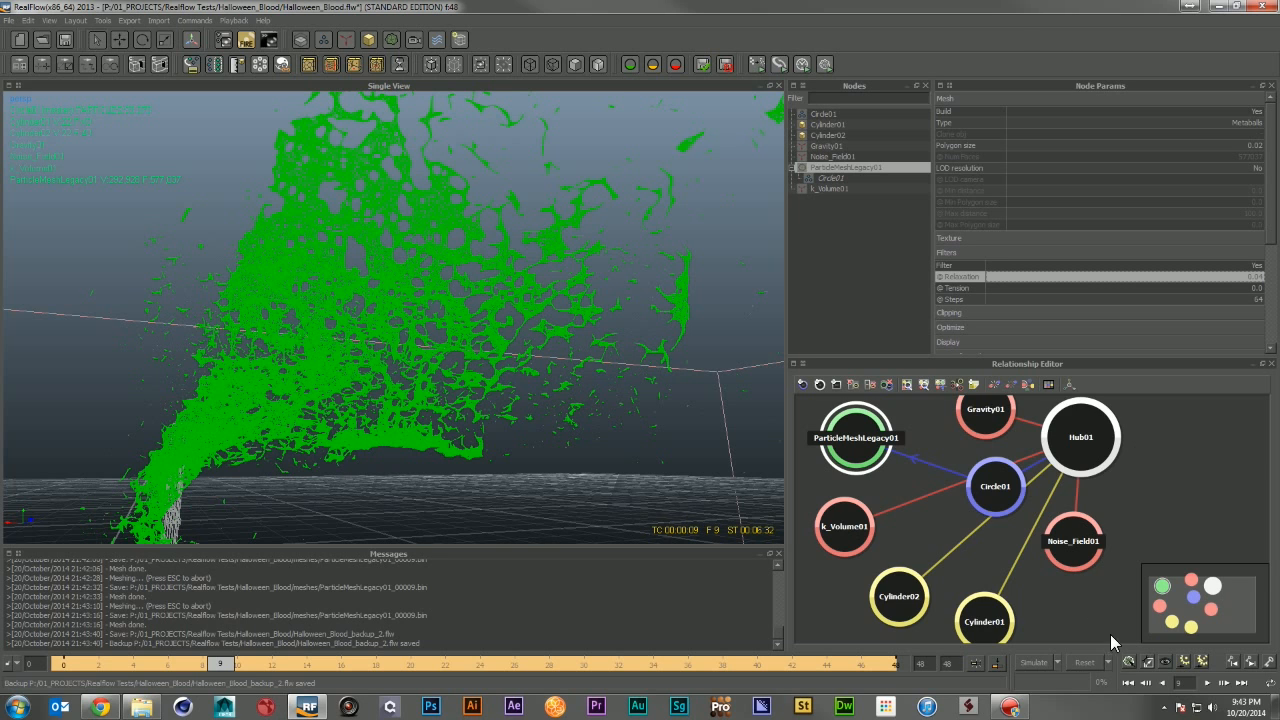
{"action": "left_click", "coordinate": [1128, 661]}
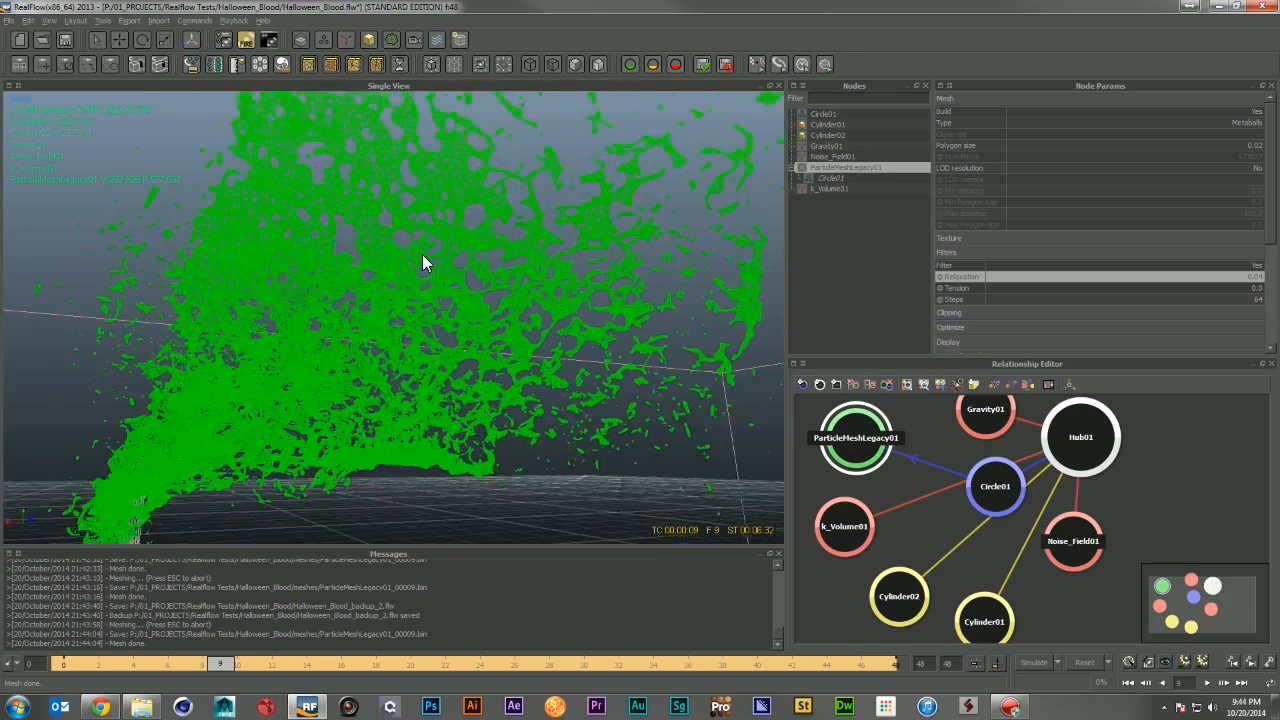
Step: Set the mesh filter's relaxation to 0.03 and rebuild the mesh
{"action": "scroll", "coordinate": [436, 264], "scroll_direction": "up", "scroll_amount": 2}
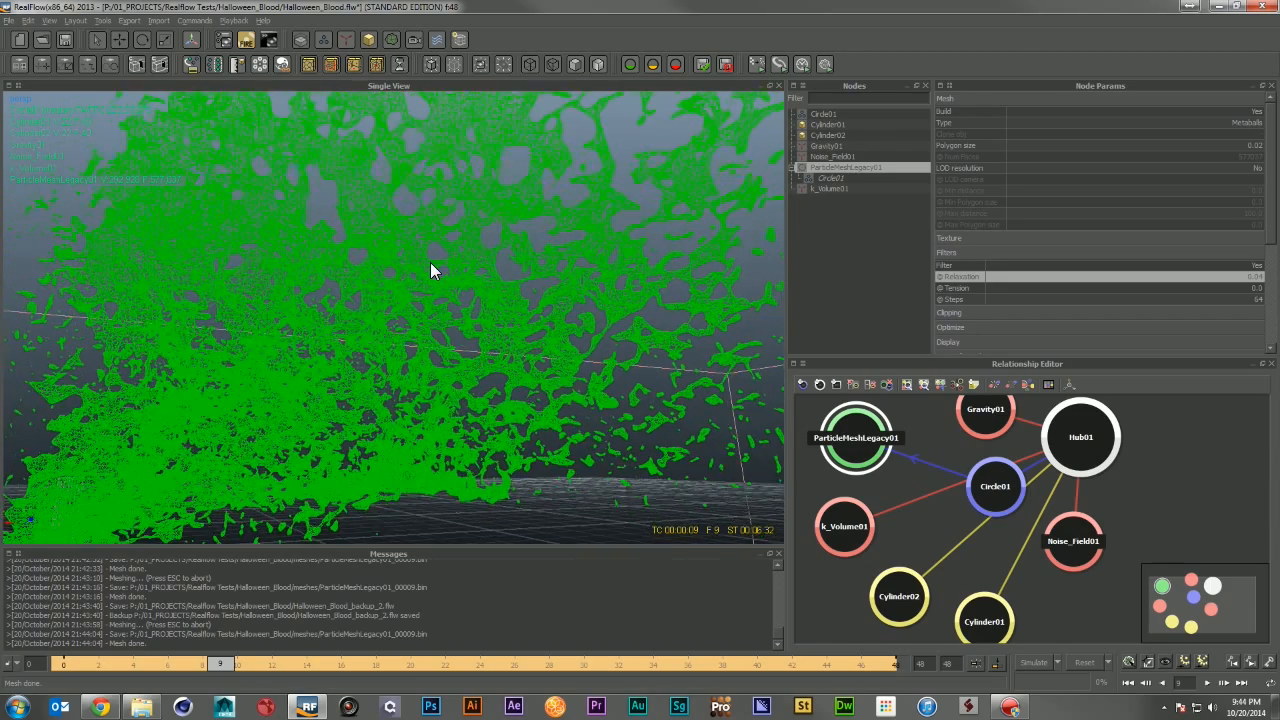
{"action": "middle_click_drag", "start_coordinate": [430, 262], "coordinate": [350, 376], "text": "alt"}
{"action": "scroll", "coordinate": [449, 357], "scroll_direction": "down", "scroll_amount": 5}
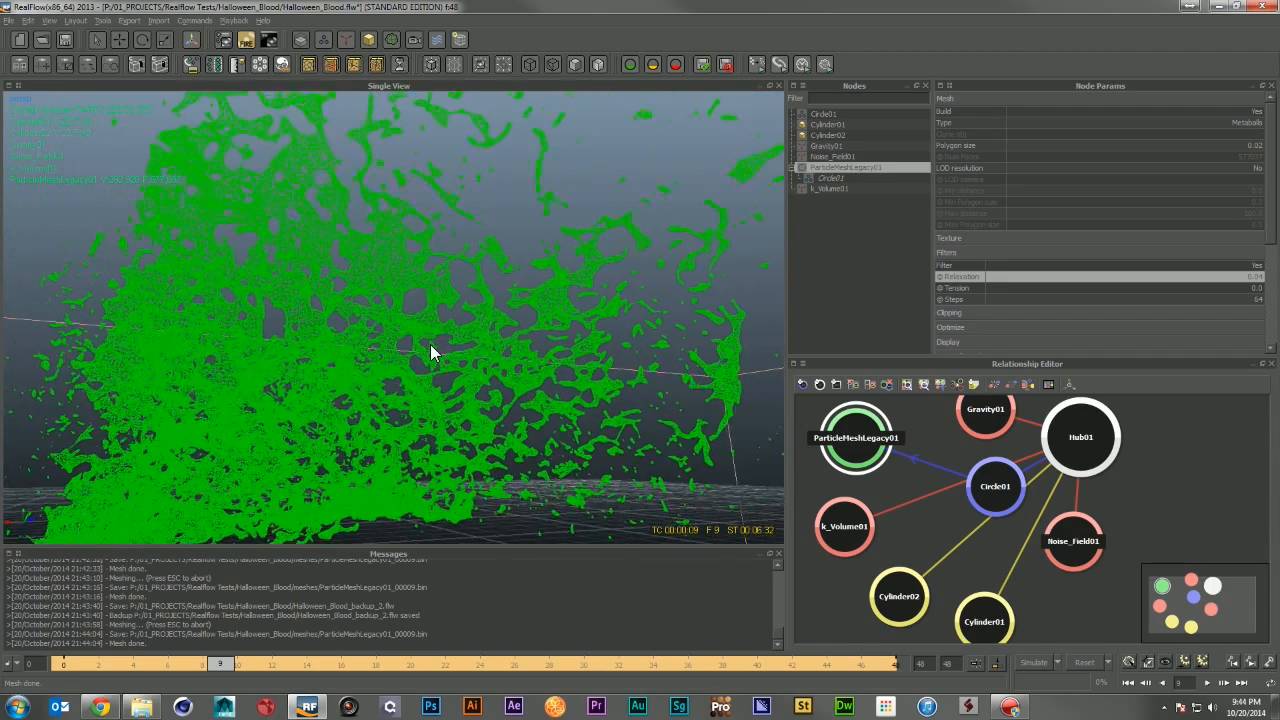
{"action": "left_click_drag", "start_coordinate": [415, 347], "coordinate": [529, 394], "text": "alt"}
{"action": "left_click_drag", "start_coordinate": [570, 243], "coordinate": [445, 327], "text": "alt"}
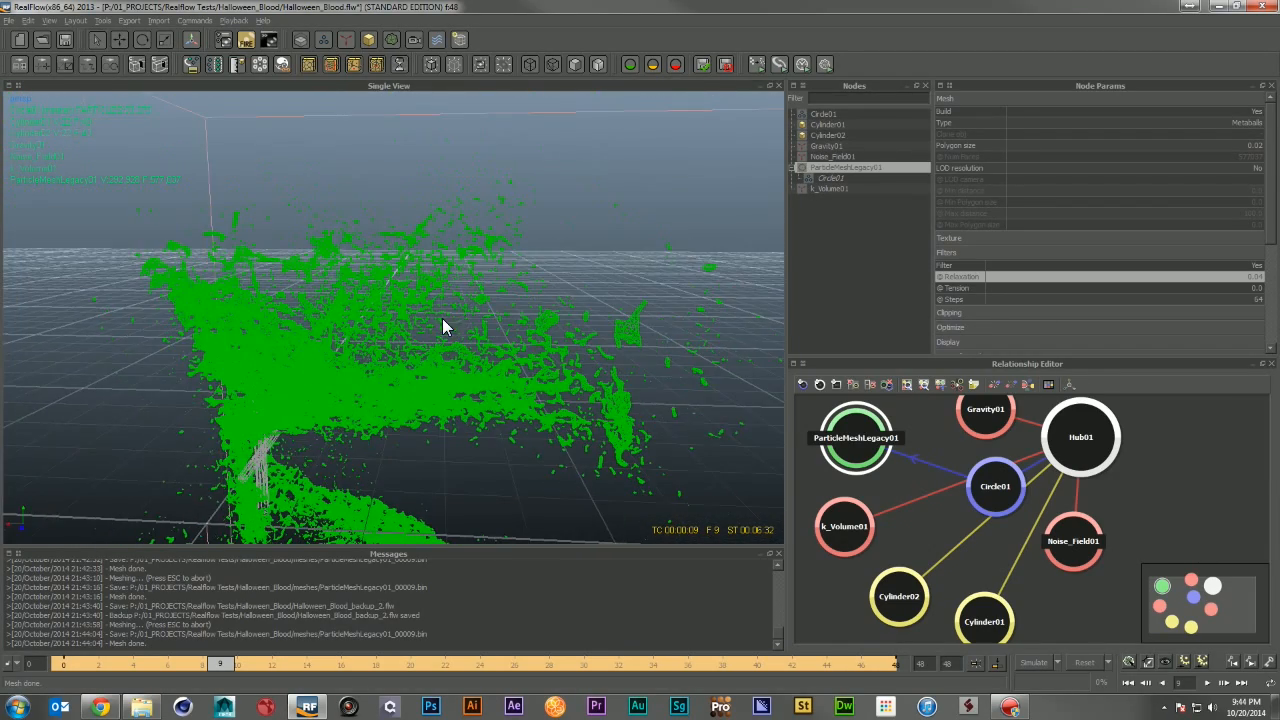
{"action": "scroll", "coordinate": [480, 320], "scroll_direction": "up", "scroll_amount": 3}
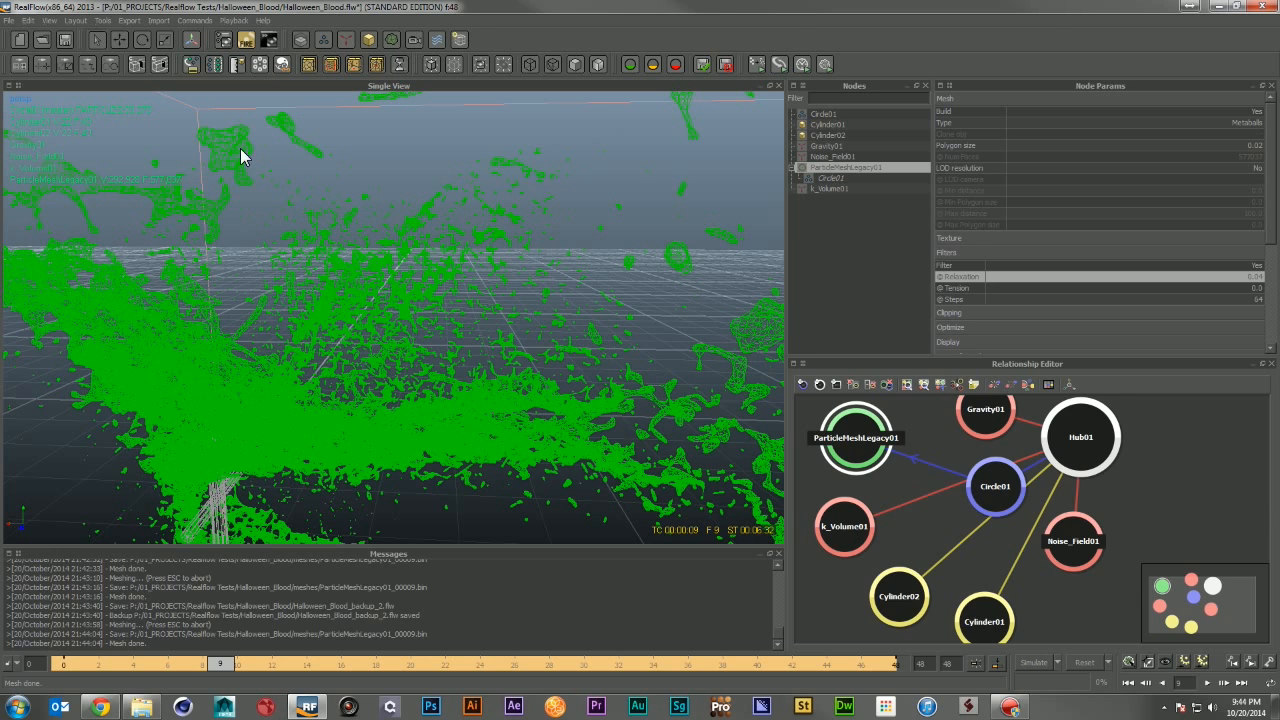
{"action": "left_click", "coordinate": [1256, 286]}
{"action": "left_click", "coordinate": [1256, 277]}
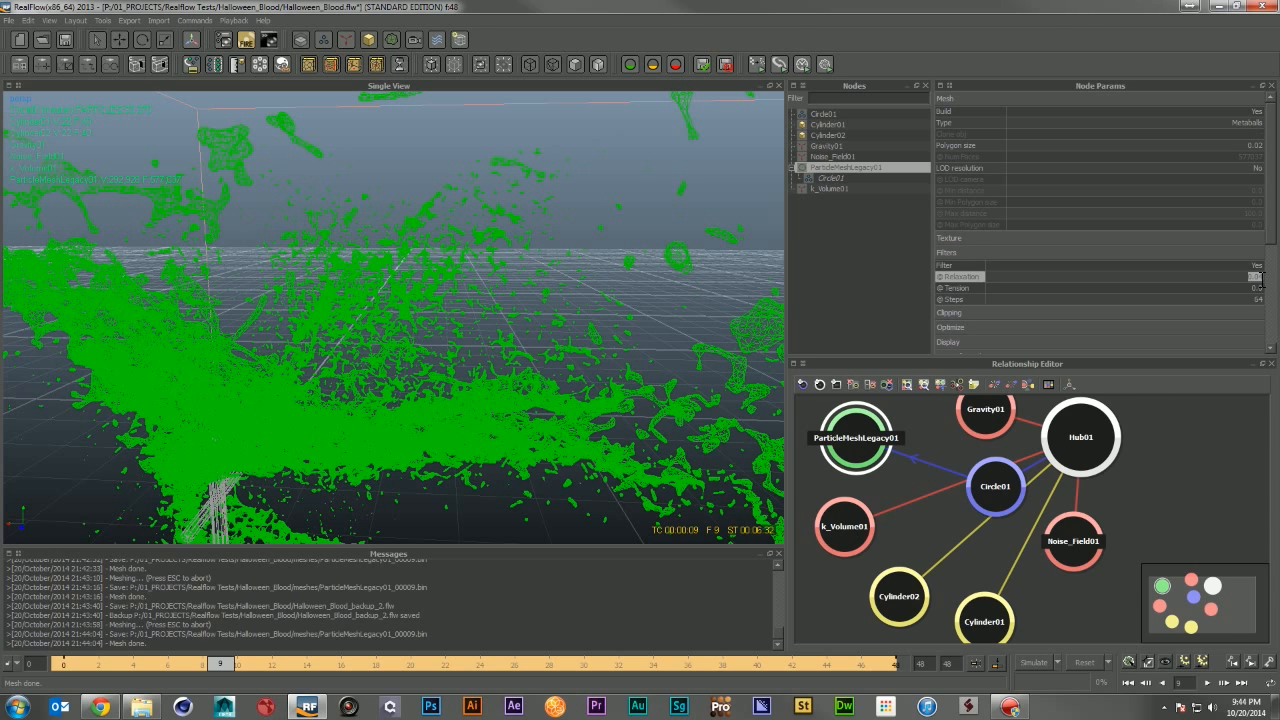
{"action": "left_click", "coordinate": [1264, 277]}
{"action": "left_click", "coordinate": [1261, 277]}
{"action": "left_click", "coordinate": [1262, 277]}
{"action": "key", "text": "Return"}
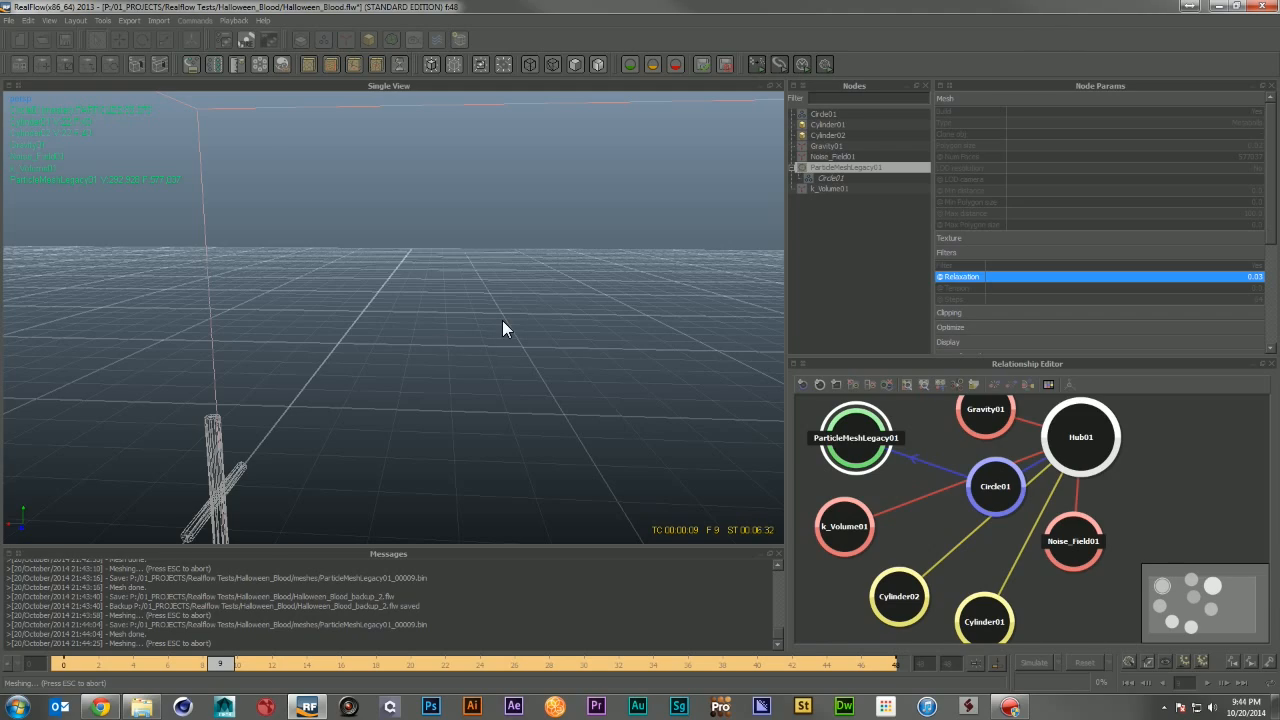
Step: Go to frame 3 and rebuild the mesh there
{"action": "right_click_drag", "start_coordinate": [502, 320], "coordinate": [430, 334], "text": "alt"}
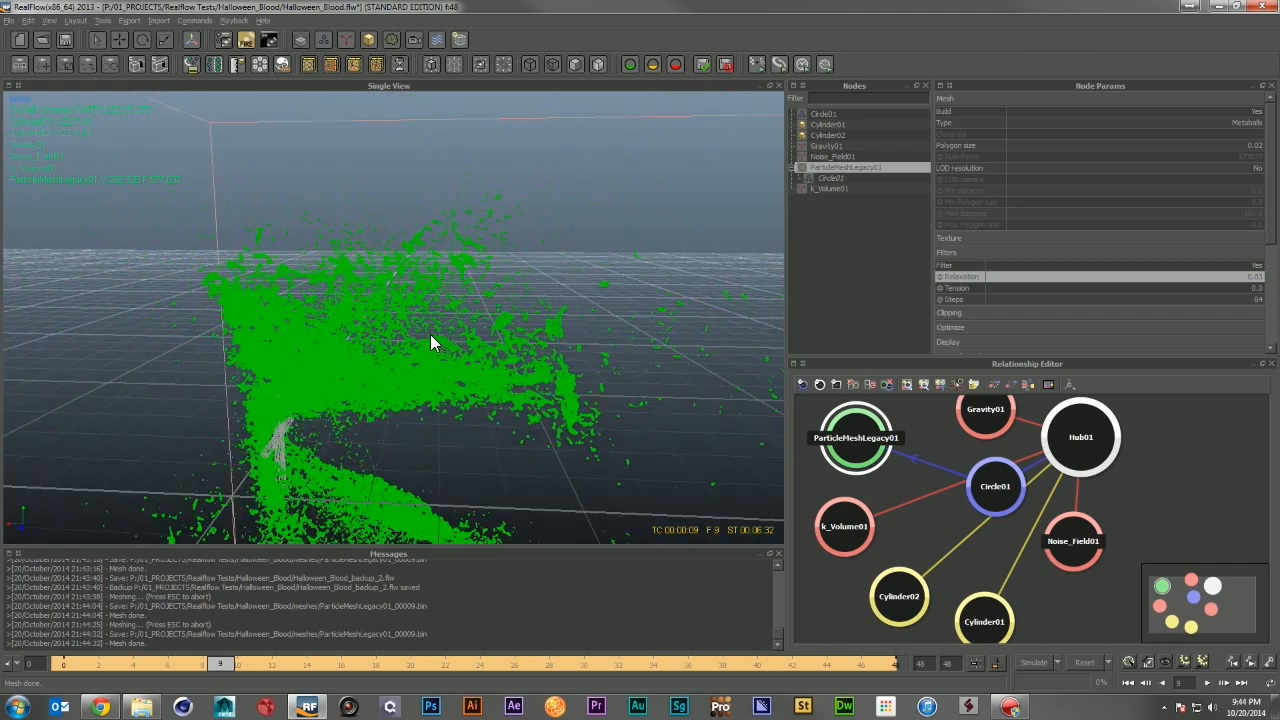
{"action": "left_click_drag", "start_coordinate": [431, 337], "coordinate": [585, 412], "text": "alt"}
{"action": "left_click_drag", "start_coordinate": [630, 393], "coordinate": [456, 330], "text": "alt"}
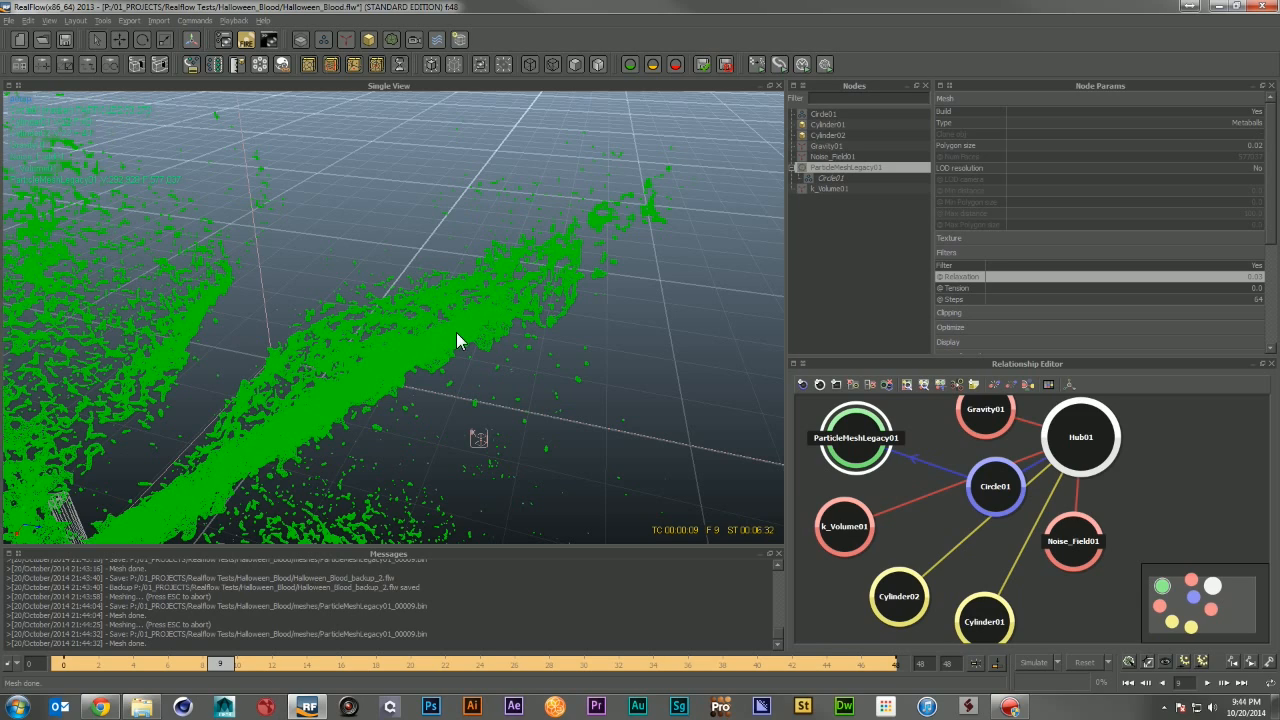
{"action": "left_click_drag", "start_coordinate": [456, 332], "coordinate": [357, 349], "text": "alt"}
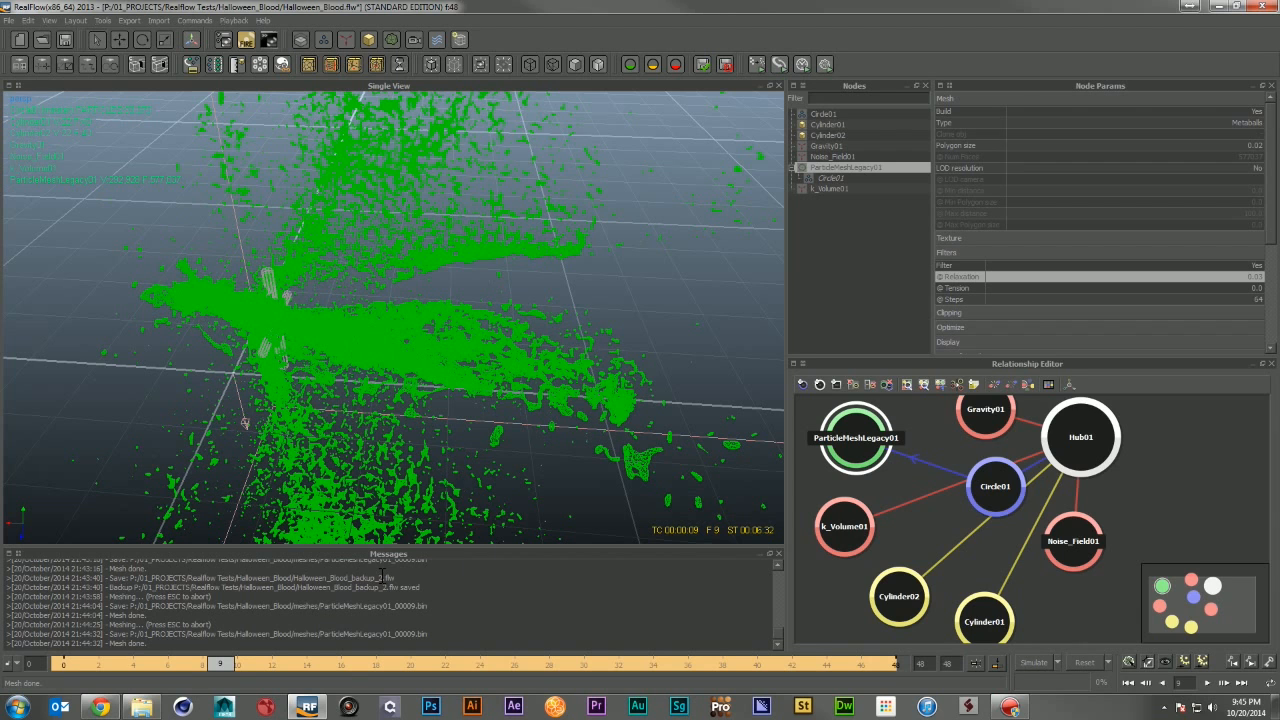
{"action": "left_click", "coordinate": [112, 663]}
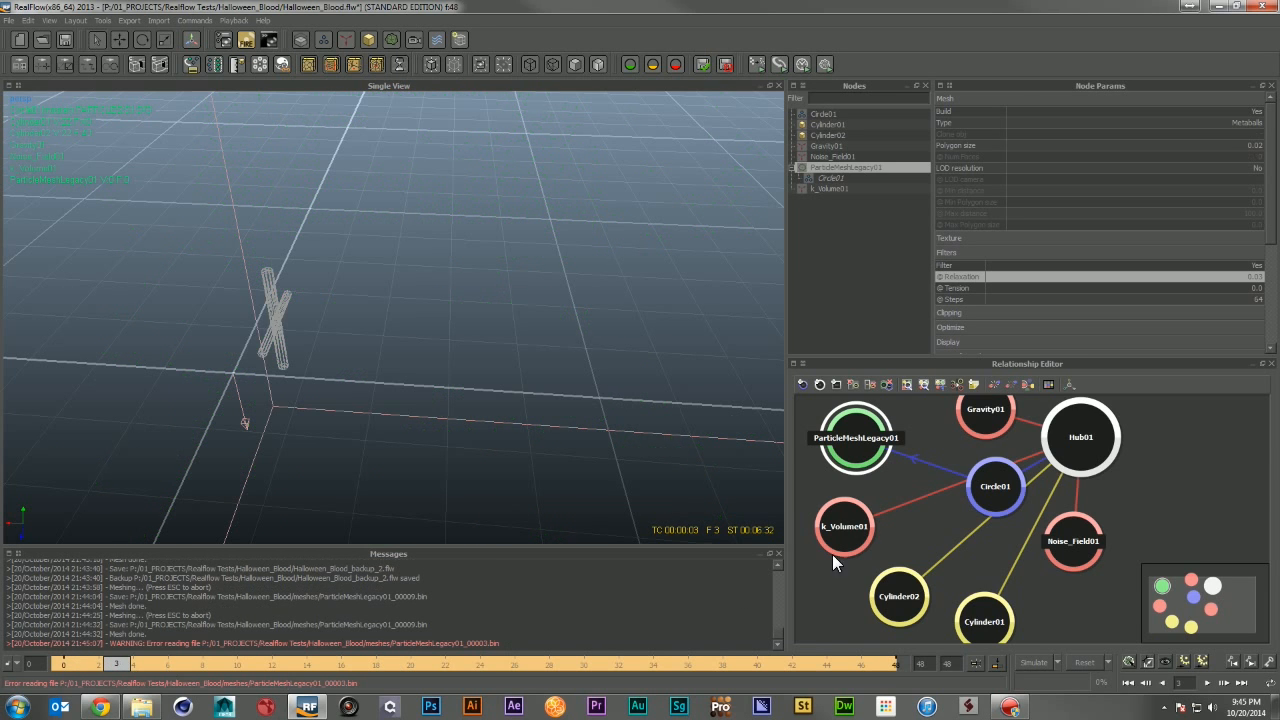
{"action": "left_click", "coordinate": [1128, 662]}
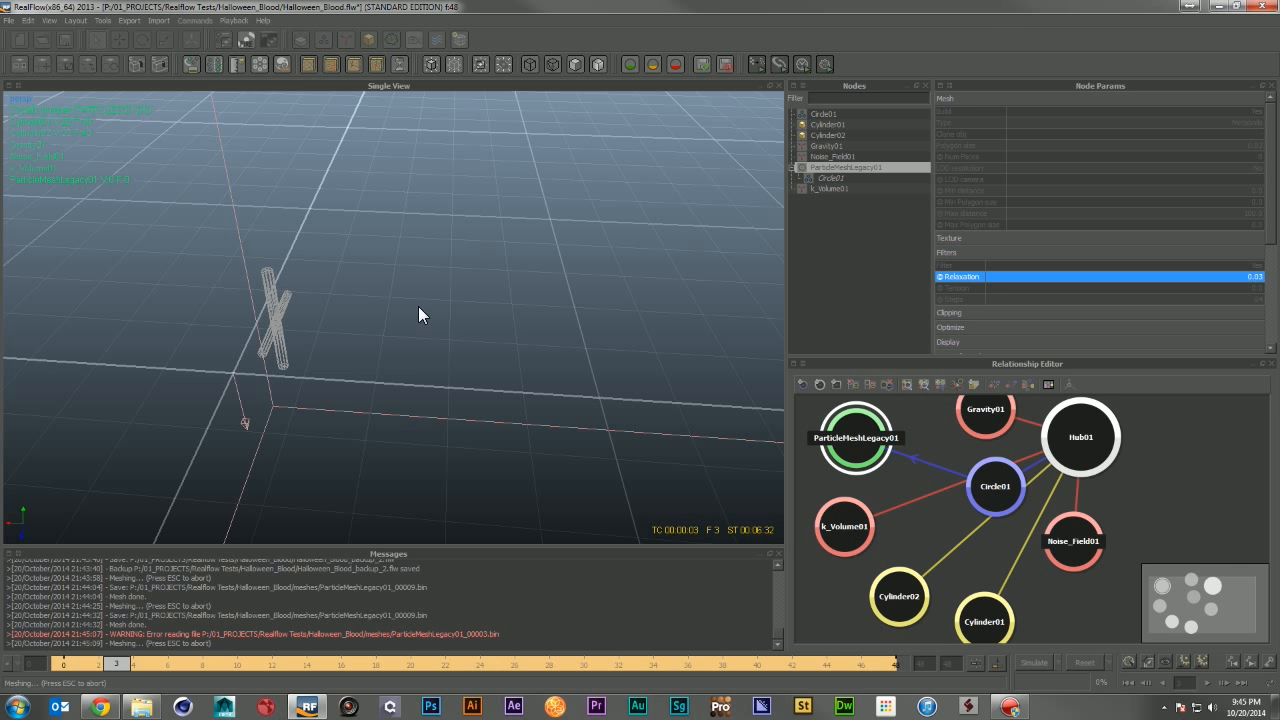
Step: Go to frame 40 and rebuild the mesh there
{"action": "left_click_drag", "start_coordinate": [342, 300], "coordinate": [289, 326], "text": "alt"}
{"action": "left_click_drag", "start_coordinate": [524, 416], "coordinate": [342, 282], "text": "alt"}
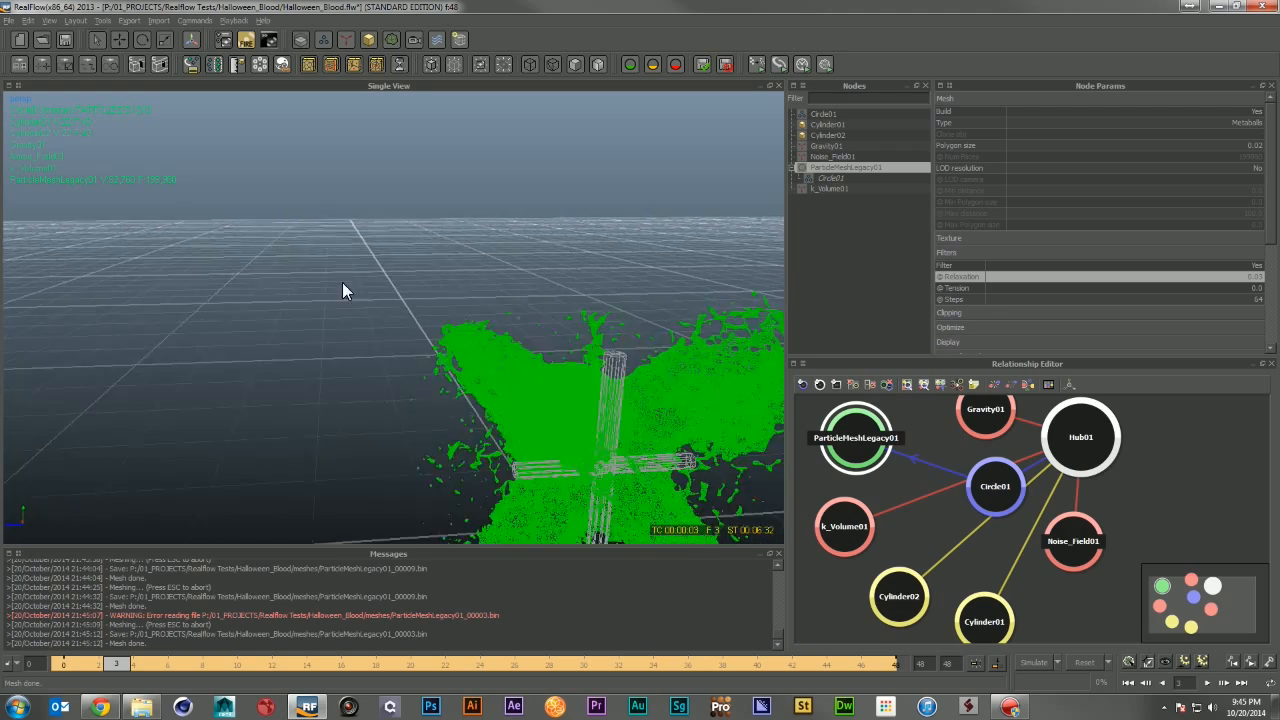
{"action": "left_click_drag", "start_coordinate": [480, 282], "coordinate": [498, 302], "text": "alt"}
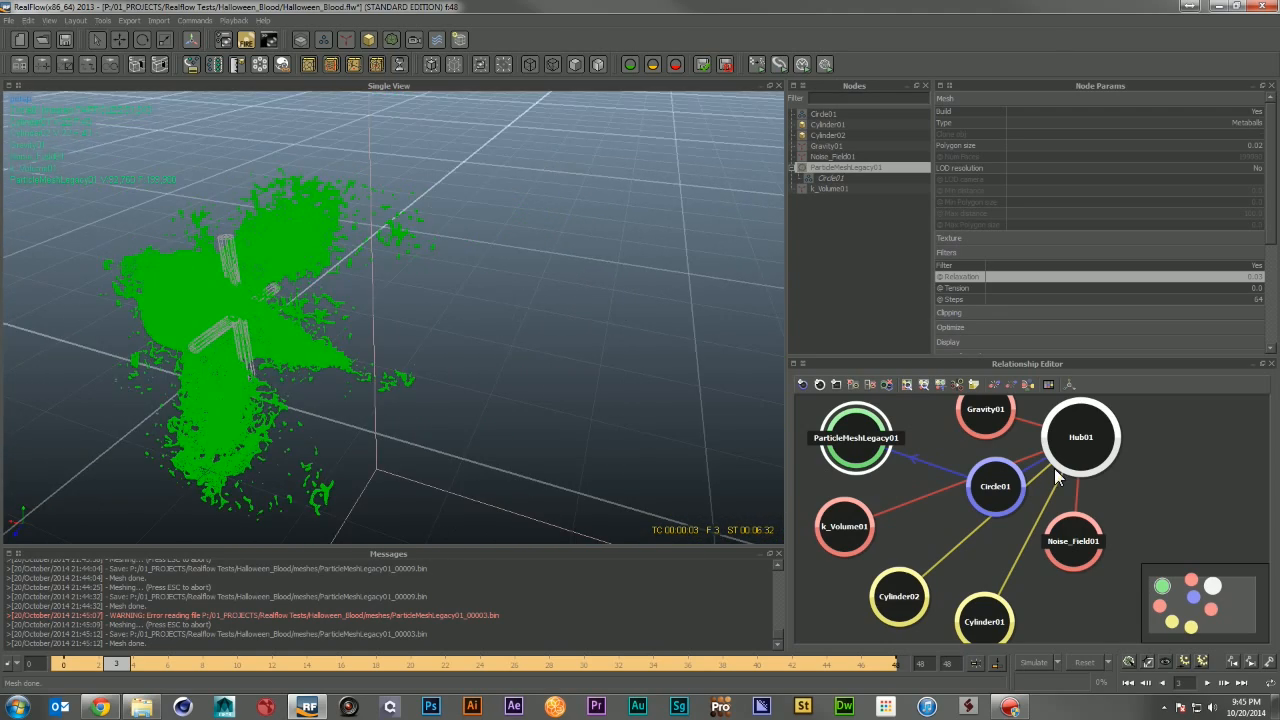
{"action": "left_click_drag", "start_coordinate": [590, 664], "coordinate": [764, 660]}
{"action": "left_click_drag", "start_coordinate": [699, 424], "coordinate": [481, 374], "text": "alt"}
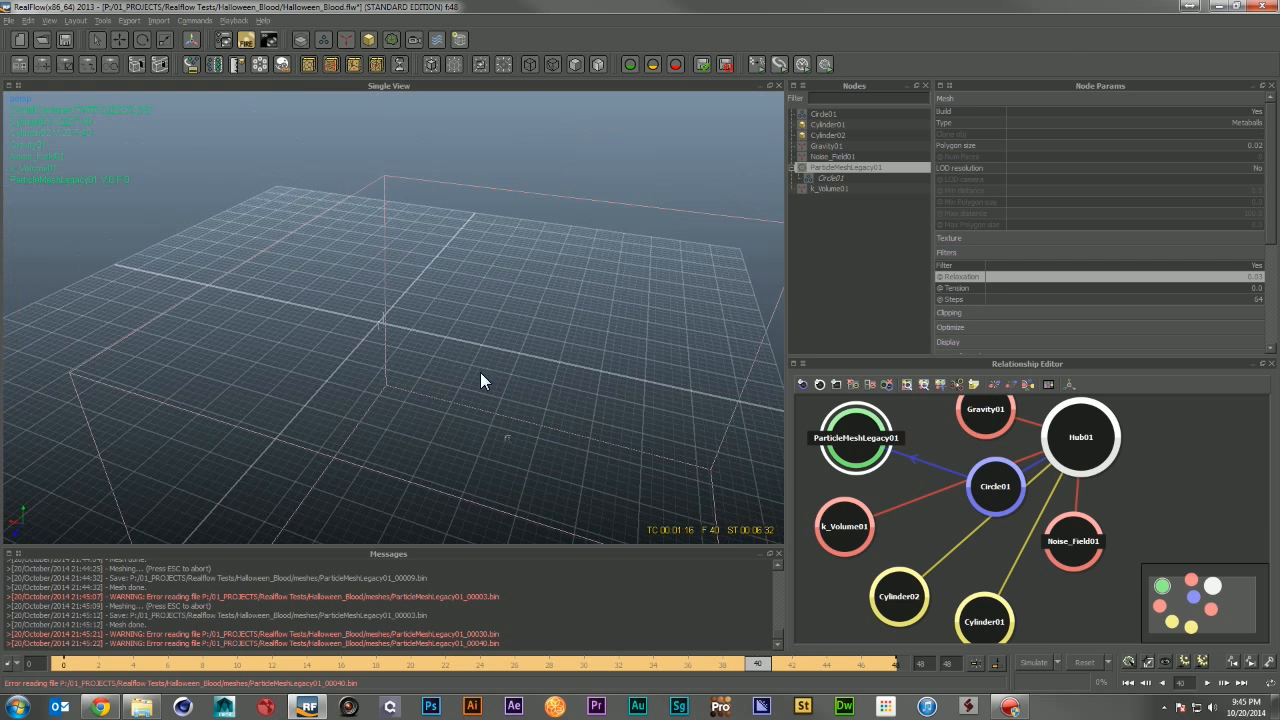
{"action": "left_click_drag", "start_coordinate": [361, 282], "coordinate": [331, 269], "text": "alt"}
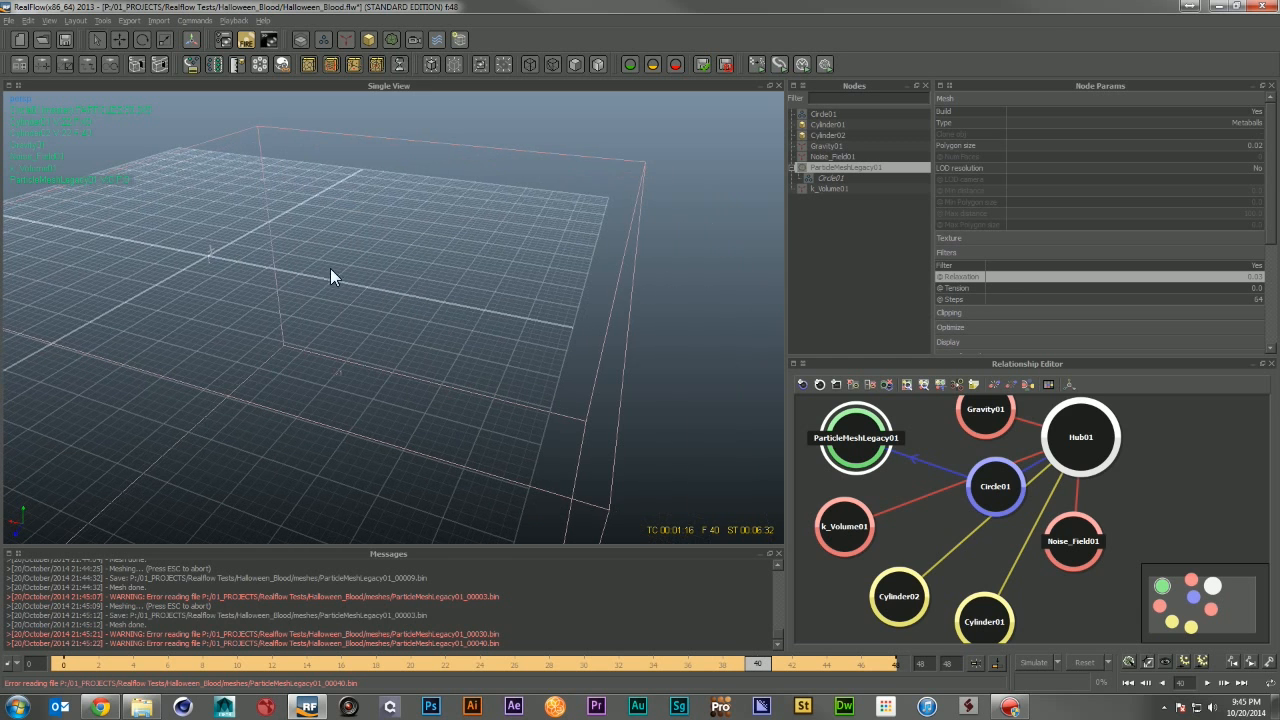
{"action": "left_click", "coordinate": [1128, 663]}
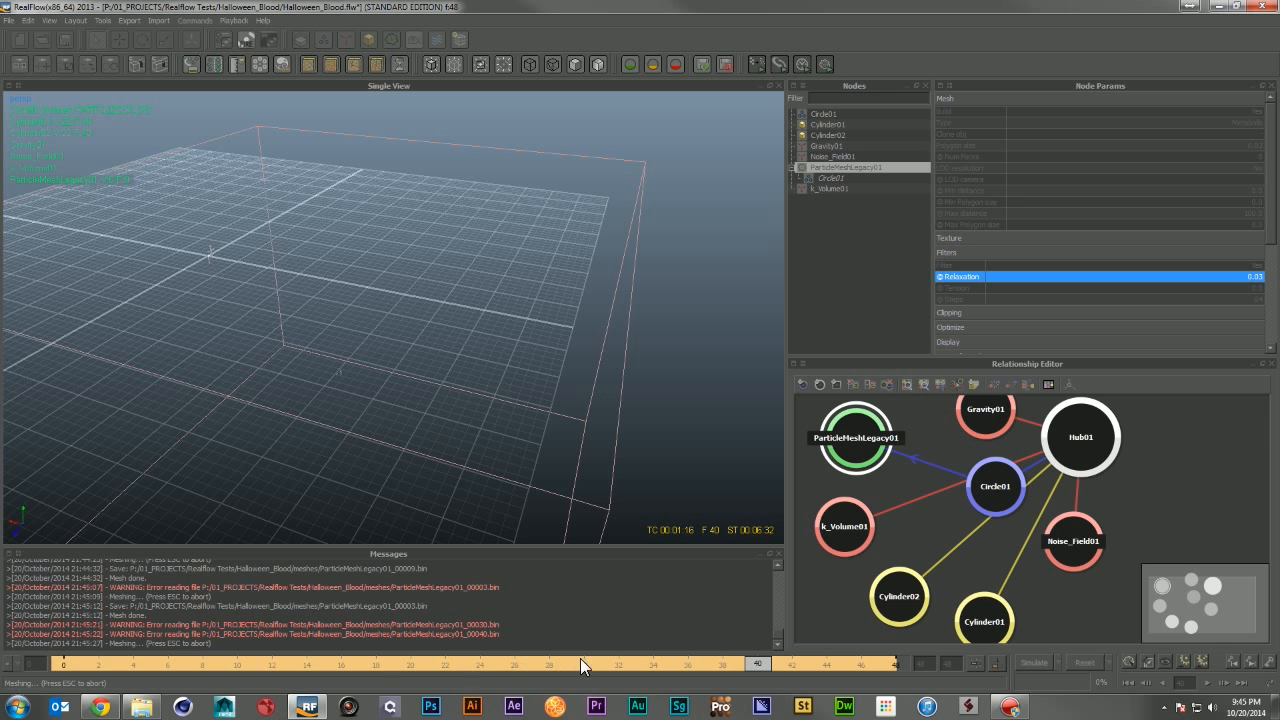
Step: Go to frame 26 and rebuild the mesh there
{"action": "left_click_drag", "start_coordinate": [335, 290], "coordinate": [462, 464], "text": "alt"}
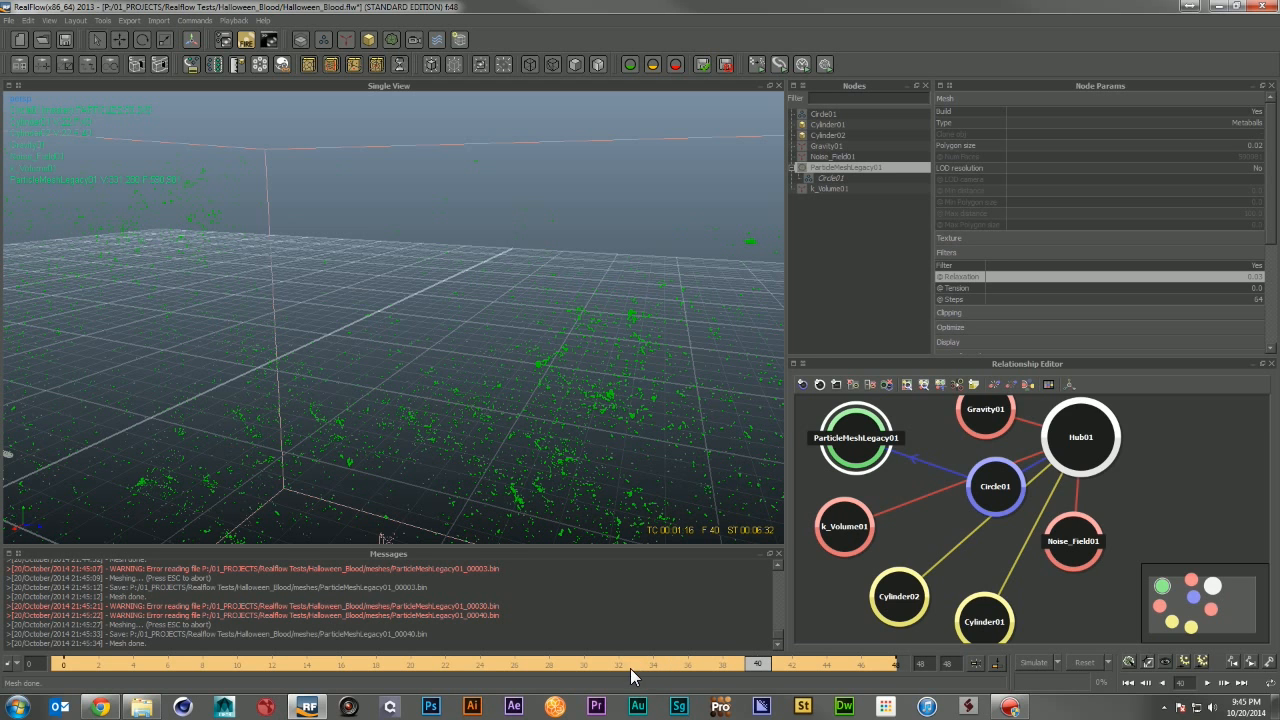
{"action": "left_click", "coordinate": [522, 661]}
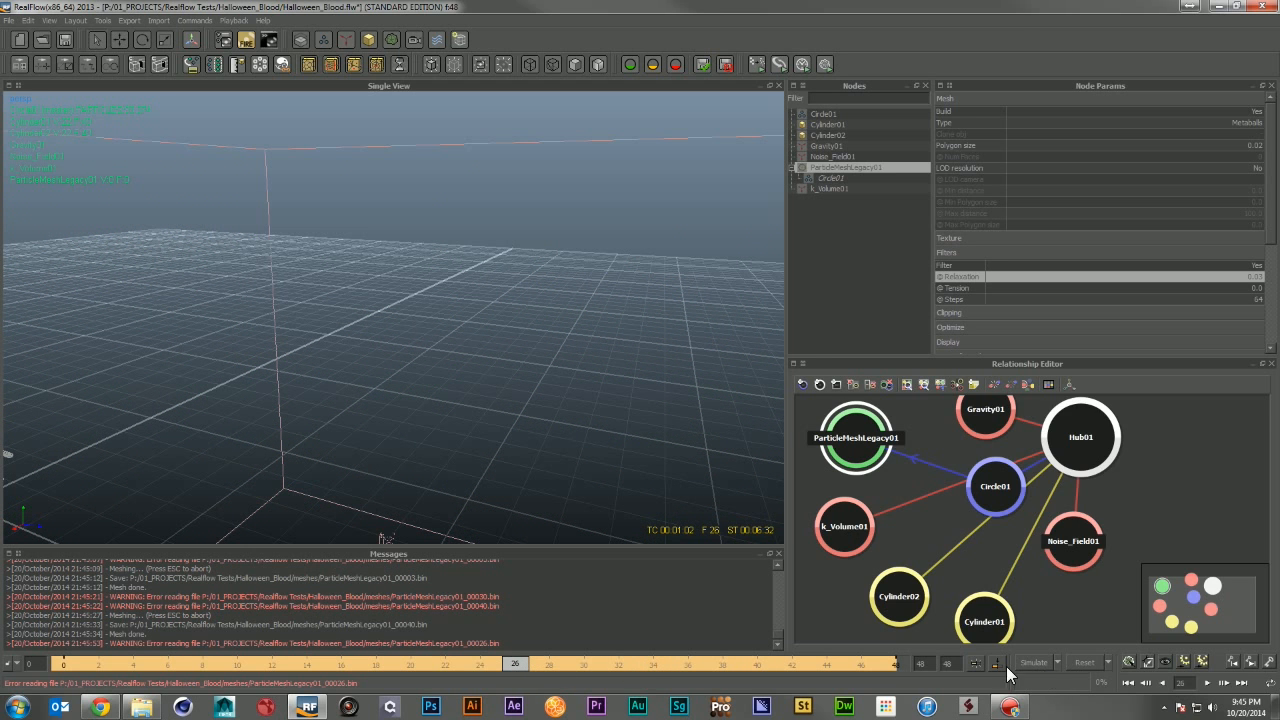
{"action": "left_click", "coordinate": [1128, 663]}
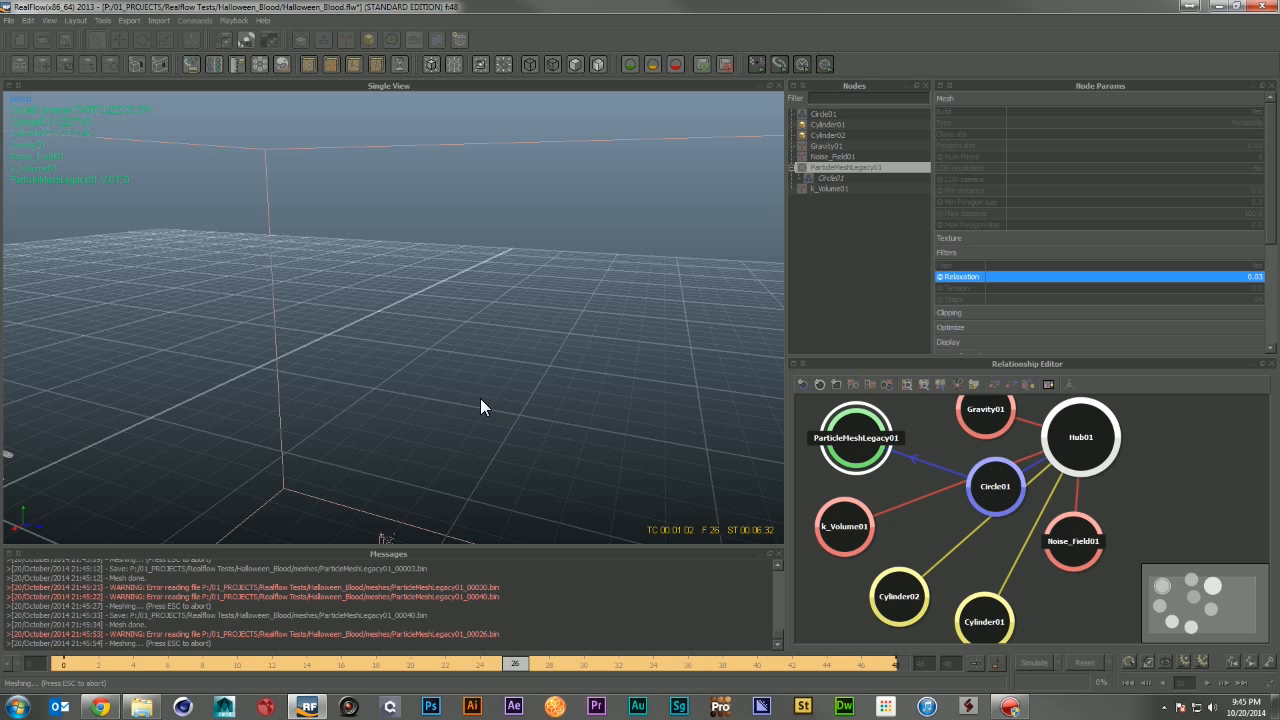
Step: Return to frame 0 and build the particle meshes for the whole sequence
{"action": "left_click_drag", "start_coordinate": [490, 372], "coordinate": [446, 314], "text": "alt"}
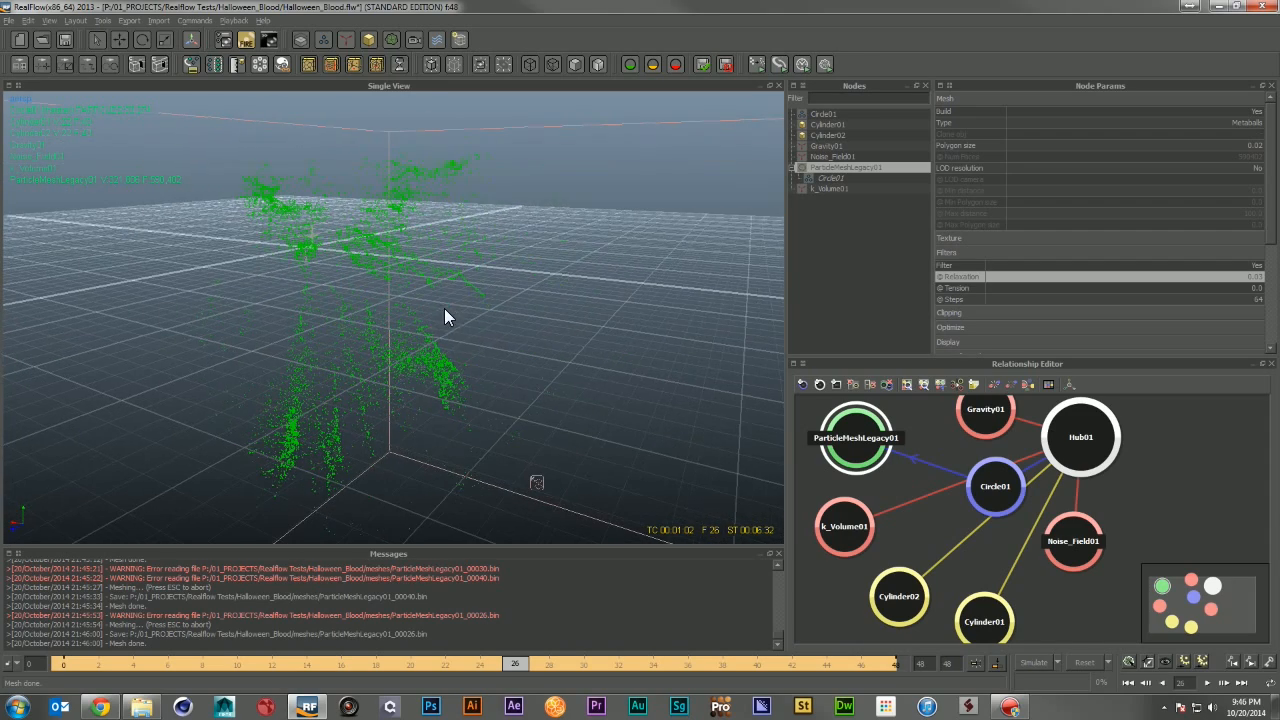
{"action": "left_click", "coordinate": [1130, 683]}
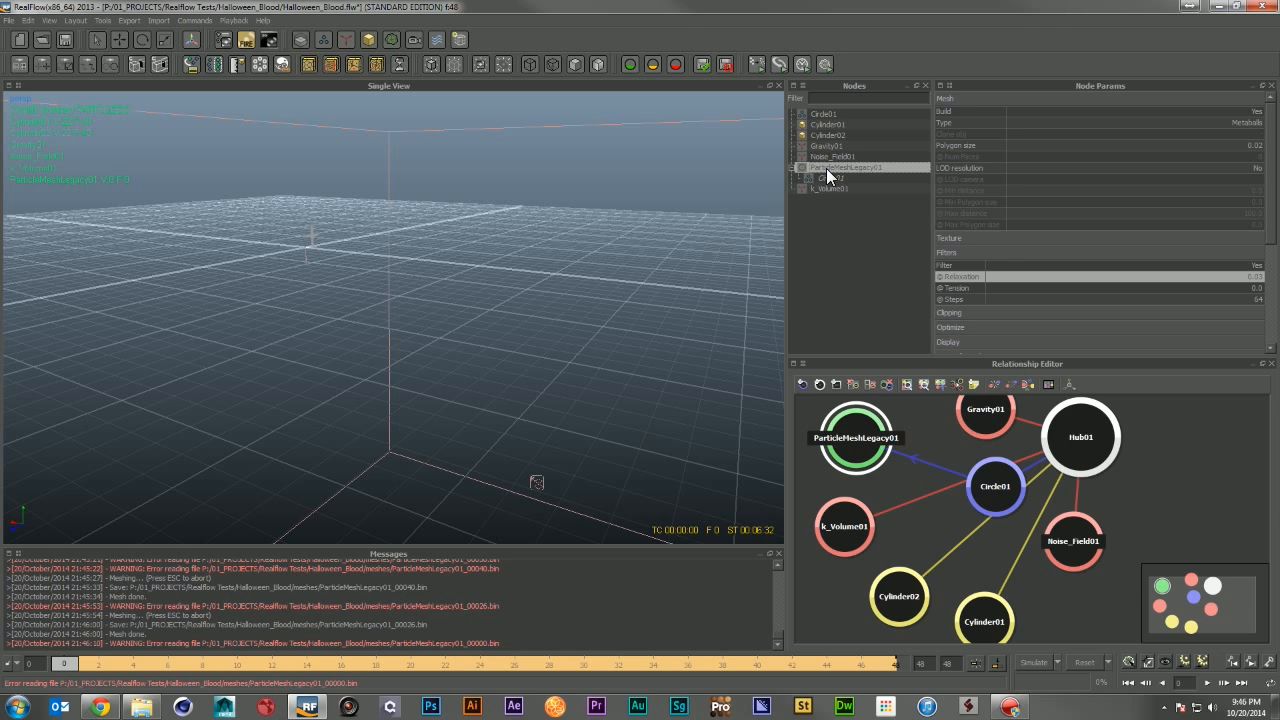
{"action": "left_click", "coordinate": [824, 66]}
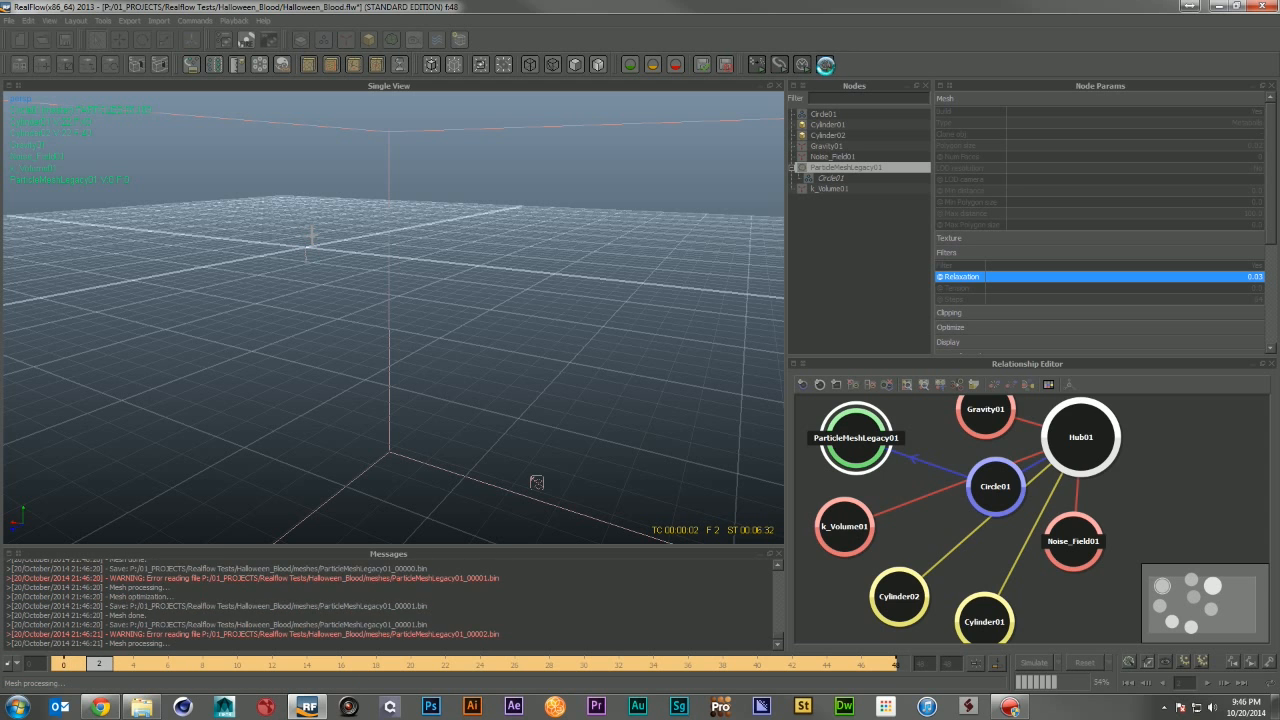
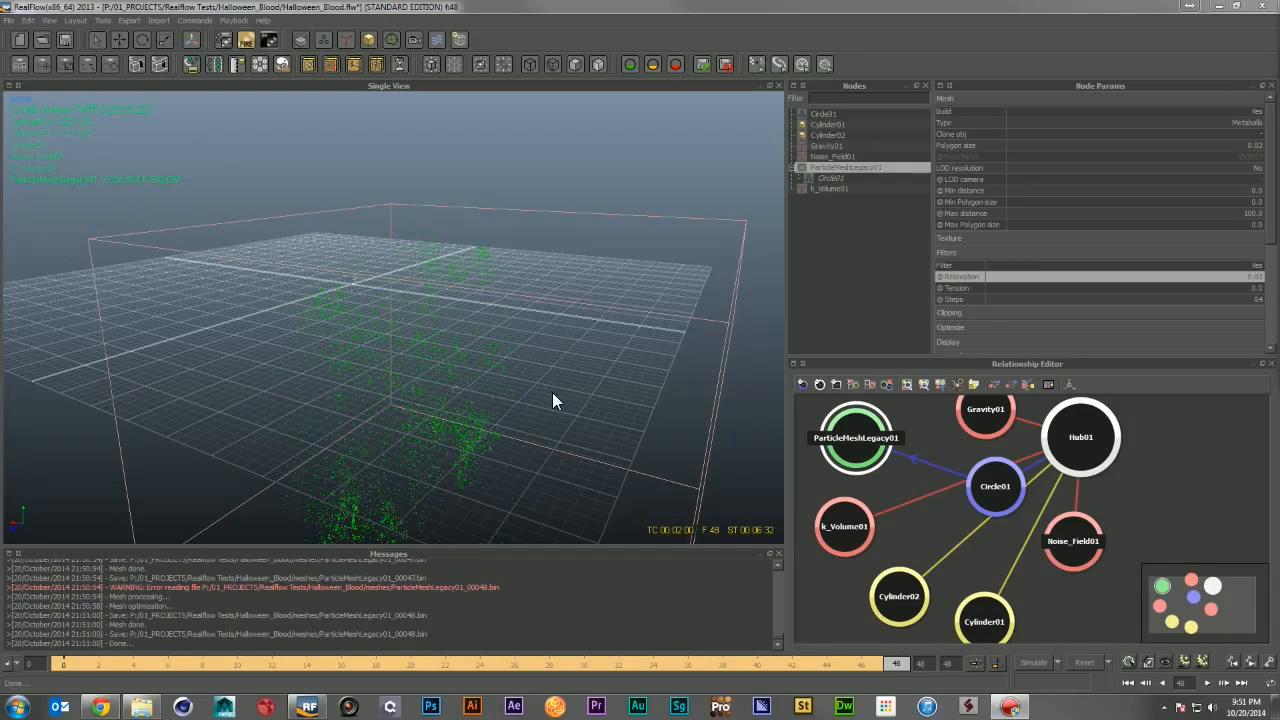
Step: Preview the simulated sequence in the Movie Player window, then close it
{"action": "left_click_drag", "start_coordinate": [562, 440], "coordinate": [518, 332], "text": "alt"}
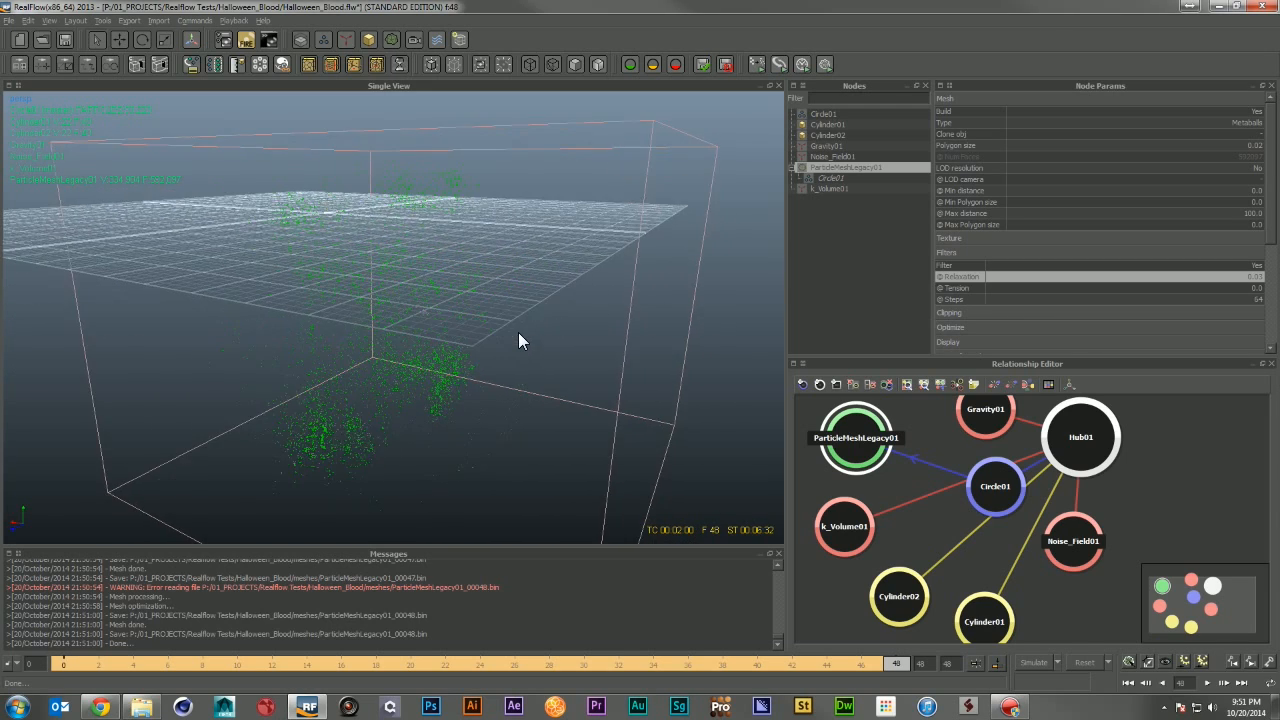
{"action": "right_click_drag", "start_coordinate": [518, 332], "coordinate": [528, 340], "text": "alt"}
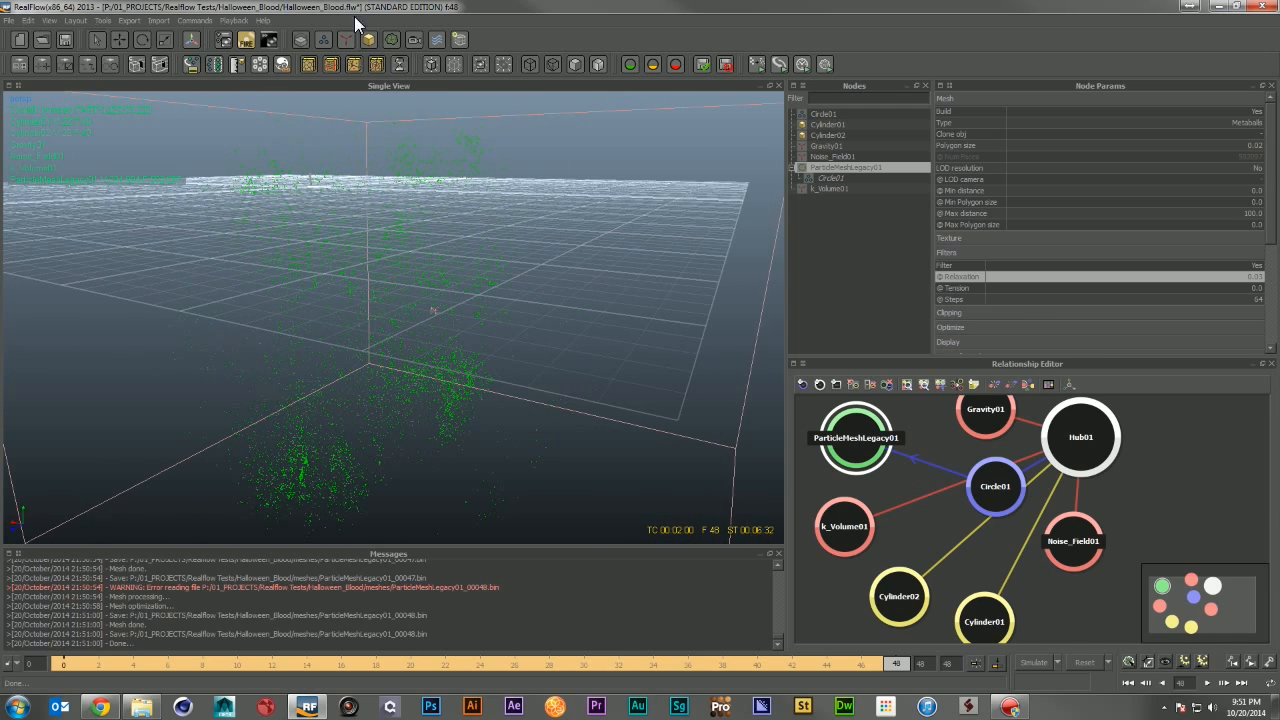
{"action": "left_click", "coordinate": [238, 24]}
{"action": "left_click", "coordinate": [268, 34]}
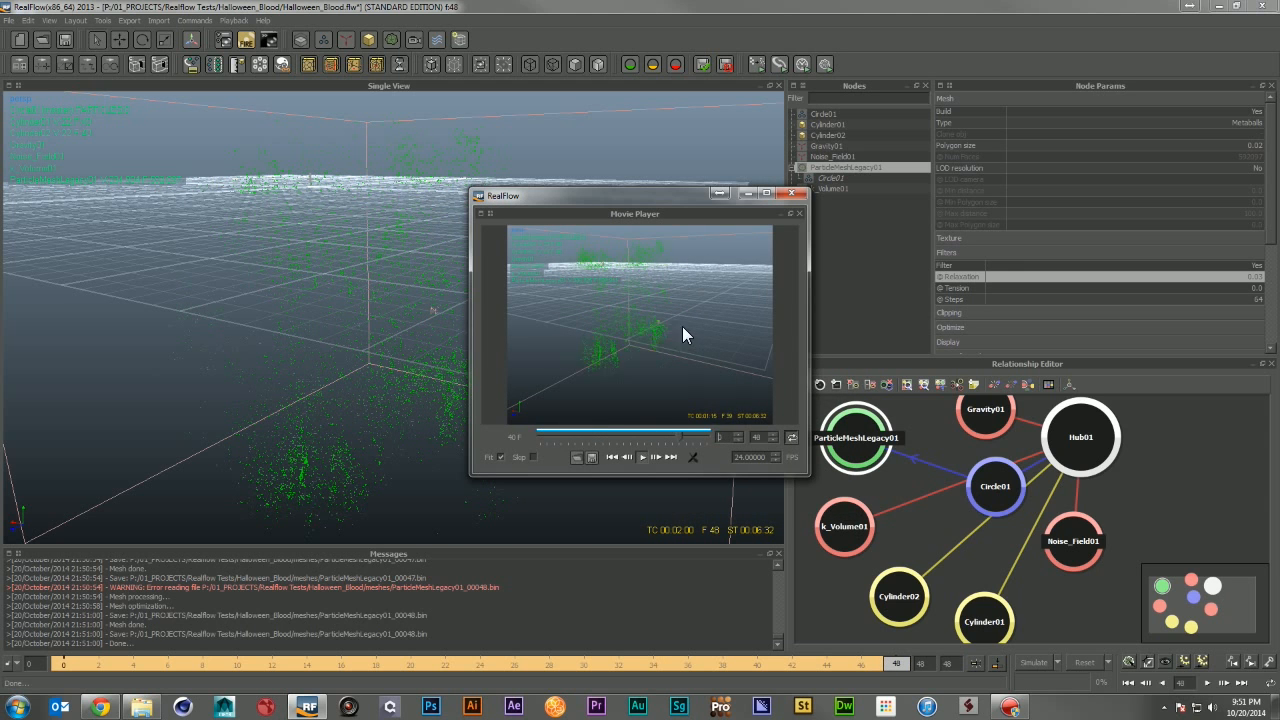
{"action": "left_click_drag", "start_coordinate": [808, 479], "coordinate": [1041, 618]}
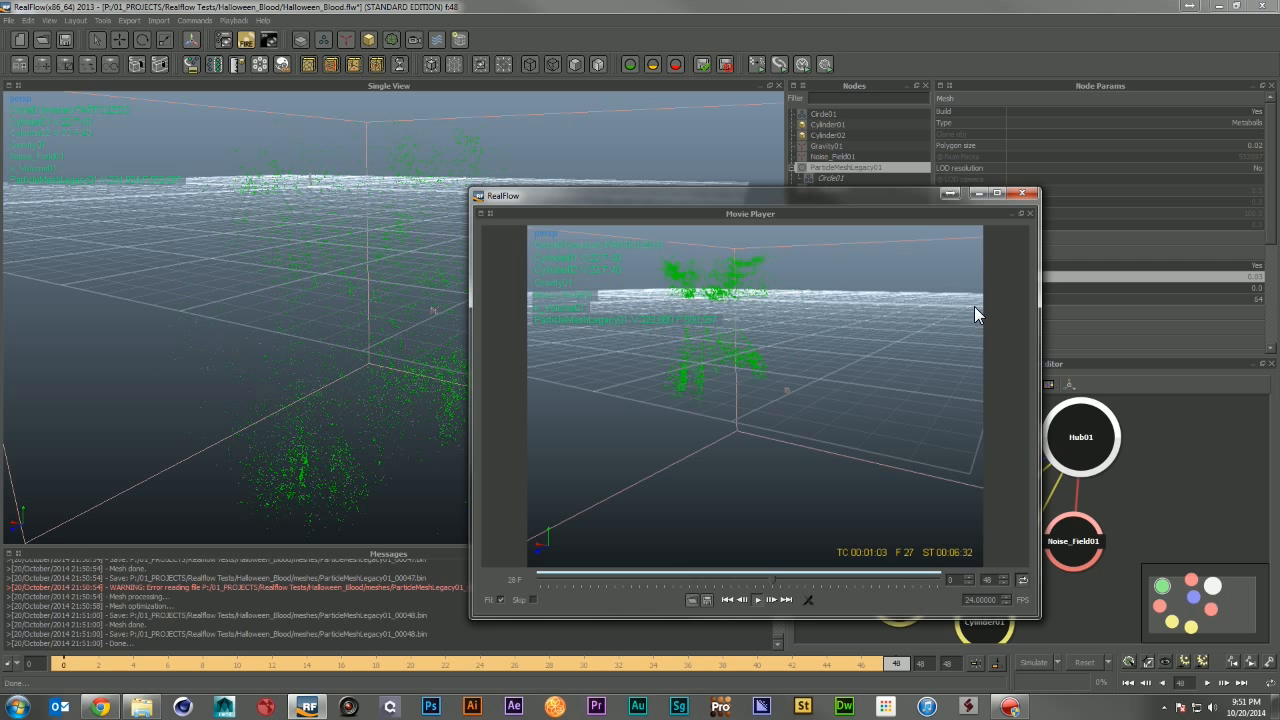
{"action": "left_click", "coordinate": [1036, 188]}
Step: Go to frame 18 and switch the viewport scene shading to flat shaded
{"action": "left_click_drag", "start_coordinate": [214, 242], "coordinate": [602, 572], "text": "alt"}
{"action": "left_click_drag", "start_coordinate": [552, 664], "coordinate": [376, 664]}
{"action": "left_click_drag", "start_coordinate": [304, 252], "coordinate": [478, 442], "text": "alt"}
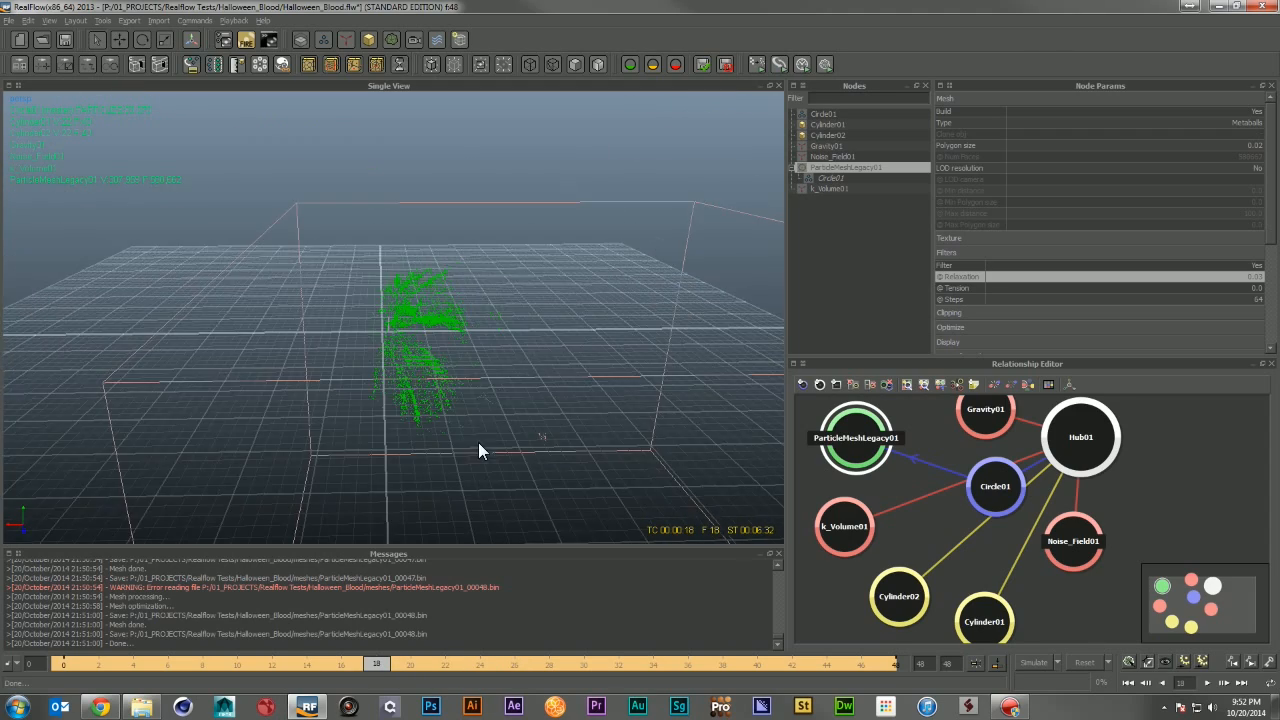
{"action": "right_click_drag", "start_coordinate": [468, 318], "coordinate": [504, 352], "text": "alt"}
{"action": "left_click_drag", "start_coordinate": [524, 356], "coordinate": [394, 346], "text": "alt"}
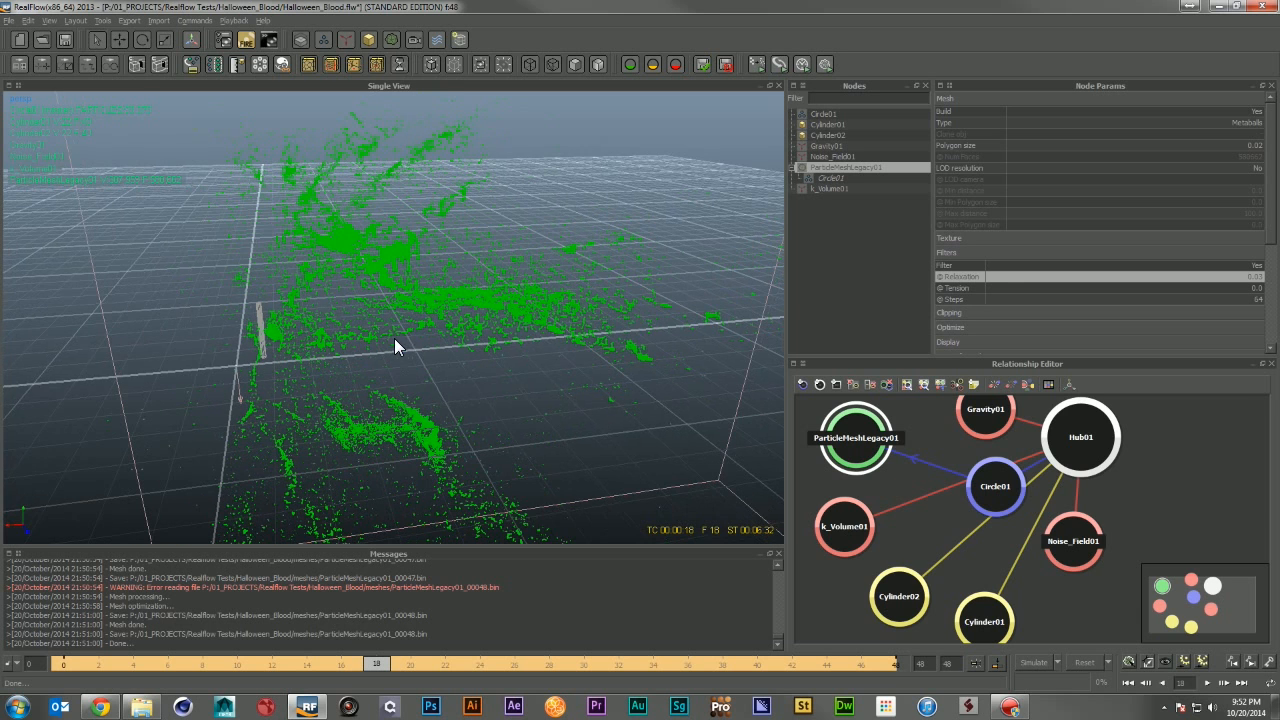
{"action": "right_click", "coordinate": [526, 366]}
{"action": "mouse_move", "coordinate": [596, 532]}
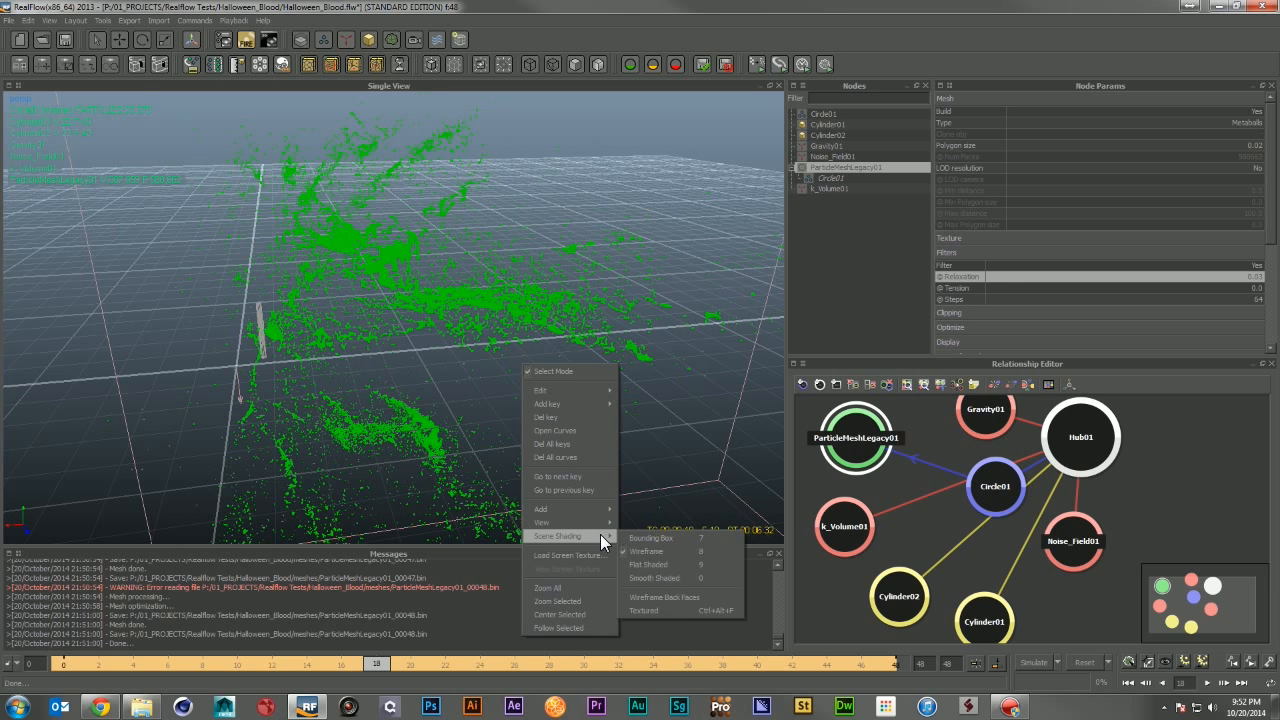
{"action": "left_click", "coordinate": [656, 568]}
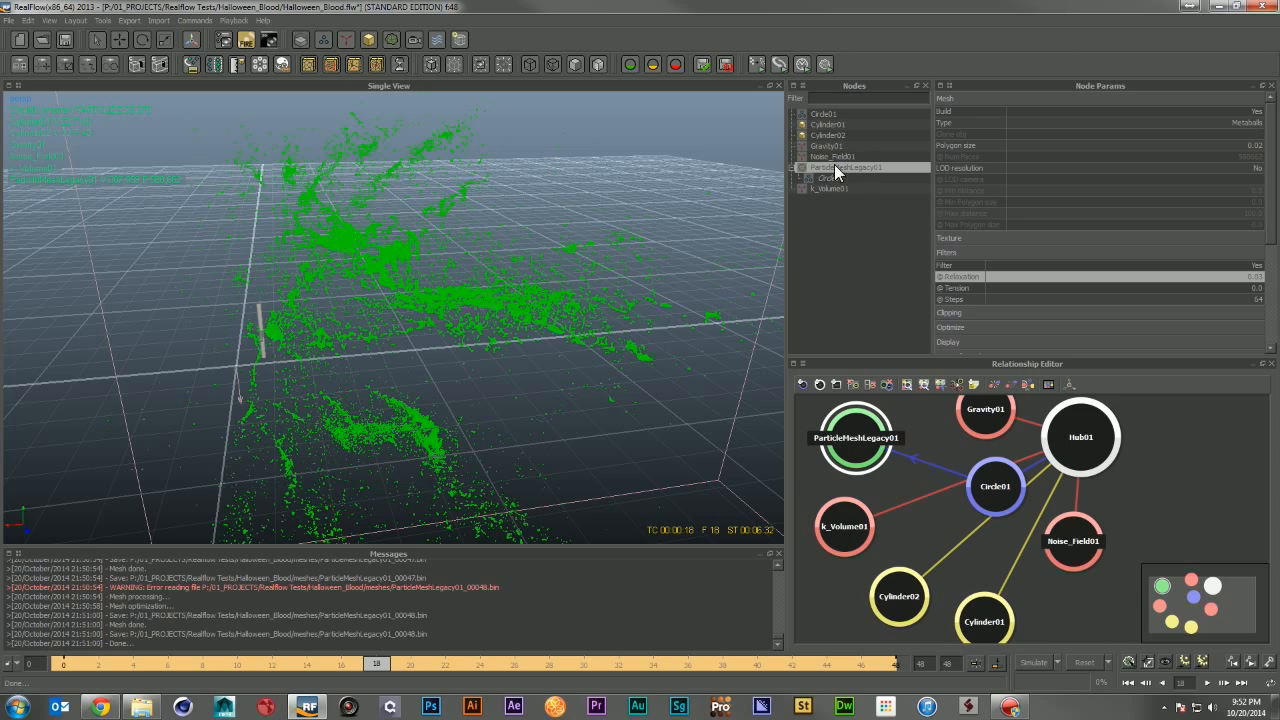
Step: Go to frame 7 and inspect the shaded blood mesh from several angles
{"action": "left_click", "coordinate": [848, 218]}
{"action": "scroll", "coordinate": [395, 210], "scroll_direction": "up", "scroll_amount": 5}
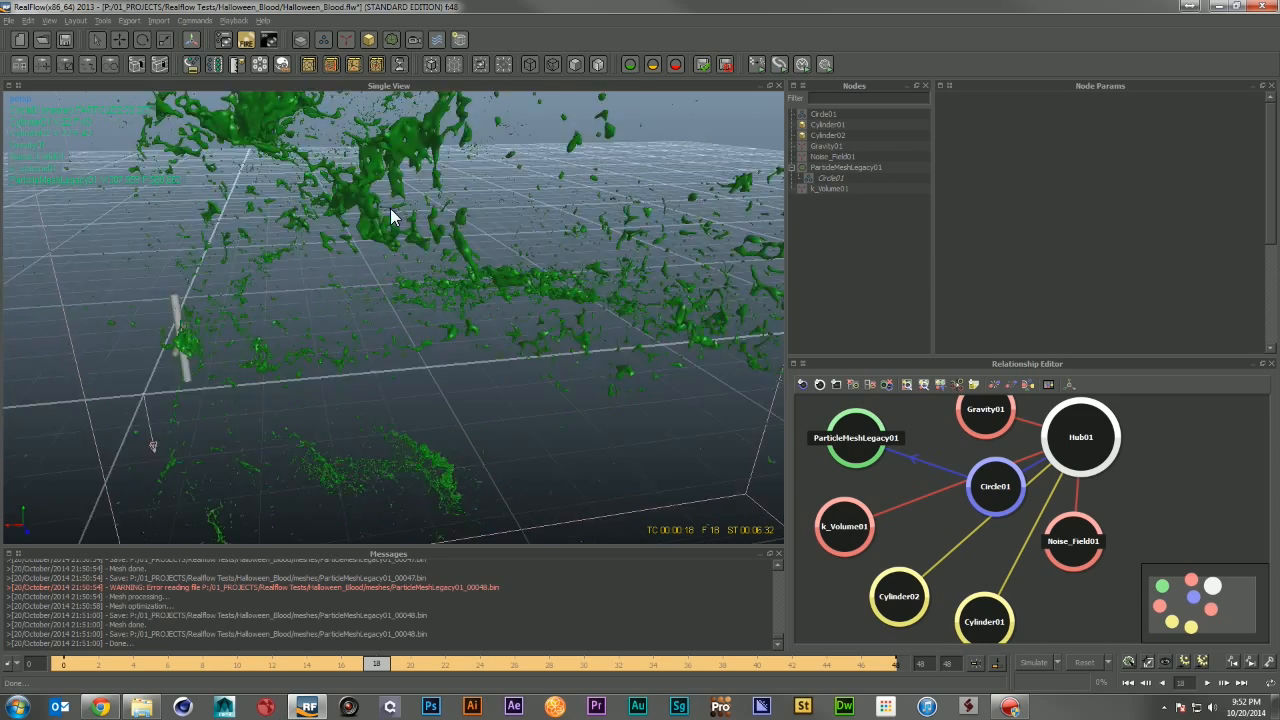
{"action": "left_click_drag", "start_coordinate": [408, 222], "coordinate": [450, 483], "text": "alt"}
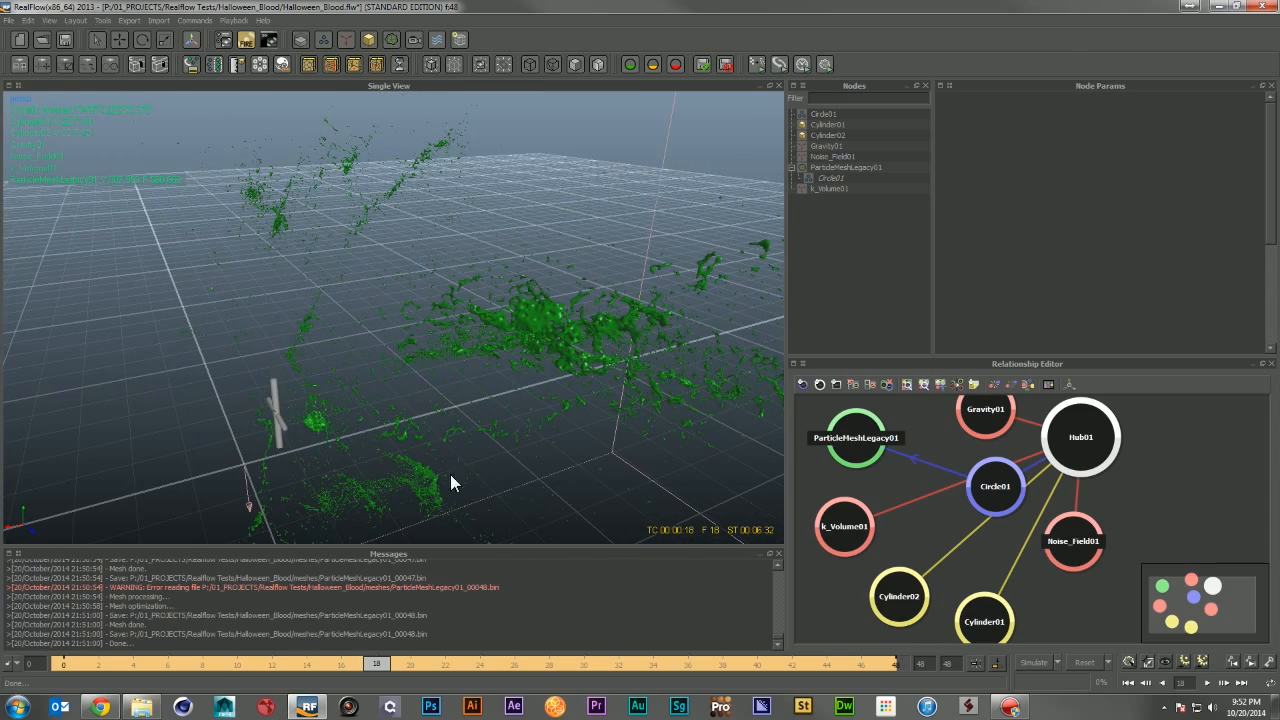
{"action": "left_click", "coordinate": [188, 664]}
{"action": "left_click_drag", "start_coordinate": [272, 482], "coordinate": [326, 422], "text": "alt"}
{"action": "scroll", "coordinate": [326, 422], "scroll_direction": "up", "scroll_amount": 8}
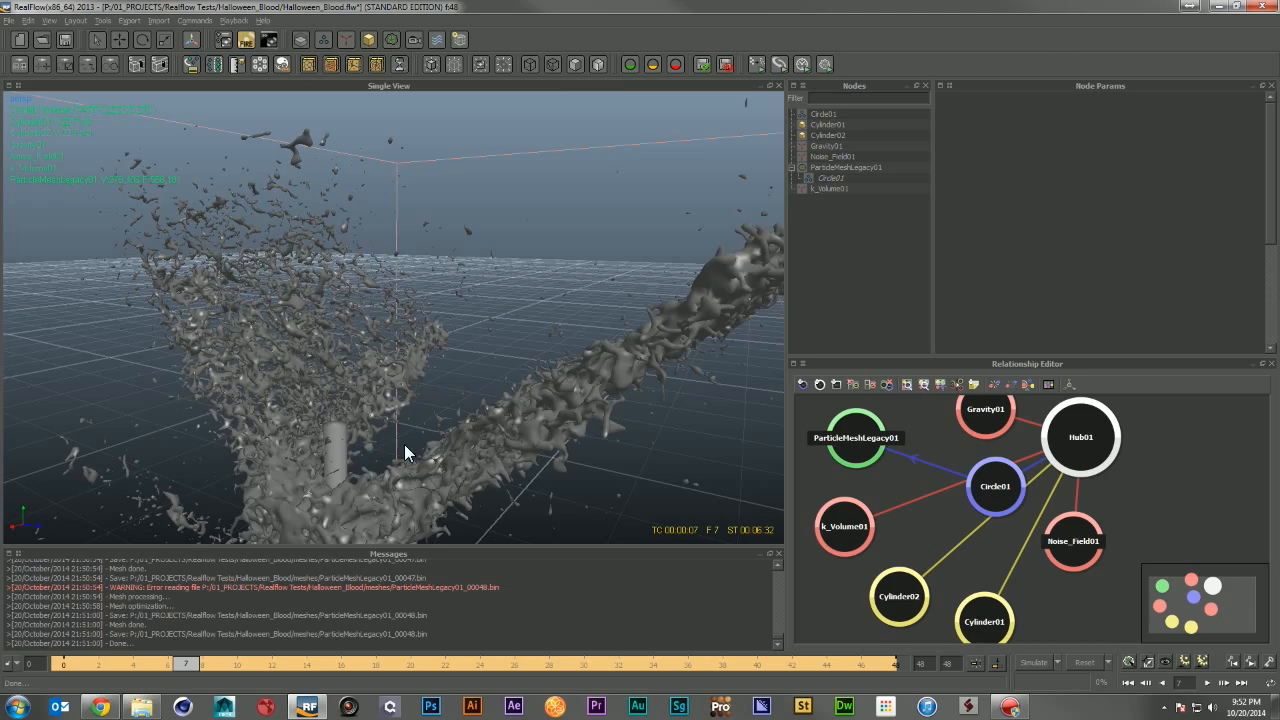
{"action": "left_click_drag", "start_coordinate": [374, 438], "coordinate": [550, 340], "text": "alt"}
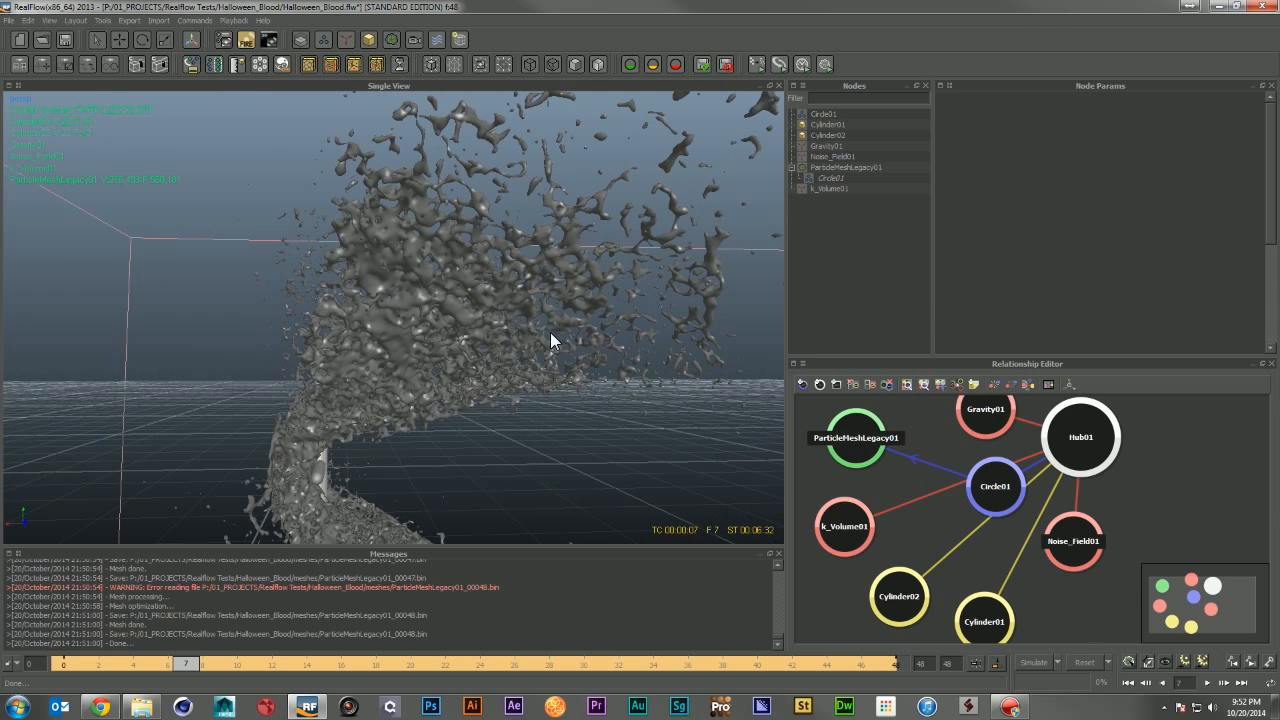
{"action": "left_click_drag", "start_coordinate": [472, 300], "coordinate": [450, 340], "text": "alt"}
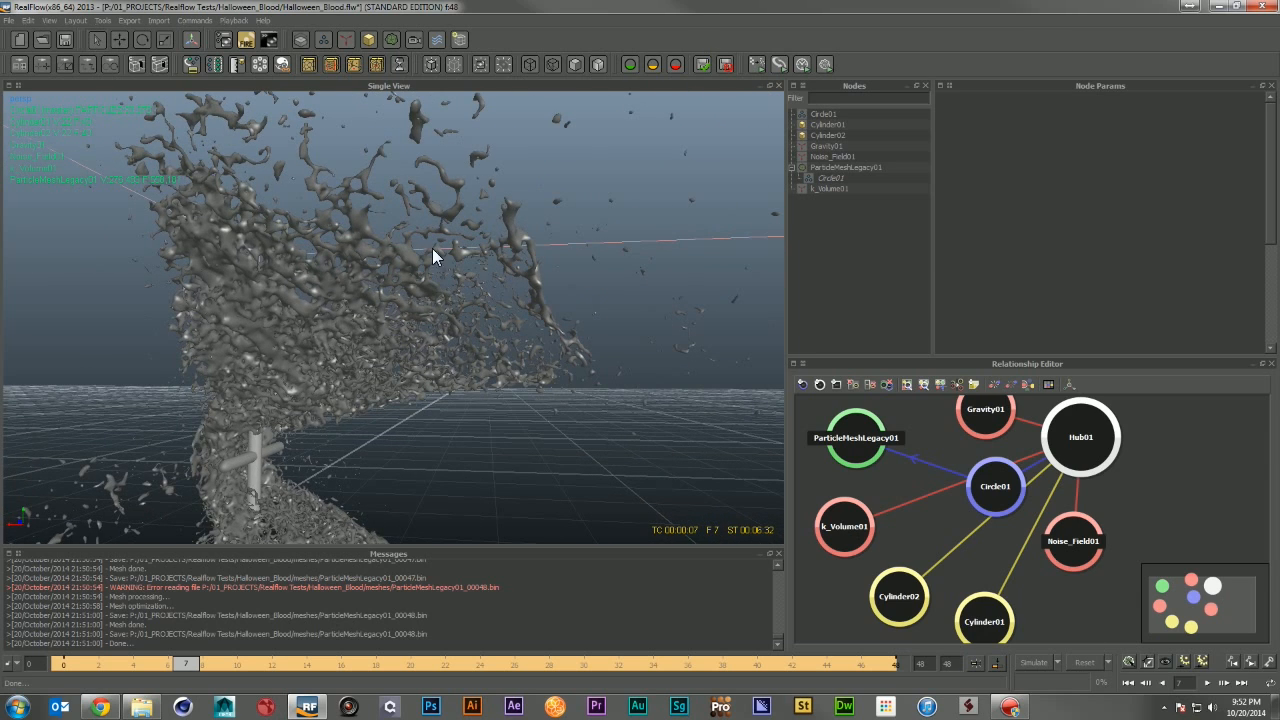
{"action": "left_click_drag", "start_coordinate": [332, 288], "coordinate": [346, 294], "text": "alt"}
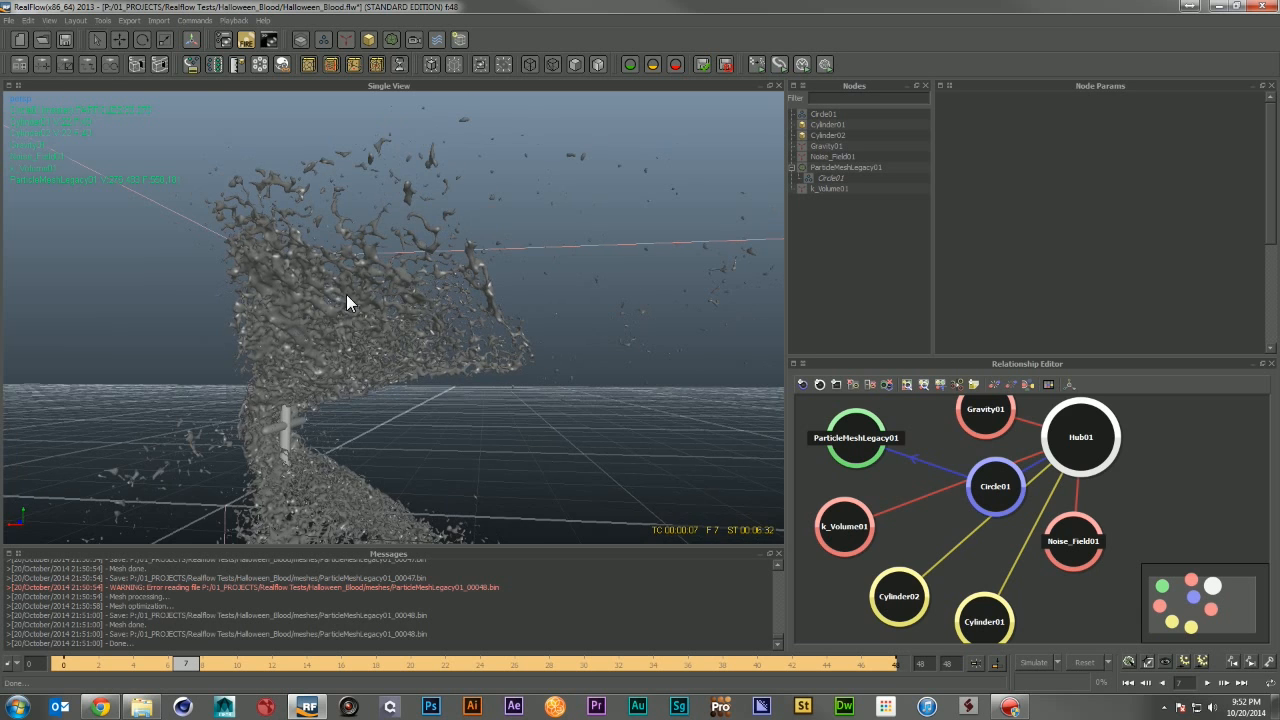
{"action": "scroll", "coordinate": [286, 352], "scroll_direction": "up", "scroll_amount": 4}
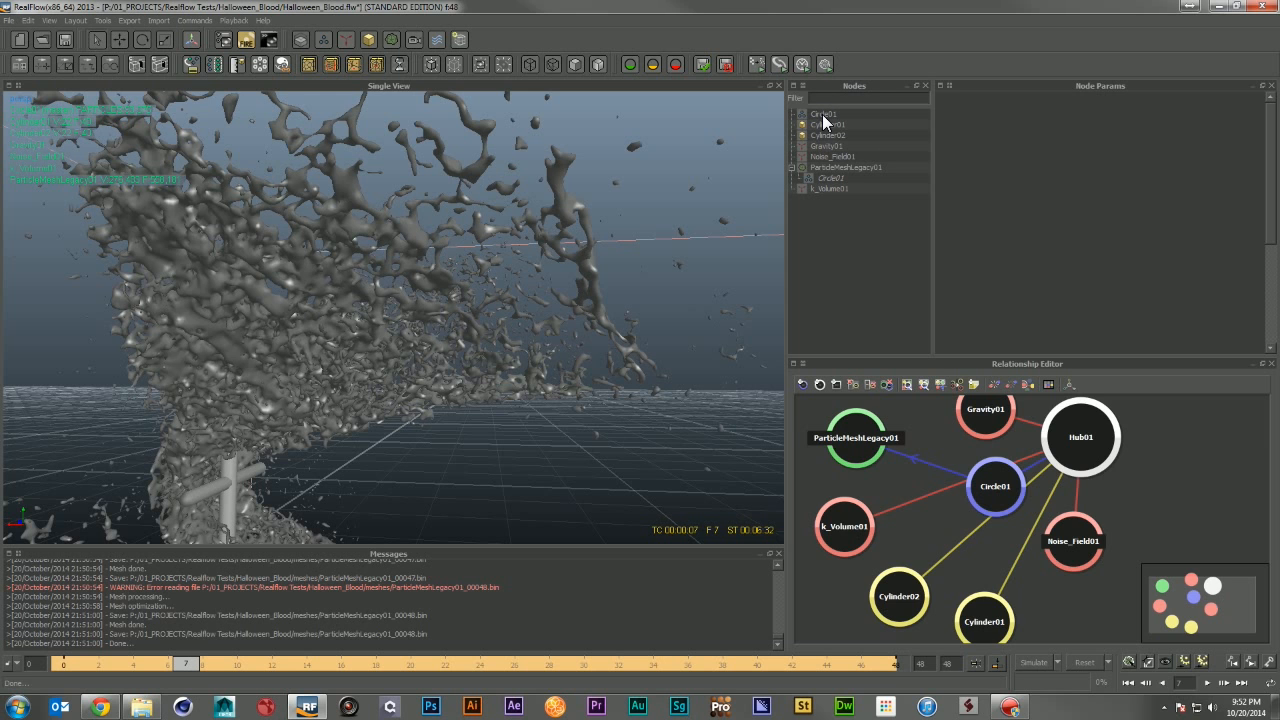
Step: Set the mesh's Circle01 field blend factor to 100 and rebuild the mesh at frame 7
{"action": "left_click", "coordinate": [829, 166]}
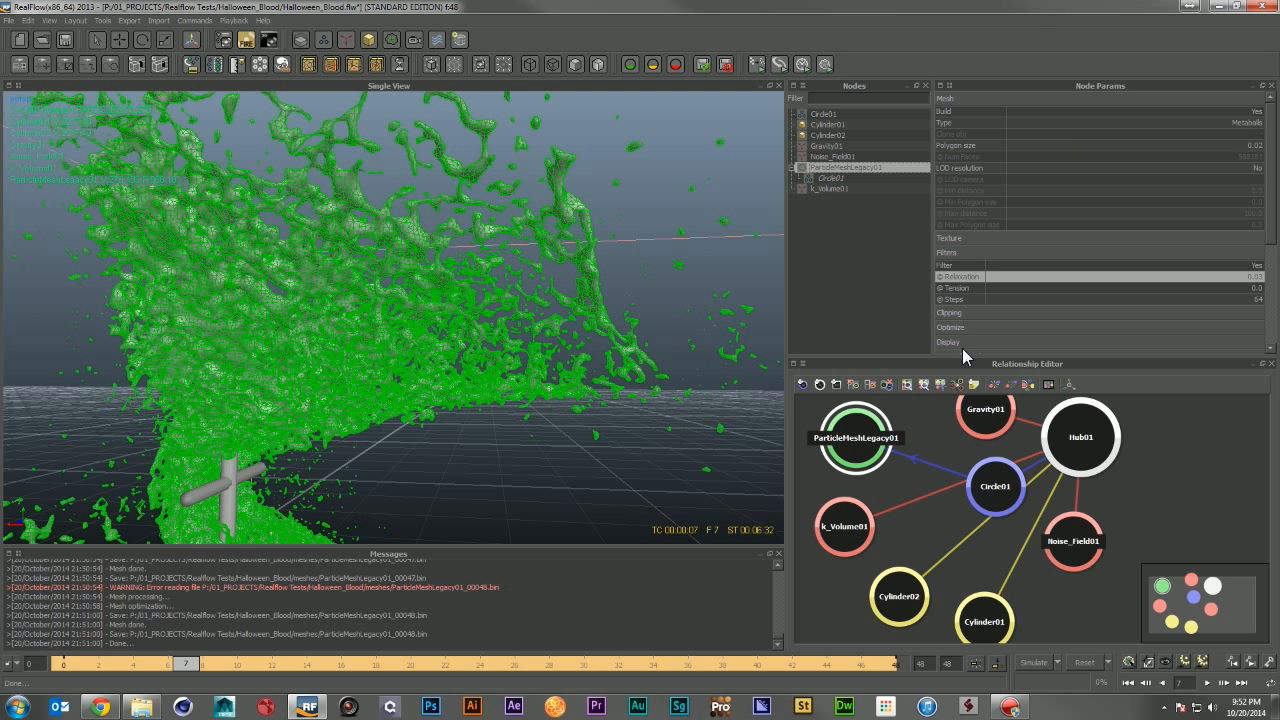
{"action": "left_click", "coordinate": [834, 178]}
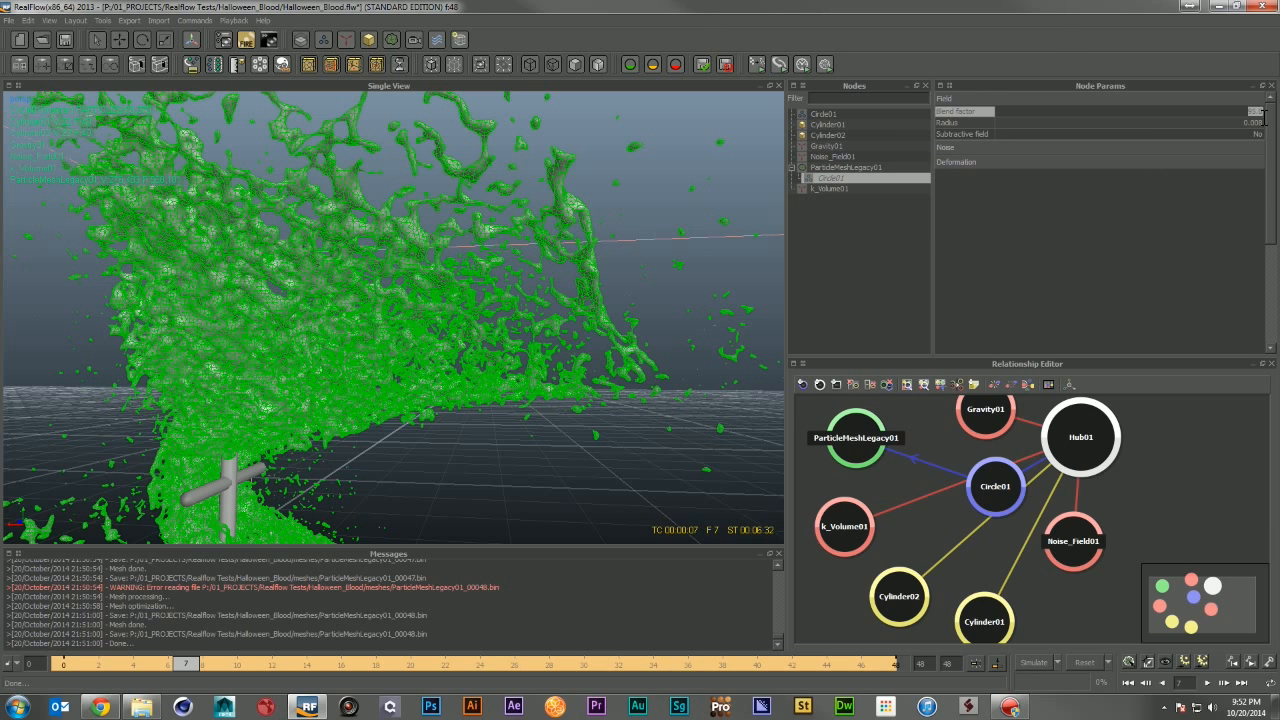
{"action": "type", "text": "100"}
{"action": "key", "text": "Return"}
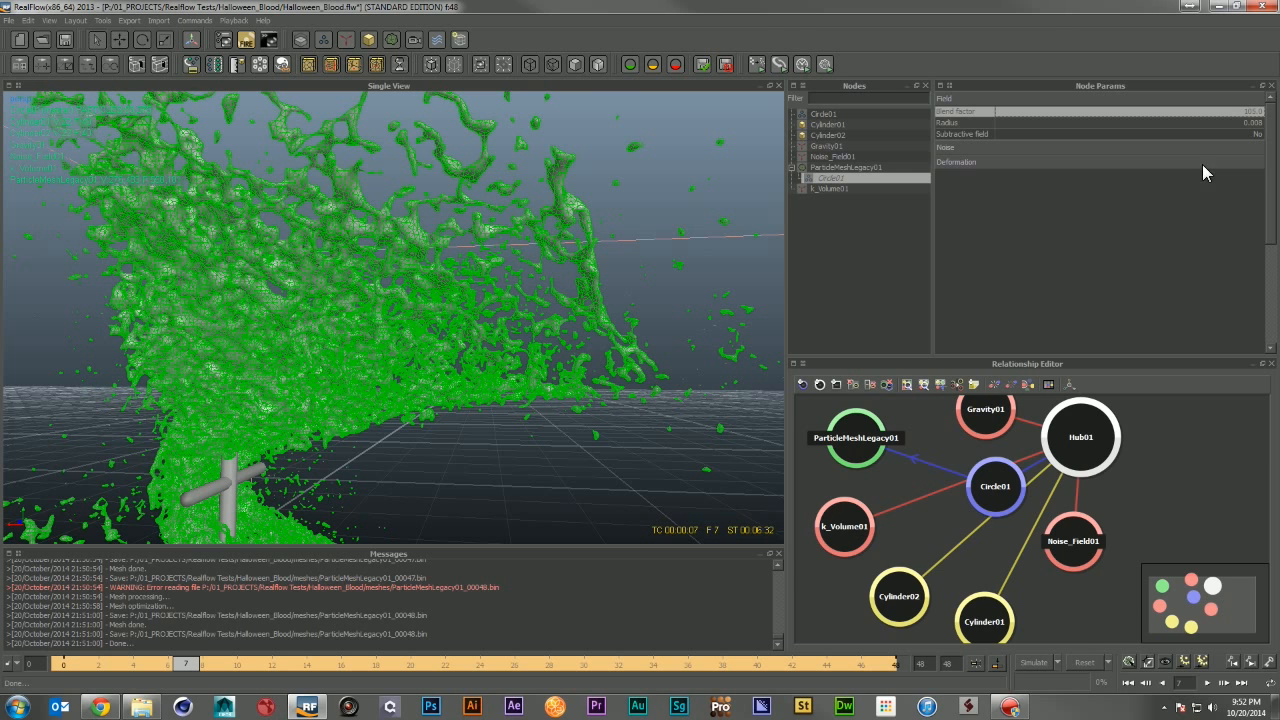
{"action": "left_click", "coordinate": [1130, 663]}
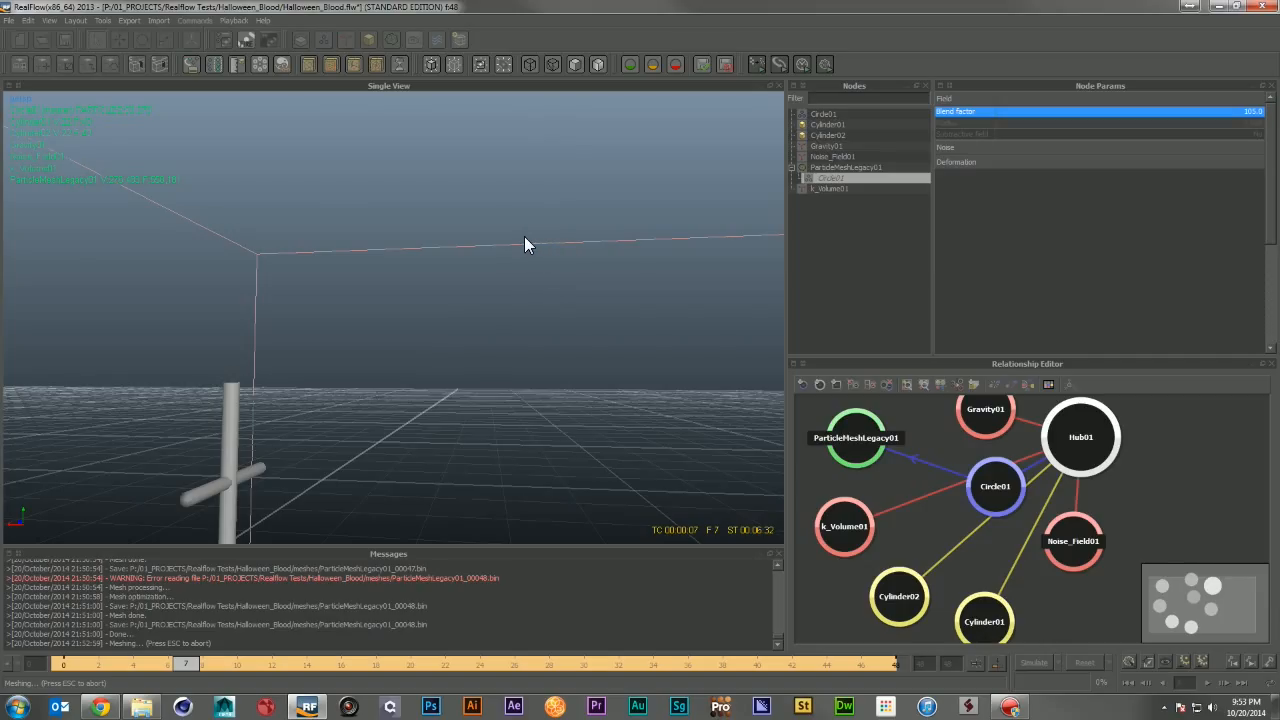
{"action": "left_click", "coordinate": [668, 215]}
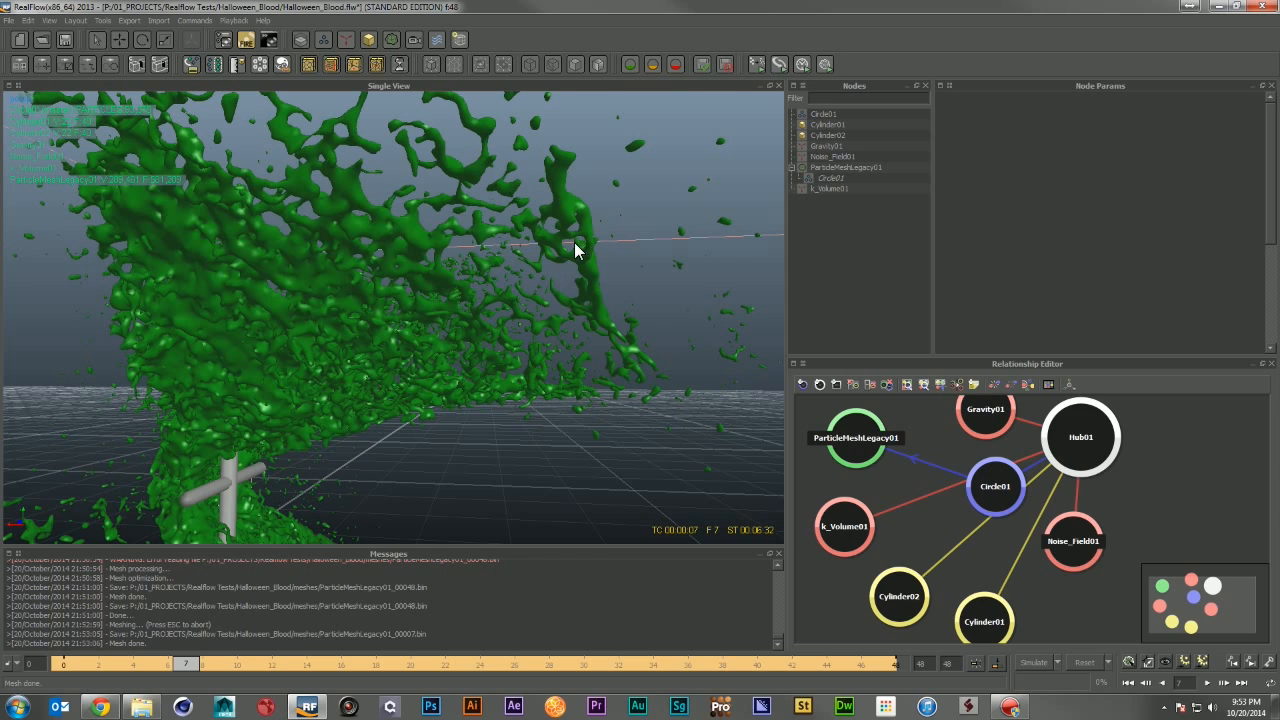
{"action": "left_click_drag", "start_coordinate": [479, 289], "coordinate": [492, 289], "text": "alt"}
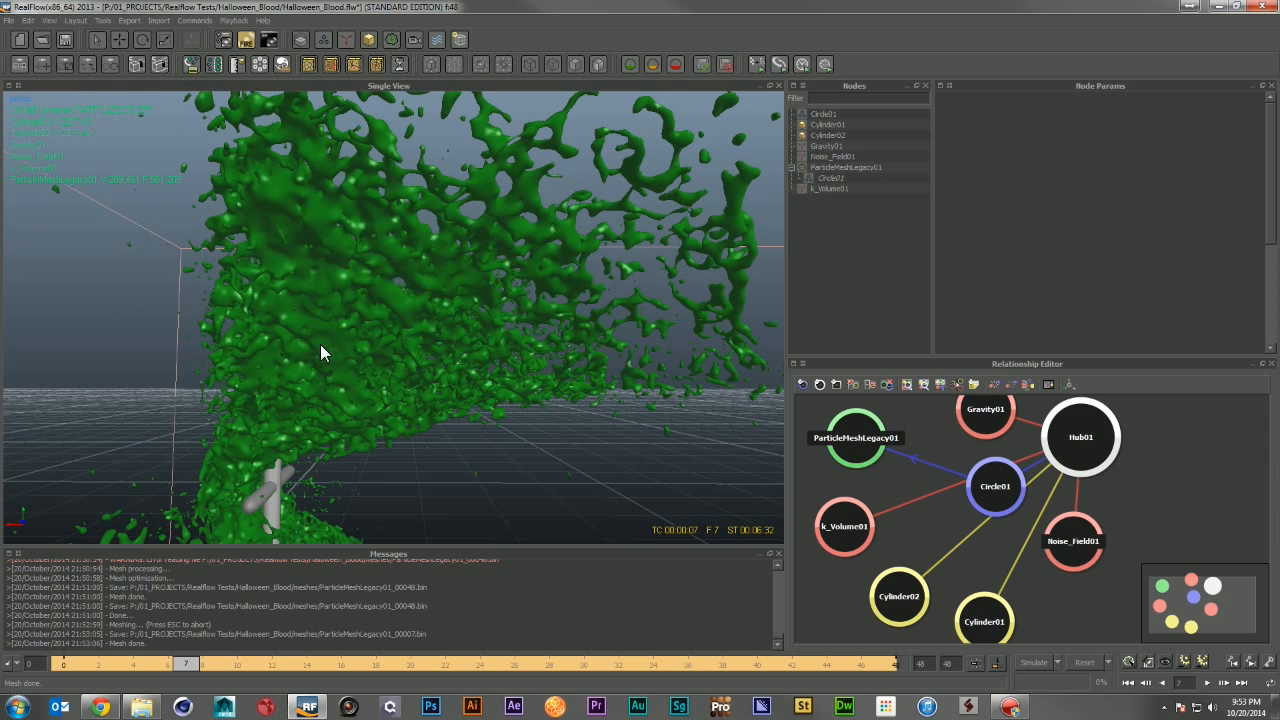
Step: Set the Circle01 field blend factor to 120 and rebuild the mesh at frame 7
{"action": "left_click", "coordinate": [846, 168]}
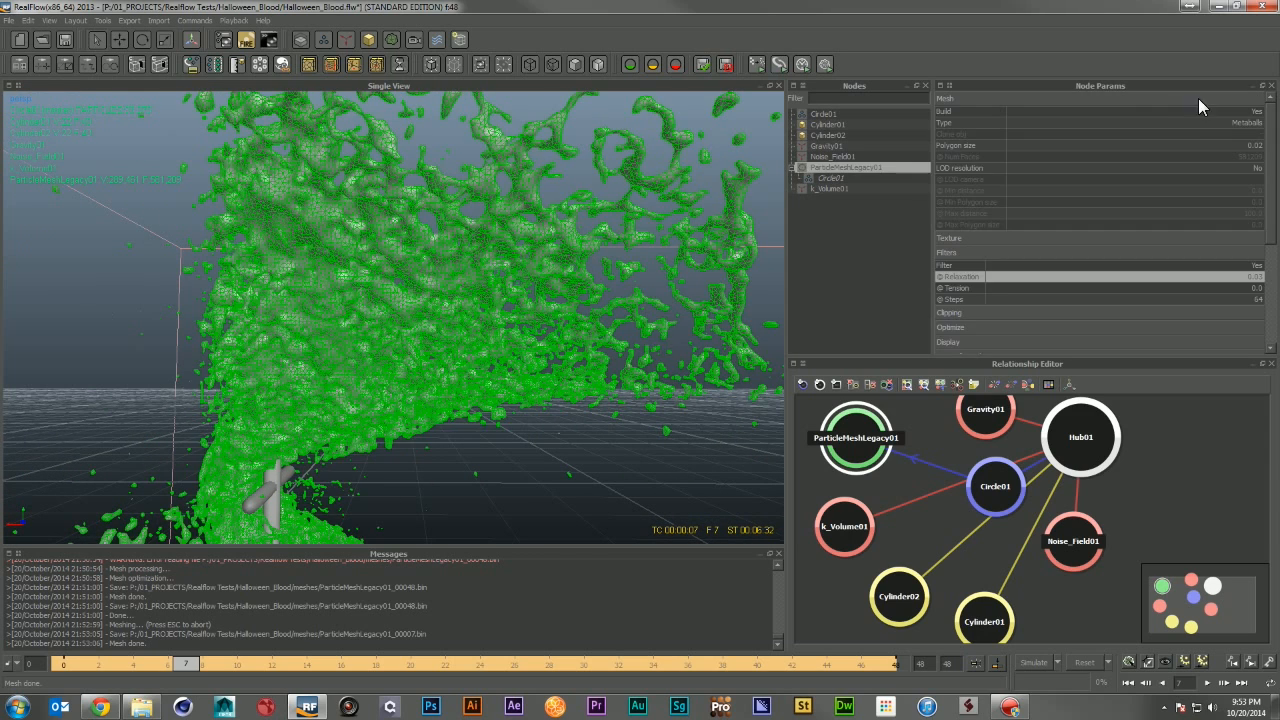
{"action": "left_click", "coordinate": [836, 178]}
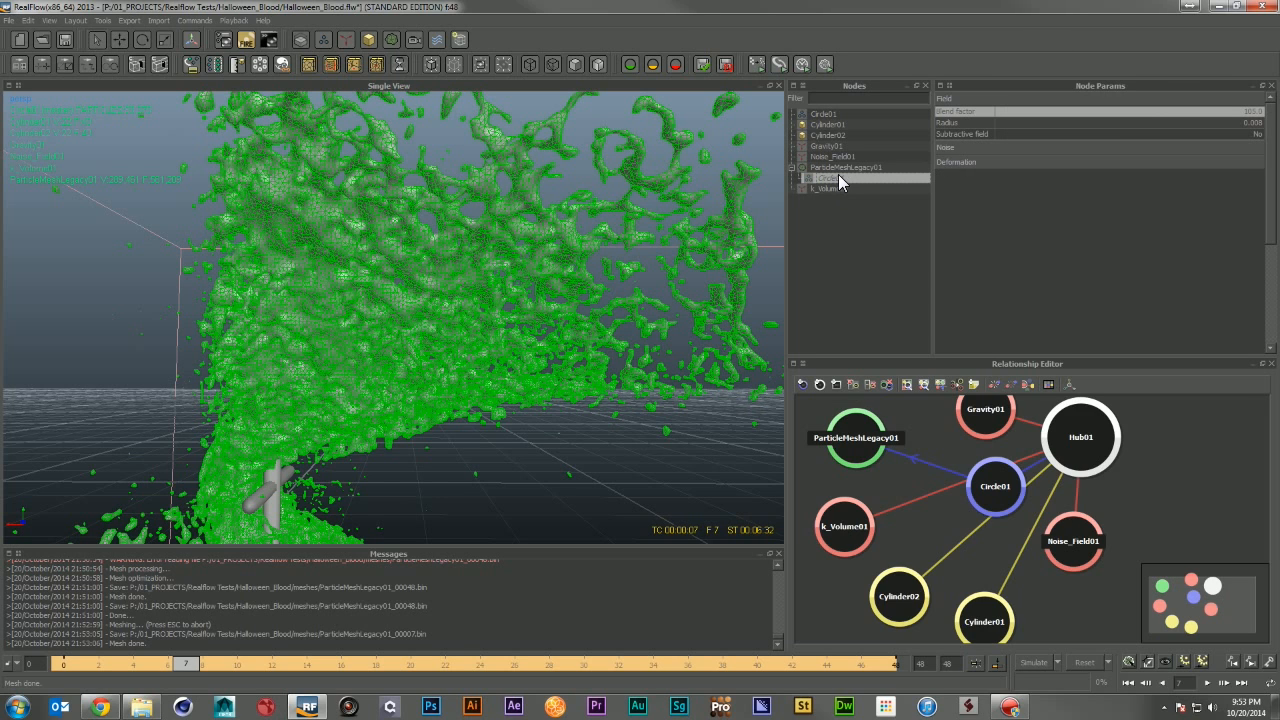
{"action": "double_click", "coordinate": [1231, 111]}
{"action": "type", "text": "120"}
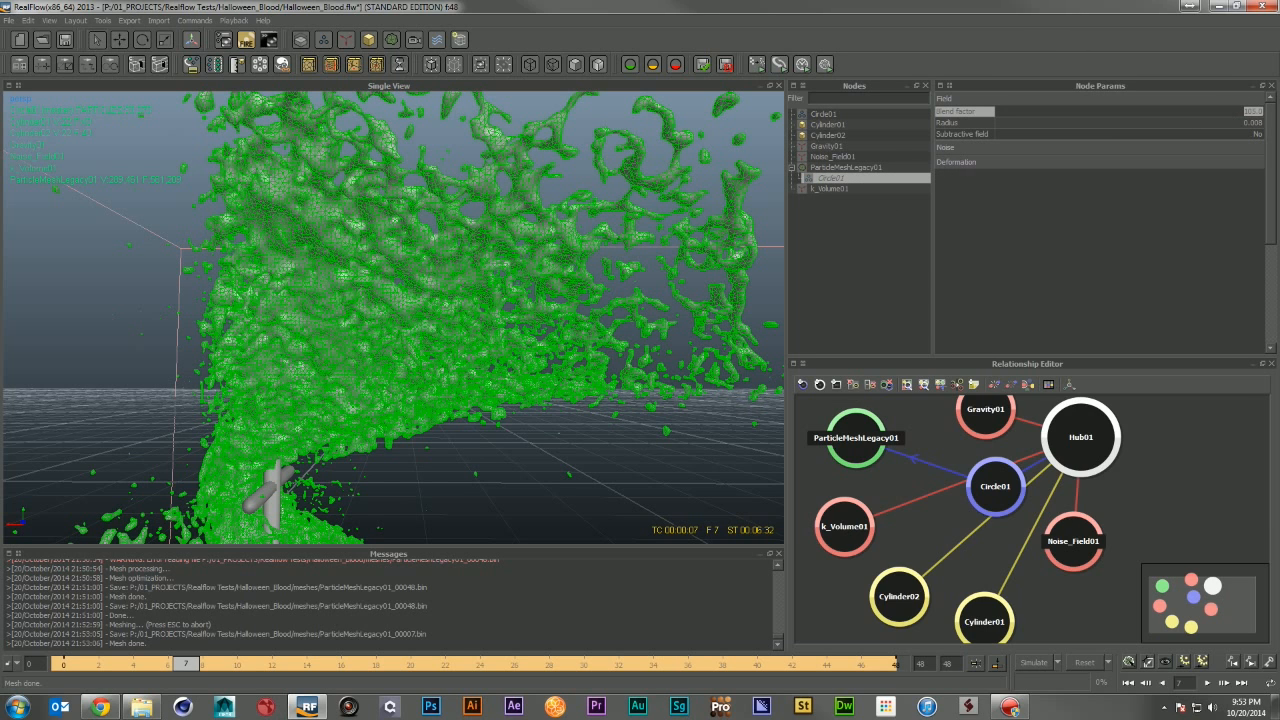
{"action": "key", "text": "Return"}
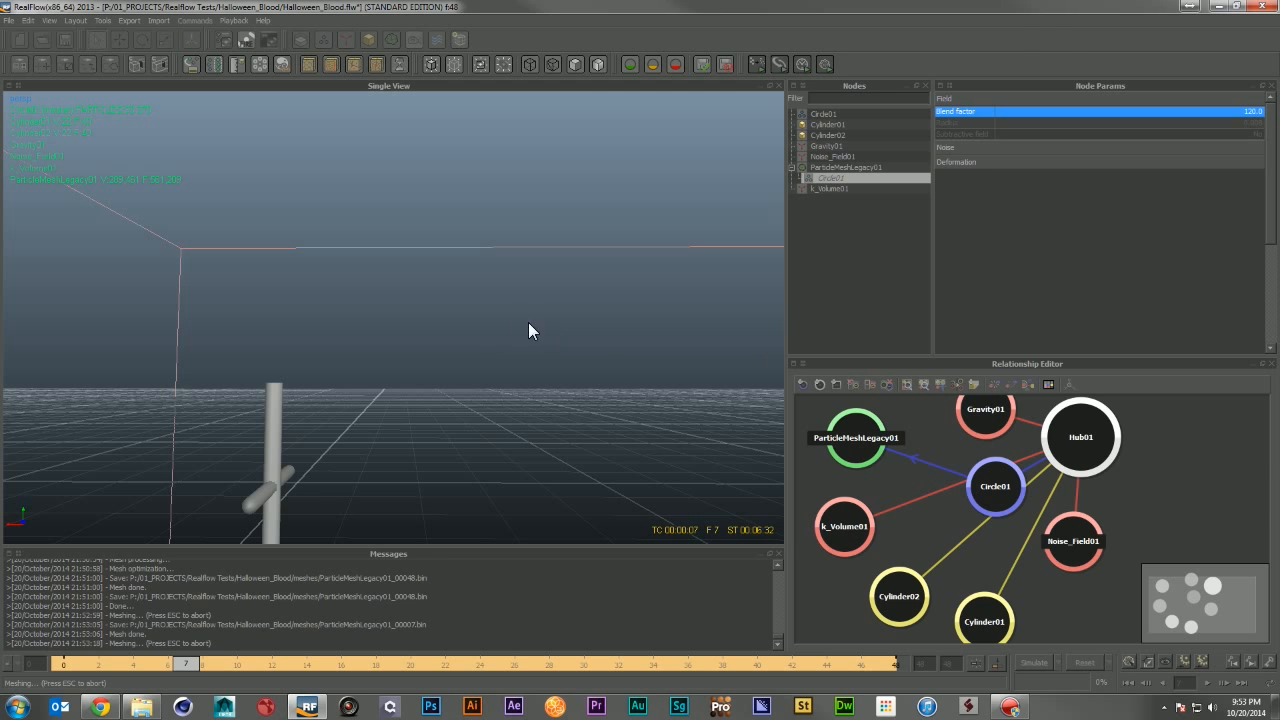
{"action": "left_click", "coordinate": [544, 432]}
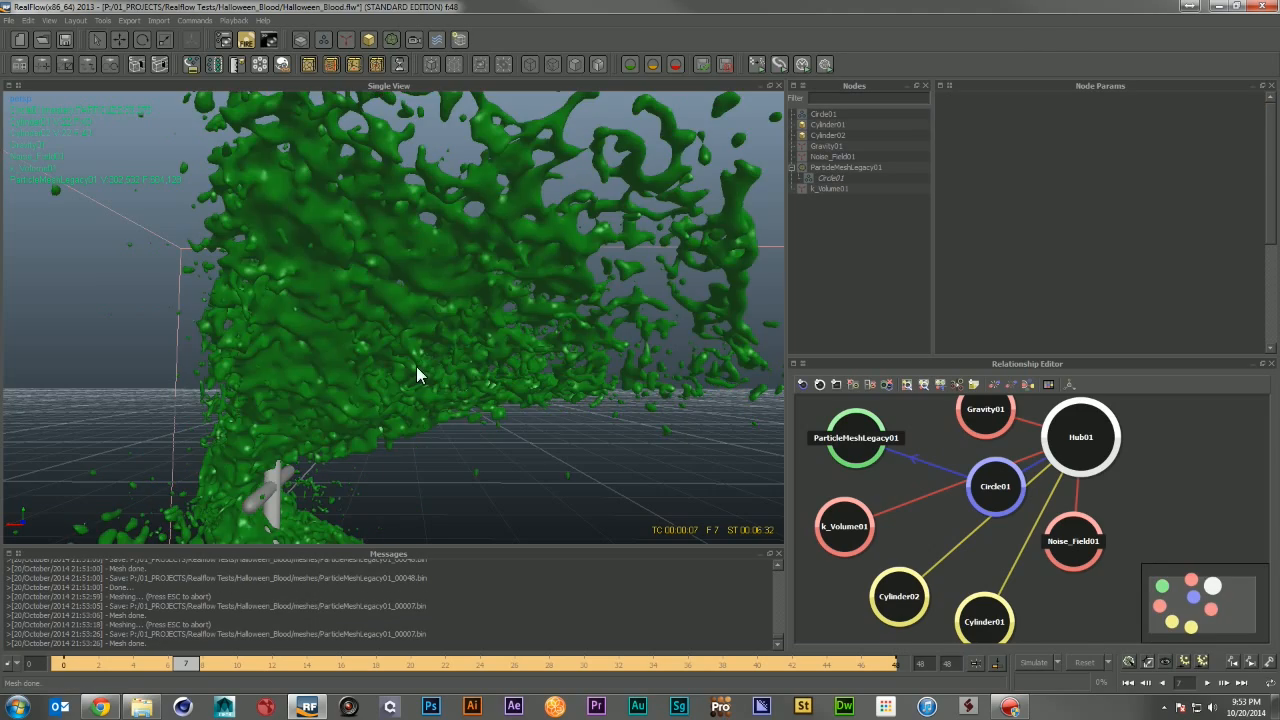
Step: Inspect the rebuilt mesh from several angles and save the scene
{"action": "left_click_drag", "start_coordinate": [416, 366], "coordinate": [560, 338], "text": "alt"}
{"action": "scroll", "coordinate": [408, 352], "scroll_direction": "down", "scroll_amount": 3}
{"action": "scroll", "coordinate": [432, 332], "scroll_direction": "down", "scroll_amount": 5}
{"action": "scroll", "coordinate": [600, 386], "scroll_direction": "up", "scroll_amount": 5}
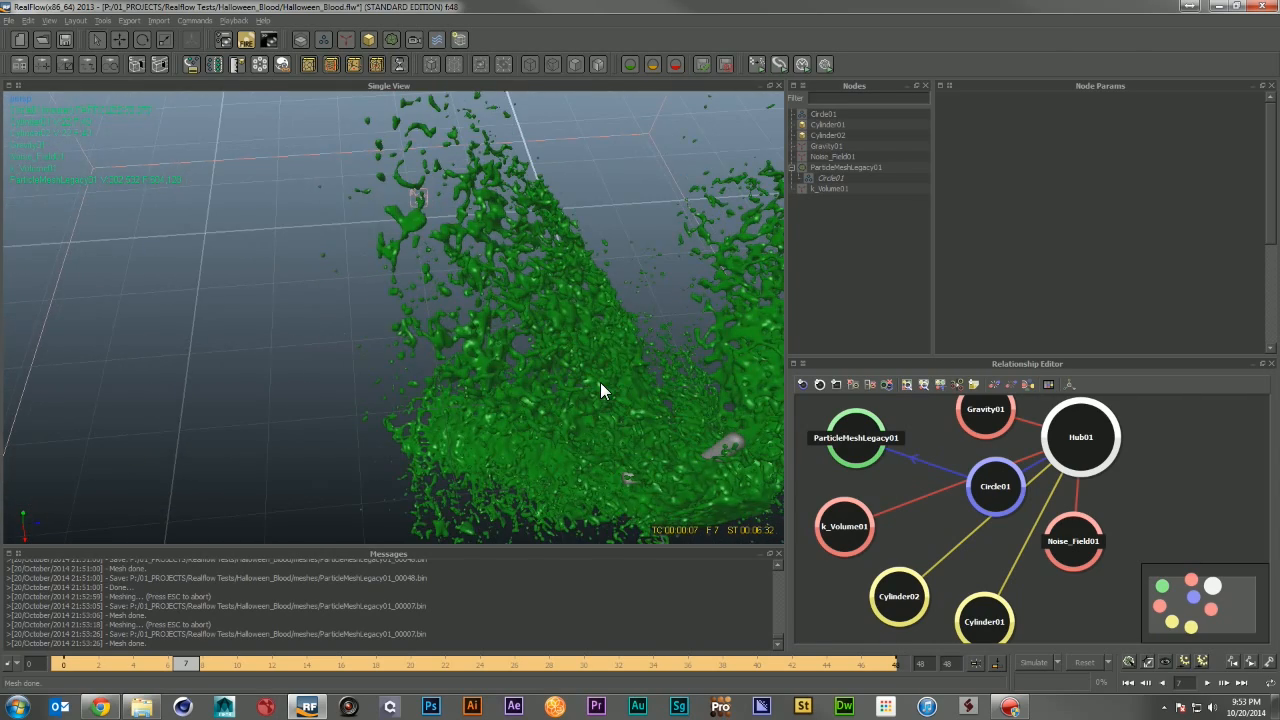
{"action": "mouse_move", "coordinate": [600, 386]}
{"action": "left_mouse_down", "text": "alt"}
{"action": "mouse_move", "coordinate": [420, 394]}
{"action": "mouse_move", "coordinate": [578, 388]}
{"action": "left_mouse_up", "text": "alt"}
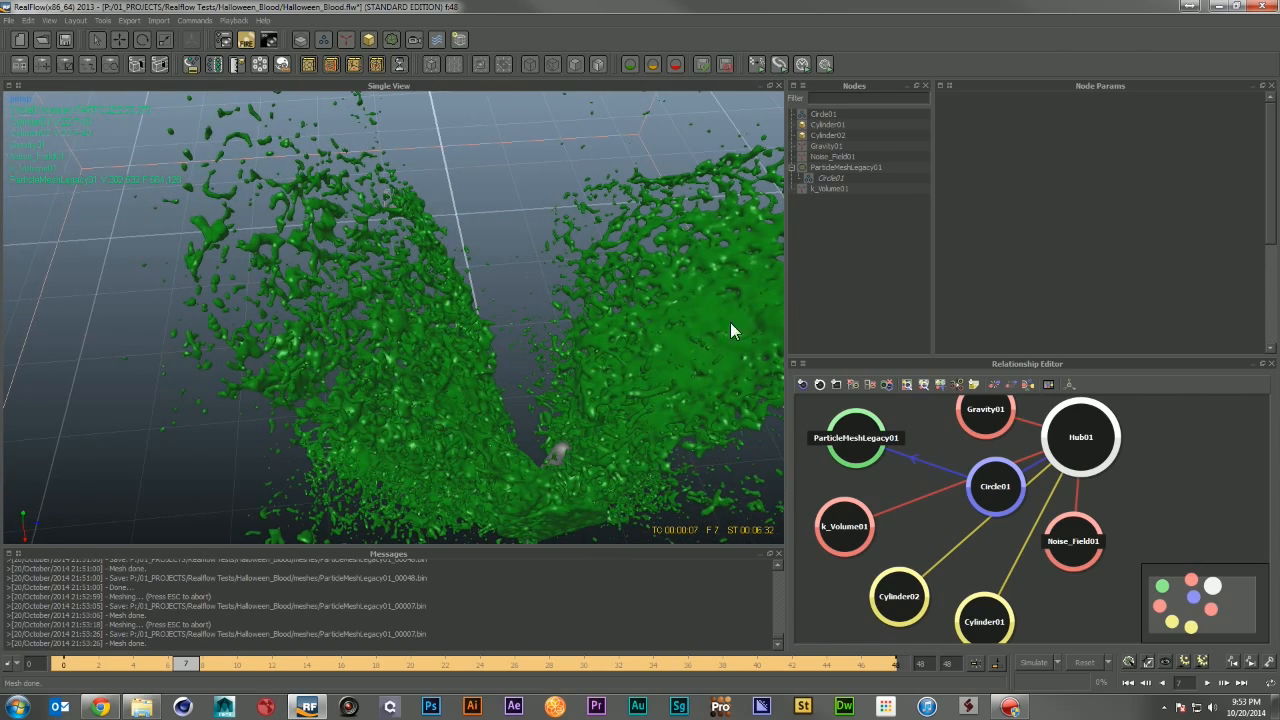
{"action": "left_click_drag", "start_coordinate": [688, 305], "coordinate": [540, 285], "text": "alt"}
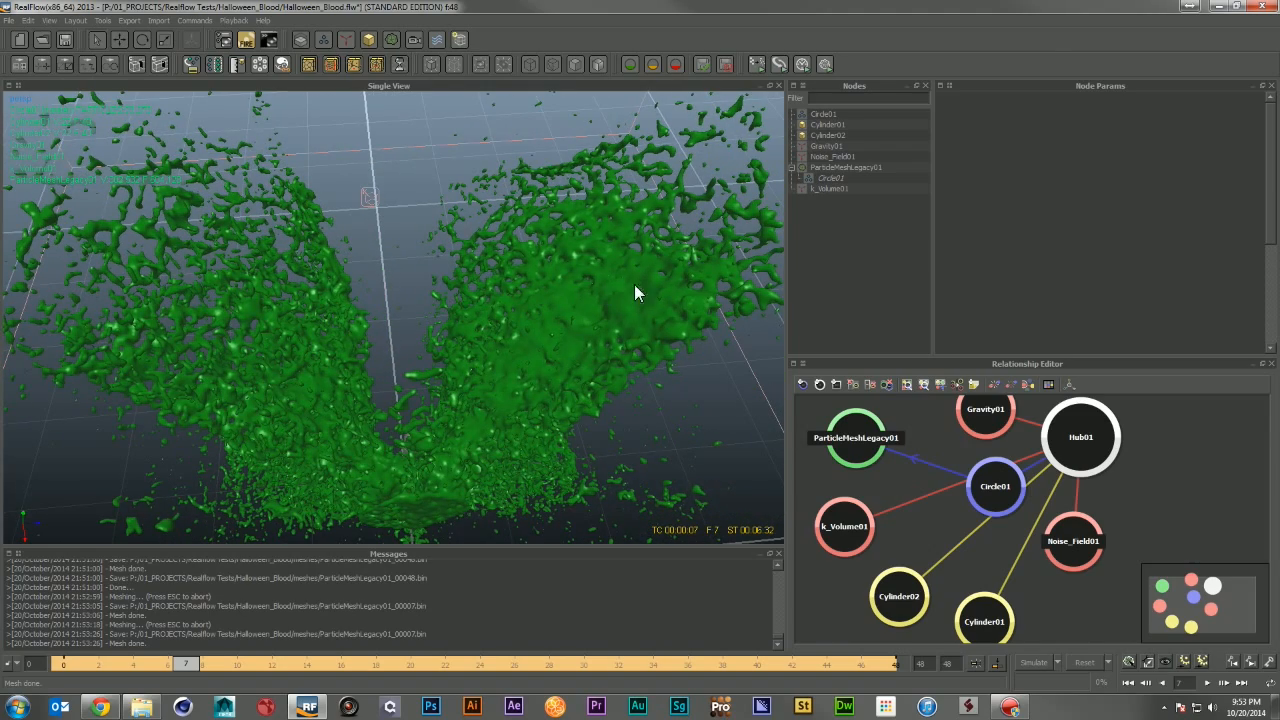
{"action": "left_click_drag", "start_coordinate": [590, 332], "coordinate": [510, 320], "text": "alt"}
{"action": "key", "text": "ctrl+s"}
Step: Reset the scene back to frame 0
{"action": "scroll", "coordinate": [528, 366], "scroll_direction": "down", "scroll_amount": 5}
{"action": "left_click_drag", "start_coordinate": [528, 366], "coordinate": [432, 234], "text": "alt"}
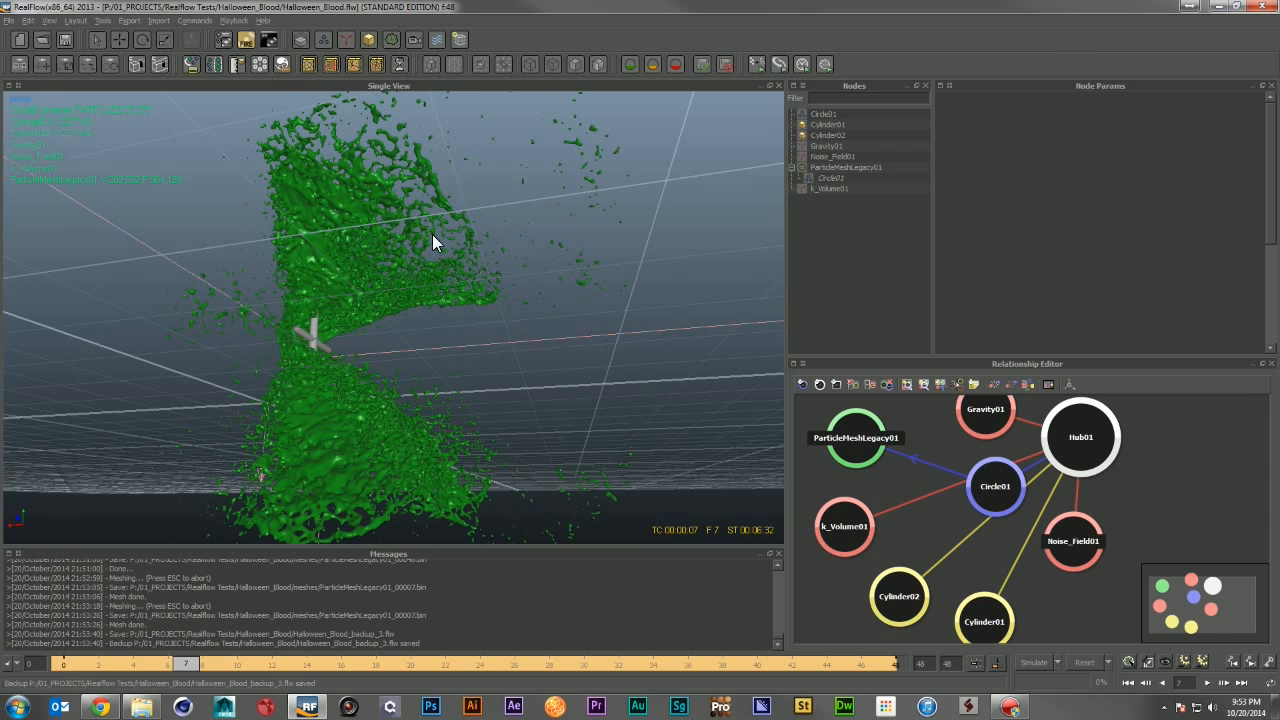
{"action": "left_click", "coordinate": [1084, 662]}
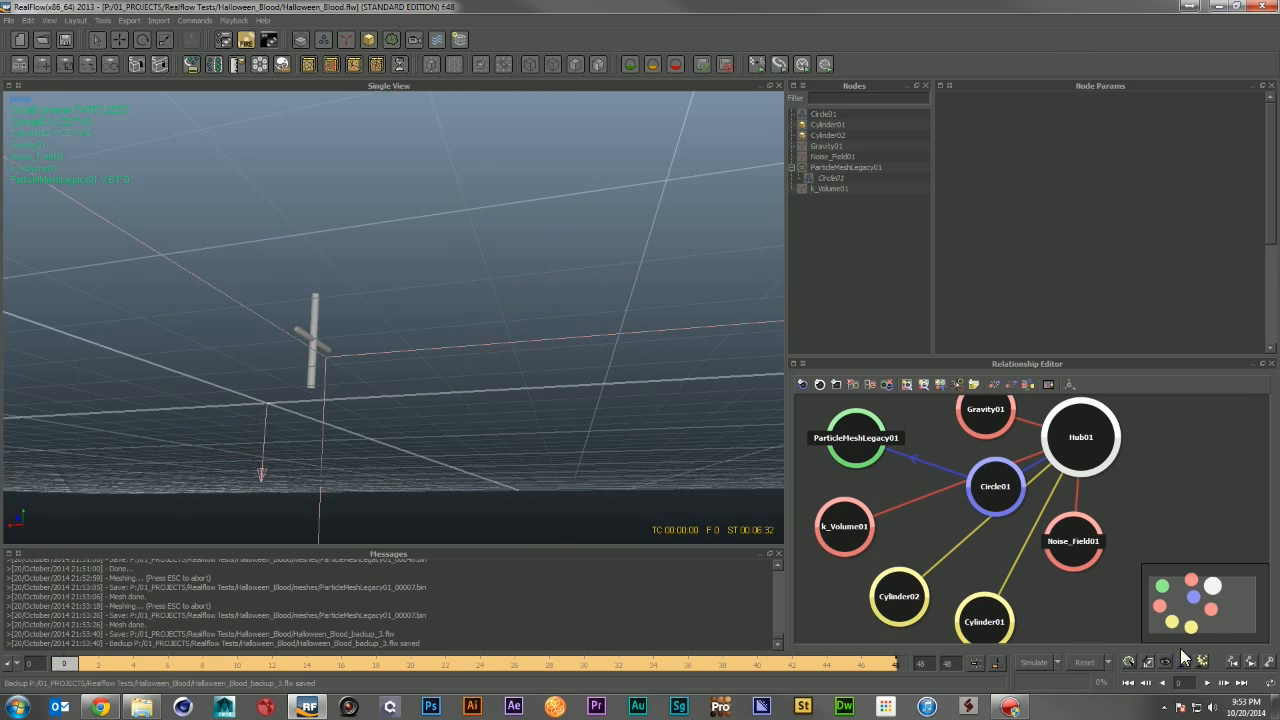
{"action": "left_click", "coordinate": [822, 68]}
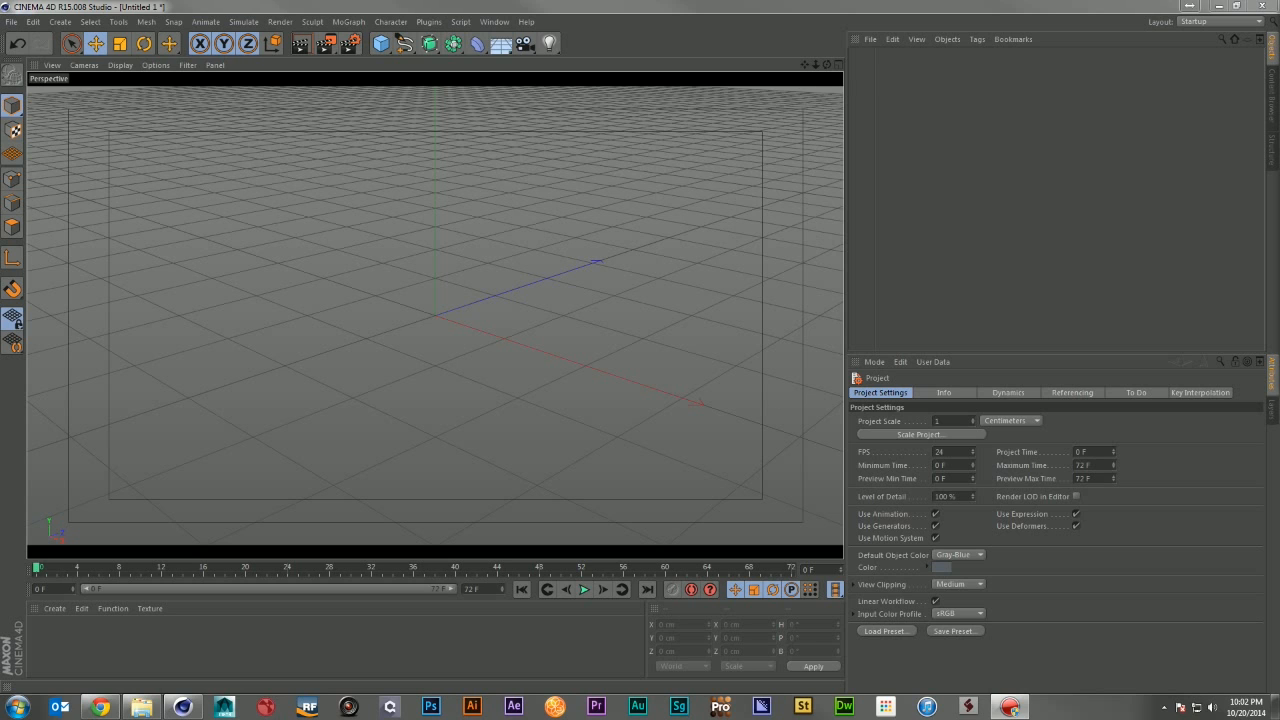
Step: Add a RealFlow Mesh Importer object to the scene
{"action": "left_click", "coordinate": [426, 22]}
{"action": "mouse_move", "coordinate": [468, 70]}
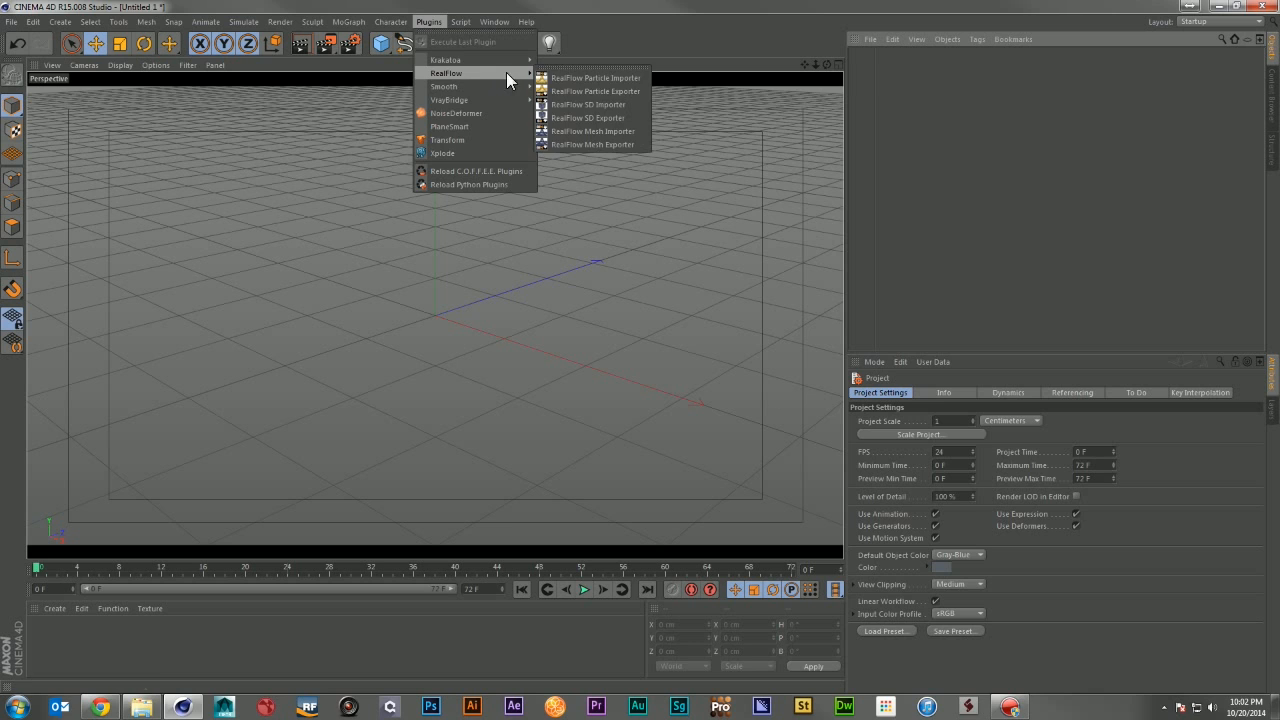
{"action": "left_click", "coordinate": [632, 134]}
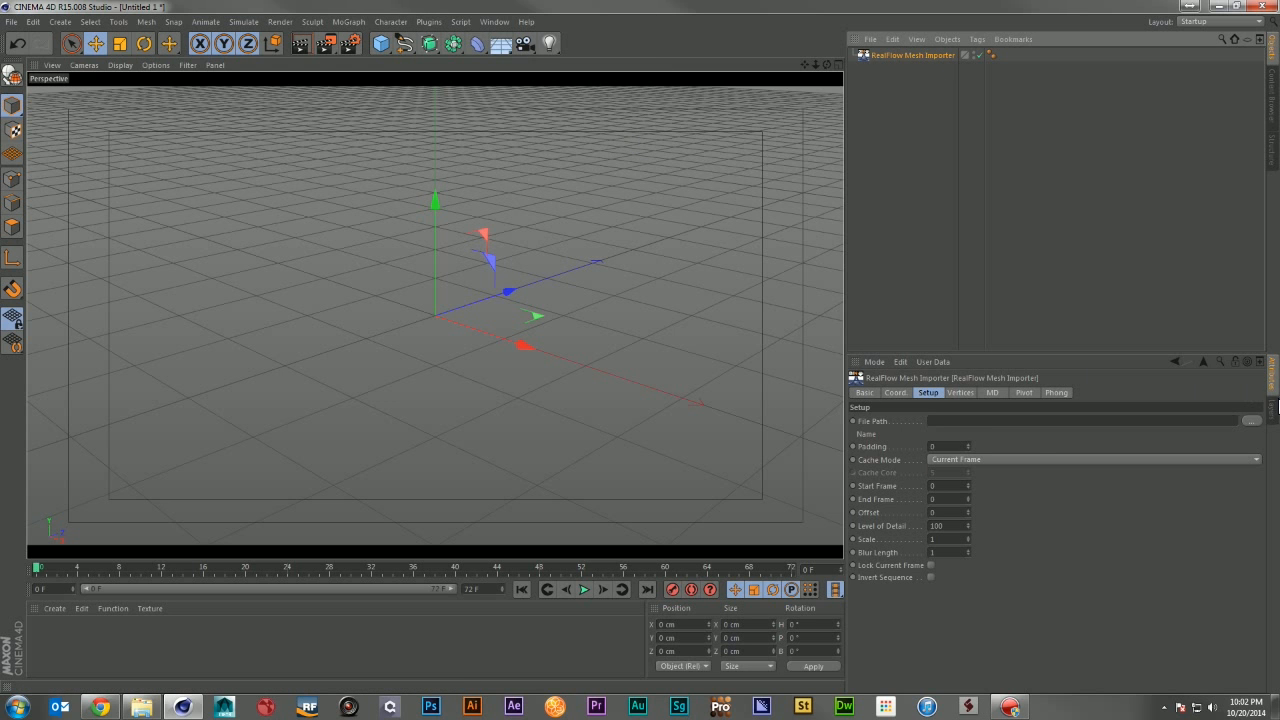
Step: Set the importer's file path to ParticleMeshLegacy01_00000.bin in the Halloween_Blood meshes folder
{"action": "left_click", "coordinate": [1251, 421]}
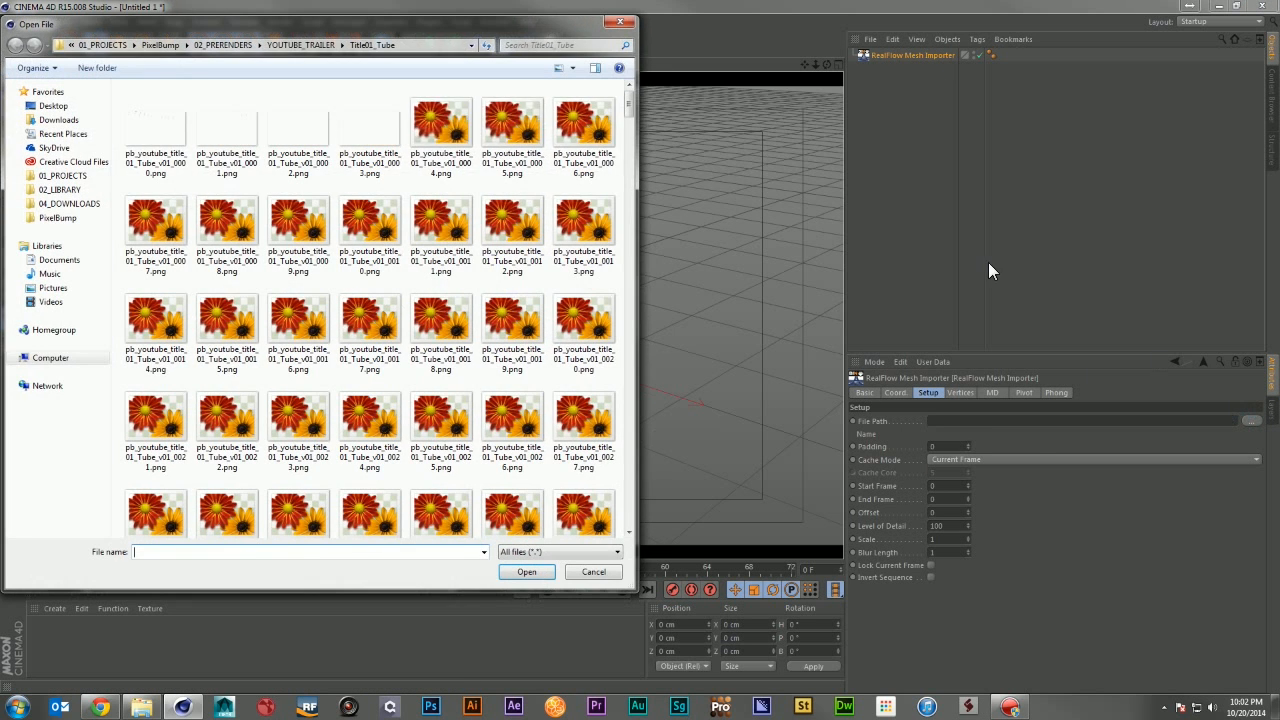
{"action": "left_click", "coordinate": [57, 217]}
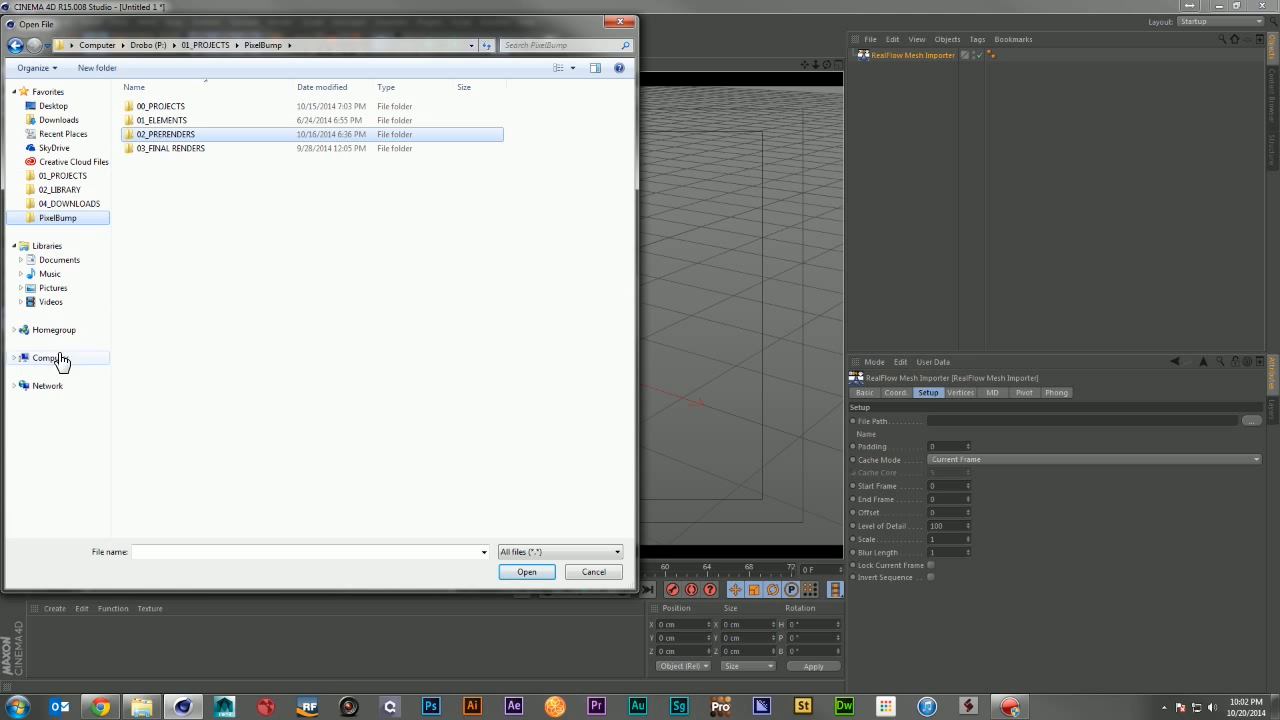
{"action": "left_click", "coordinate": [14, 358]}
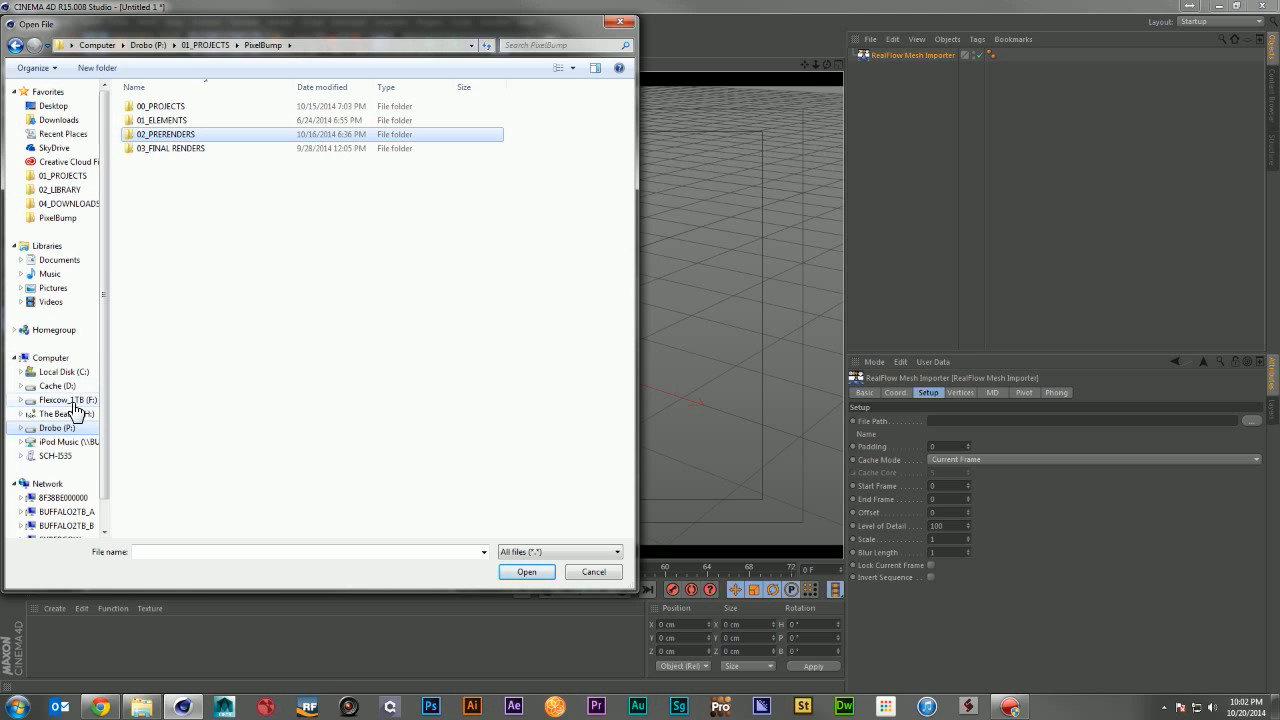
{"action": "left_click", "coordinate": [70, 428]}
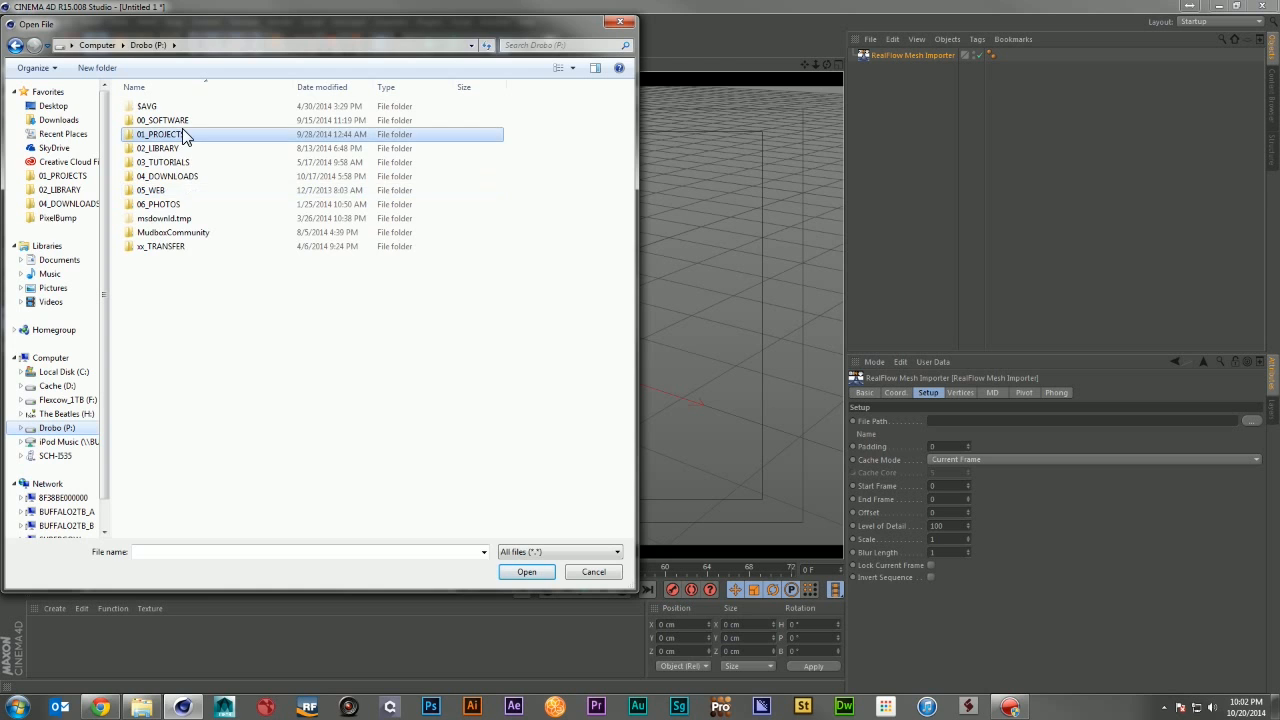
{"action": "double_click", "coordinate": [183, 136]}
{"action": "double_click", "coordinate": [172, 276]}
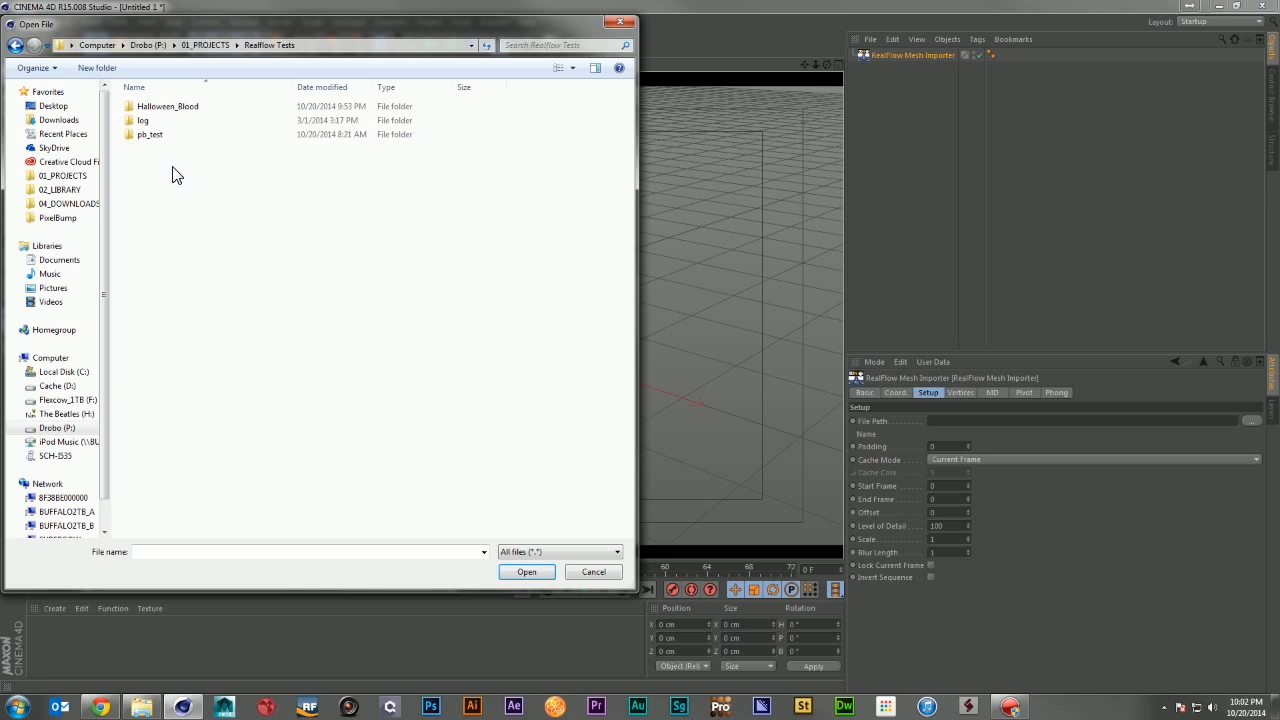
{"action": "double_click", "coordinate": [172, 108]}
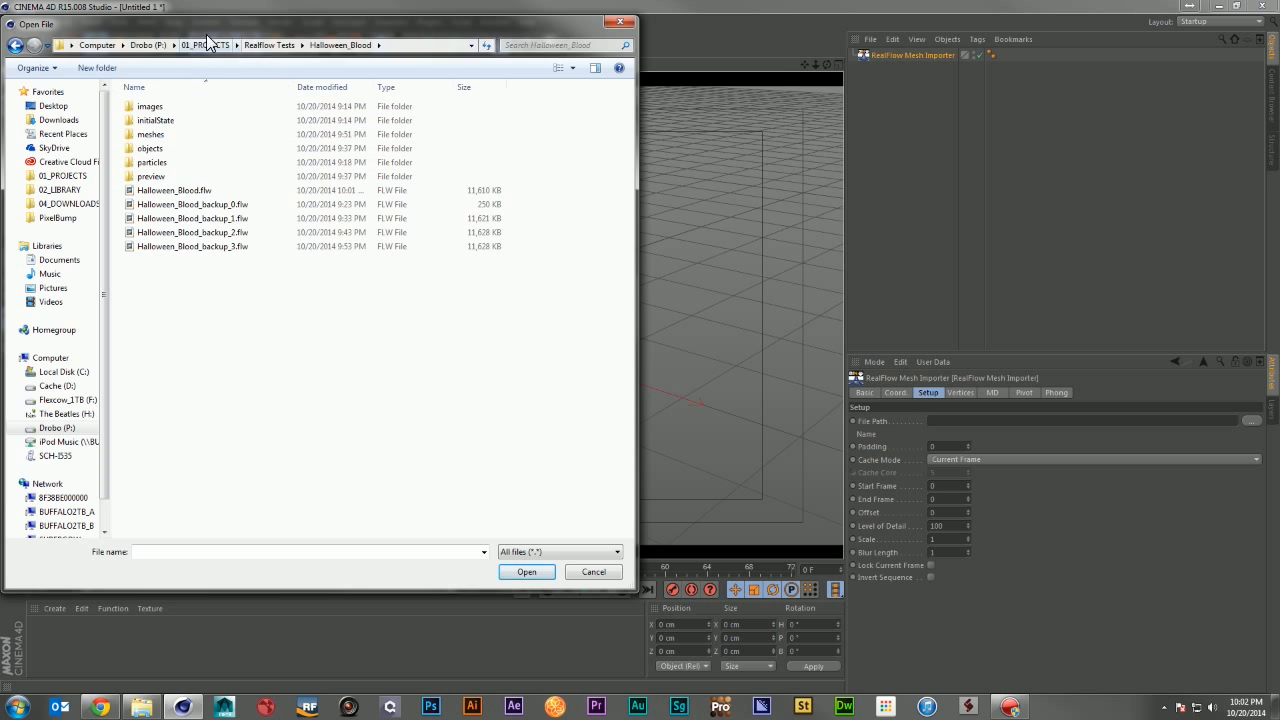
{"action": "left_click_drag", "start_coordinate": [206, 28], "coordinate": [476, 66]}
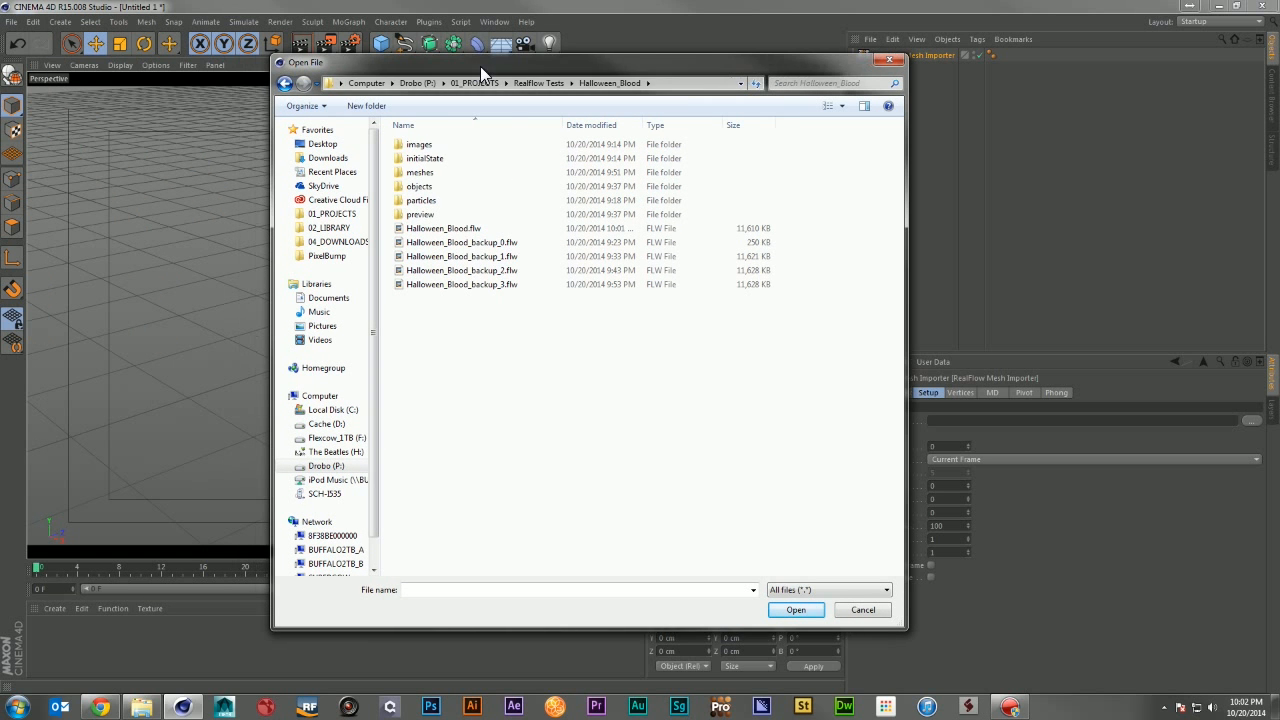
{"action": "left_click", "coordinate": [432, 204]}
{"action": "double_click", "coordinate": [433, 207]}
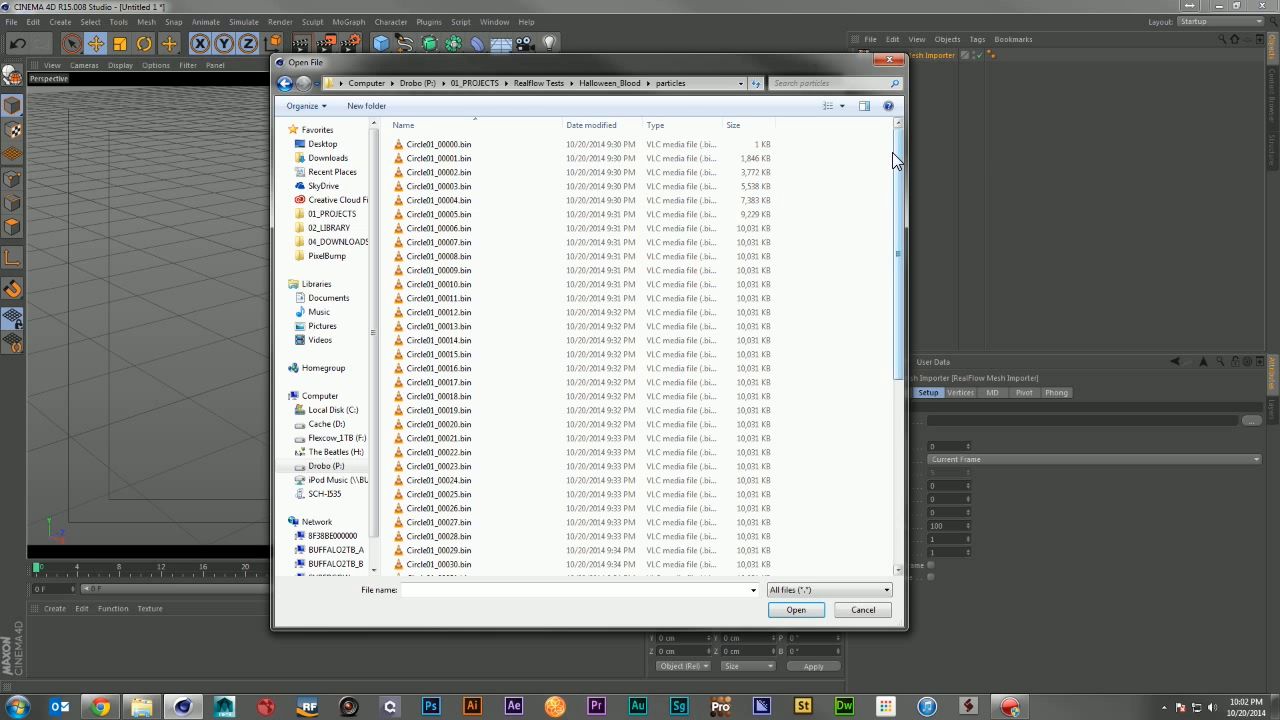
{"action": "left_click_drag", "start_coordinate": [894, 152], "coordinate": [908, 104]}
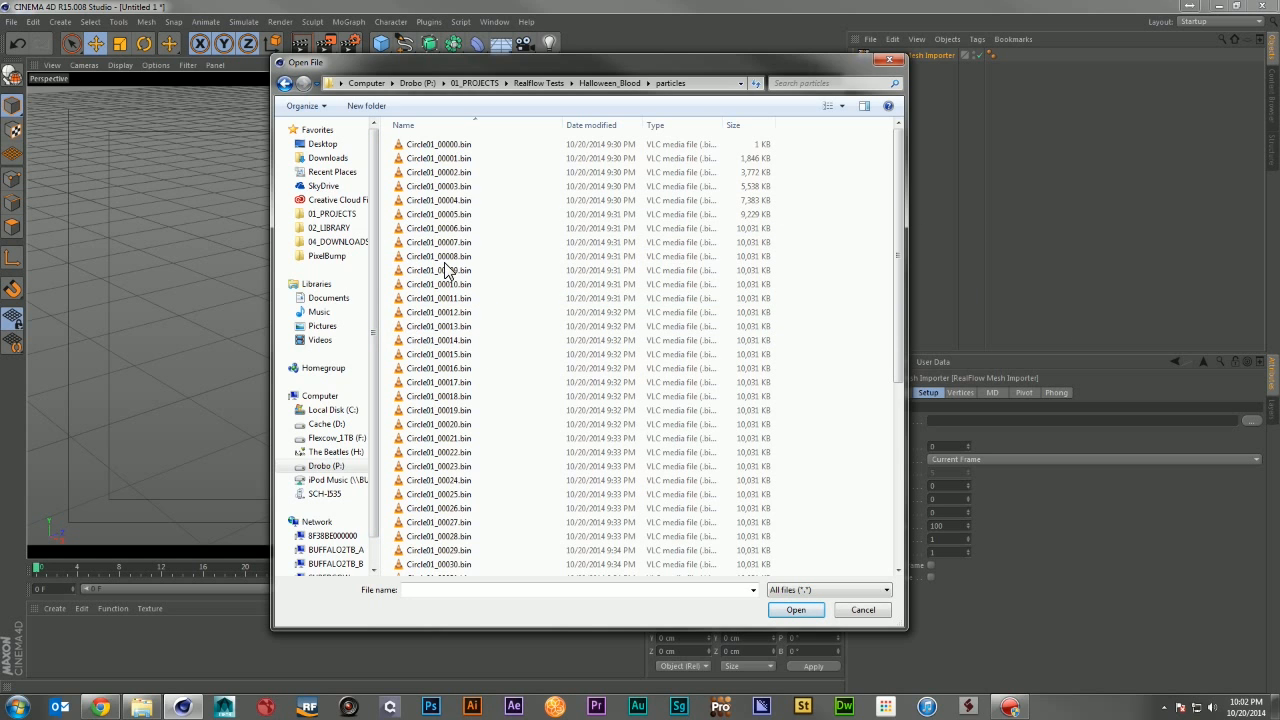
{"action": "left_click", "coordinate": [283, 85]}
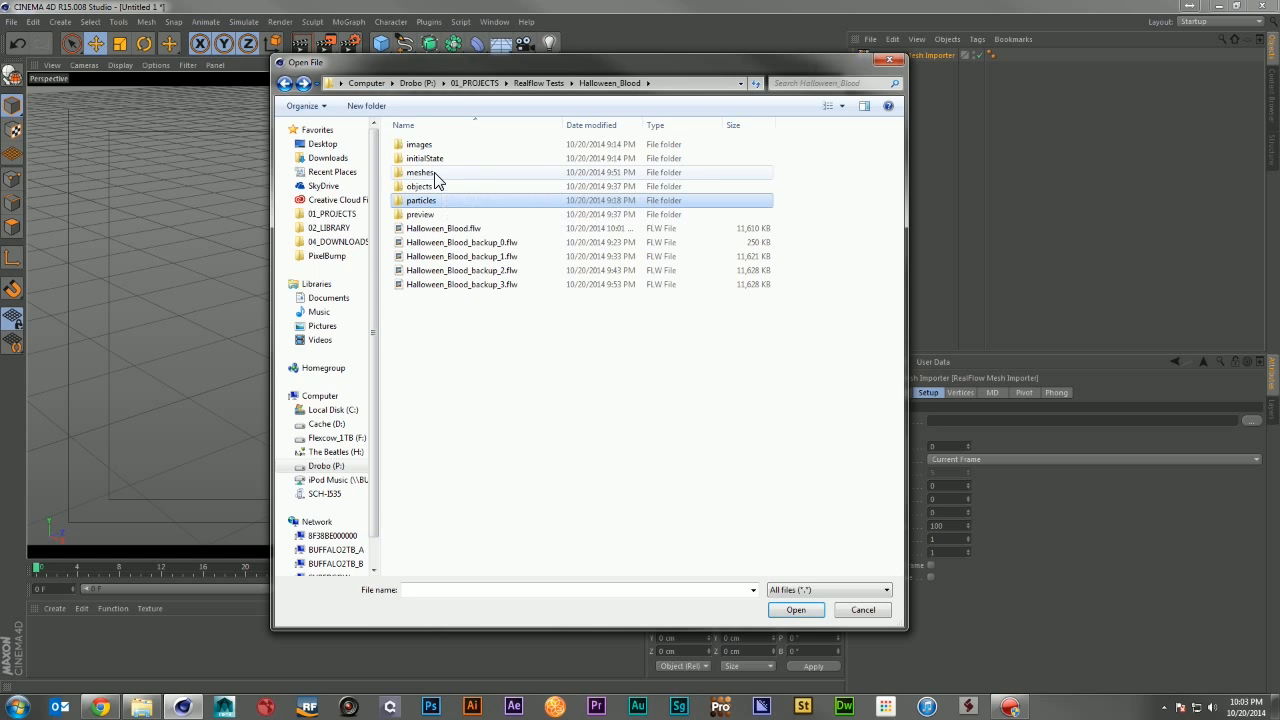
{"action": "double_click", "coordinate": [432, 173]}
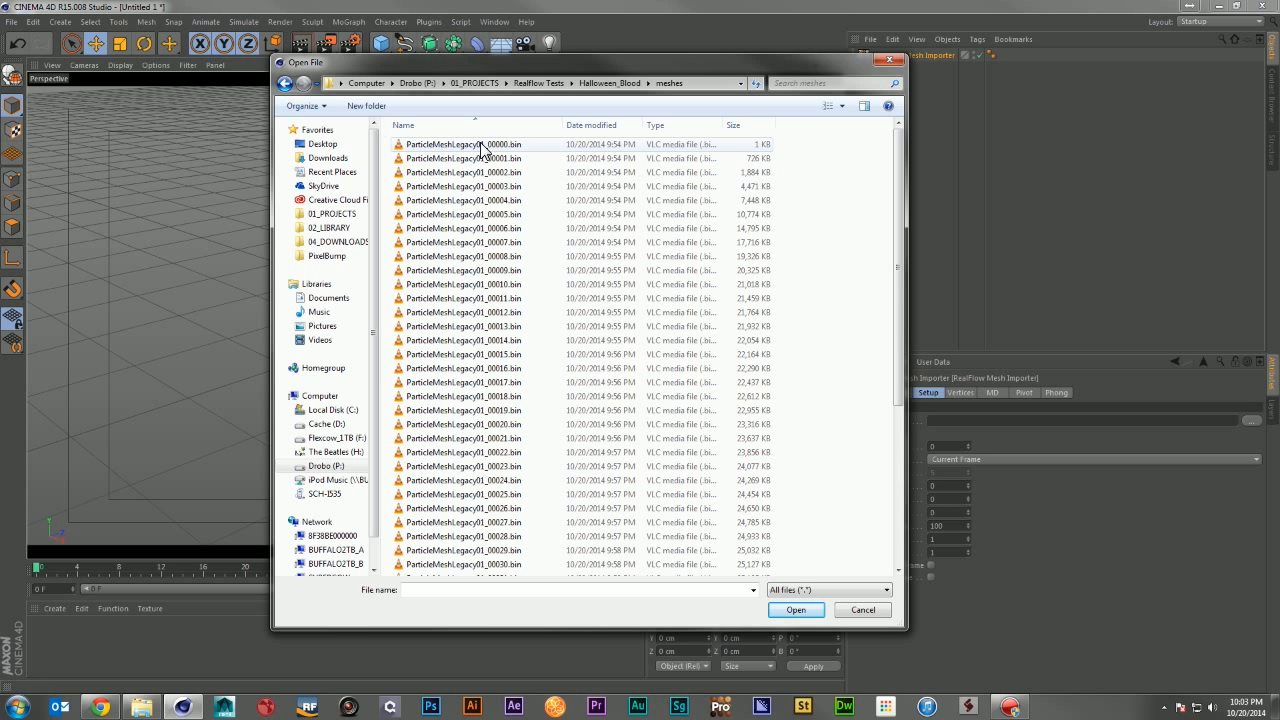
{"action": "double_click", "coordinate": [480, 145]}
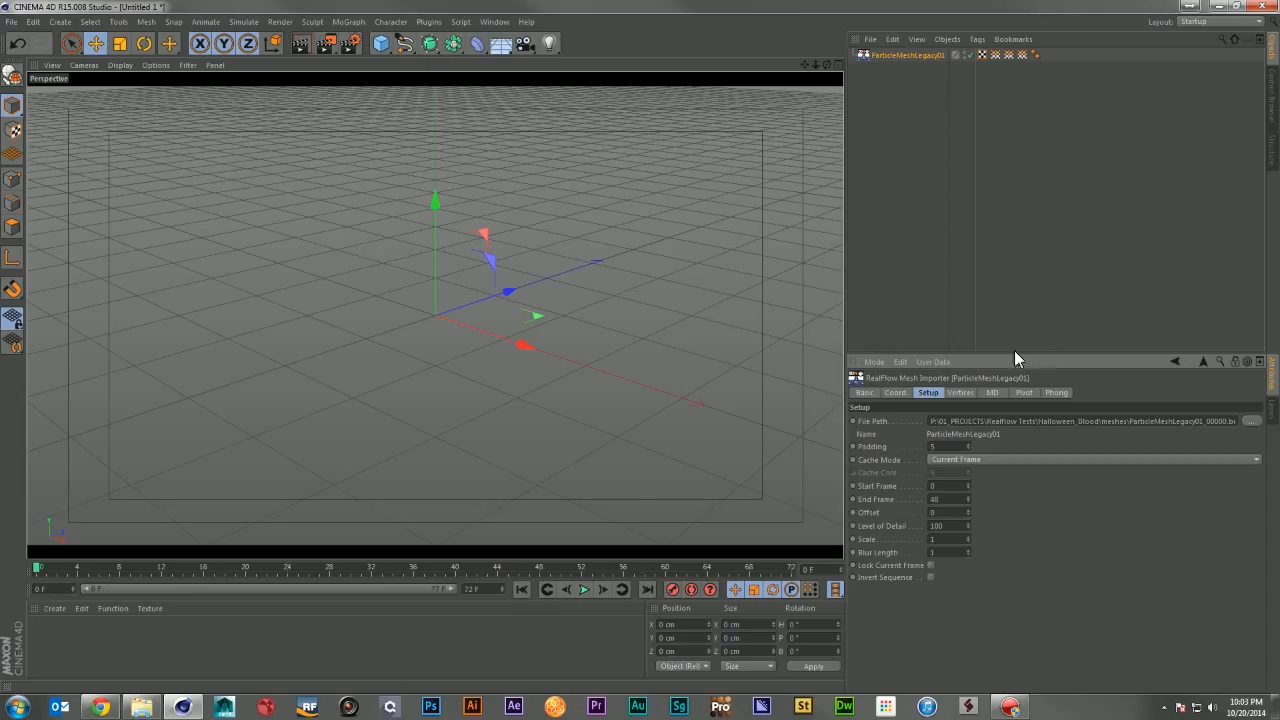
Step: Scrub to frame 33 and inspect the imported blood mesh from several angles
{"action": "left_click_drag", "start_coordinate": [52, 564], "coordinate": [399, 568]}
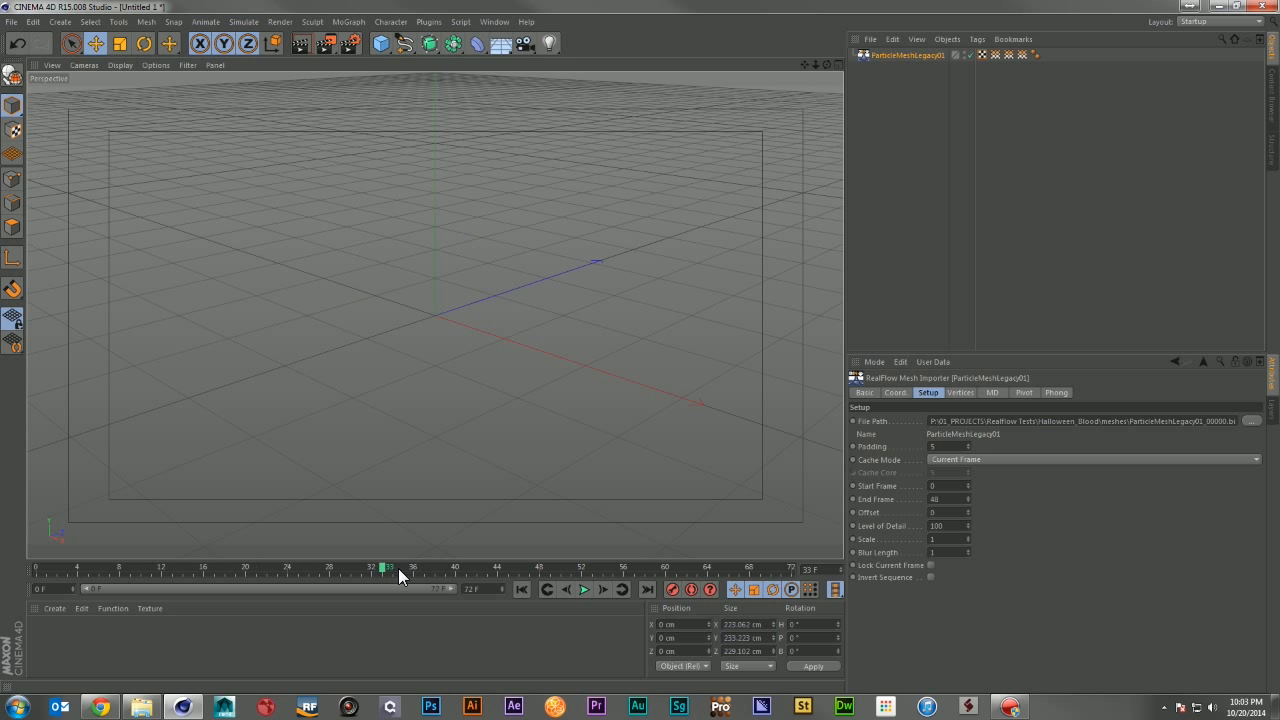
{"action": "left_click_drag", "start_coordinate": [466, 410], "coordinate": [250, 368], "text": "alt"}
{"action": "right_click_drag", "start_coordinate": [384, 348], "coordinate": [584, 394], "text": "alt"}
{"action": "left_click_drag", "start_coordinate": [585, 395], "coordinate": [490, 392], "text": "alt"}
{"action": "left_click_drag", "start_coordinate": [662, 345], "coordinate": [86, 420], "text": "alt"}
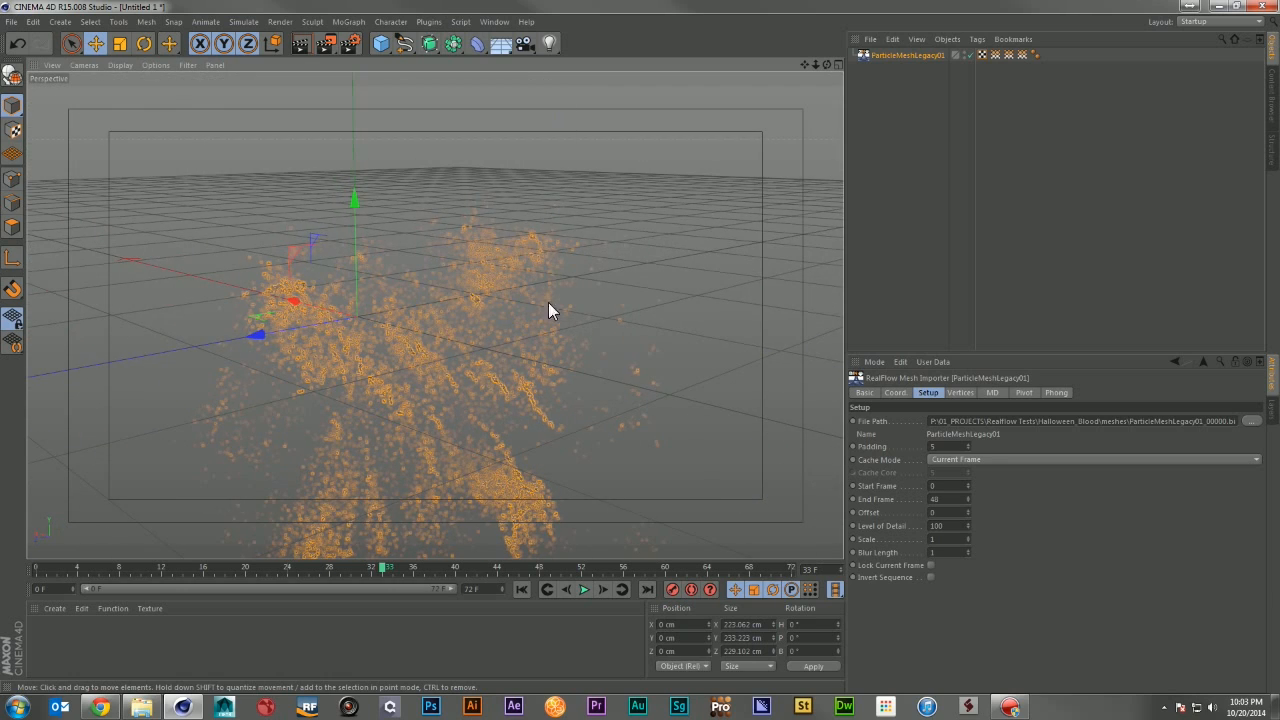
{"action": "left_click_drag", "start_coordinate": [549, 309], "coordinate": [530, 250], "text": "alt"}
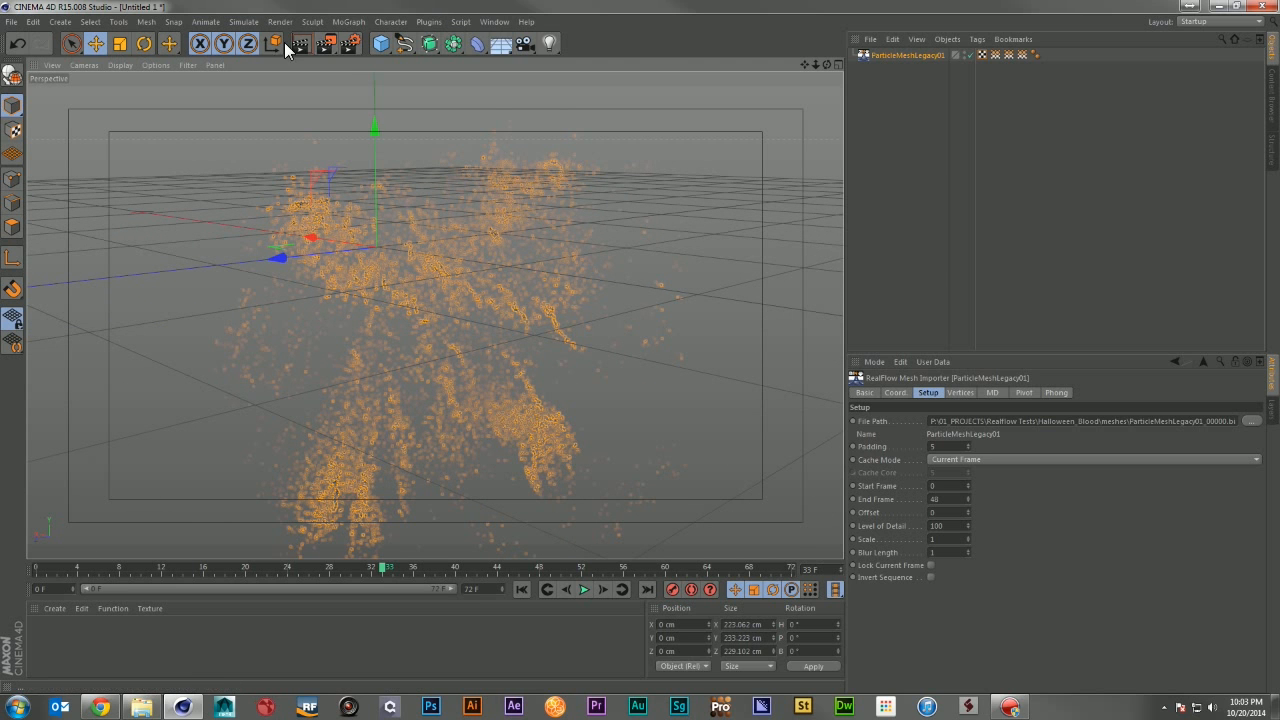
Step: Render the active view at frame 33 from two angles to preview the mesh
{"action": "left_click_drag", "start_coordinate": [350, 43], "coordinate": [351, 72]}
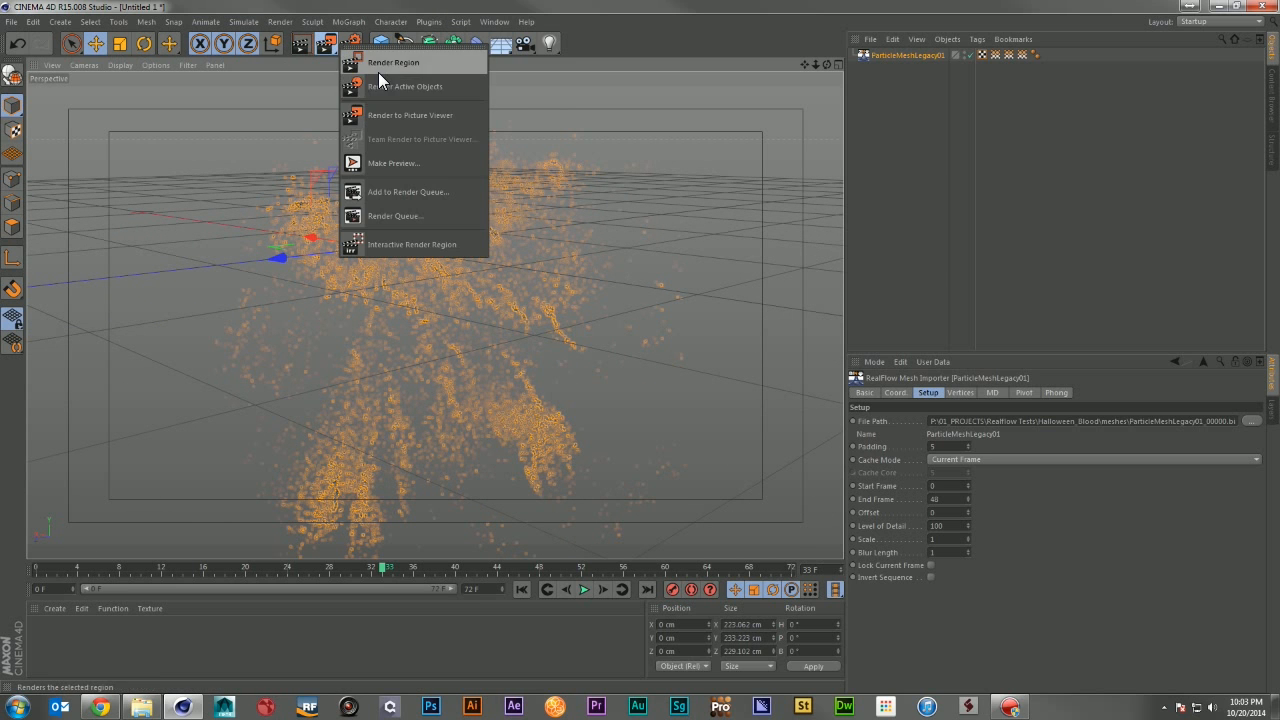
{"action": "left_click", "coordinate": [306, 43]}
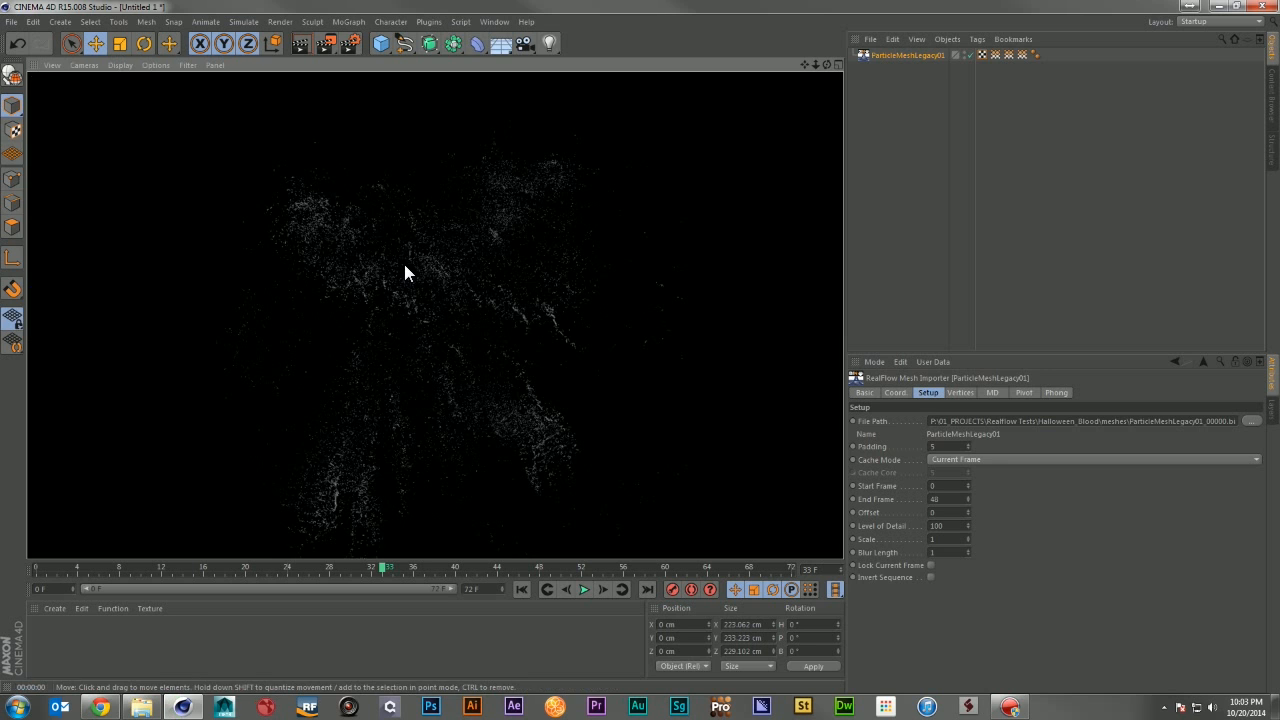
{"action": "left_click_drag", "start_coordinate": [406, 295], "coordinate": [690, 342], "text": "alt"}
{"action": "left_click", "coordinate": [303, 26]}
{"action": "left_click", "coordinate": [298, 34]}
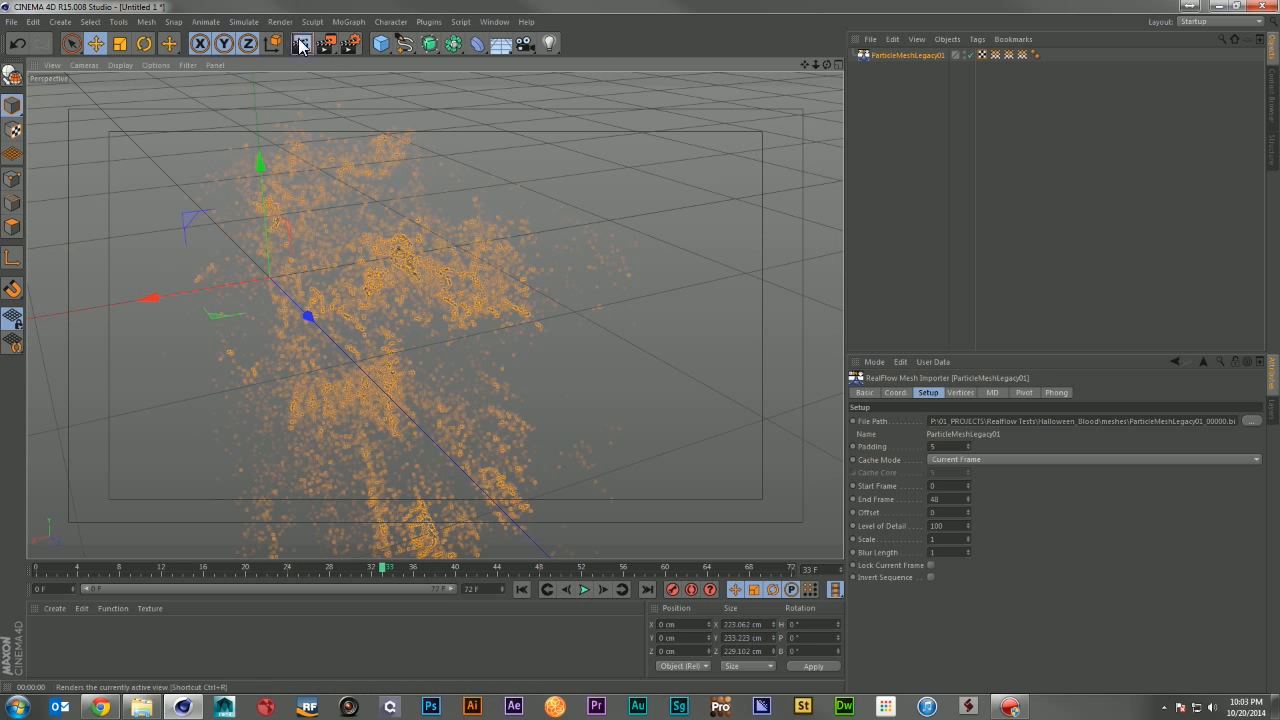
{"action": "key", "text": "ctrl+r"}
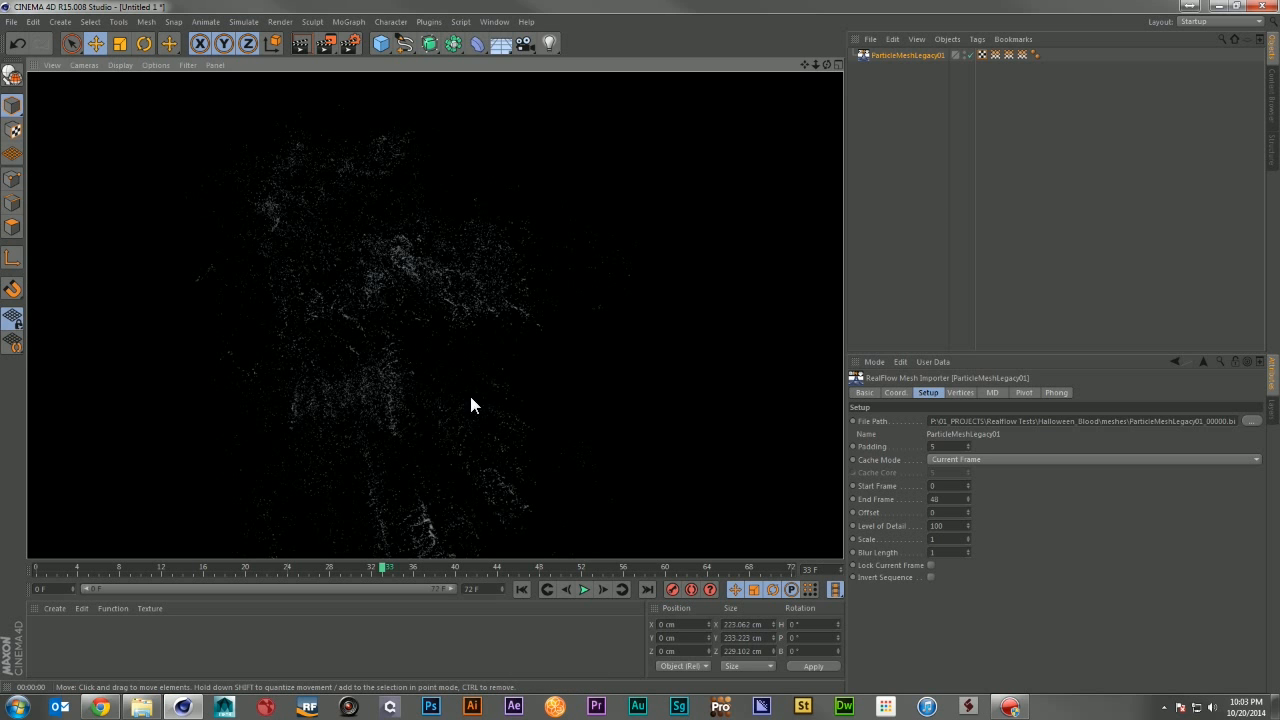
{"action": "left_click", "coordinate": [663, 306]}
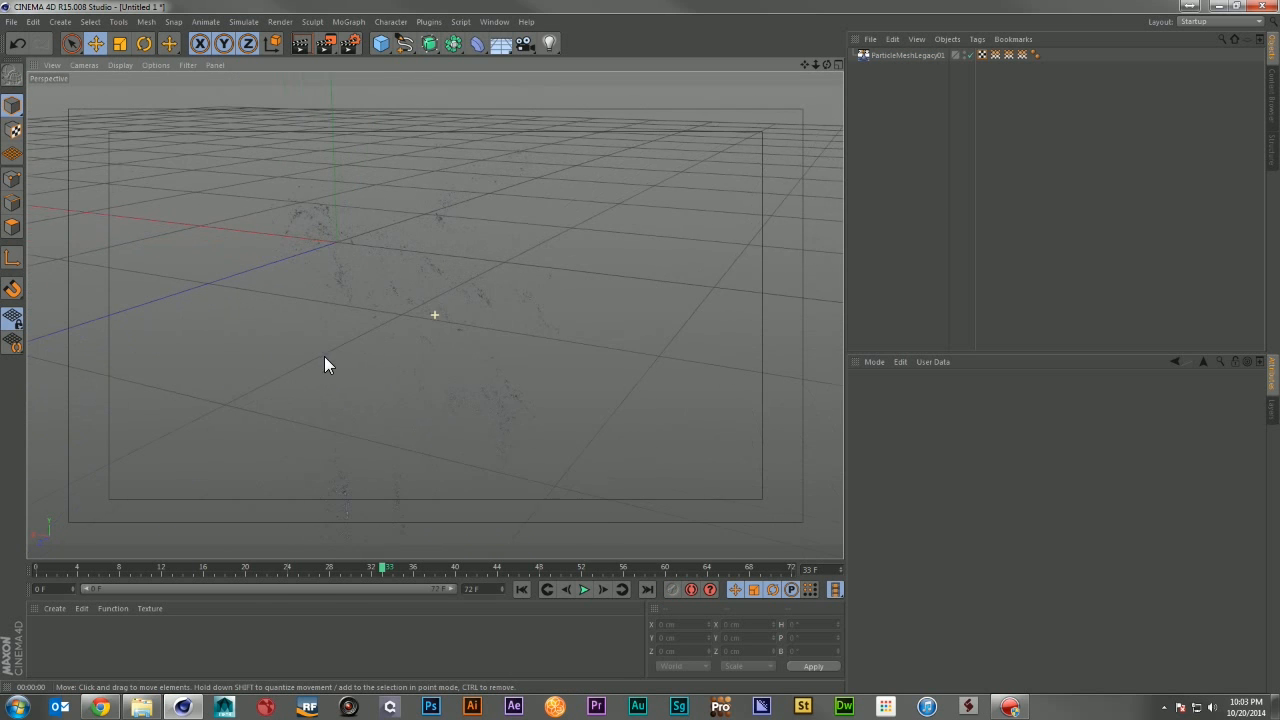
Step: Go to frame 18, reframe the mesh and render the active view
{"action": "left_click", "coordinate": [228, 566]}
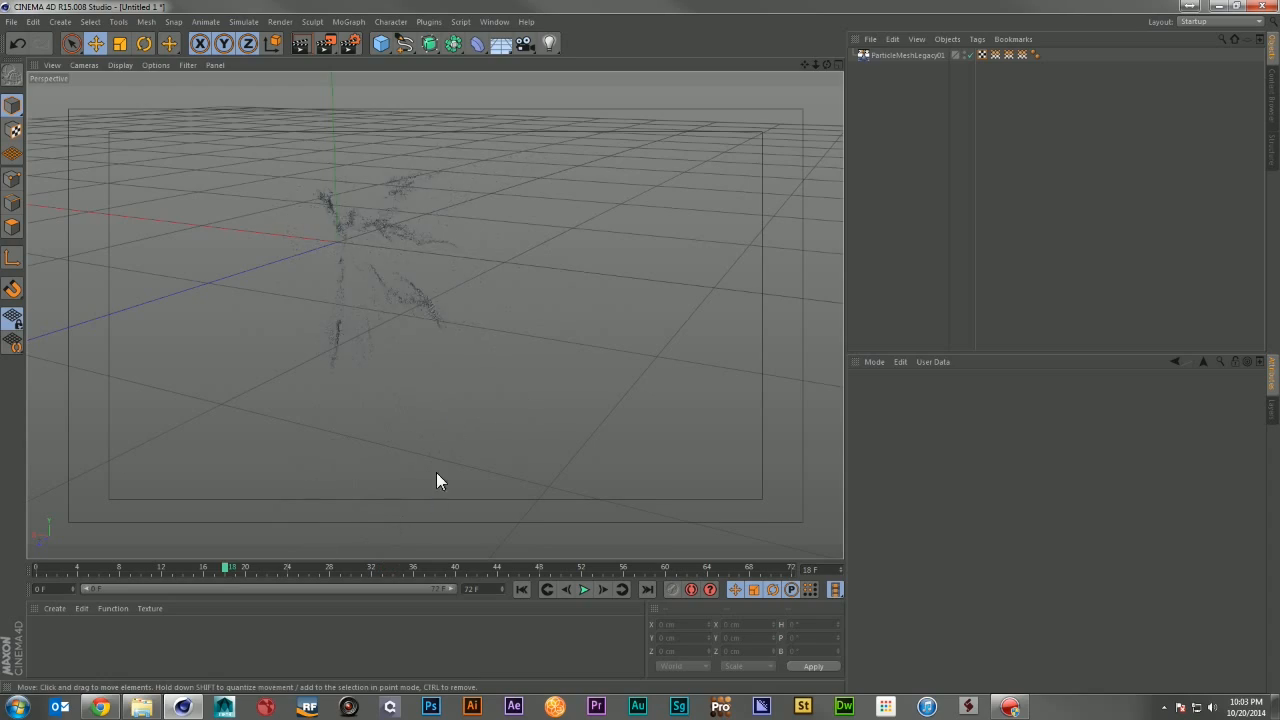
{"action": "left_click_drag", "start_coordinate": [360, 280], "coordinate": [528, 280], "text": "alt"}
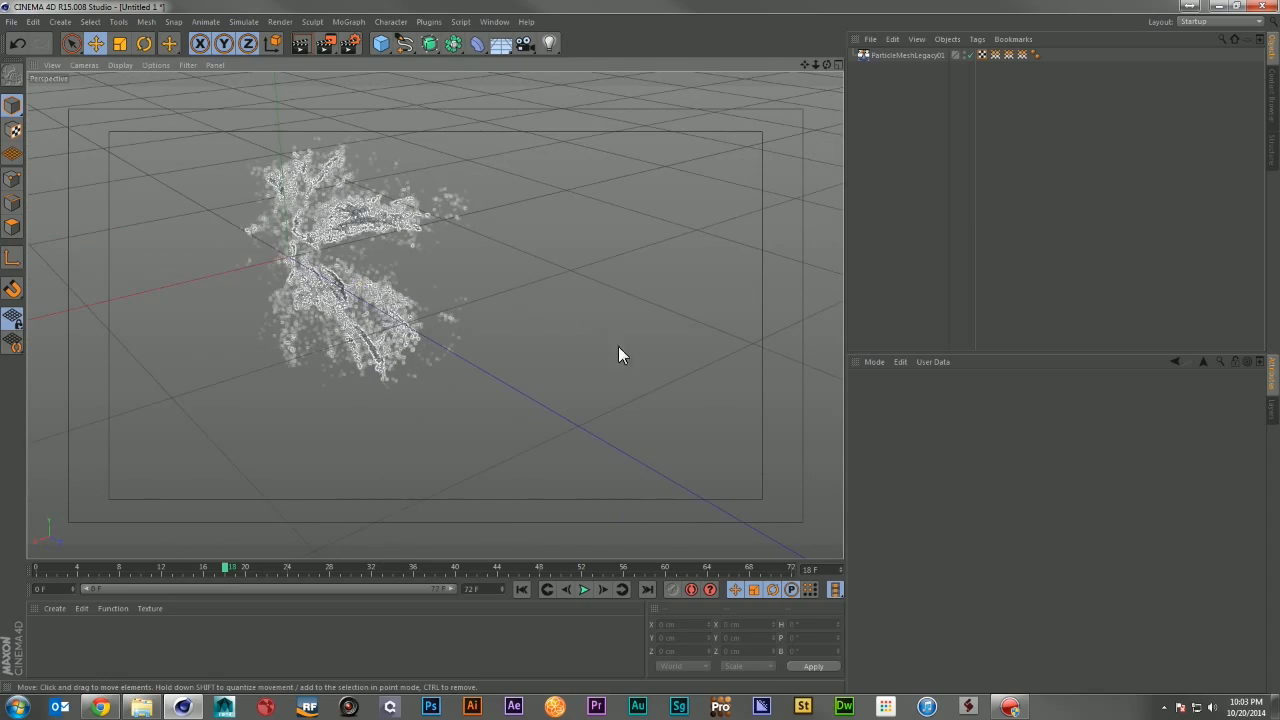
{"action": "left_click_drag", "start_coordinate": [620, 354], "coordinate": [678, 370], "text": "alt"}
{"action": "left_click", "coordinate": [298, 42]}
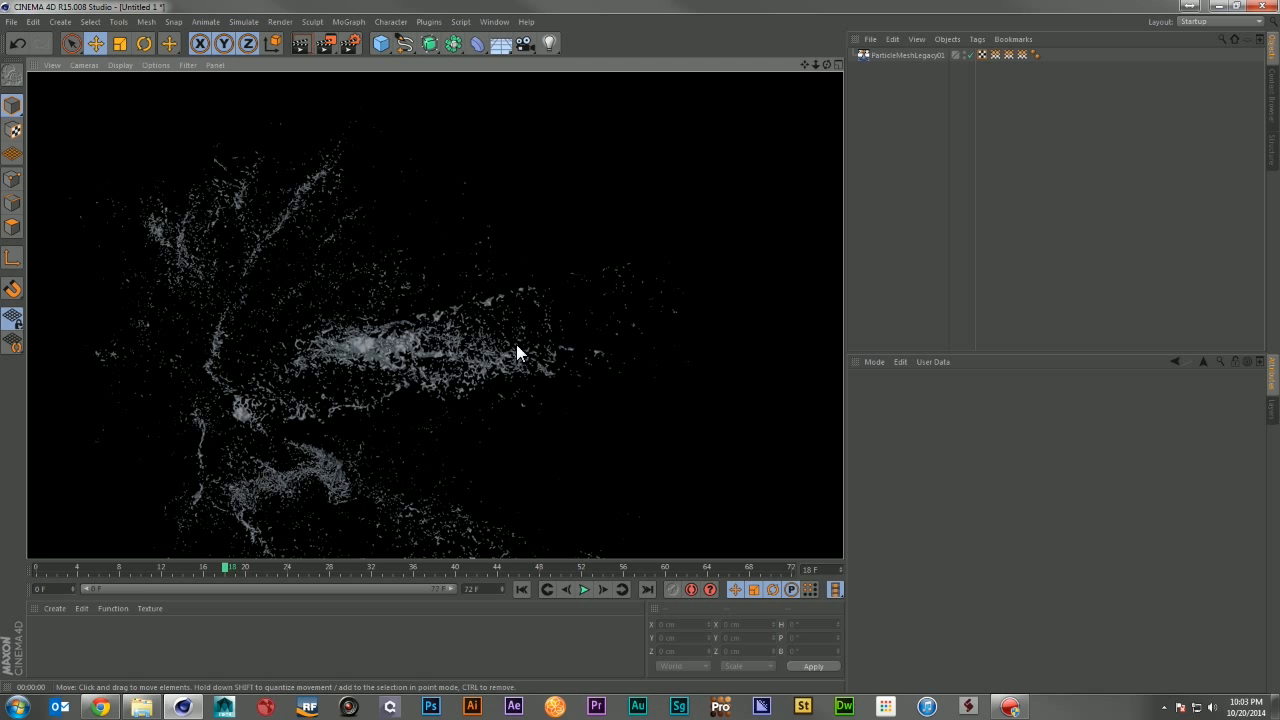
Step: Create a new material and set its illumination model to Oren-Nayar
{"action": "left_click", "coordinate": [55, 608]}
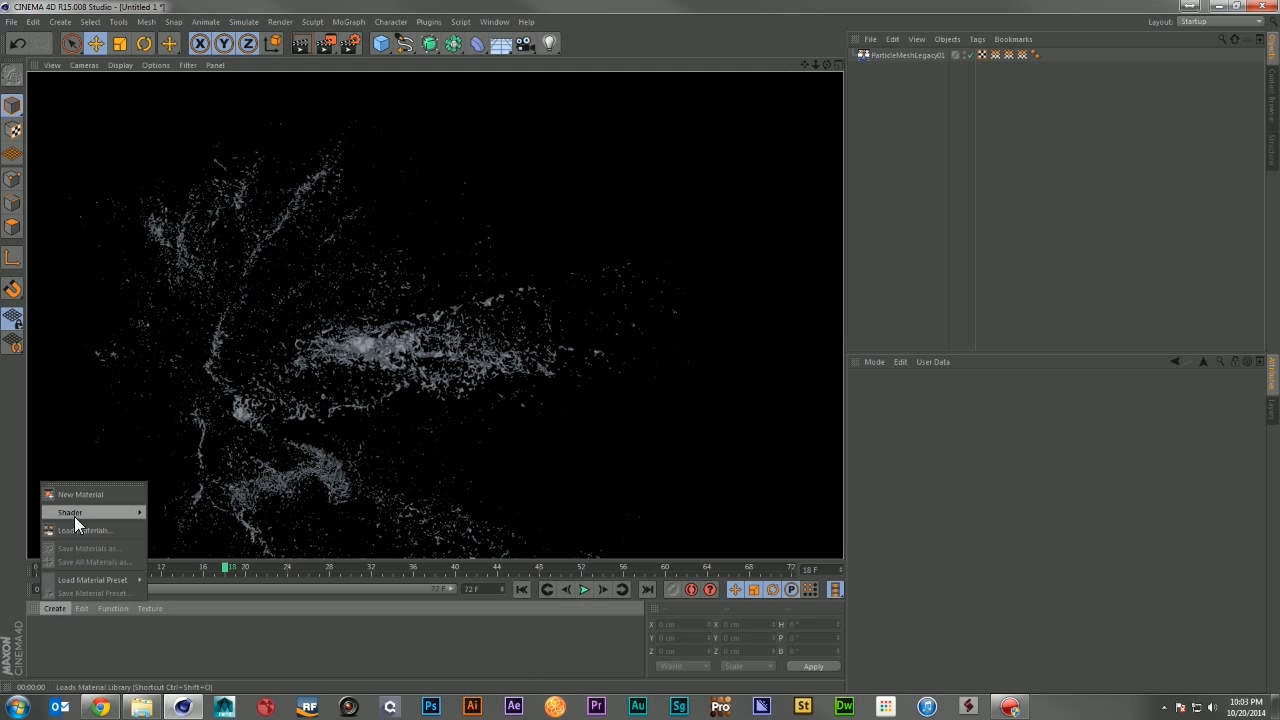
{"action": "left_click", "coordinate": [78, 494]}
{"action": "double_click", "coordinate": [41, 630]}
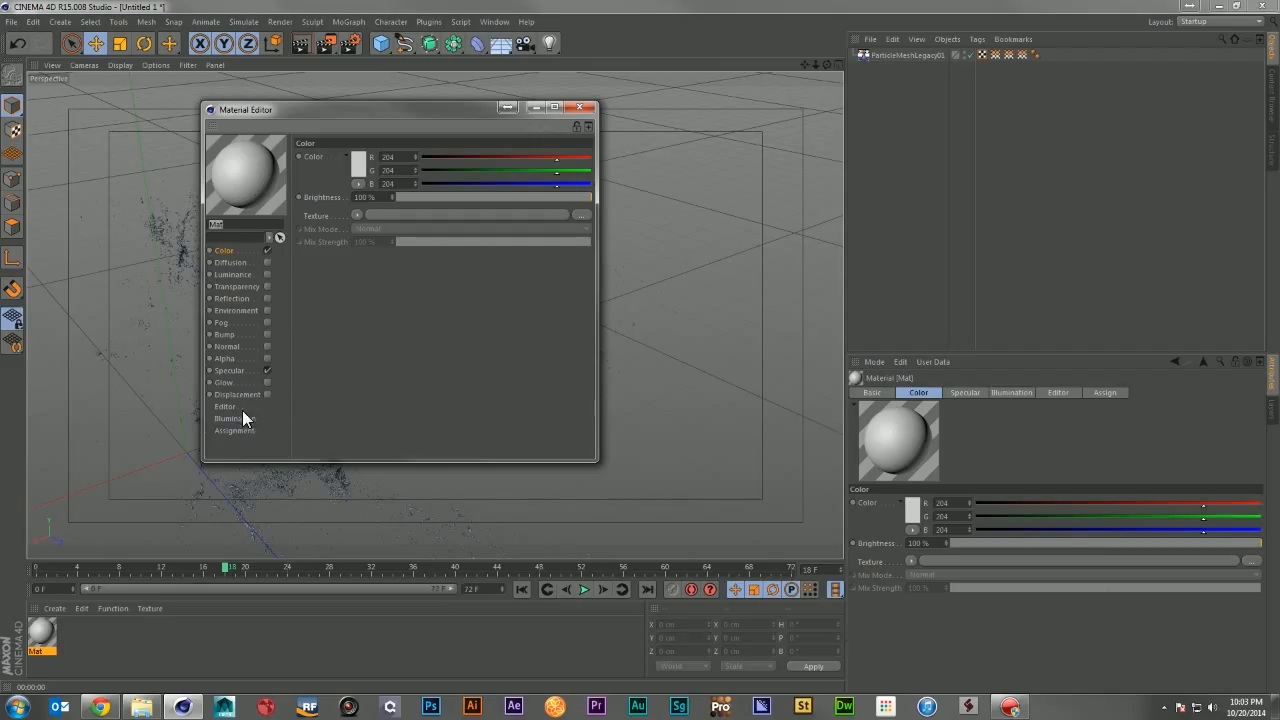
{"action": "left_click", "coordinate": [244, 418]}
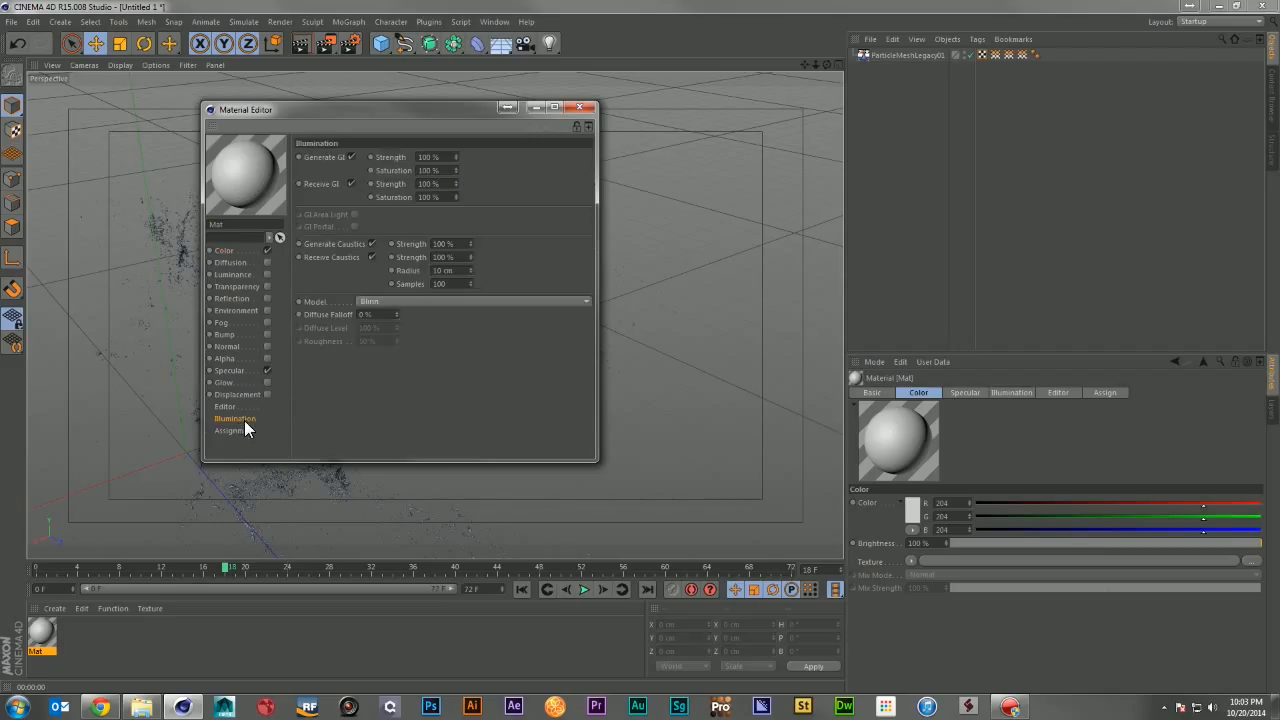
{"action": "left_click", "coordinate": [406, 301]}
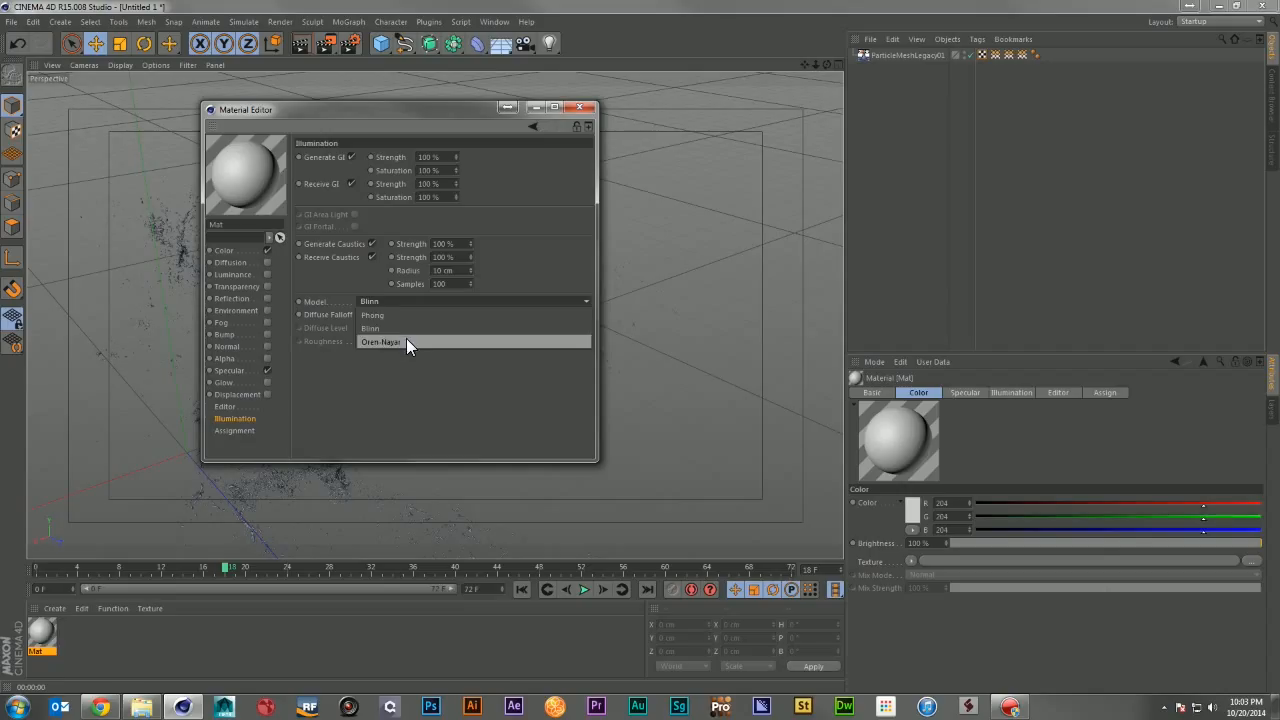
{"action": "left_click", "coordinate": [406, 342]}
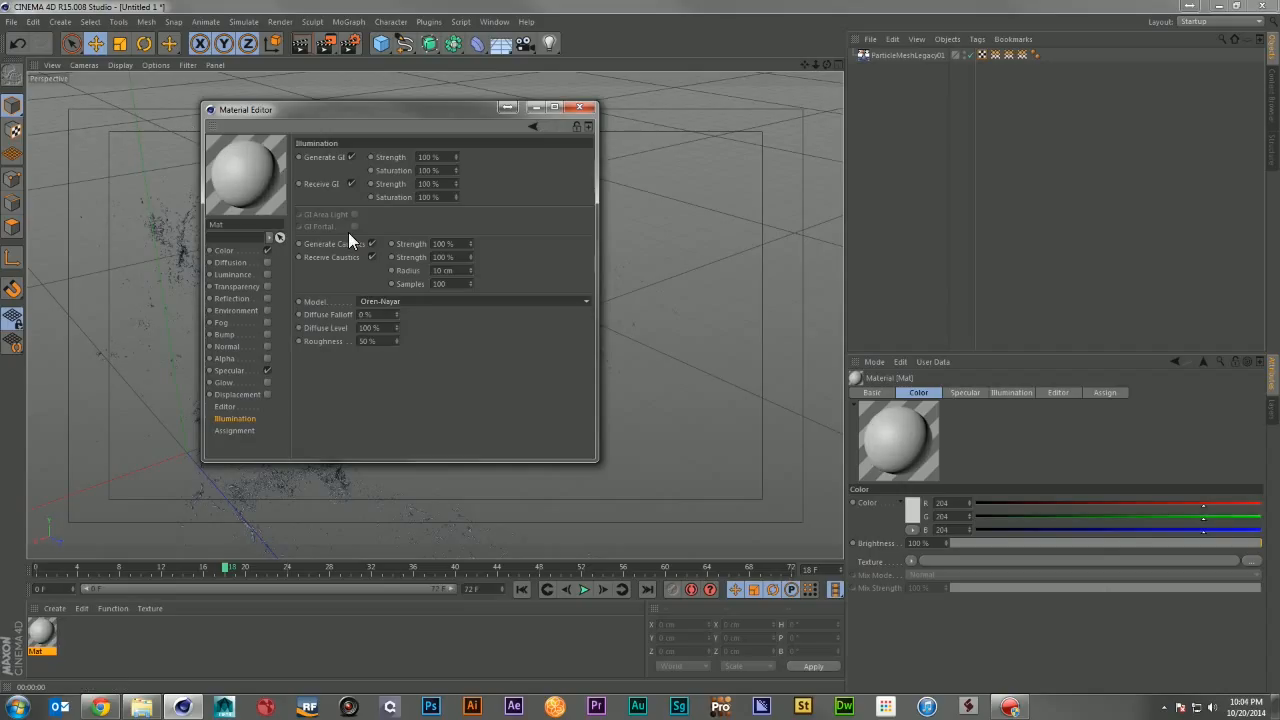
Step: Set the material's color to pure red (R 255, G 0, B 0) and close the editor
{"action": "left_click", "coordinate": [224, 250]}
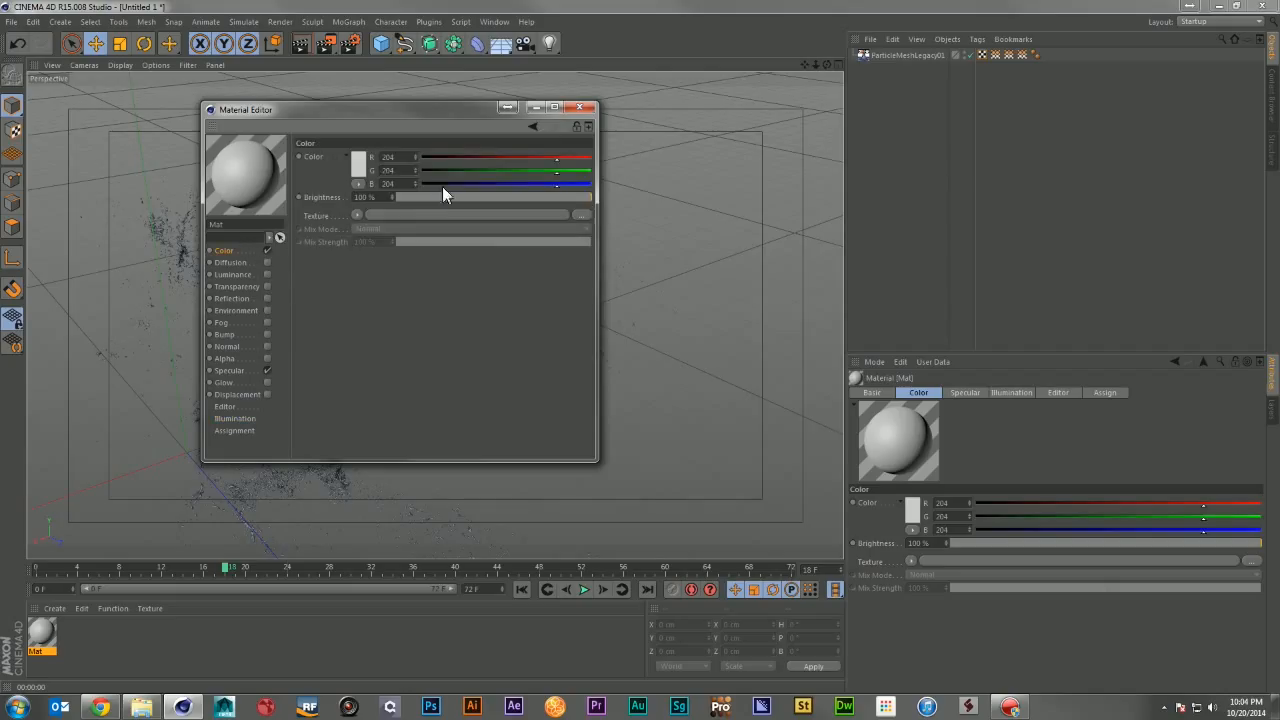
{"action": "left_click_drag", "start_coordinate": [563, 162], "coordinate": [340, 186]}
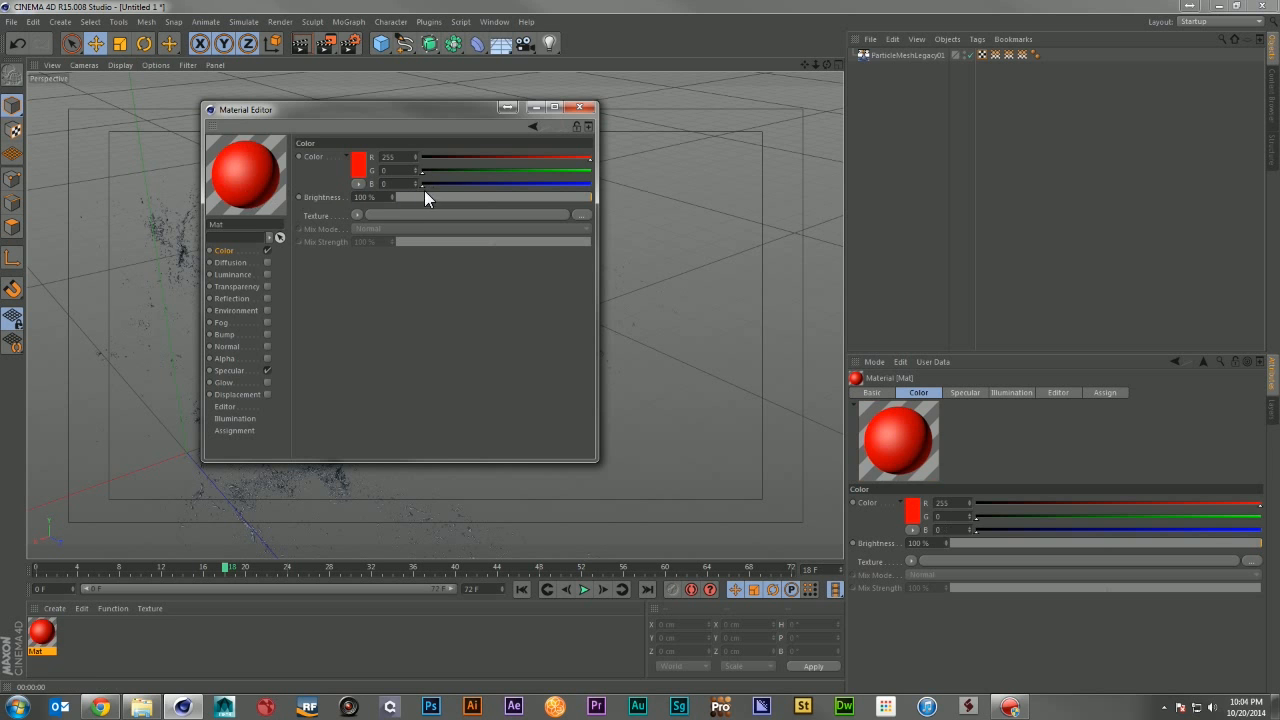
{"action": "left_click", "coordinate": [580, 107]}
Step: Apply the red material to the ParticleMeshLegacy01 importer object and reopen the material for editing
{"action": "left_click_drag", "start_coordinate": [42, 632], "coordinate": [895, 55]}
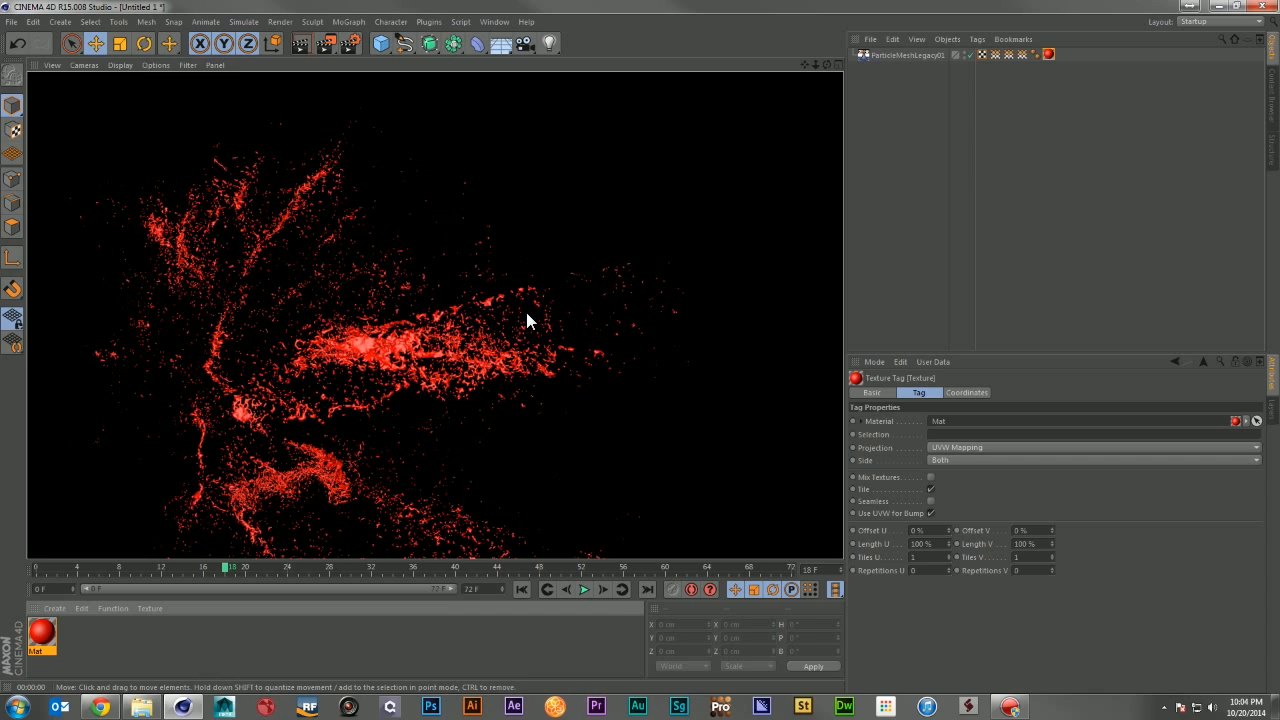
{"action": "mouse_move", "coordinate": [527, 308]}
{"action": "left_mouse_down", "text": "alt"}
{"action": "mouse_move", "coordinate": [577, 283]}
{"action": "mouse_move", "coordinate": [549, 297]}
{"action": "left_mouse_up", "text": "alt"}
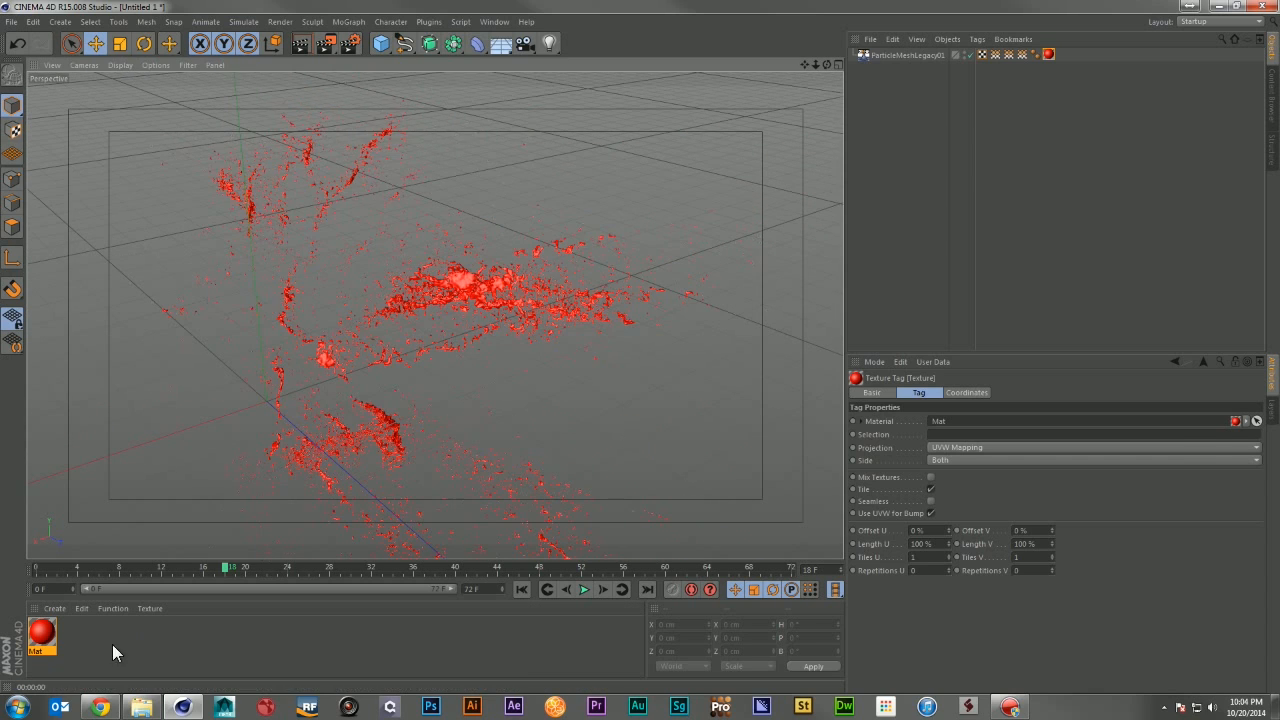
{"action": "double_click", "coordinate": [46, 632]}
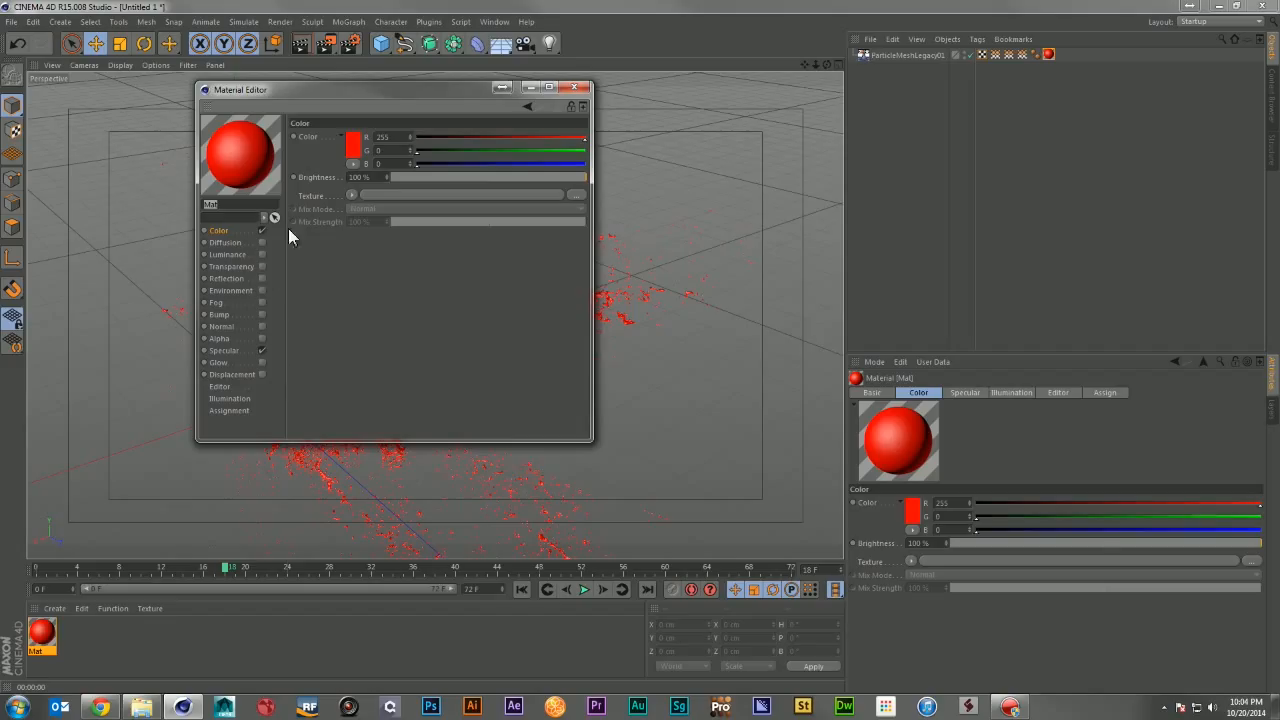
Step: Adjust the material's specular highlight to width 41%, height 9% and falloff -5%
{"action": "left_click", "coordinate": [250, 351]}
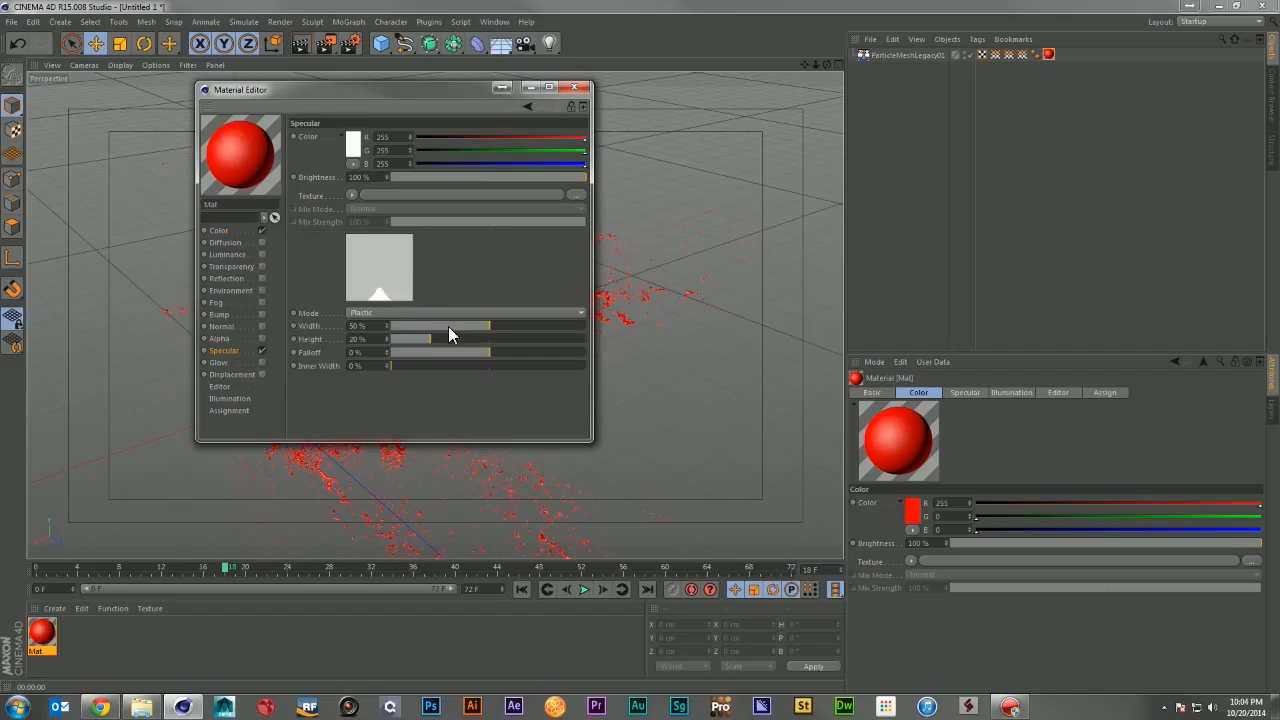
{"action": "left_click_drag", "start_coordinate": [448, 326], "coordinate": [442, 324]}
{"action": "left_click", "coordinate": [442, 352]}
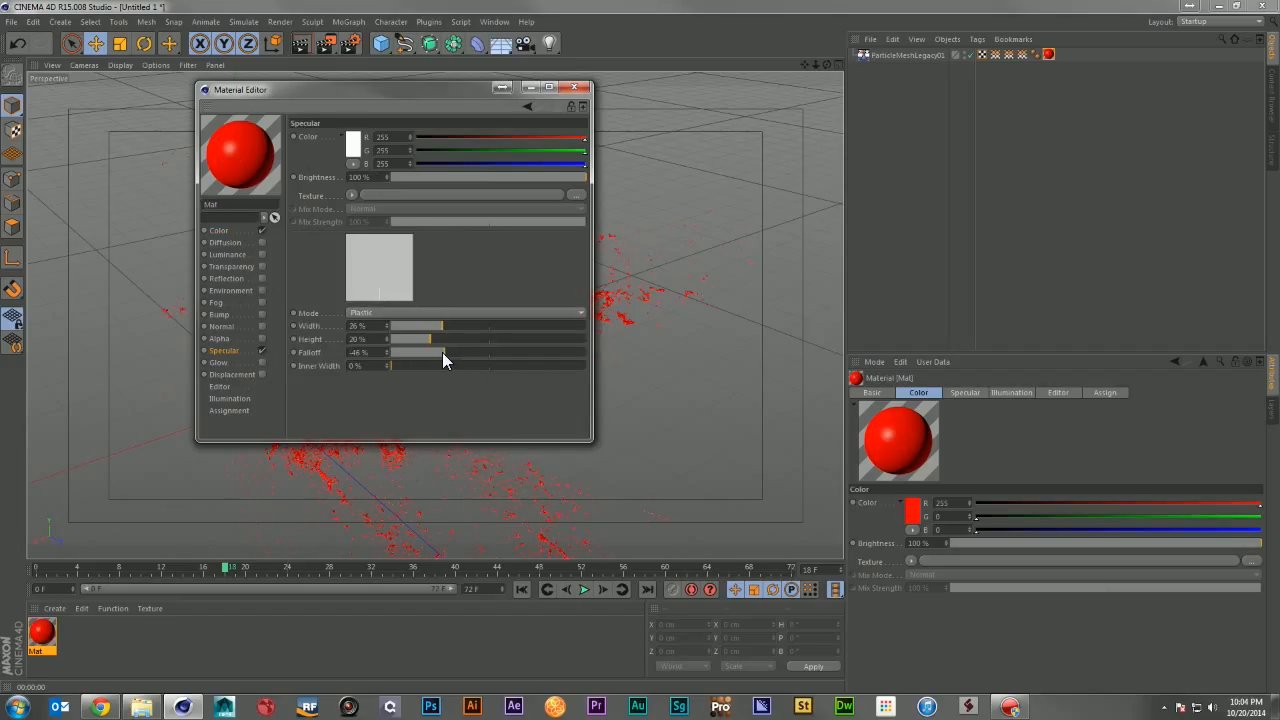
{"action": "left_click_drag", "start_coordinate": [416, 326], "coordinate": [478, 352]}
{"action": "left_click", "coordinate": [409, 340]}
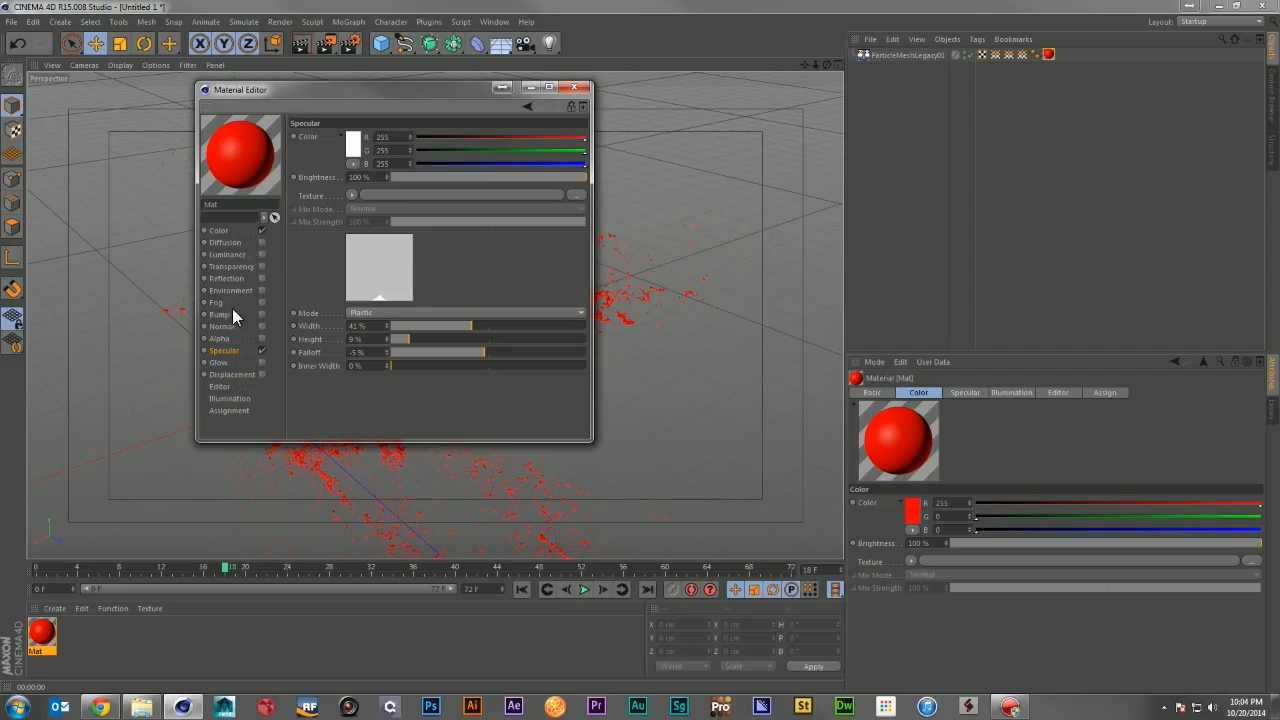
Step: Darken the material's color to R 44, G 0, B 0 with the color picker and close the editor
{"action": "left_click", "coordinate": [232, 231]}
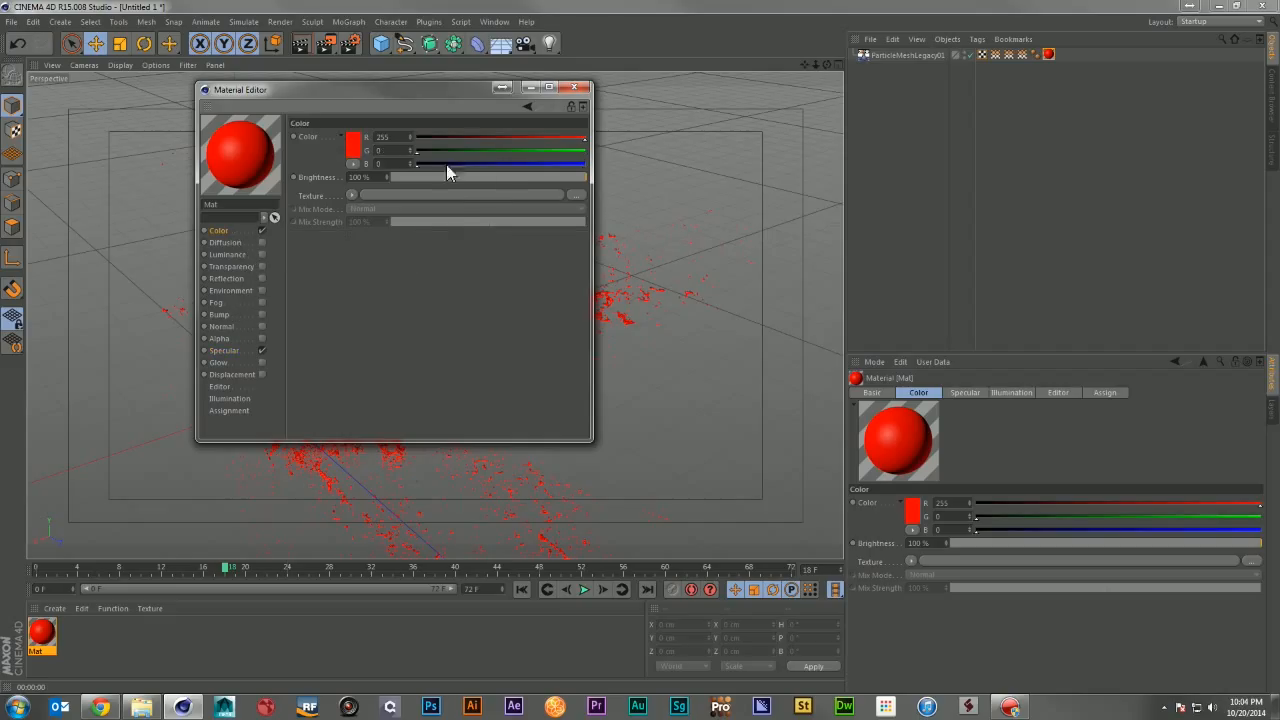
{"action": "left_click", "coordinate": [355, 148]}
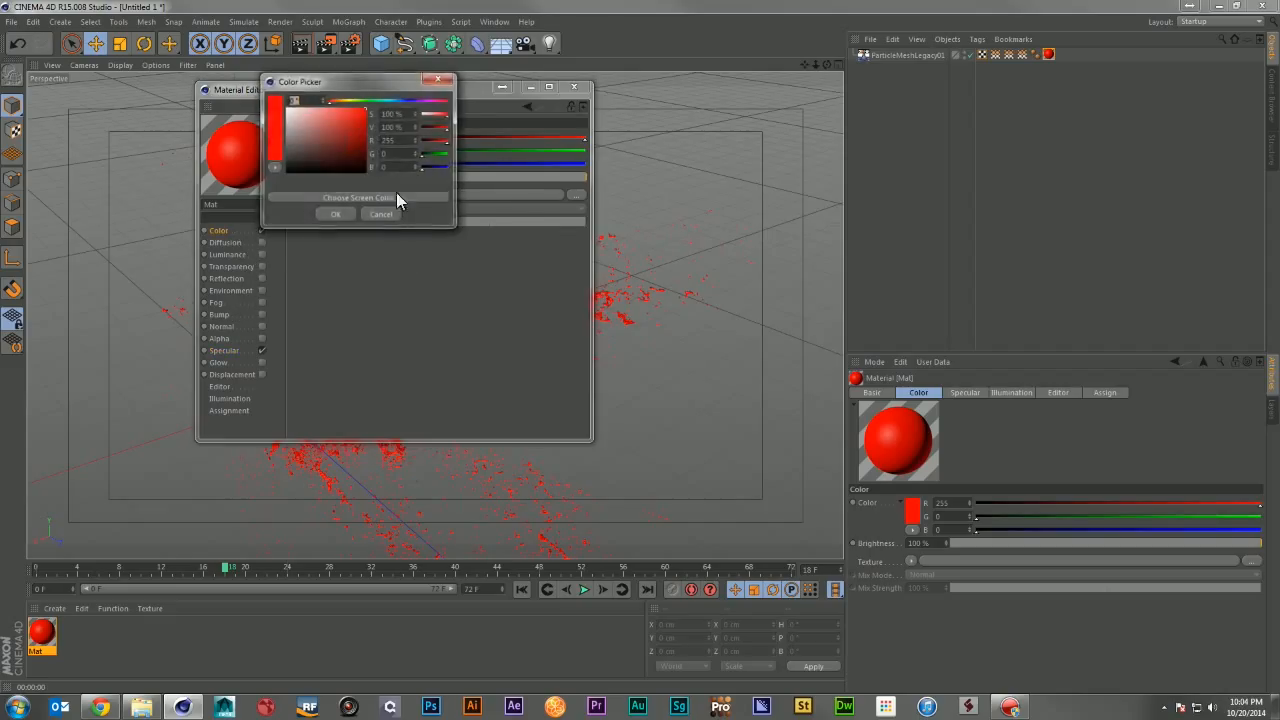
{"action": "left_click", "coordinate": [438, 79]}
{"action": "left_click", "coordinate": [358, 147]}
{"action": "left_click_drag", "start_coordinate": [358, 149], "coordinate": [368, 157]}
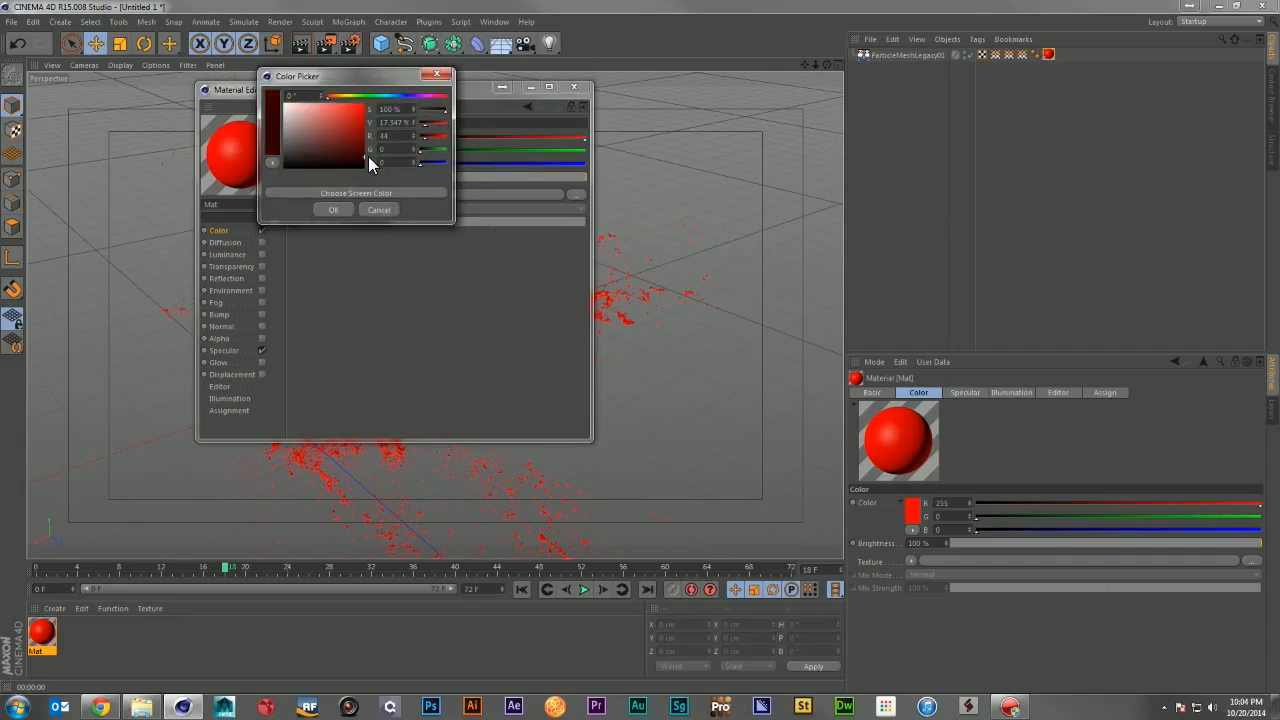
{"action": "left_click", "coordinate": [333, 209]}
{"action": "left_click", "coordinate": [574, 90]}
Step: Render the active view to check the darker material
{"action": "left_click", "coordinate": [302, 46]}
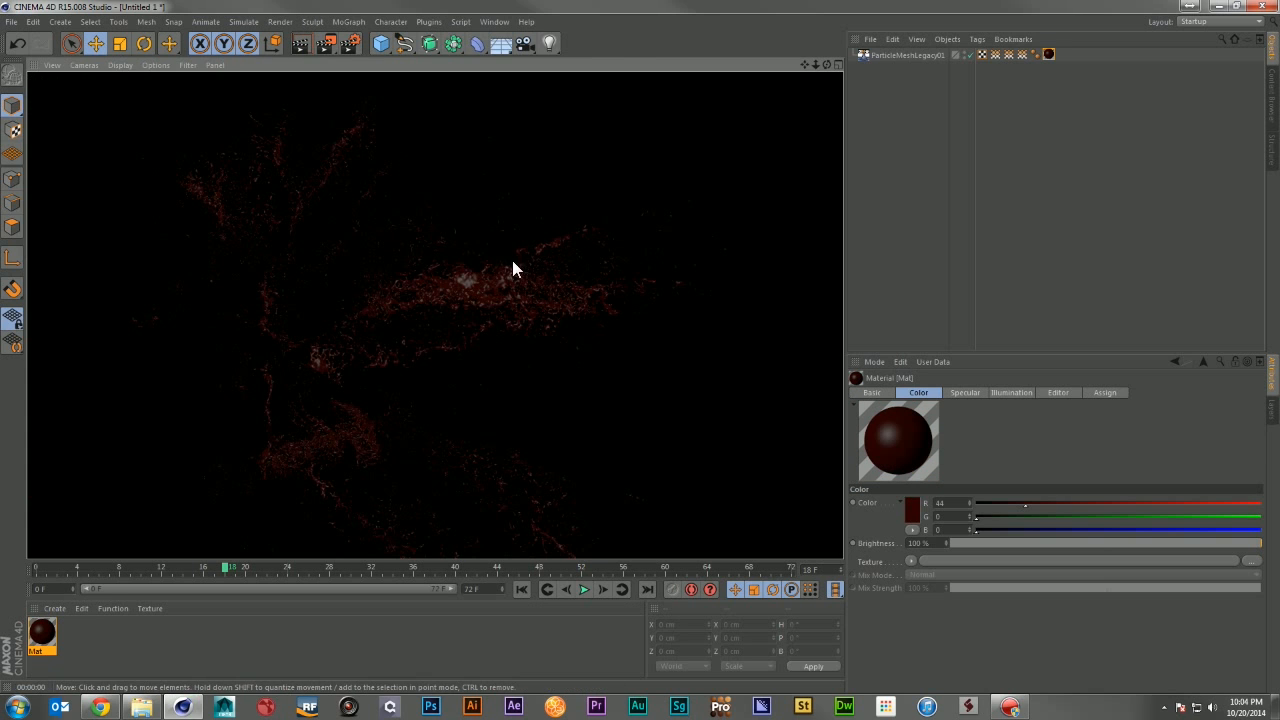
{"action": "scroll", "coordinate": [478, 320], "scroll_direction": "up", "scroll_amount": 3}
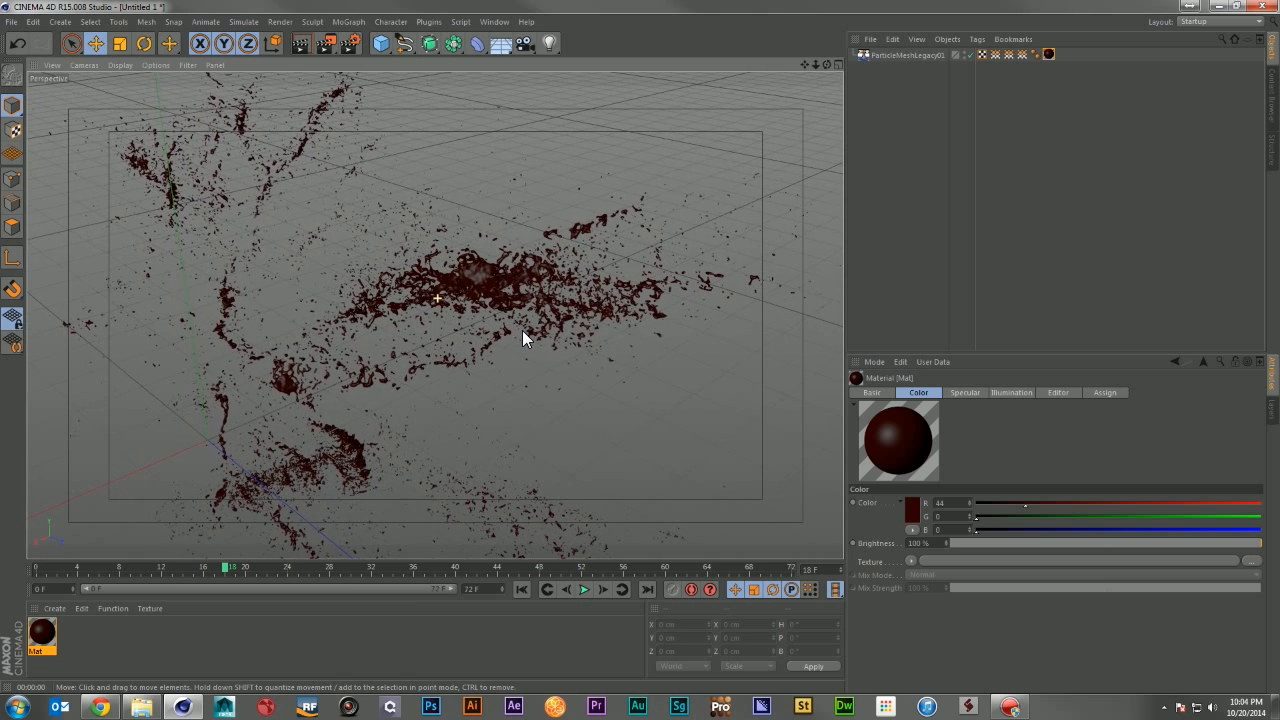
Step: Reopen the material to inspect its specular settings, then render the active view again
{"action": "double_click", "coordinate": [42, 630]}
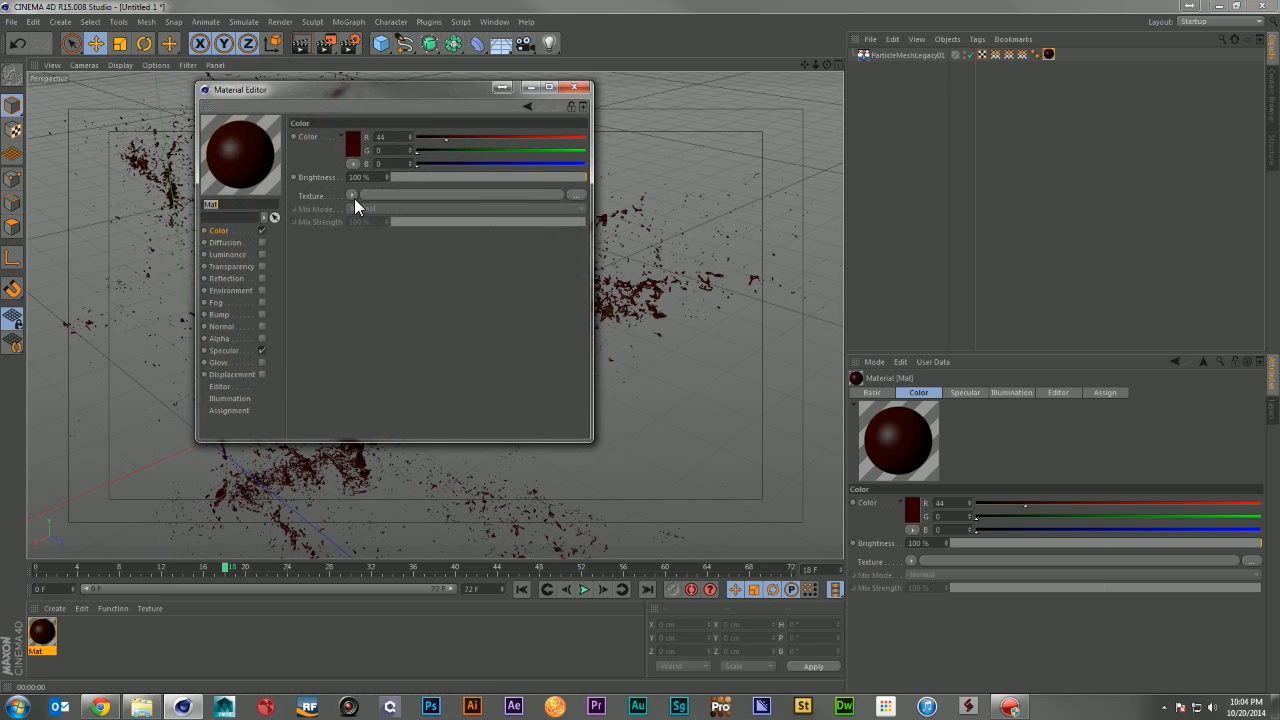
{"action": "left_click", "coordinate": [244, 352]}
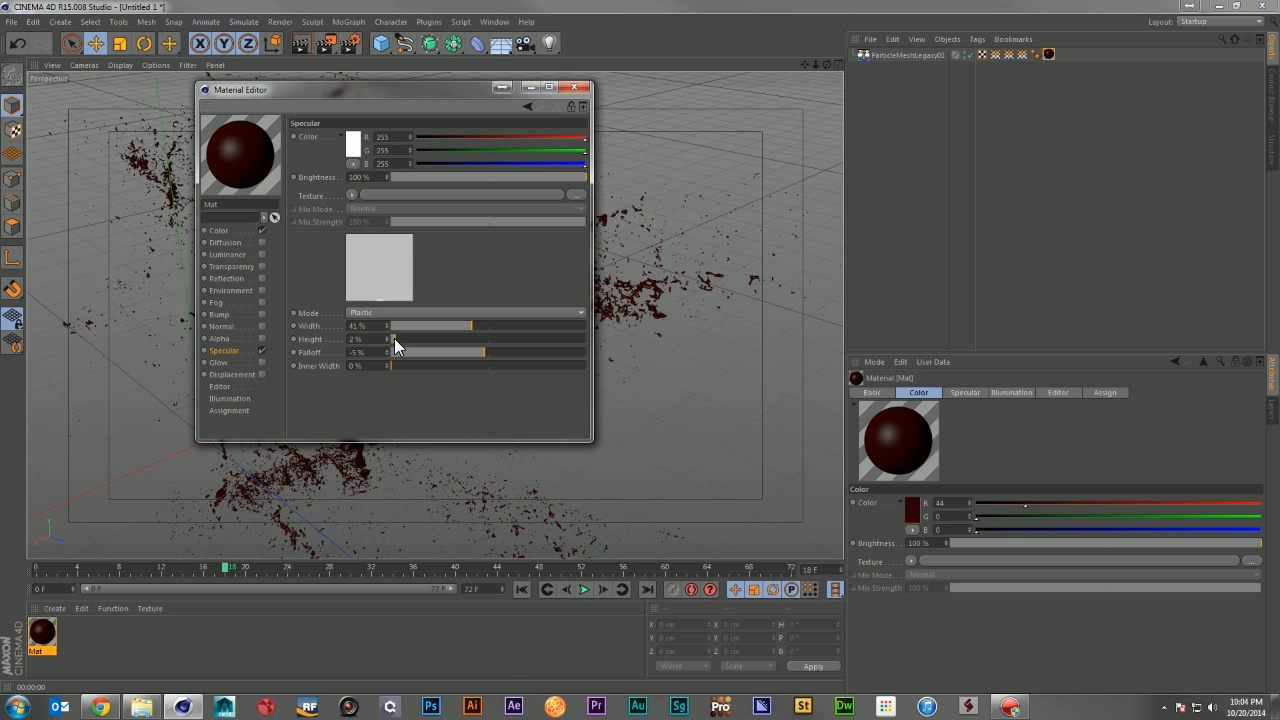
{"action": "left_click", "coordinate": [571, 88]}
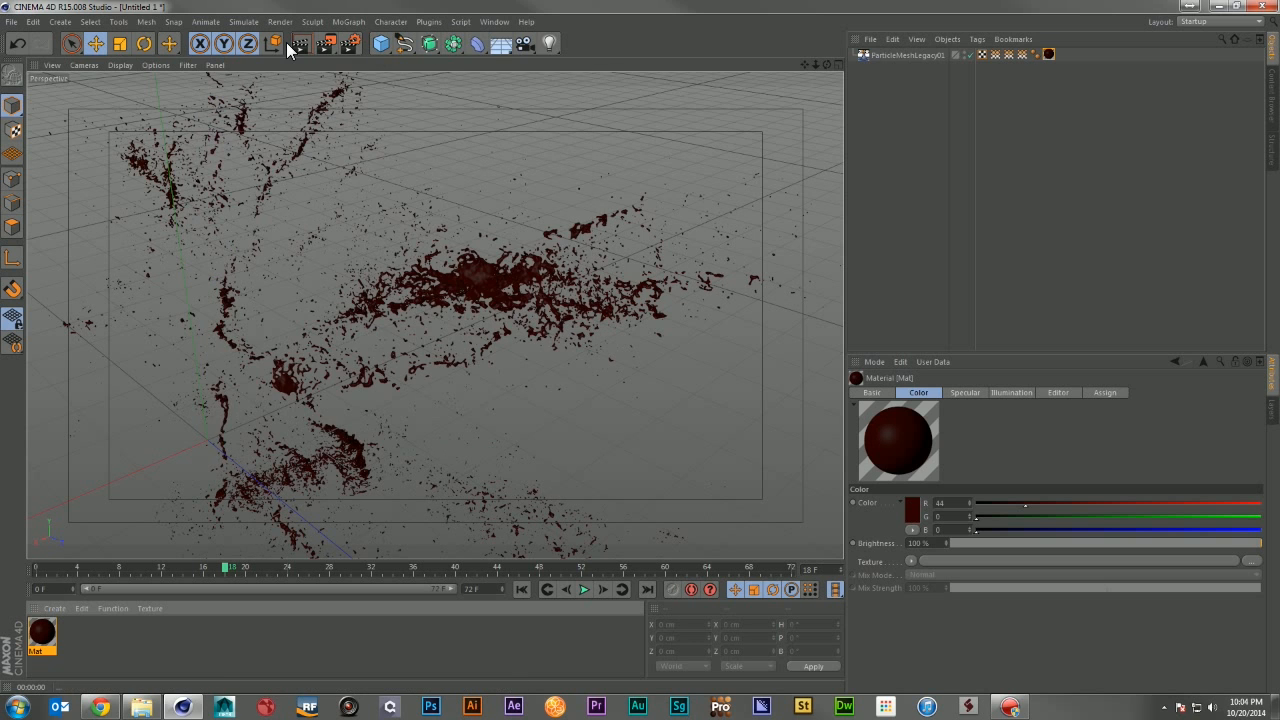
{"action": "key", "text": "ctrl+r"}
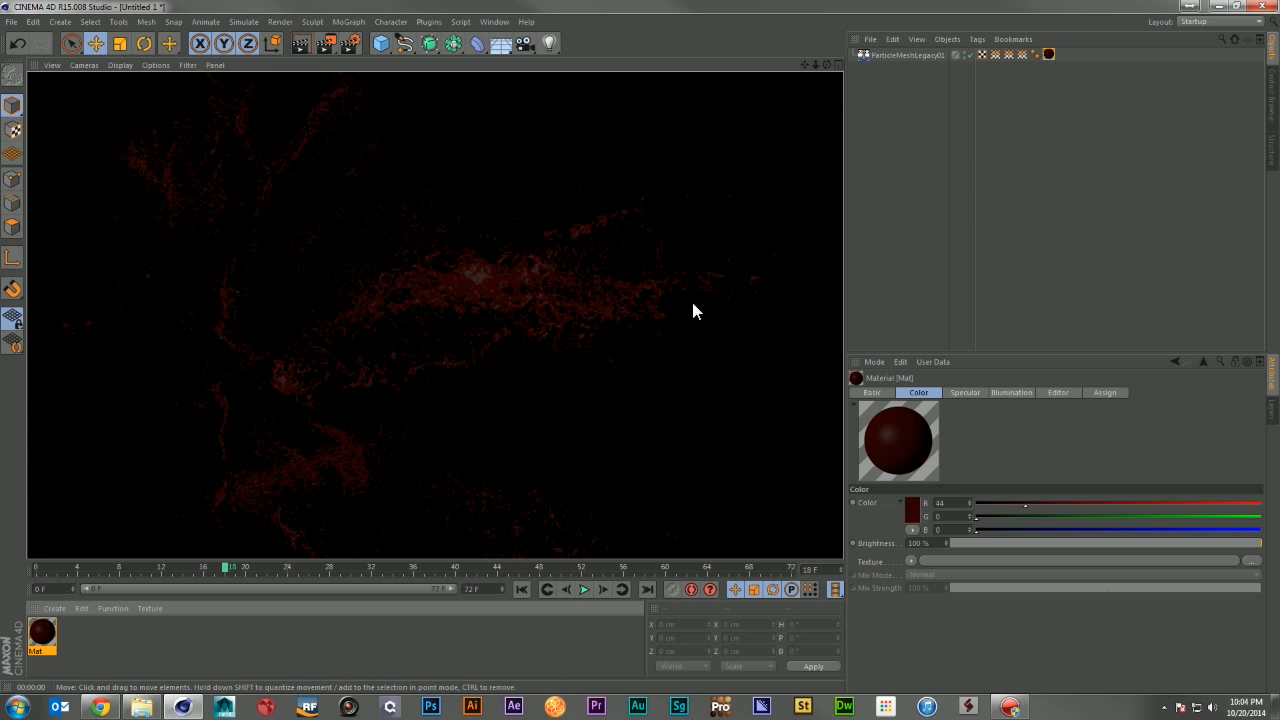
Step: Set the material's color to R 98, G 0, B 0 with the color picker and close the editor
{"action": "double_click", "coordinate": [42, 632]}
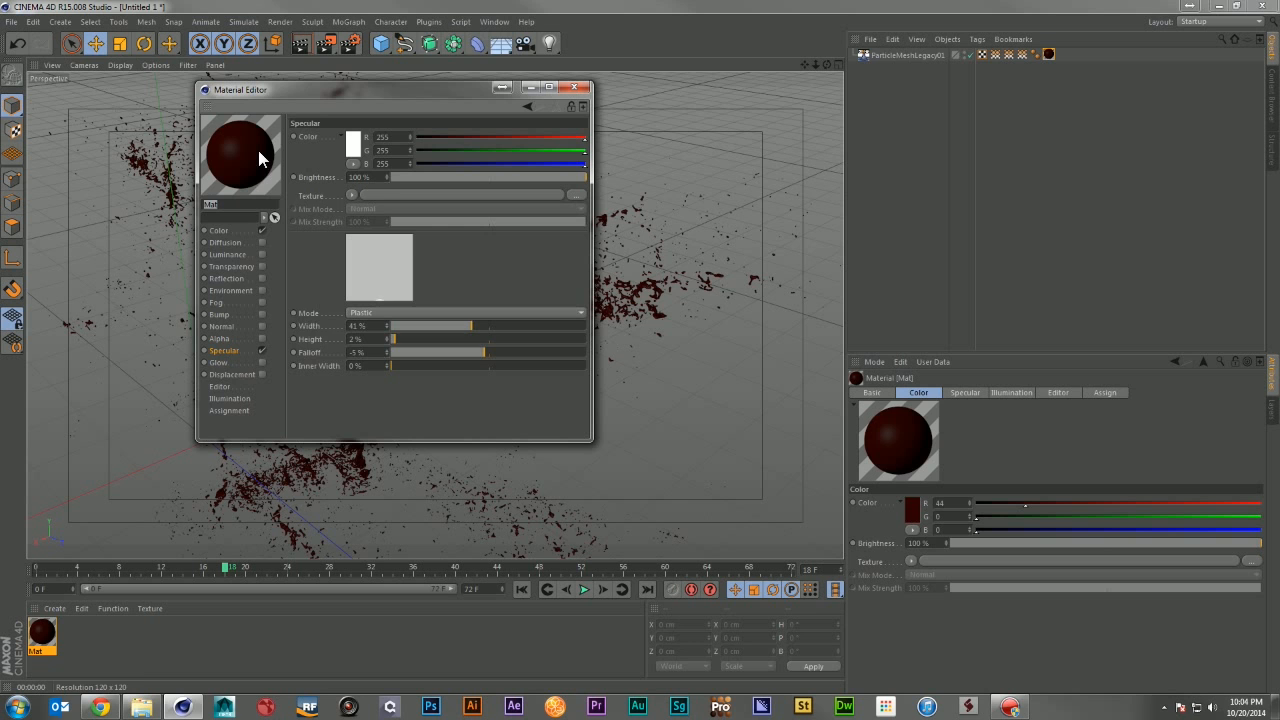
{"action": "left_click", "coordinate": [234, 230]}
{"action": "left_click", "coordinate": [352, 140]}
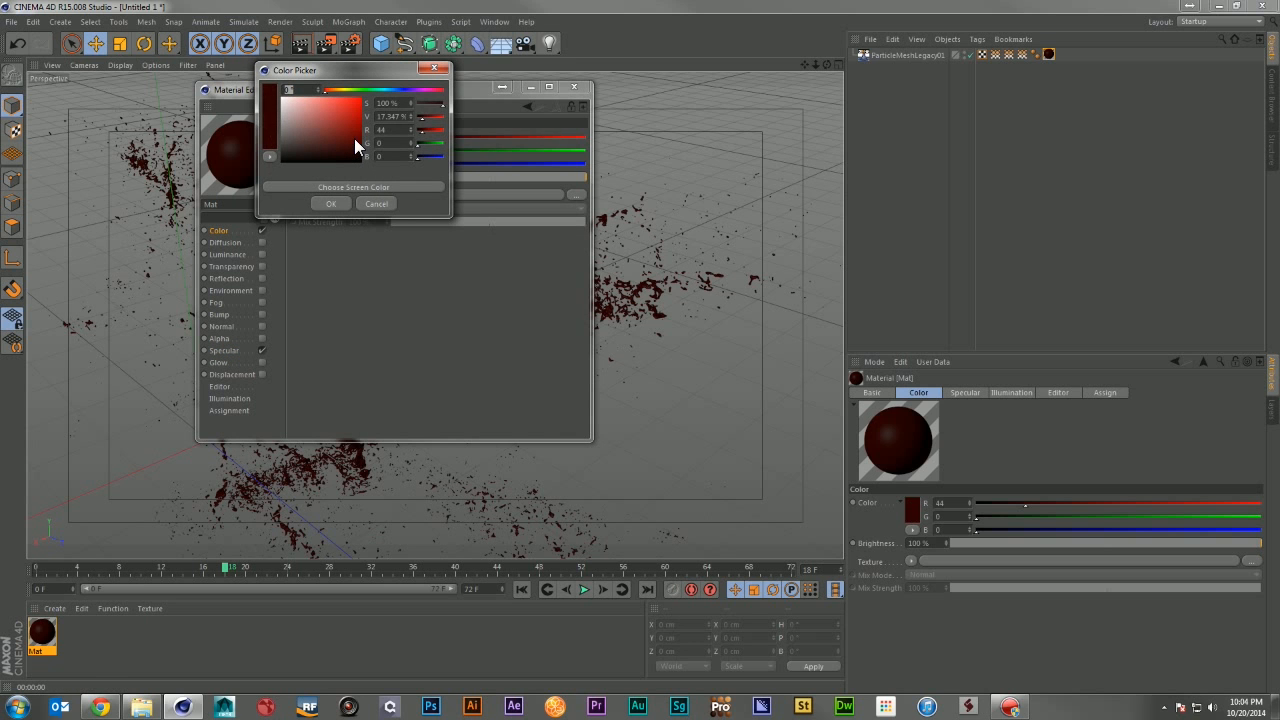
{"action": "left_click", "coordinate": [354, 138]}
{"action": "left_click", "coordinate": [345, 203]}
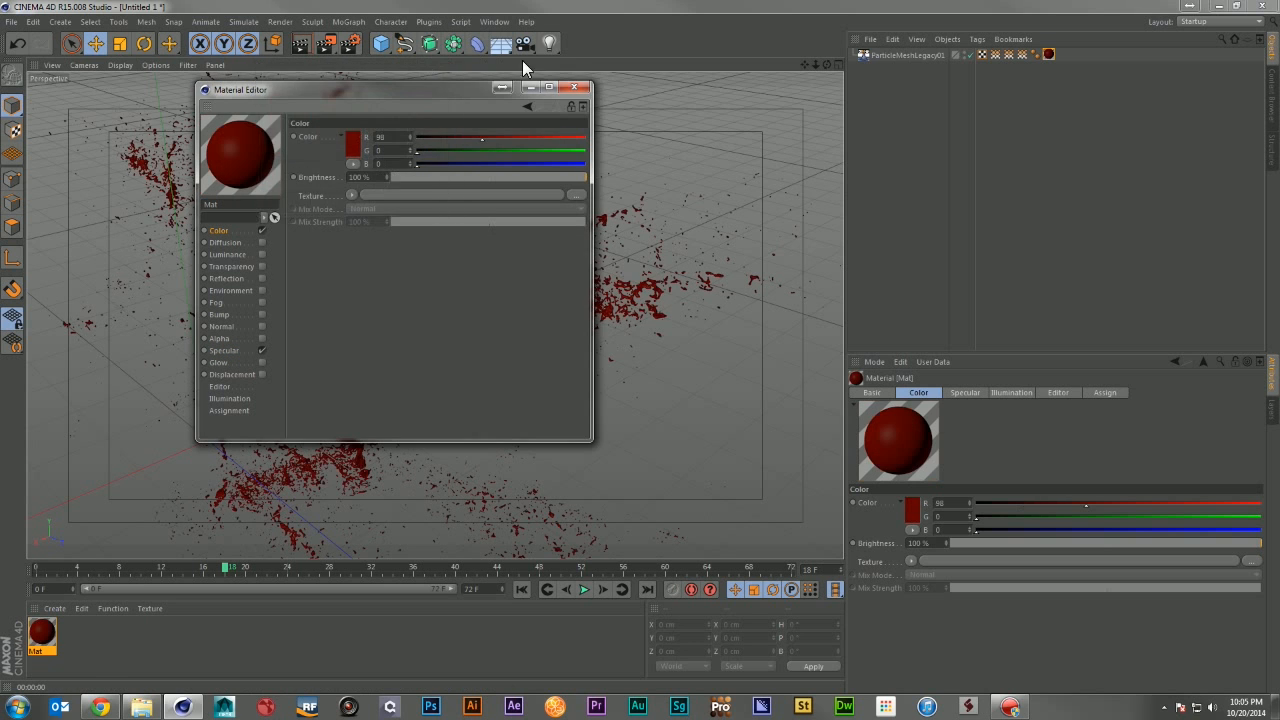
{"action": "left_click", "coordinate": [580, 87]}
Step: Render the active view and orbit around the blood mesh to inspect it
{"action": "left_click", "coordinate": [305, 48]}
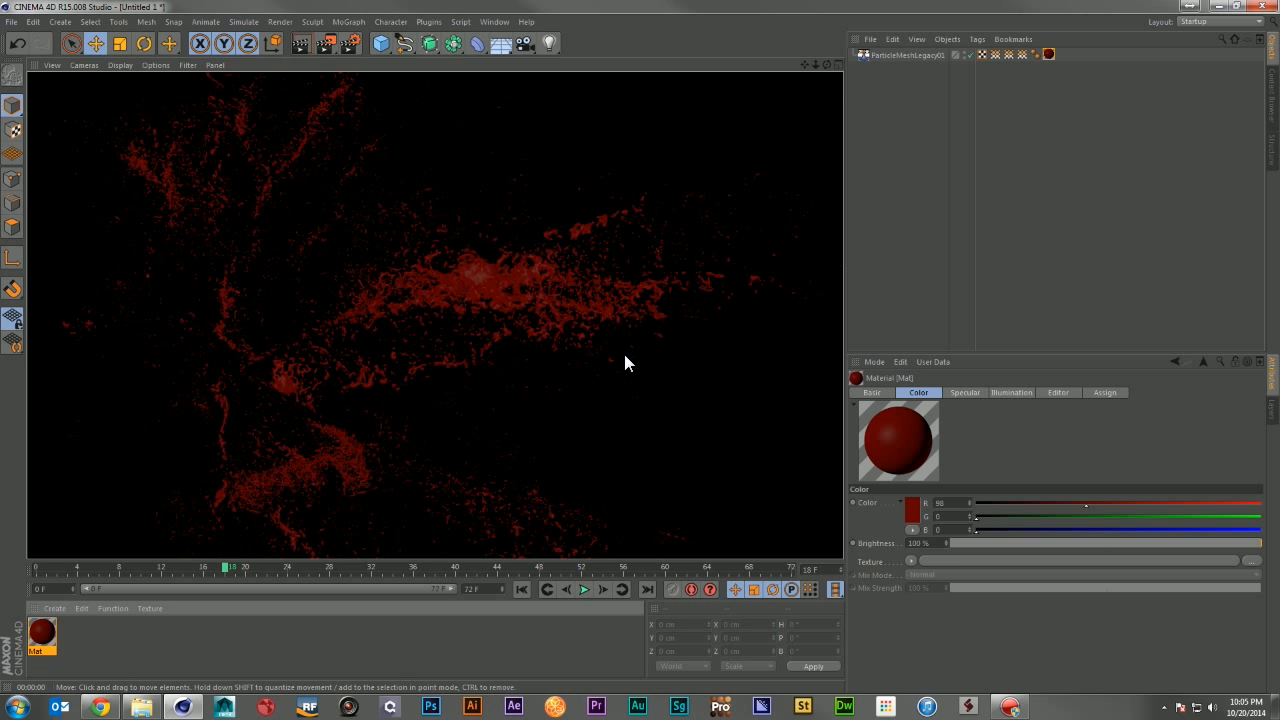
{"action": "left_click_drag", "start_coordinate": [566, 250], "coordinate": [528, 388], "text": "alt"}
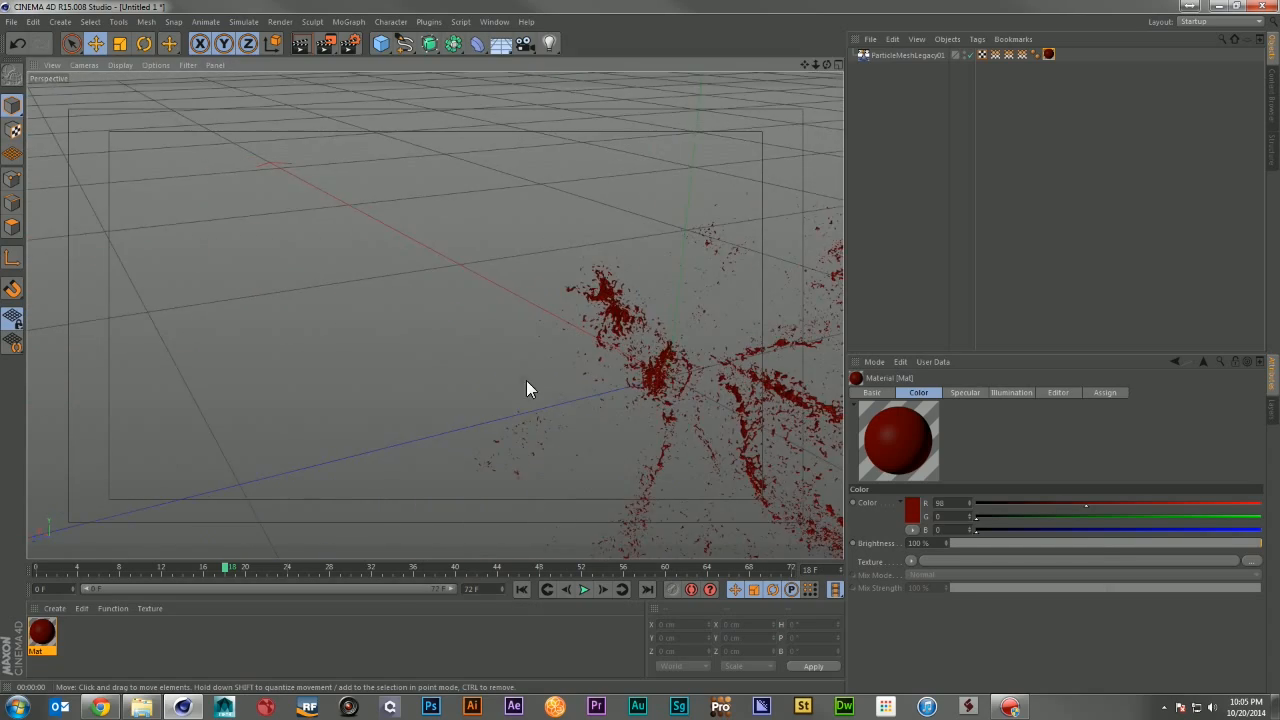
{"action": "left_click_drag", "start_coordinate": [662, 408], "coordinate": [532, 382], "text": "alt"}
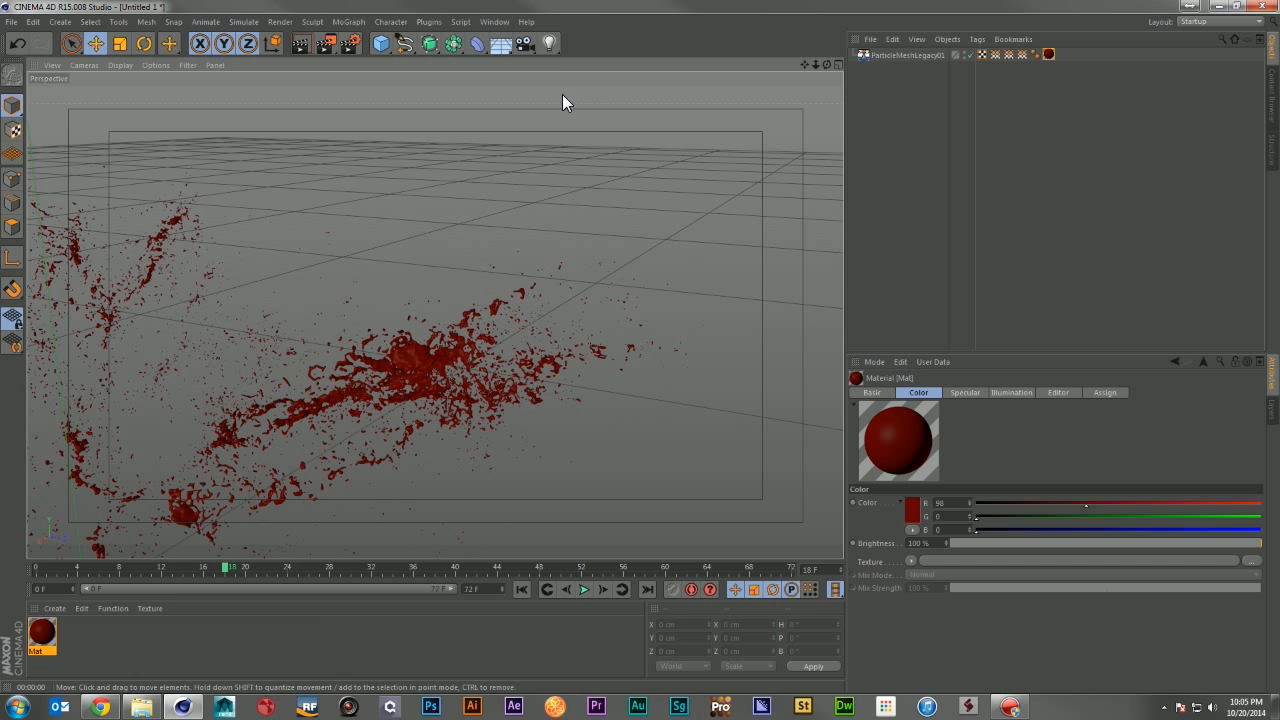
Step: Add a light and position it beside the mesh using the four-view layout
{"action": "left_click", "coordinate": [549, 43]}
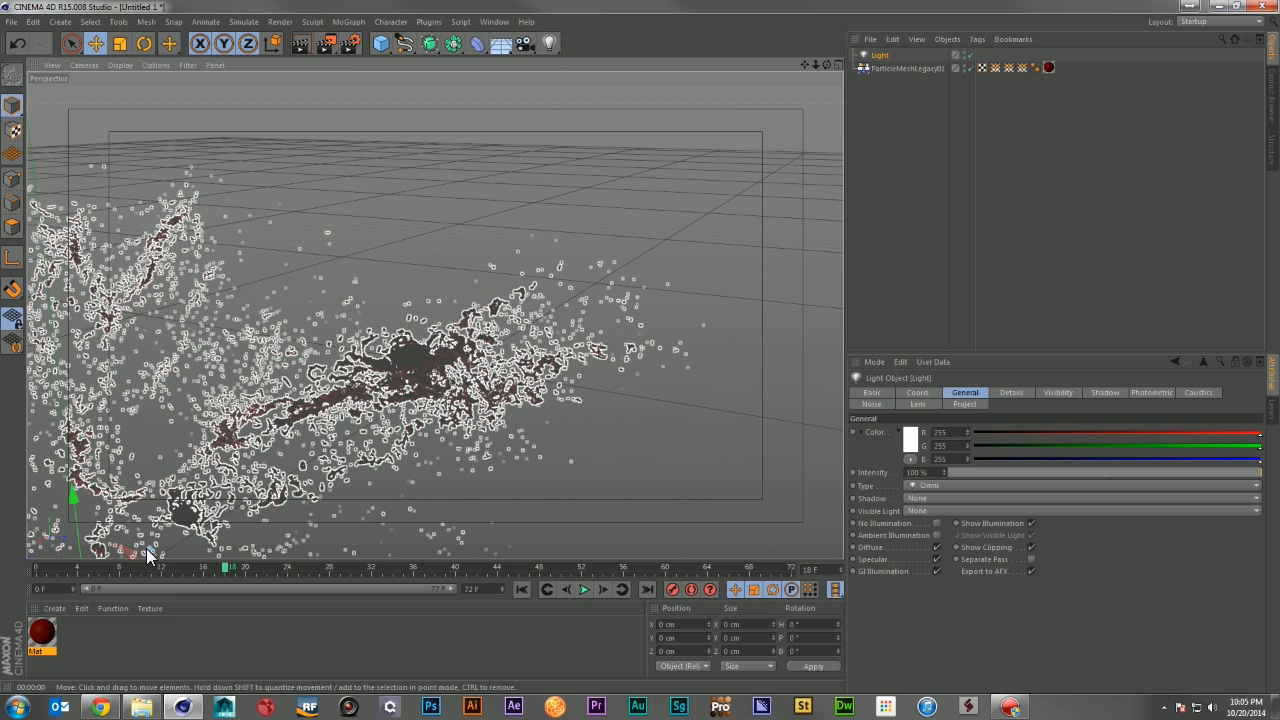
{"action": "left_click", "coordinate": [837, 64]}
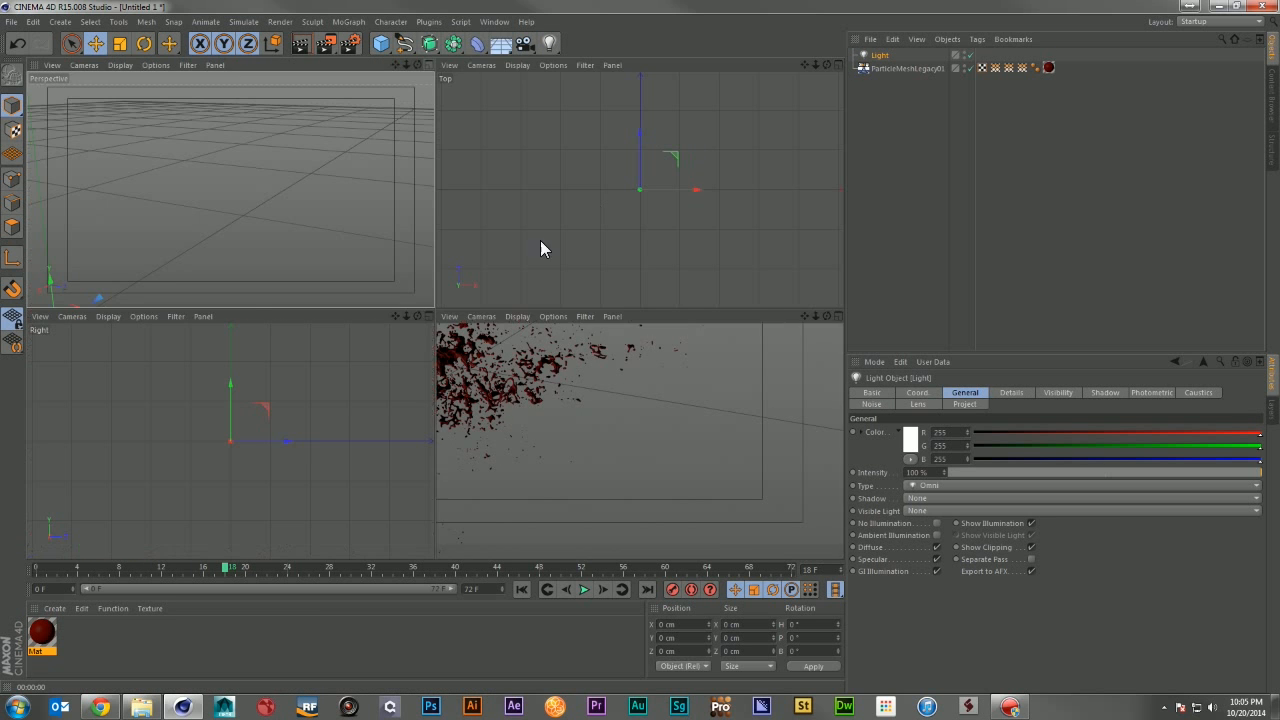
{"action": "left_click_drag", "start_coordinate": [677, 198], "coordinate": [608, 210]}
{"action": "left_click_drag", "start_coordinate": [554, 382], "coordinate": [554, 362]}
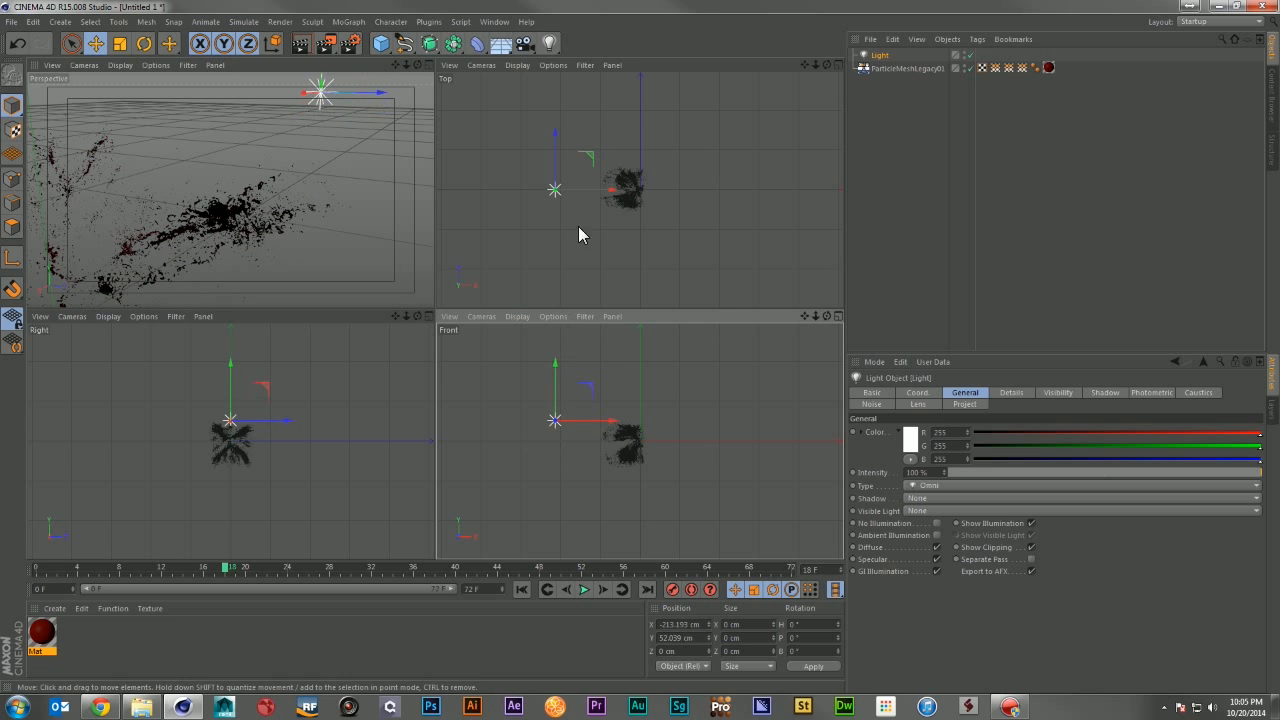
{"action": "left_click_drag", "start_coordinate": [557, 140], "coordinate": [670, 250]}
Step: Duplicate the light, move the copy above the mesh, and set its intensity to 150%
{"action": "left_click", "coordinate": [868, 59]}
{"action": "key", "text": "ctrl+c"}
{"action": "key", "text": "ctrl+v"}
{"action": "left_click_drag", "start_coordinate": [622, 370], "coordinate": [615, 290]}
{"action": "left_click_drag", "start_coordinate": [930, 473], "coordinate": [794, 476]}
{"action": "type", "text": "150"}
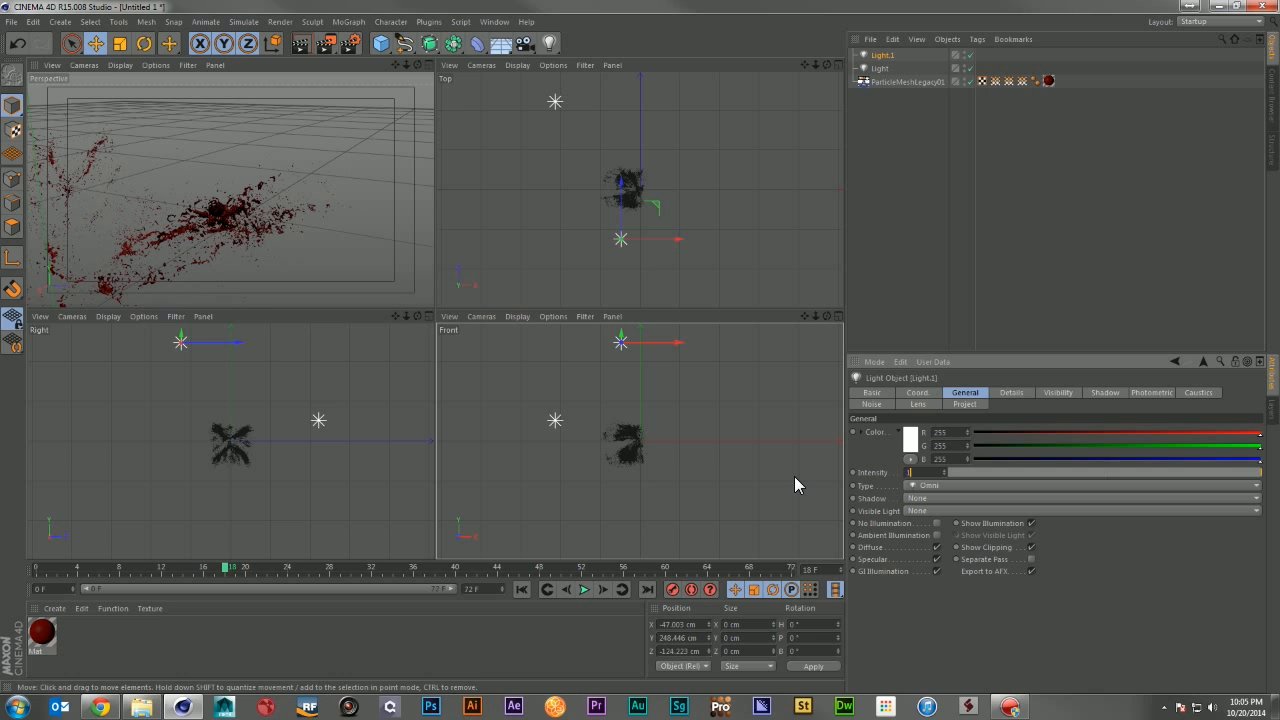
{"action": "key", "text": "Return"}
Step: Duplicate a light again and move the new copy to the opposite side of the mesh
{"action": "left_click", "coordinate": [555, 102]}
{"action": "key", "text": "ctrl+c"}
{"action": "key", "text": "ctrl+v"}
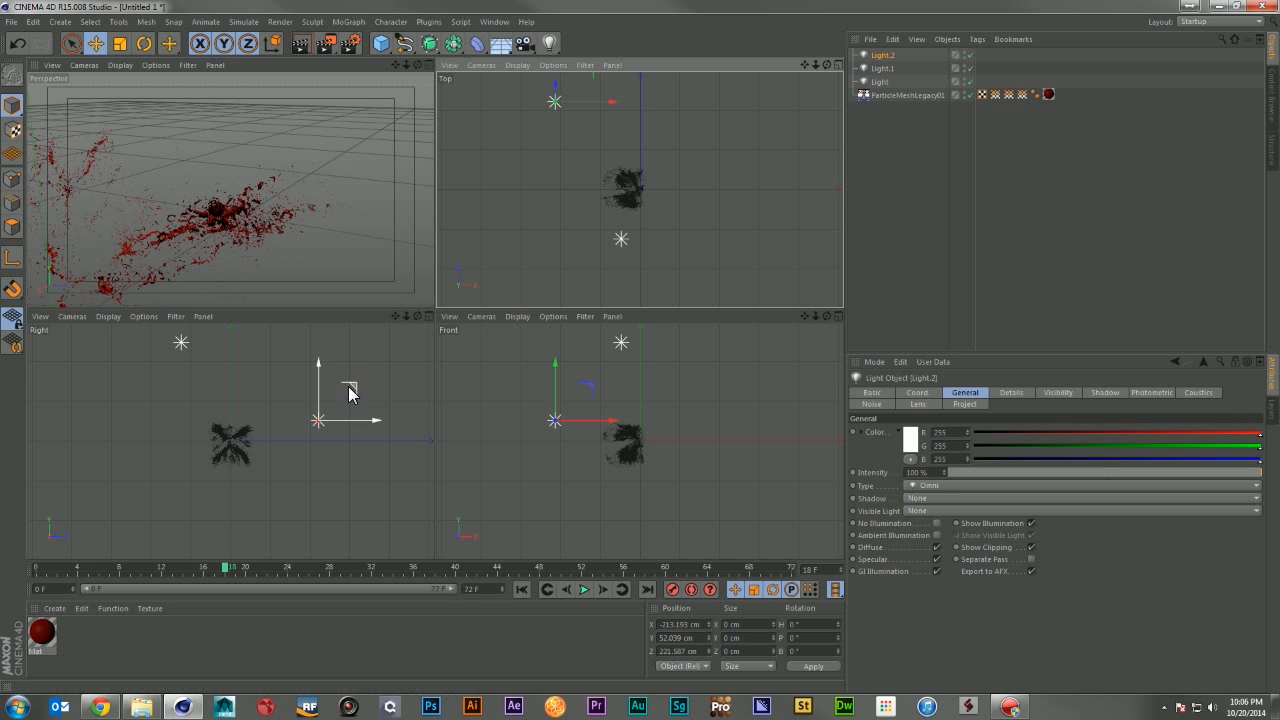
{"action": "left_click_drag", "start_coordinate": [349, 391], "coordinate": [369, 446]}
{"action": "right_click_drag", "start_coordinate": [724, 157], "coordinate": [612, 148], "text": "alt"}
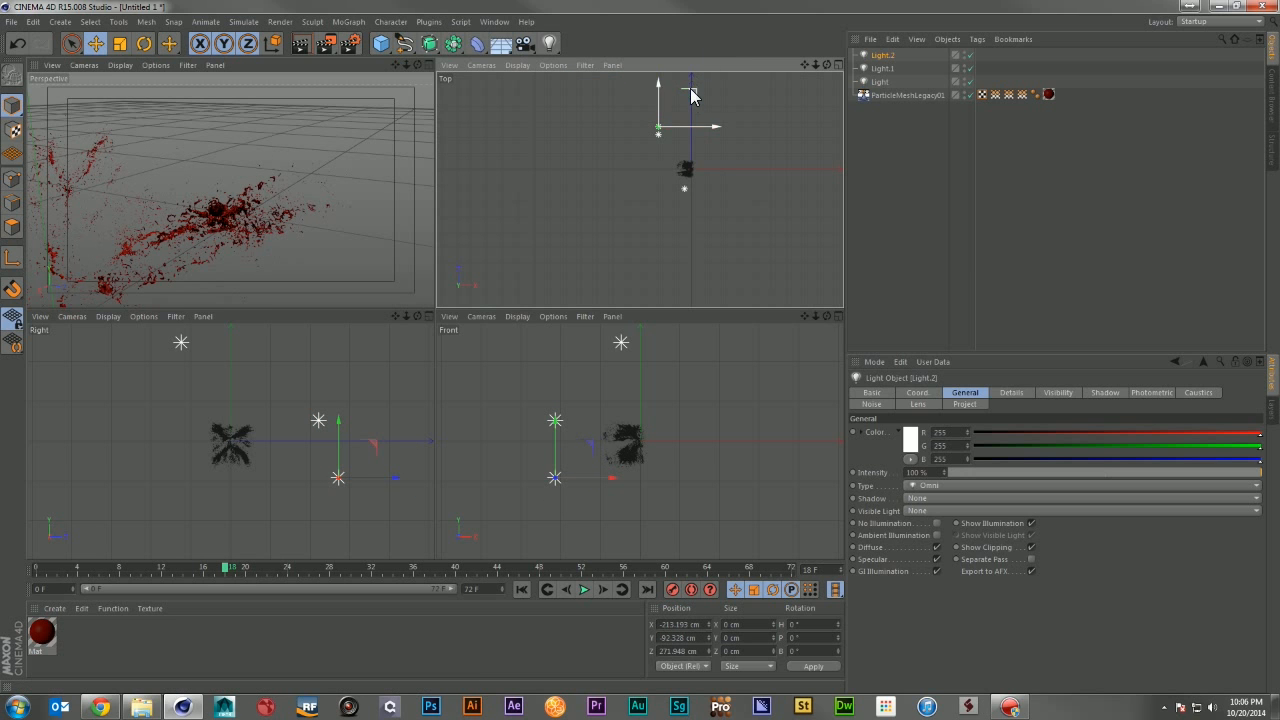
{"action": "left_click_drag", "start_coordinate": [689, 95], "coordinate": [810, 79]}
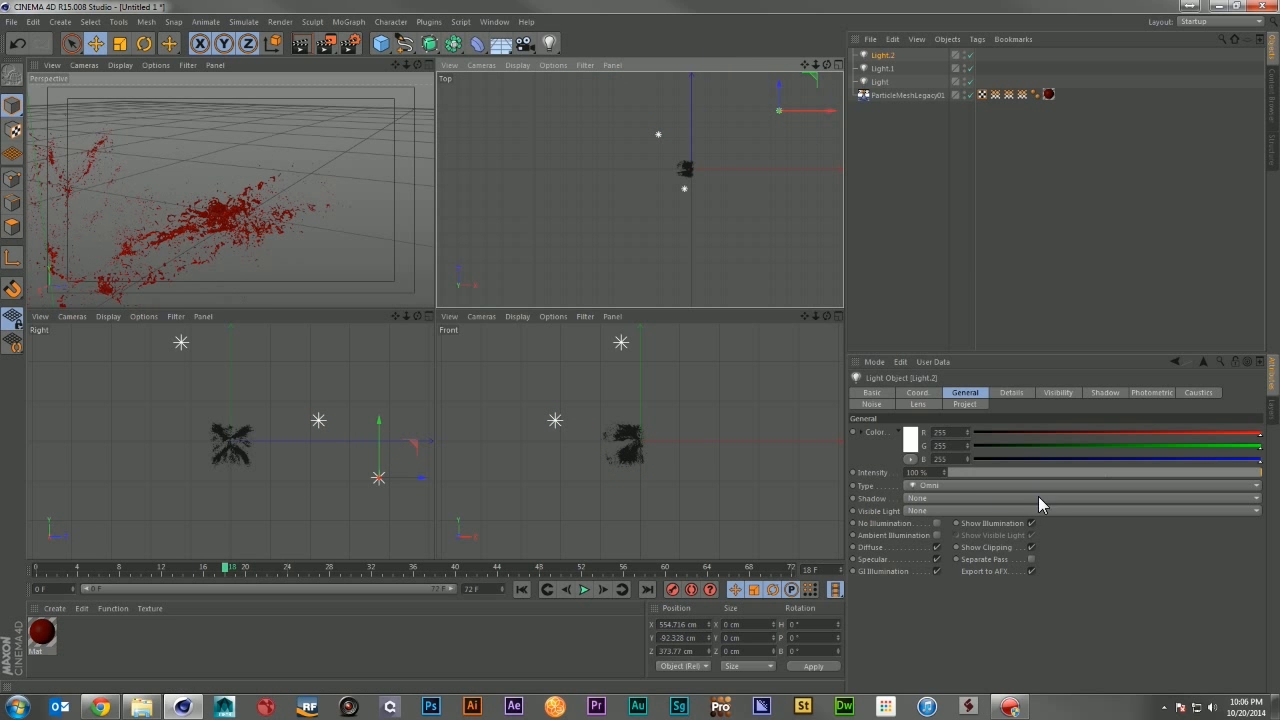
Step: Set the new light's intensity to 50%
{"action": "left_click", "coordinate": [936, 478]}
{"action": "type", "text": "50"}
{"action": "key", "text": "Return"}
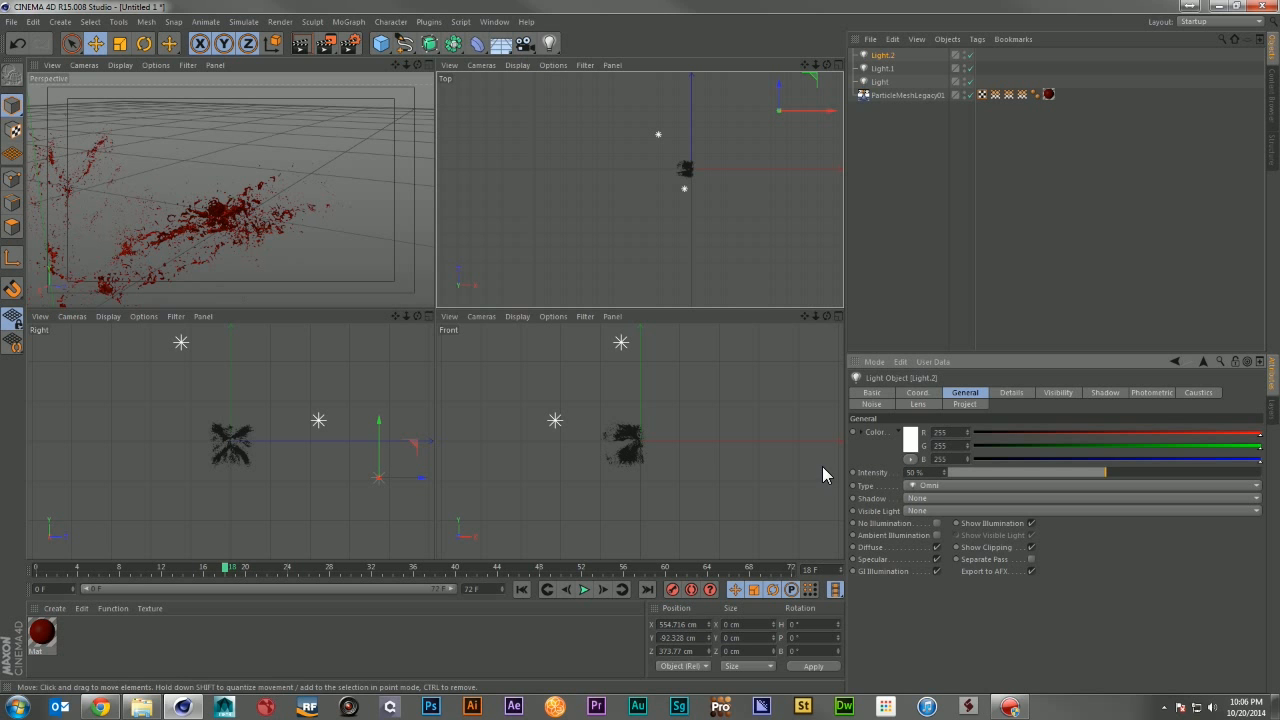
Step: Switch back to the single perspective view and render the active view
{"action": "left_click", "coordinate": [429, 65]}
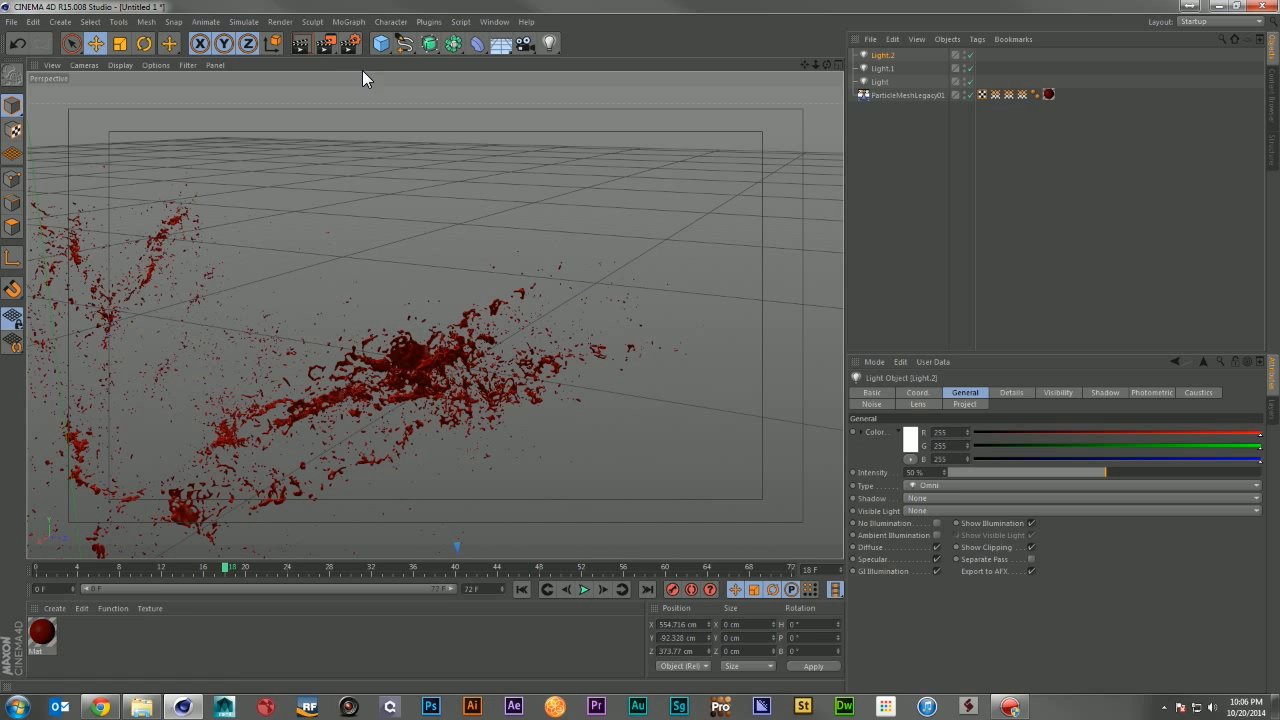
{"action": "left_click", "coordinate": [300, 43]}
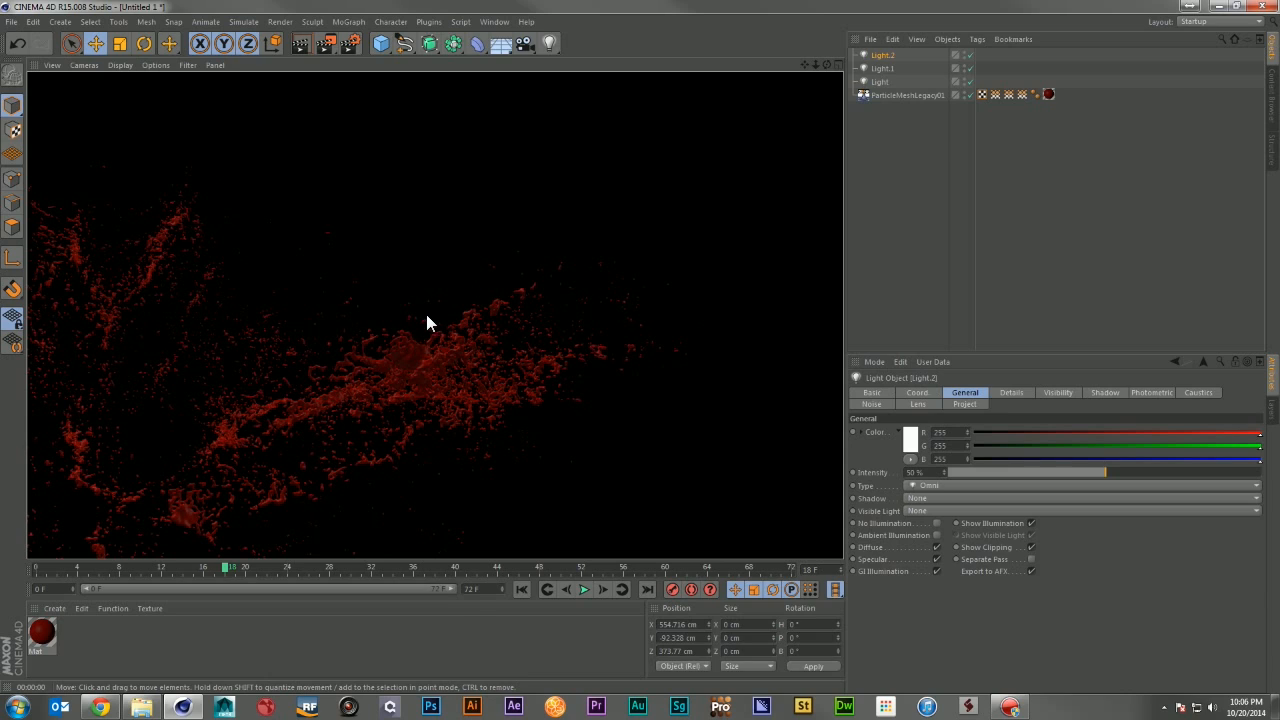
{"action": "right_click_drag", "start_coordinate": [458, 356], "coordinate": [542, 389], "text": "alt"}
{"action": "left_click_drag", "start_coordinate": [541, 389], "coordinate": [558, 390], "text": "alt"}
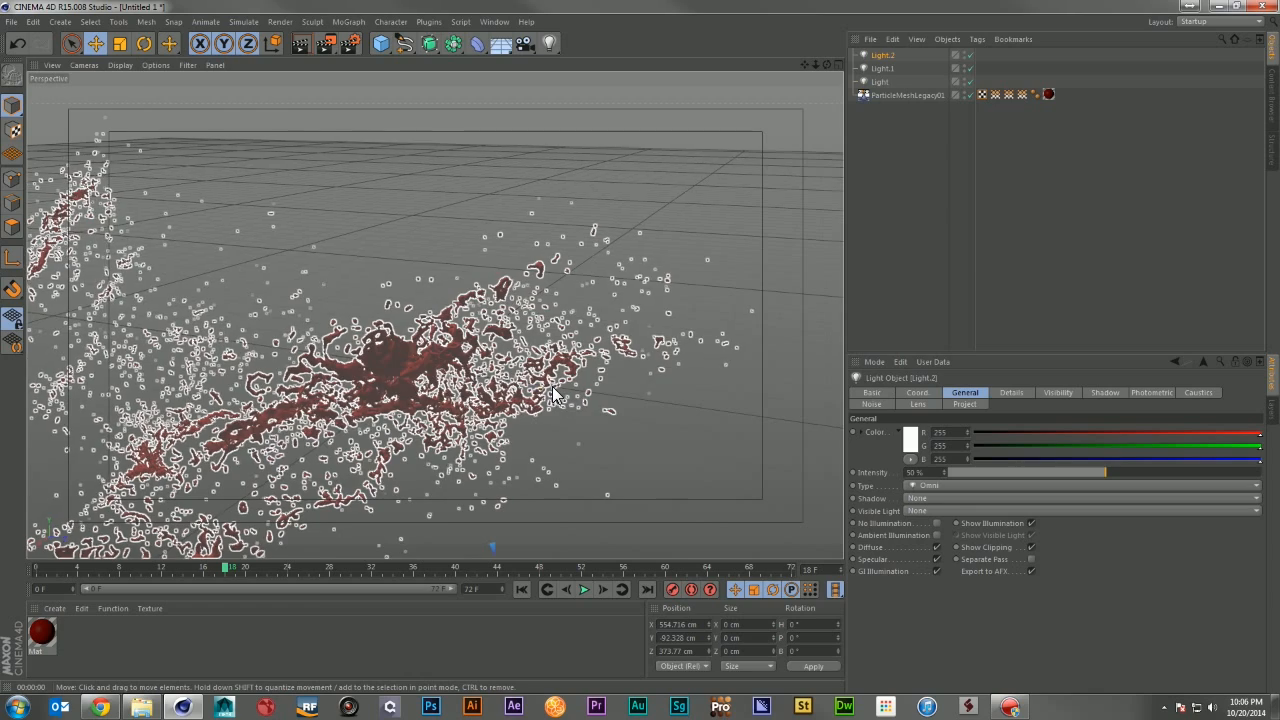
{"action": "middle_click_drag", "start_coordinate": [558, 390], "coordinate": [614, 329], "text": "alt"}
Step: Go to frame 7 and make a Hardware Preview of all frames at image size 960
{"action": "left_click", "coordinate": [112, 564]}
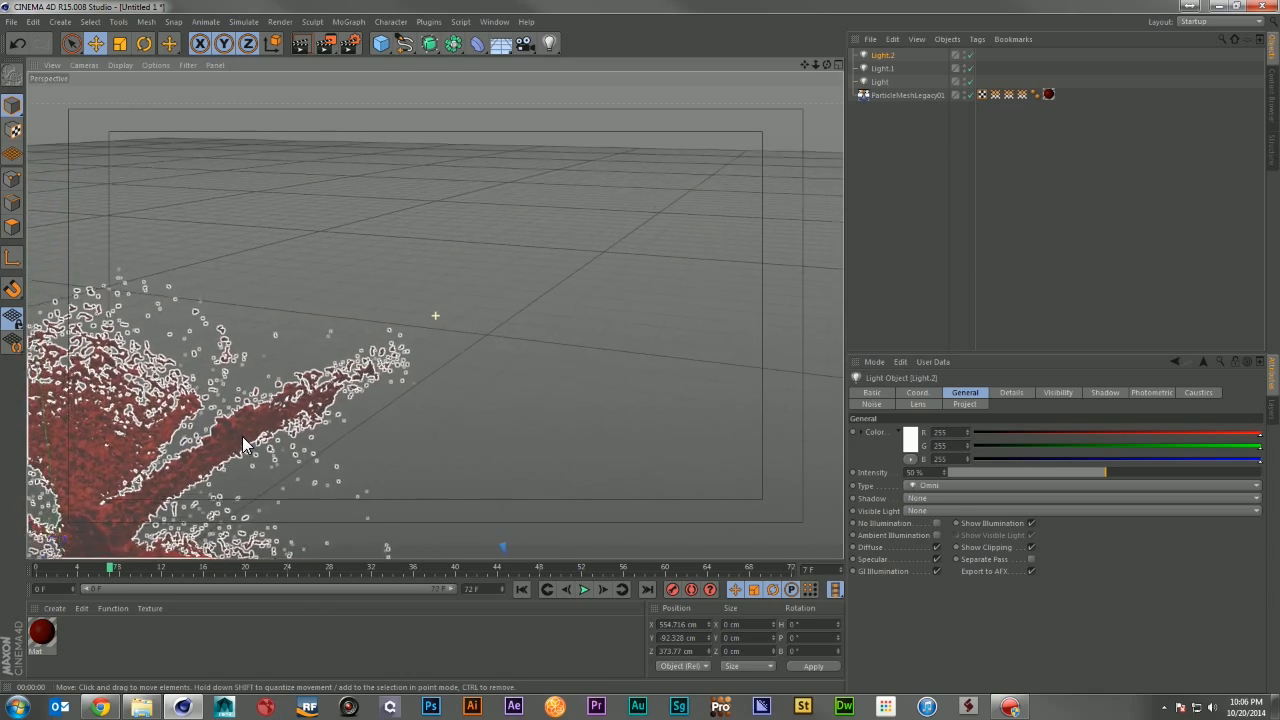
{"action": "left_click_drag", "start_coordinate": [207, 508], "coordinate": [285, 538], "text": "alt"}
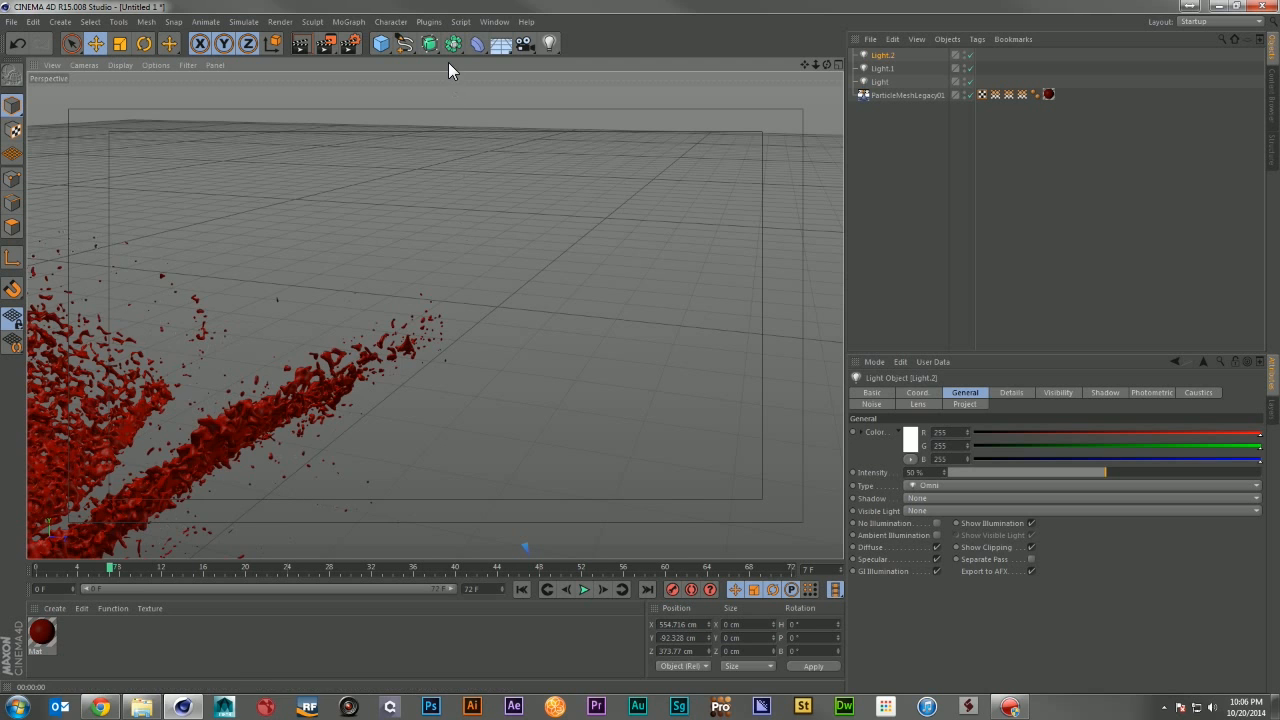
{"action": "left_click", "coordinate": [322, 44]}
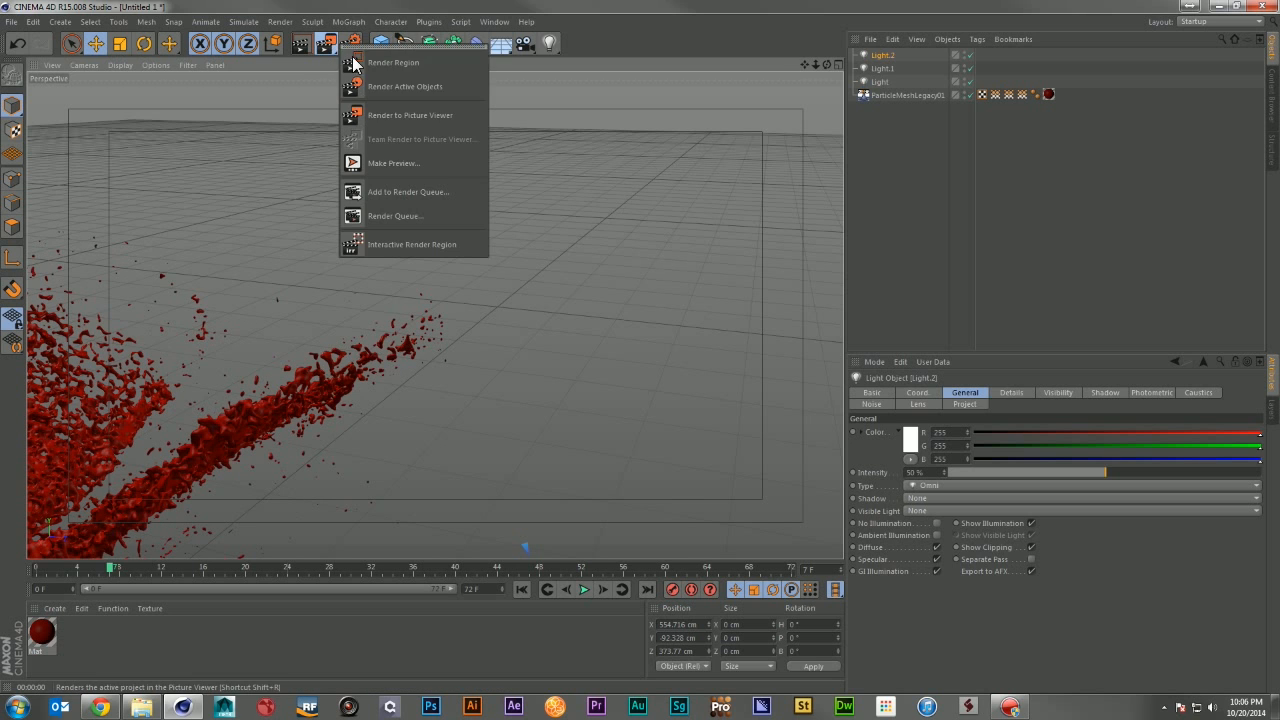
{"action": "left_click", "coordinate": [424, 166]}
{"action": "left_click", "coordinate": [396, 110]}
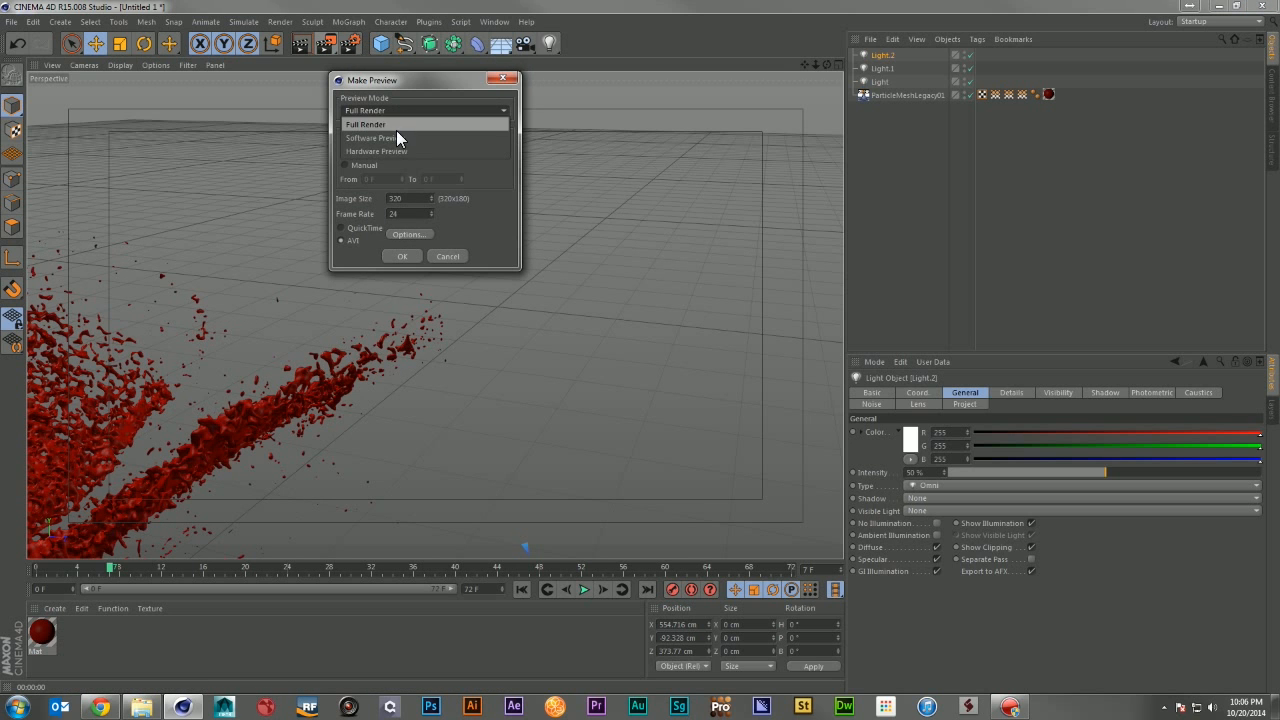
{"action": "left_click", "coordinate": [394, 154]}
{"action": "left_click_drag", "start_coordinate": [406, 201], "coordinate": [348, 195]}
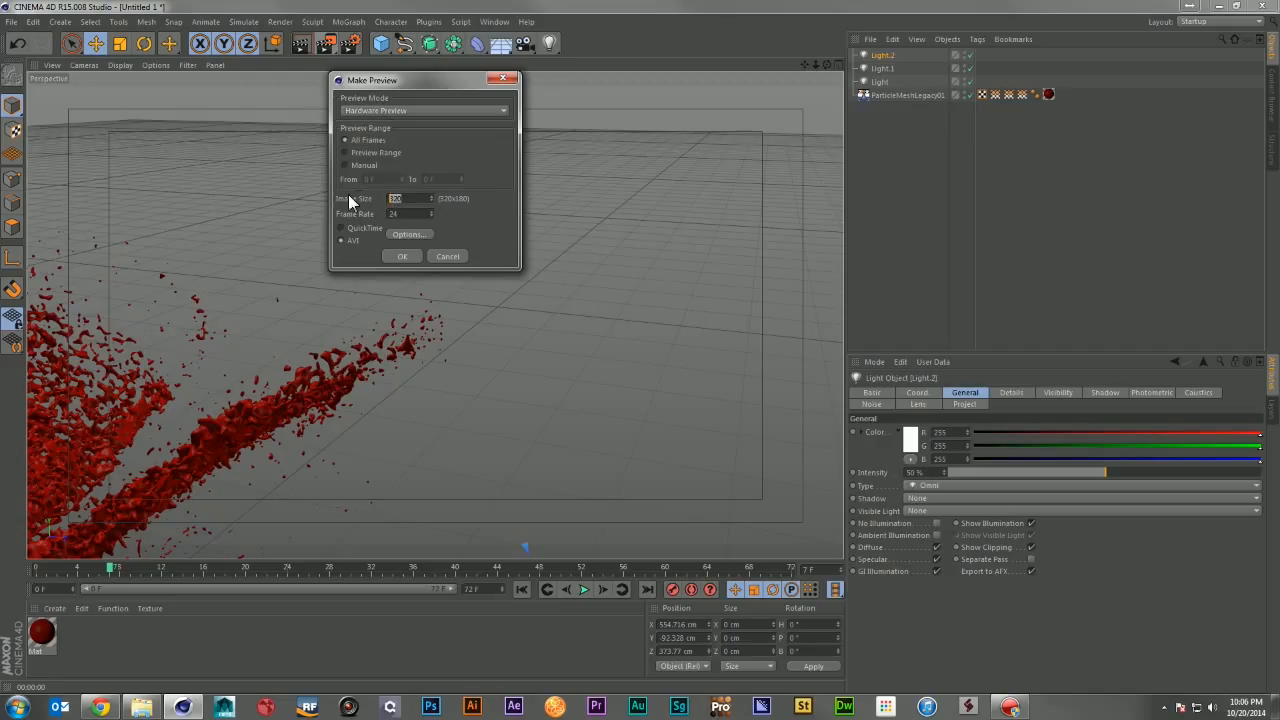
{"action": "type", "text": "960"}
{"action": "left_click", "coordinate": [409, 215]}
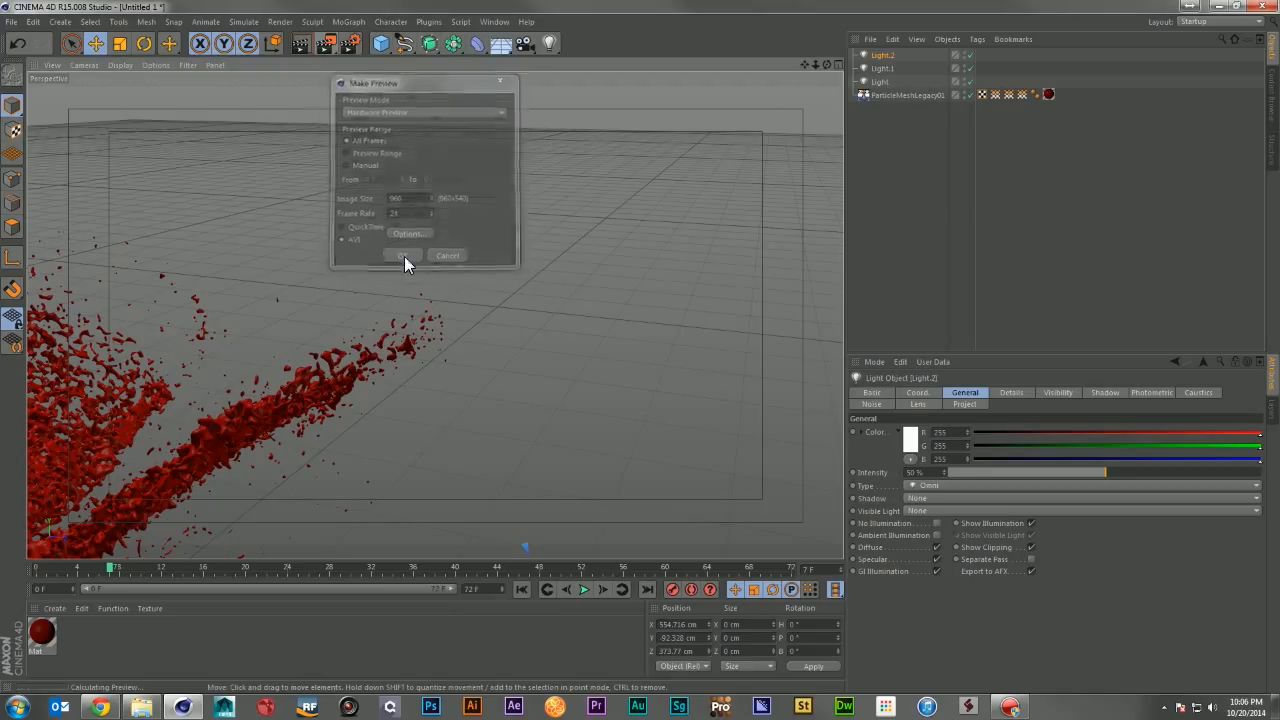
Step: Generate the preview and play it back in an enlarged Picture Viewer before closing the viewer
{"action": "left_click", "coordinate": [402, 256]}
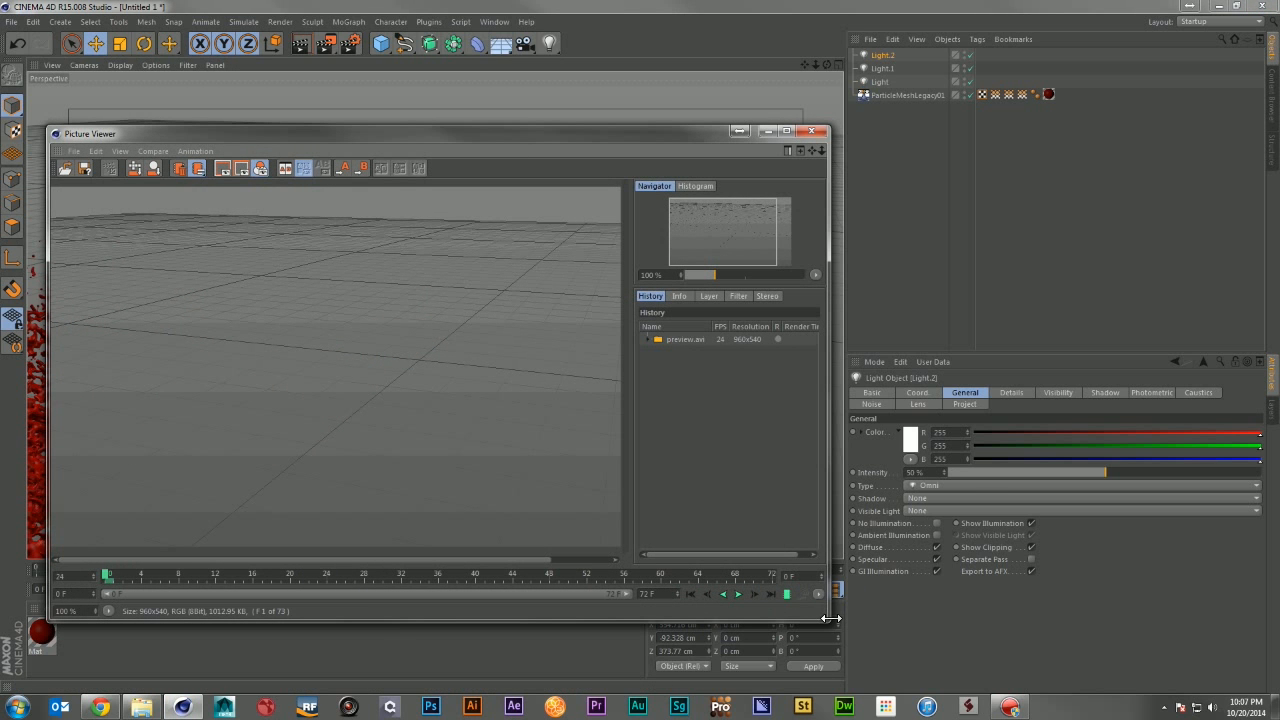
{"action": "left_click_drag", "start_coordinate": [829, 622], "coordinate": [996, 654]}
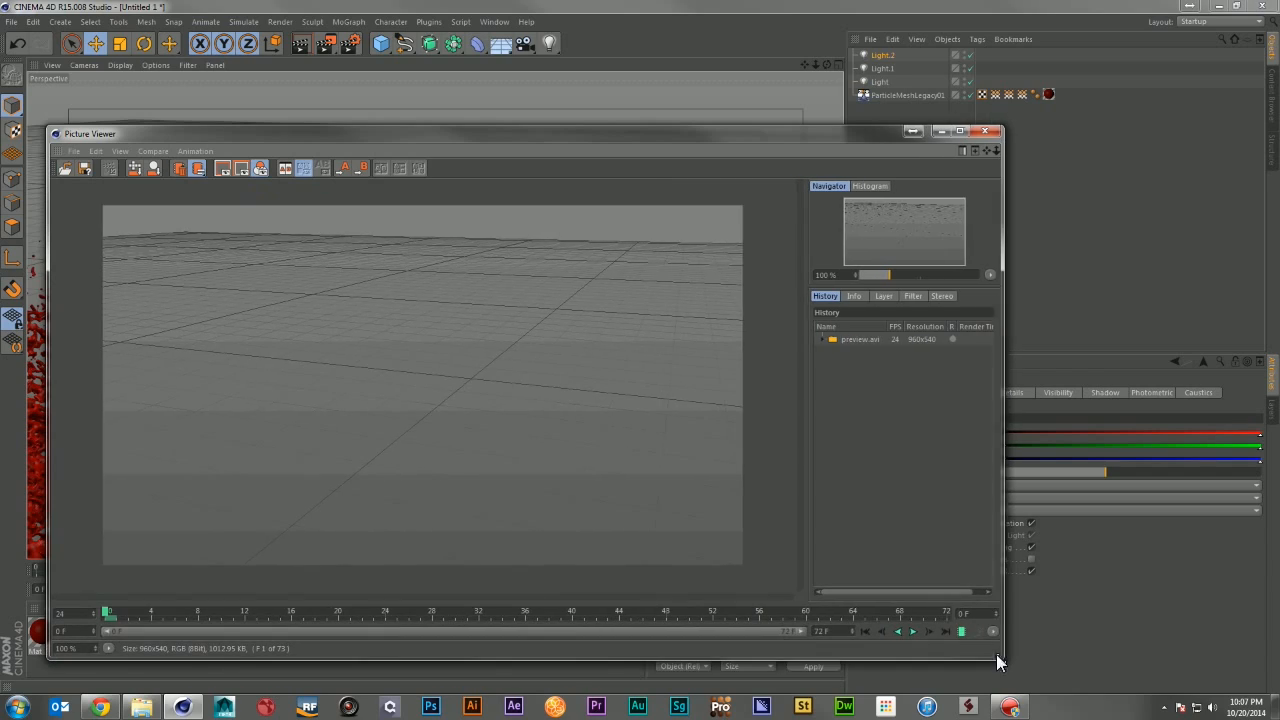
{"action": "left_click", "coordinate": [956, 632]}
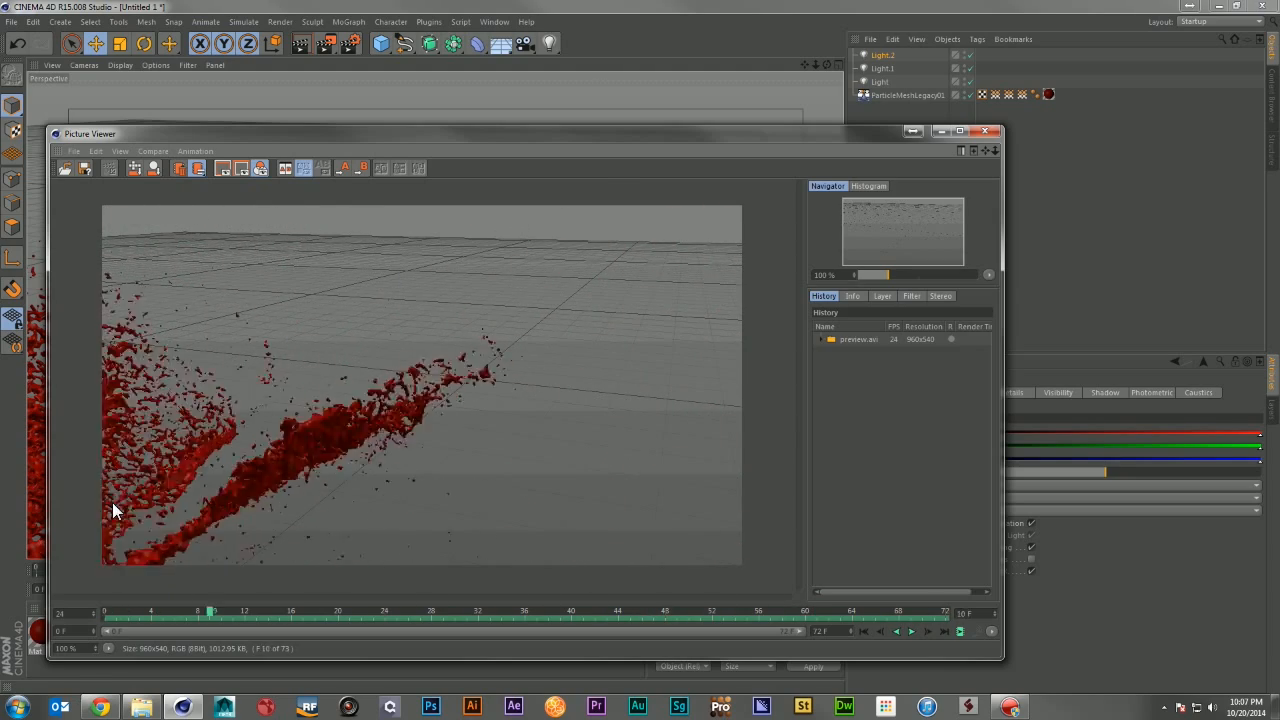
{"action": "left_click", "coordinate": [988, 130]}
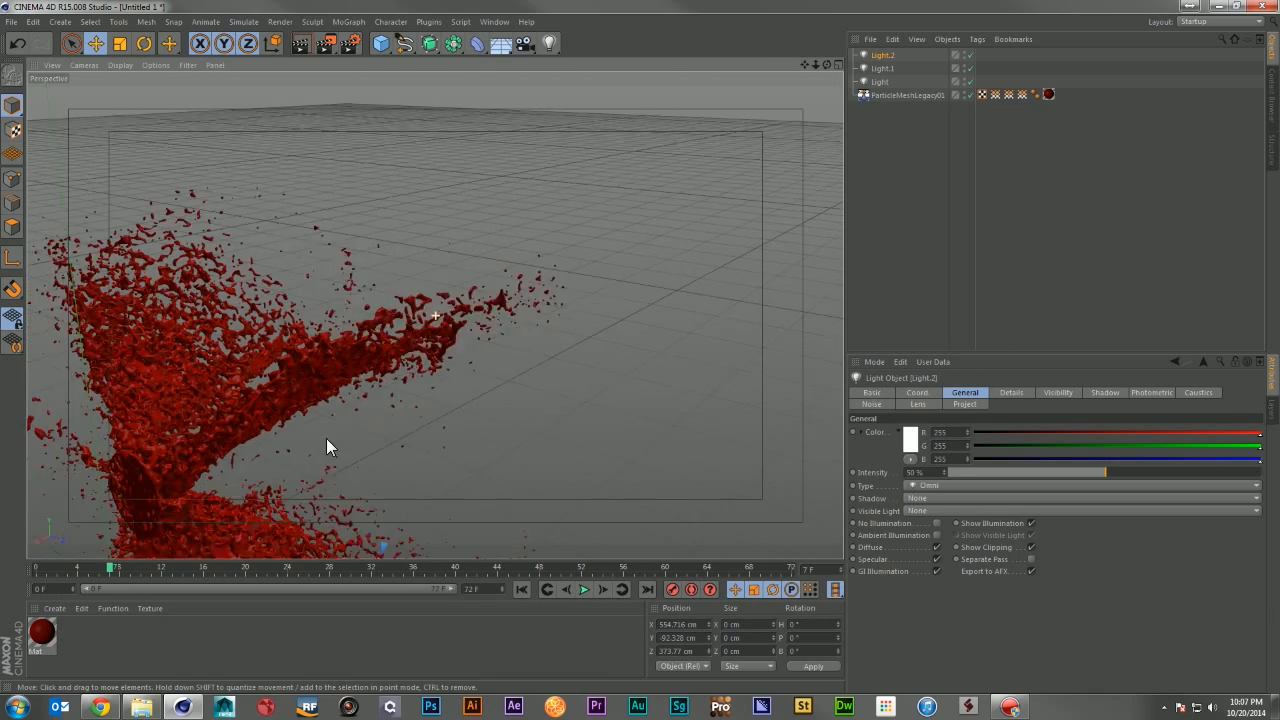
Step: Examine the blood mesh up close in the perspective view across frames 19 to 29, and deselect all objects
{"action": "middle_click", "coordinate": [426, 360]}
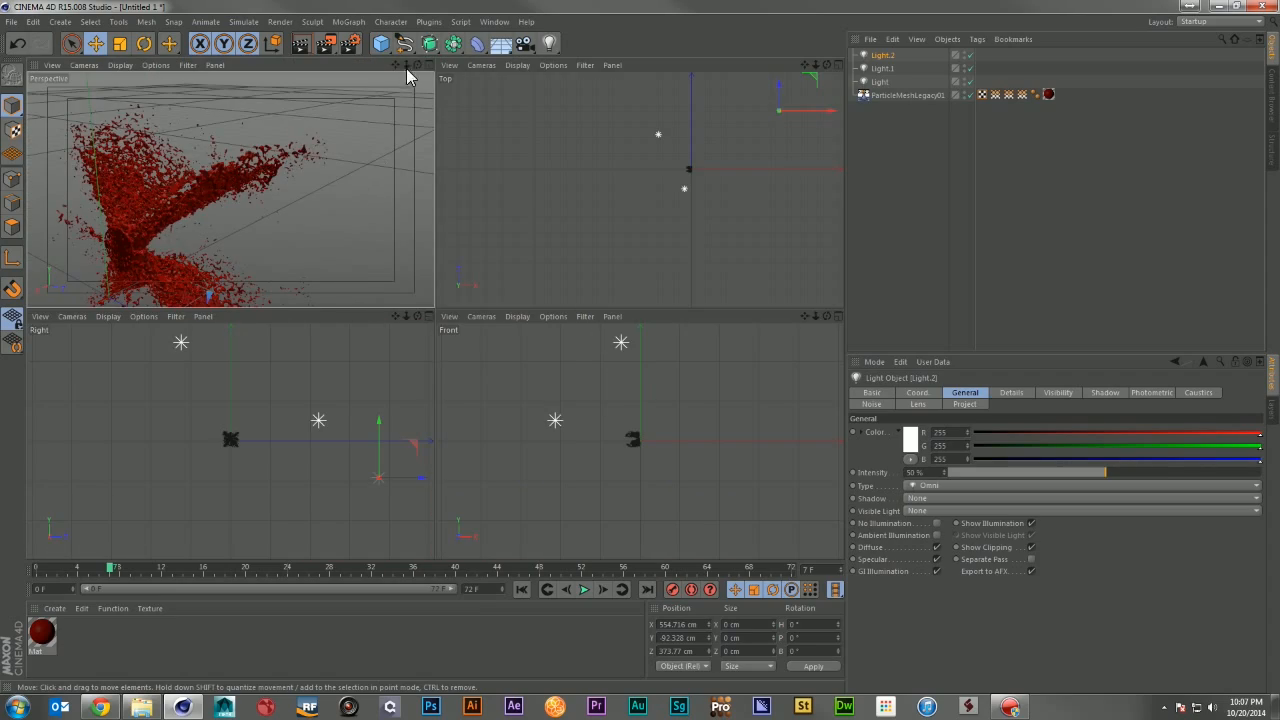
{"action": "left_click", "coordinate": [428, 64]}
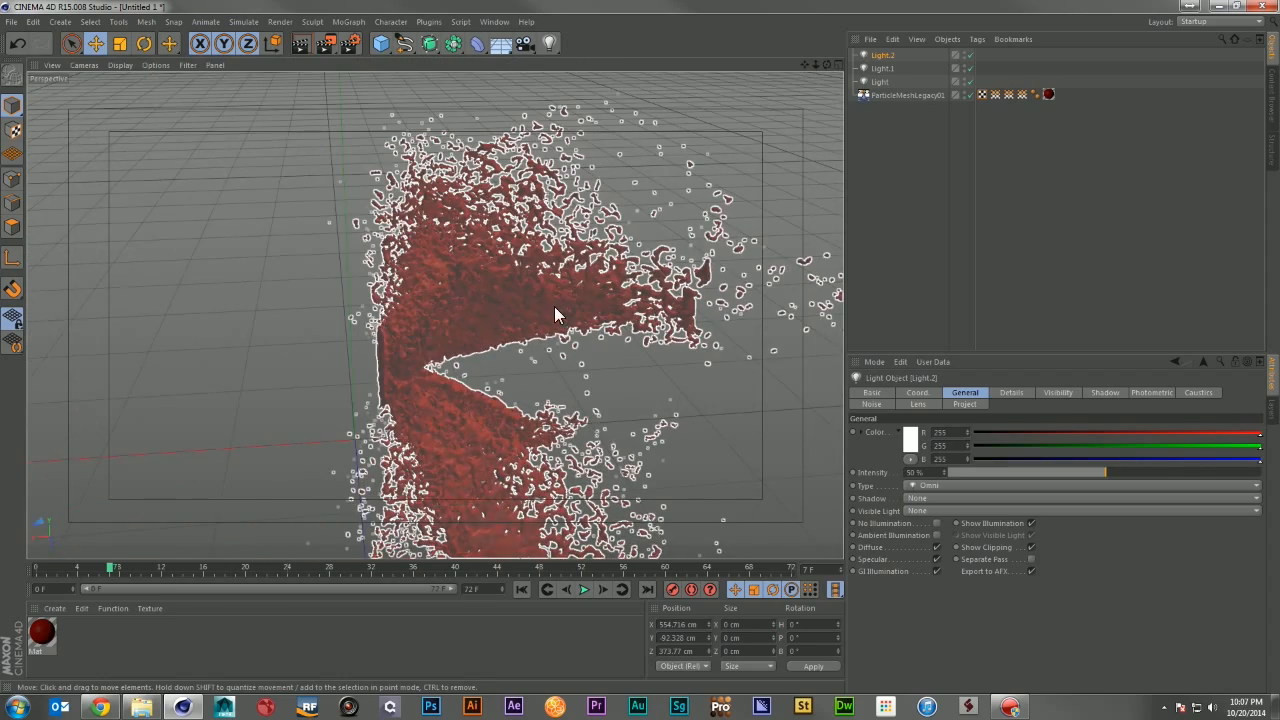
{"action": "left_click_drag", "start_coordinate": [554, 306], "coordinate": [526, 398], "text": "alt"}
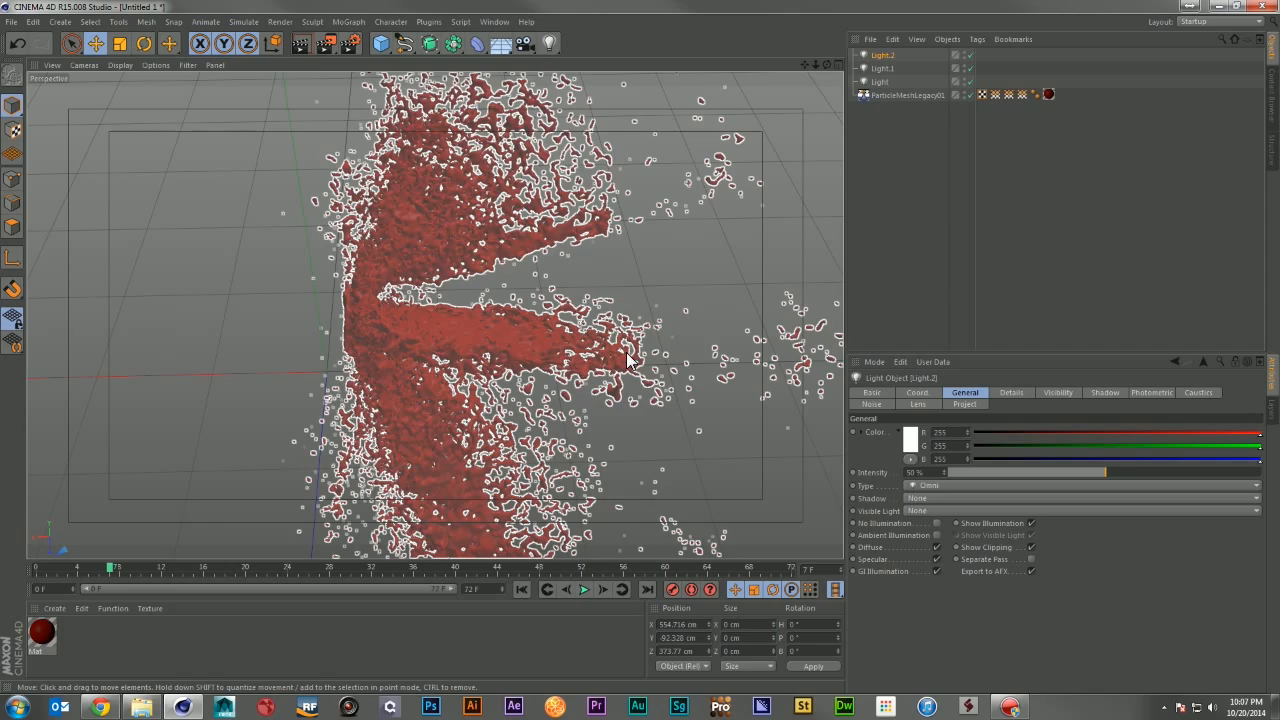
{"action": "left_click_drag", "start_coordinate": [628, 360], "coordinate": [622, 264], "text": "alt"}
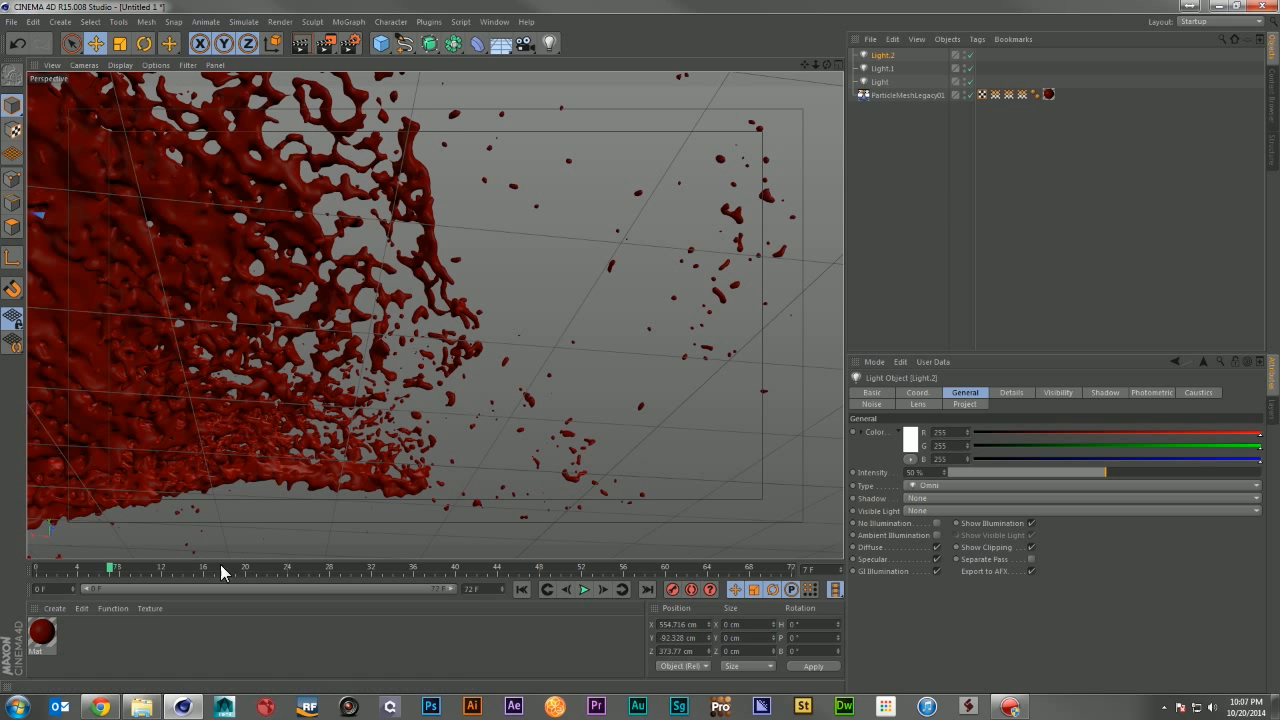
{"action": "left_click_drag", "start_coordinate": [110, 567], "coordinate": [230, 570]}
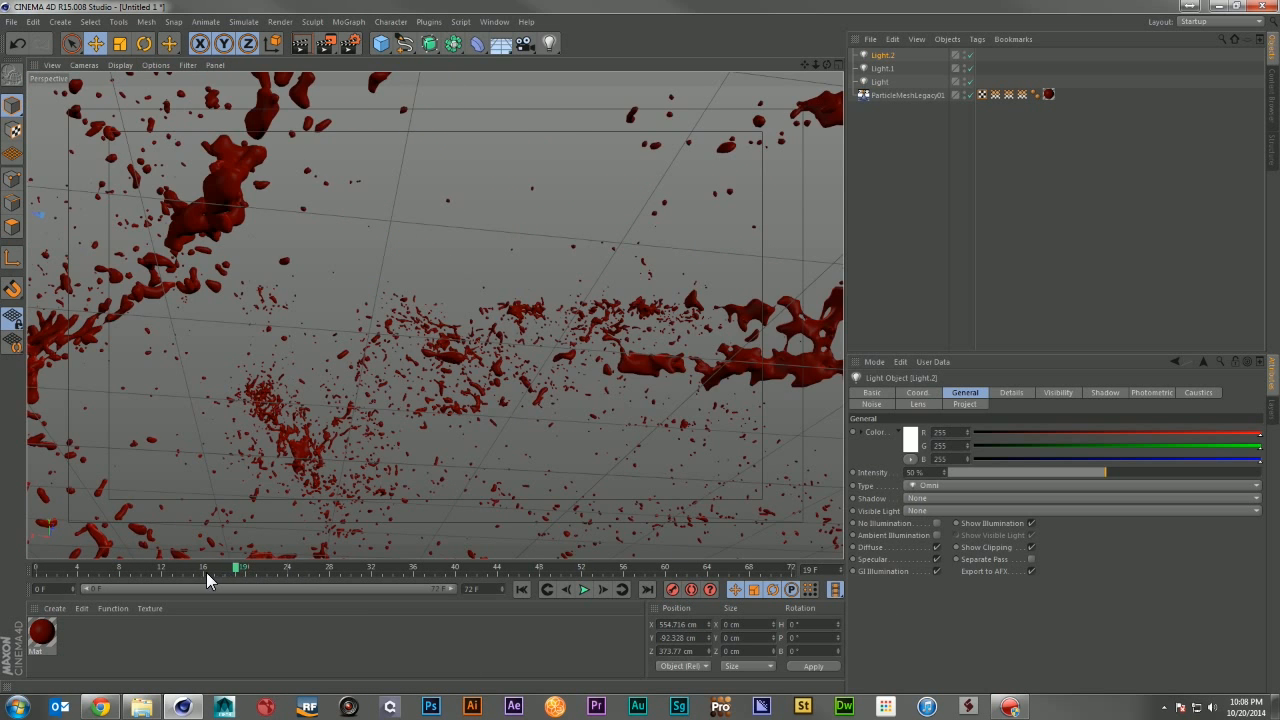
{"action": "left_click", "coordinate": [272, 567]}
{"action": "left_click", "coordinate": [338, 570]}
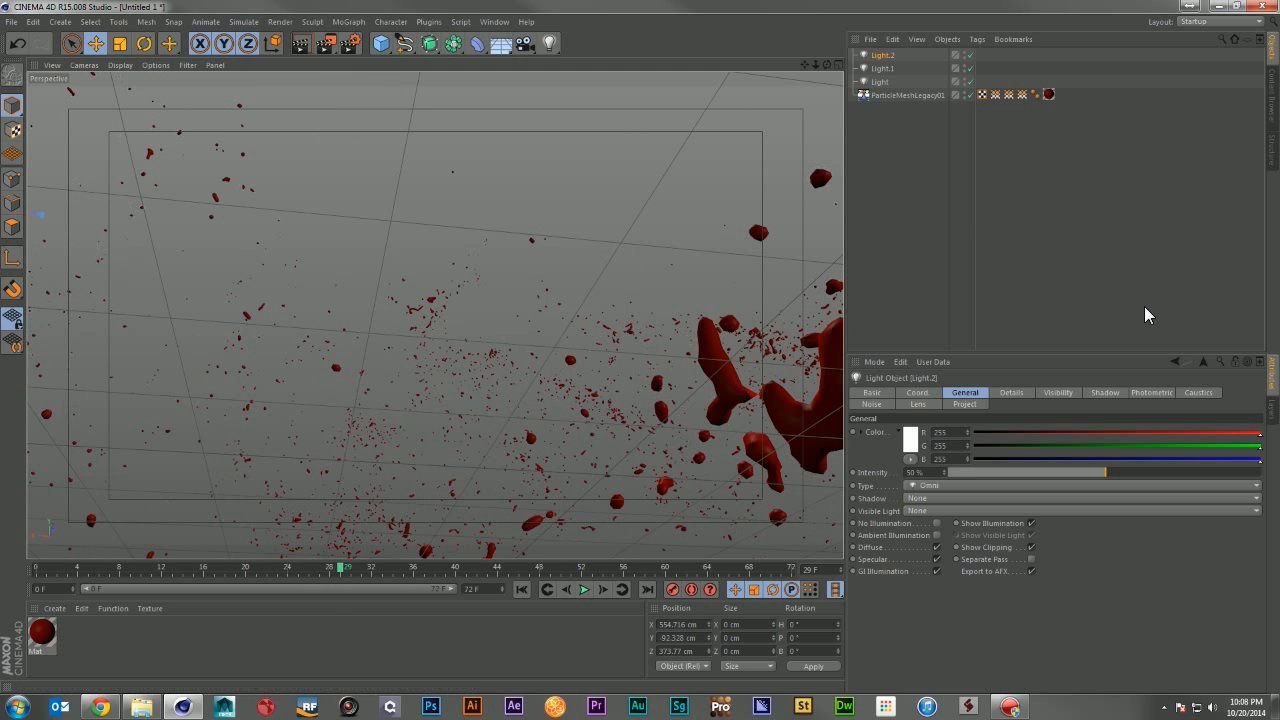
{"action": "left_click", "coordinate": [958, 210]}
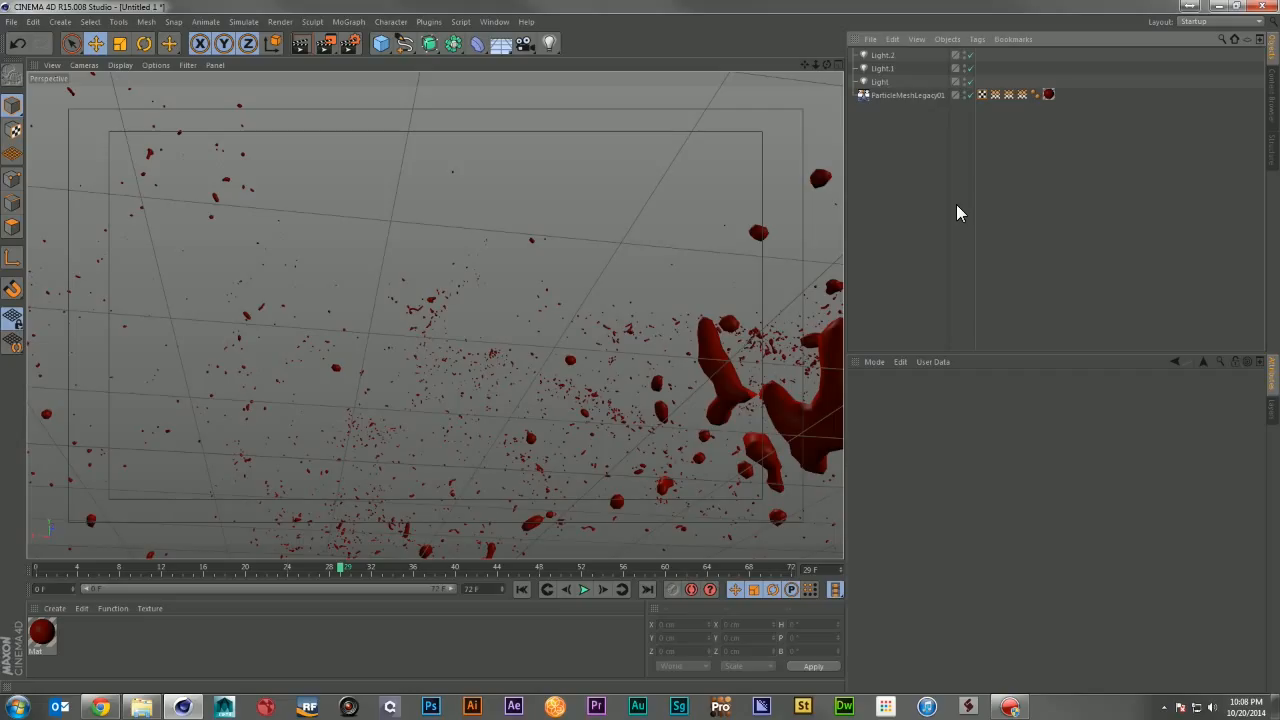